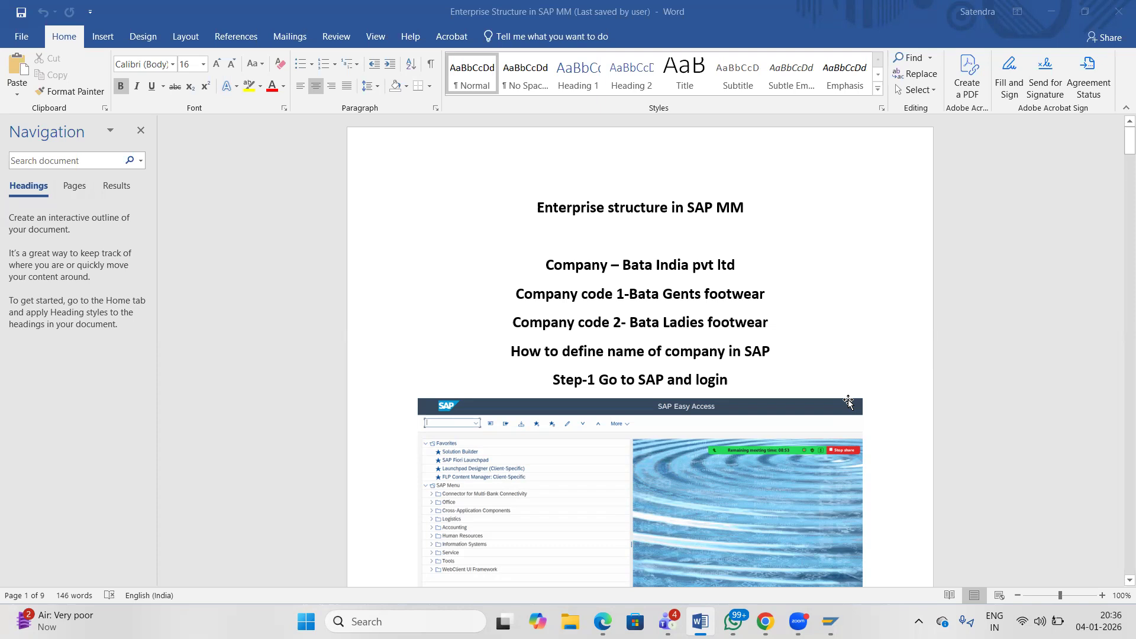
Review the company line and the two Bata company code lines at the start of the Enterprise Structure document.
mouse_move(701, 621)
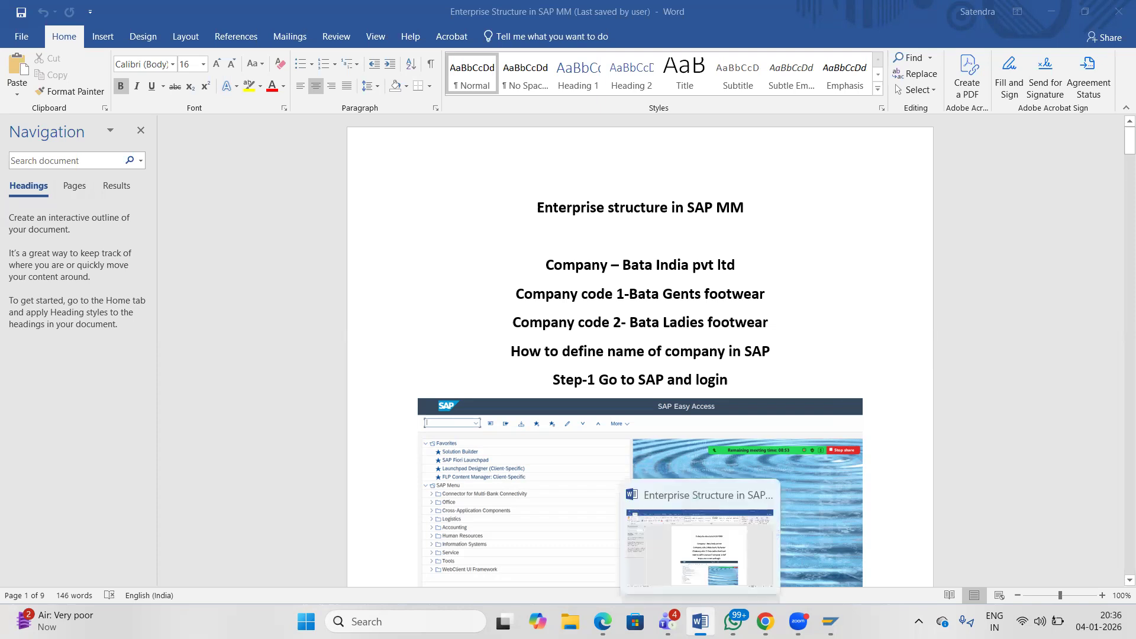
click(706, 584)
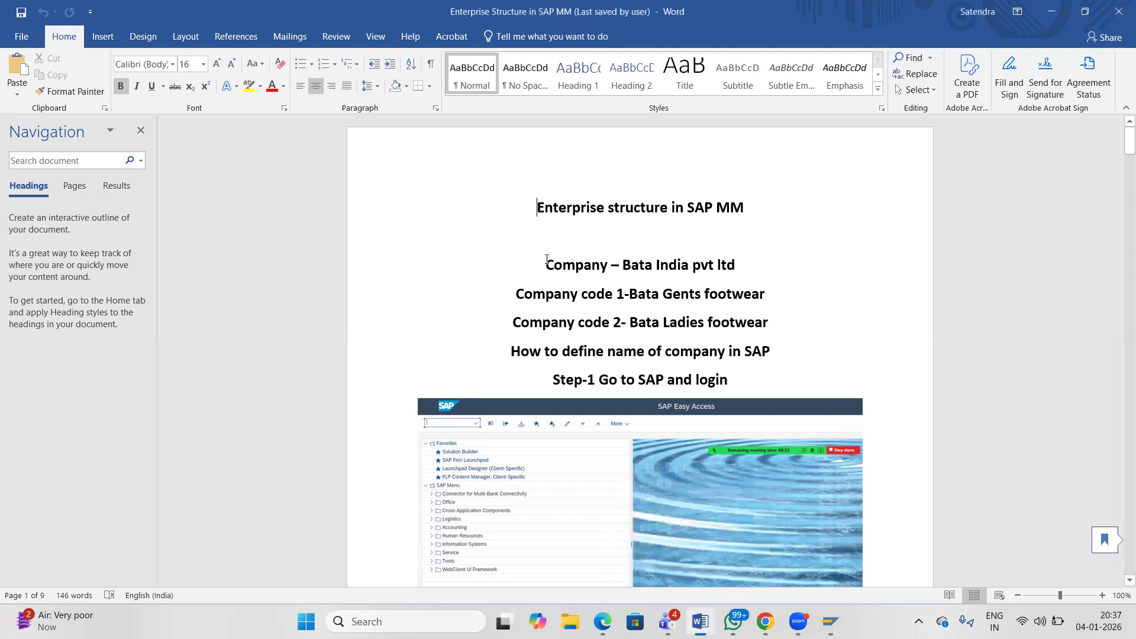
drag(584, 263, 739, 267)
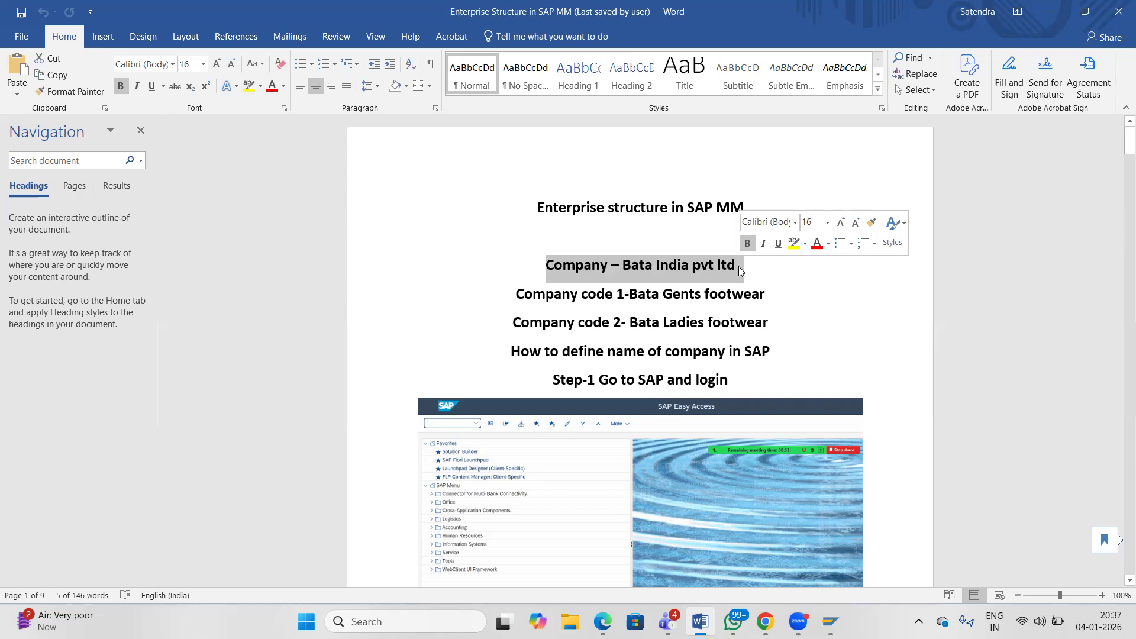
click(738, 266)
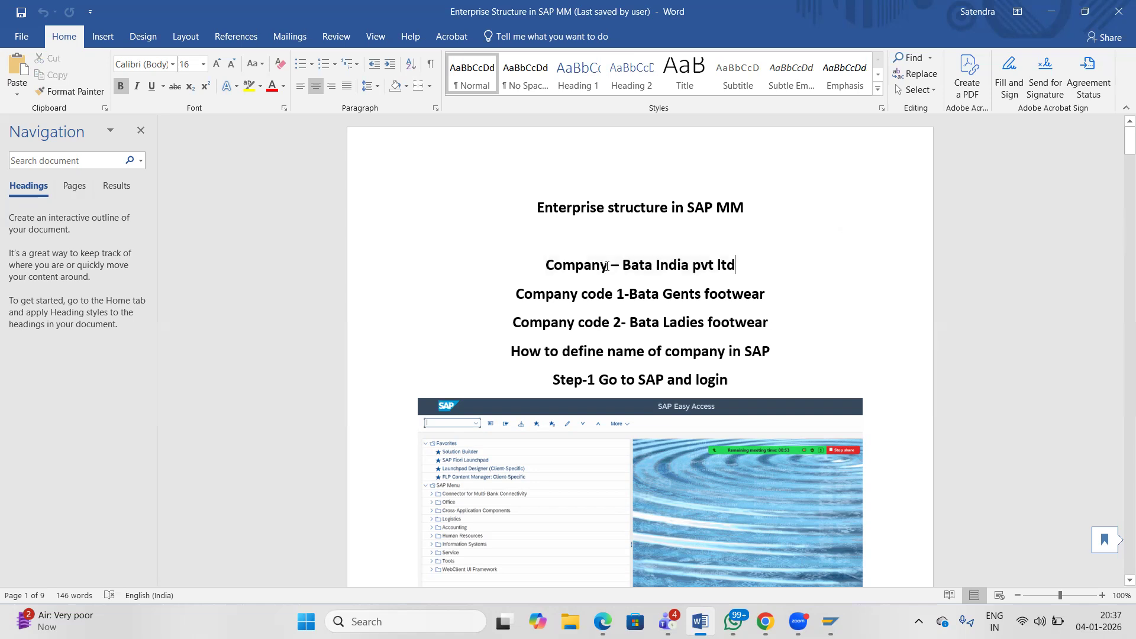
drag(547, 263, 750, 267)
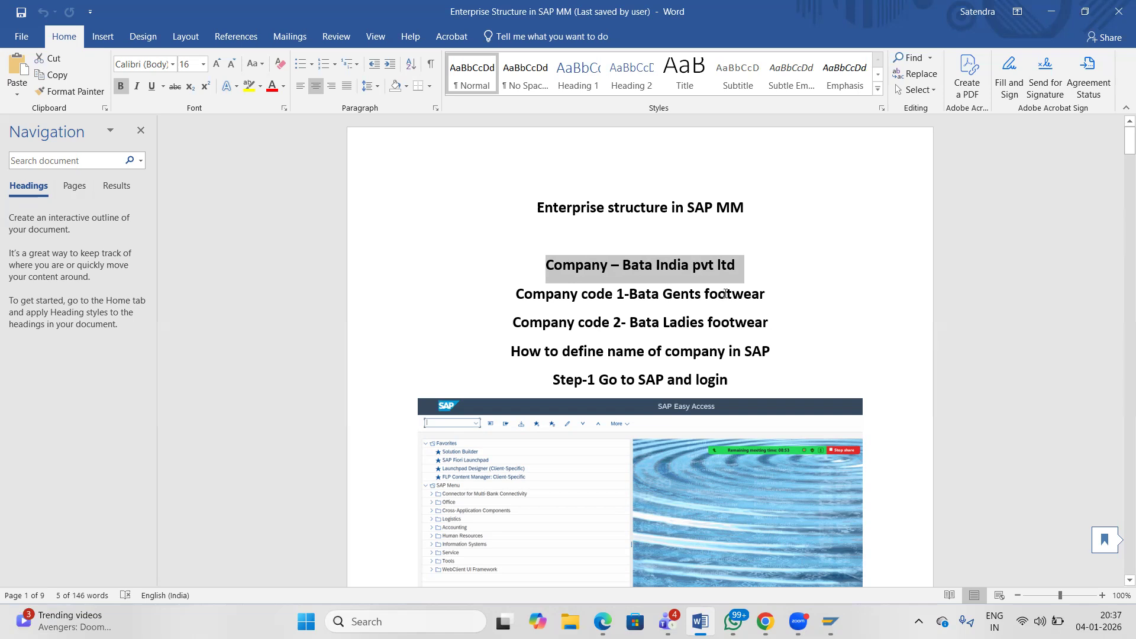
drag(710, 290, 696, 293)
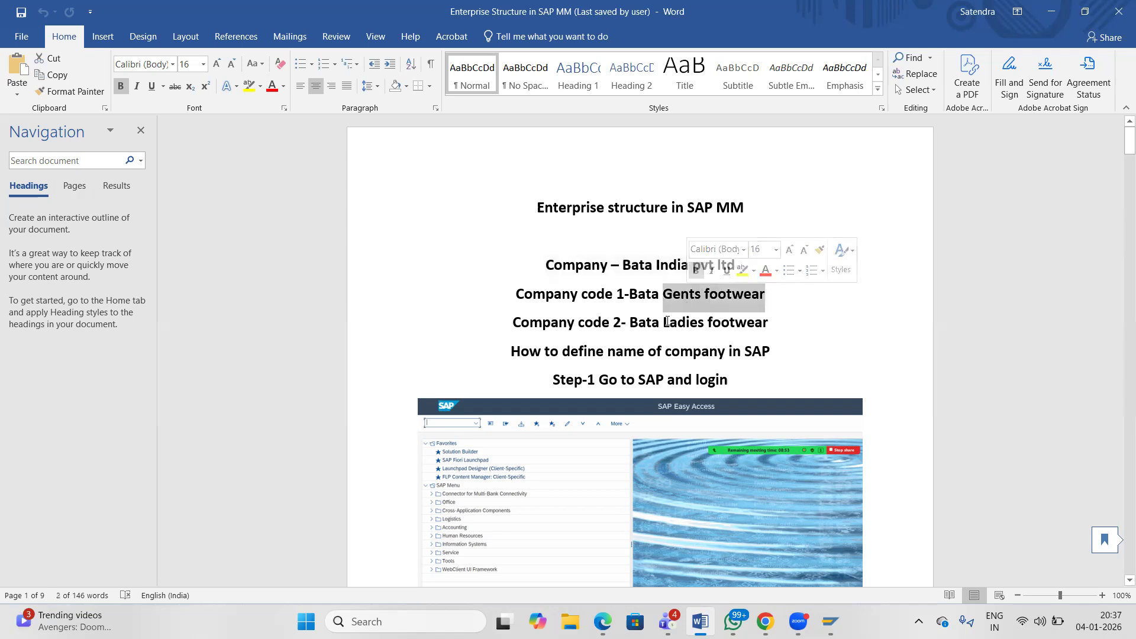
drag(630, 323, 738, 324)
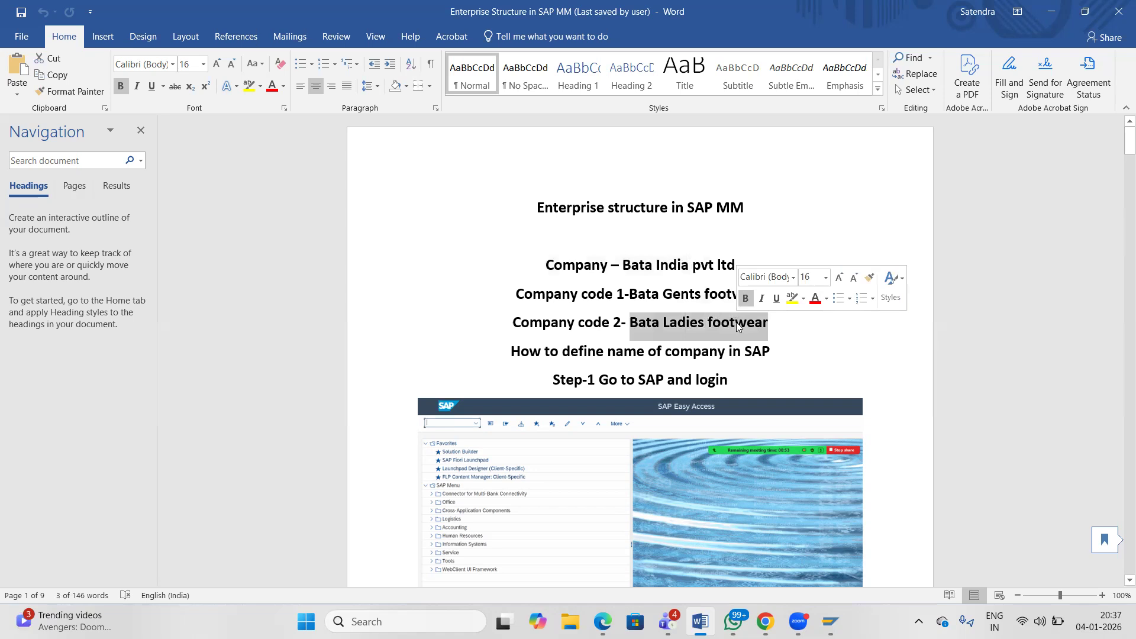
drag(517, 296, 769, 295)
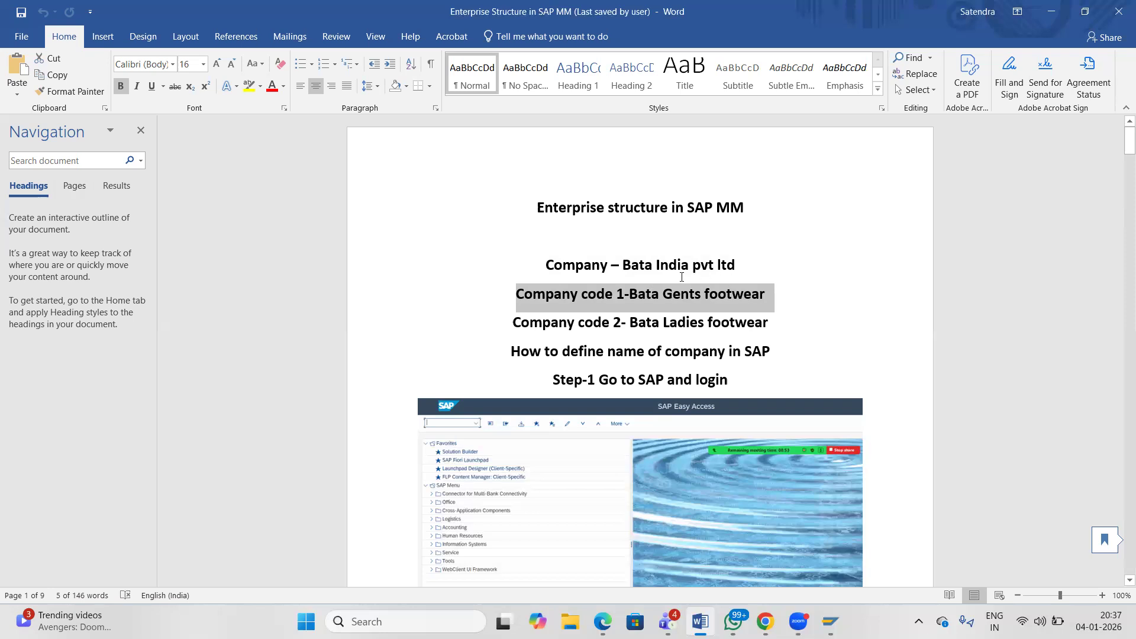
click(618, 297)
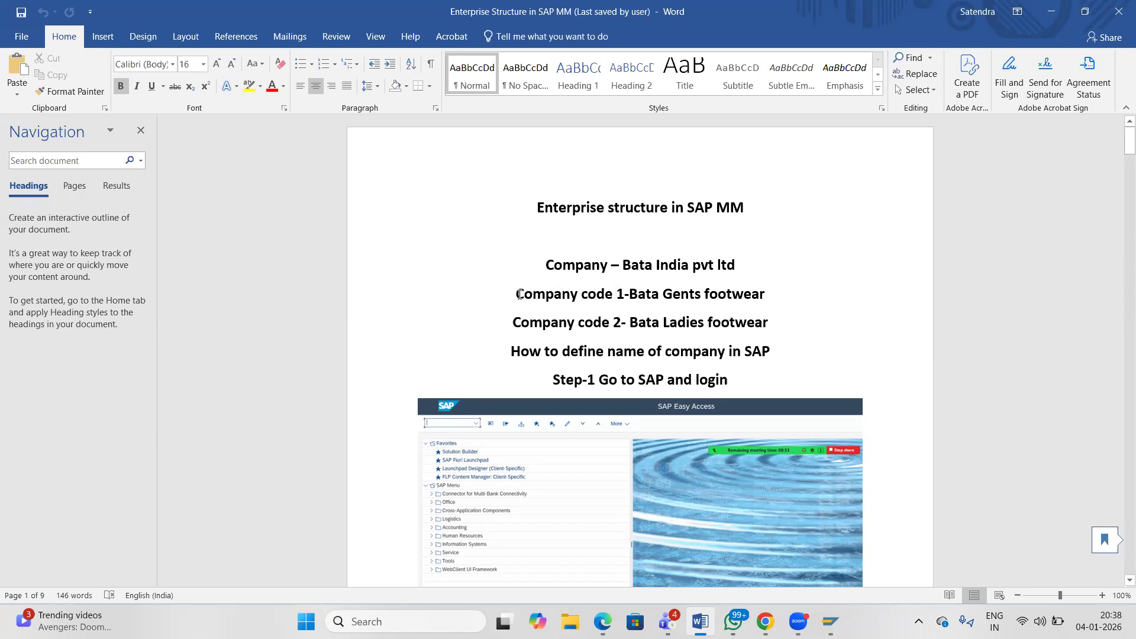
double_click(541, 294)
drag(648, 293, 757, 299)
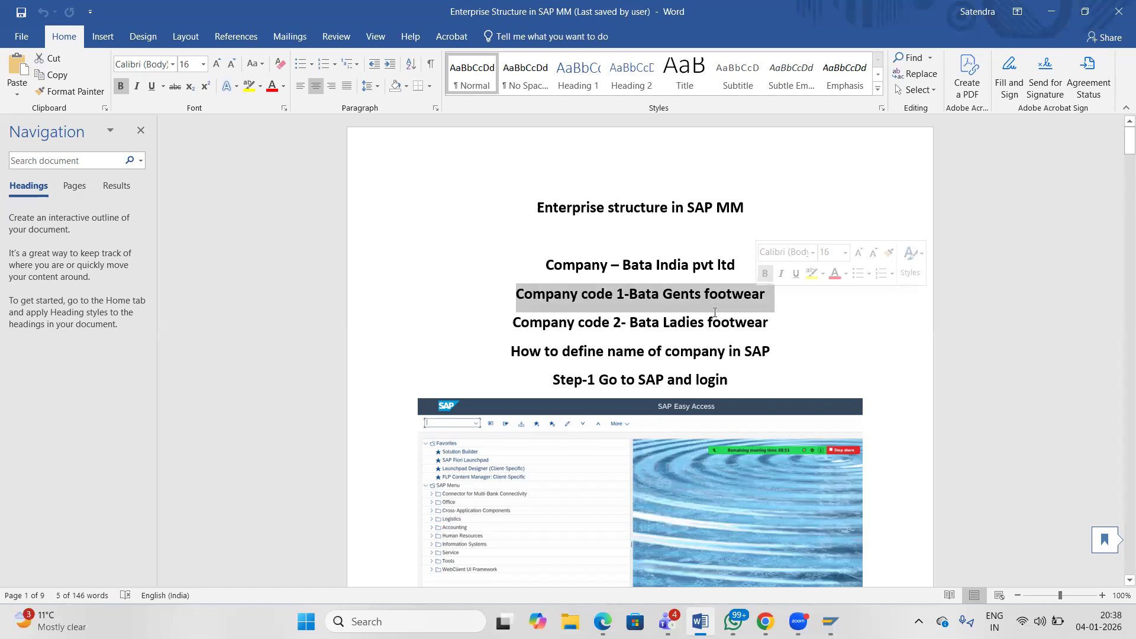
Look through the documented steps for defining a company in SAP, from the login screenshot to the document's closing sentence.
click(779, 327)
key(Down)
key(Down)
key(Down)
key(Down)
key(Down)
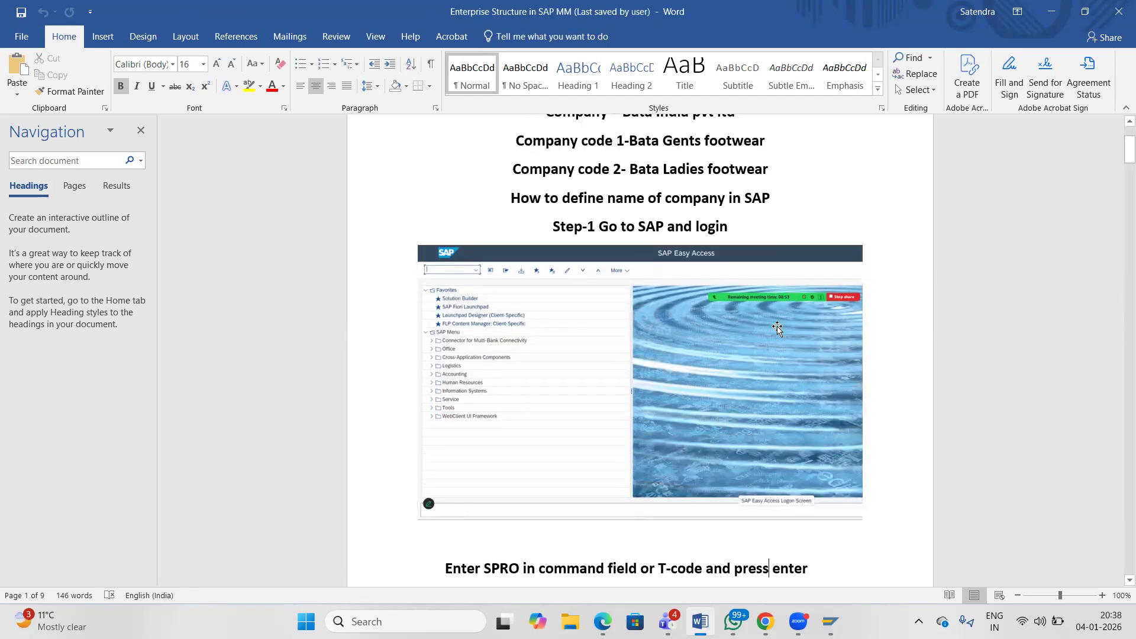
key(Down)
key(Down)
key(Down)
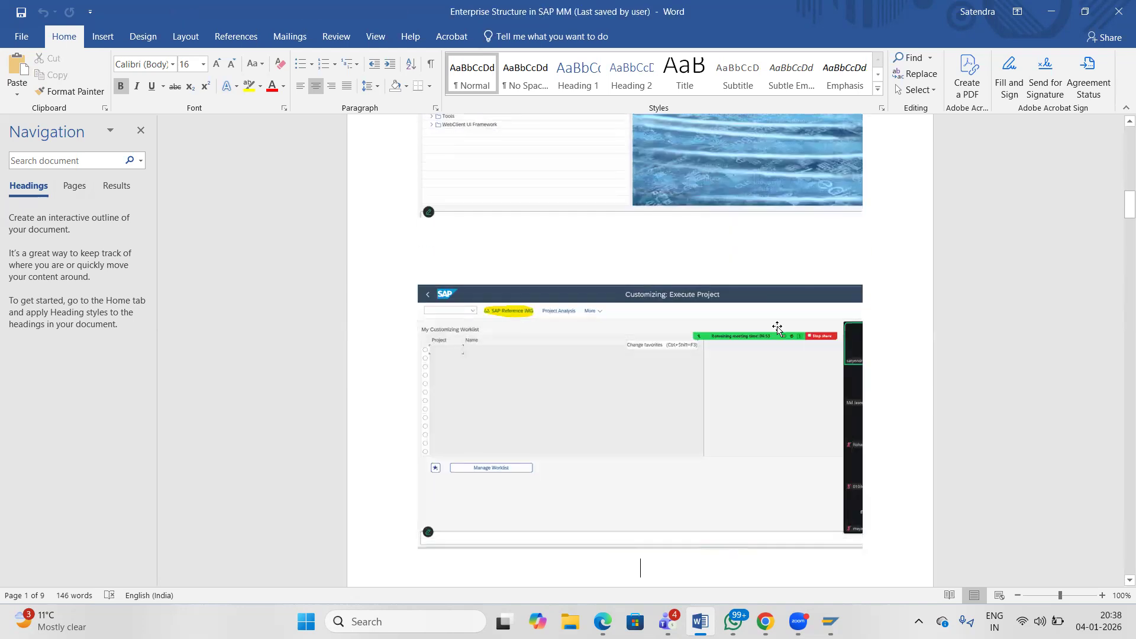
key(Down)
key(Down)
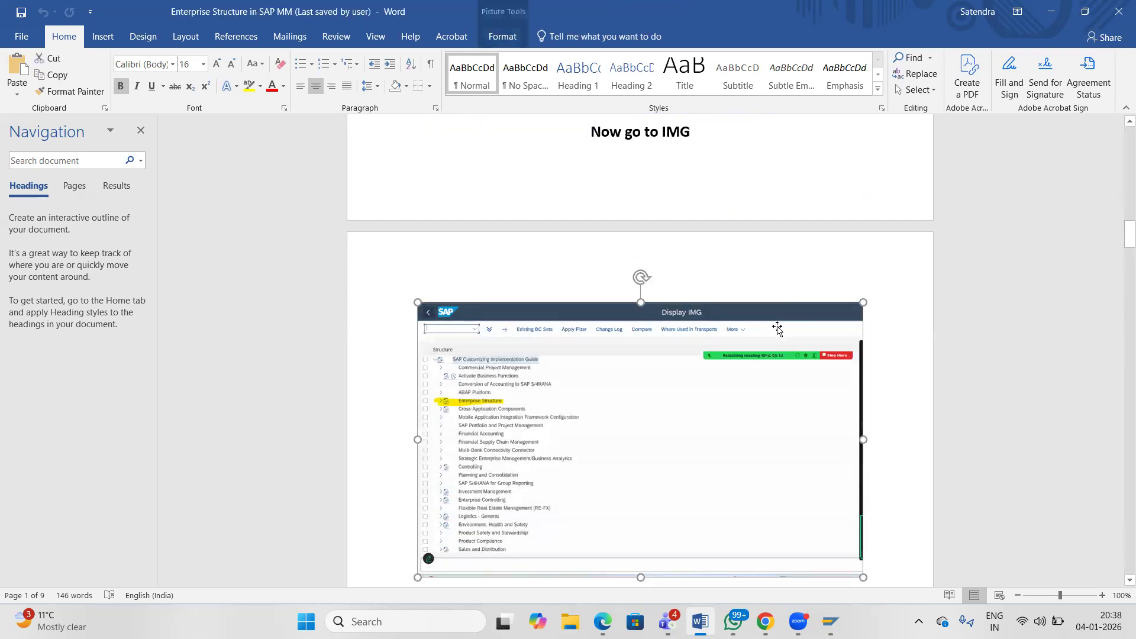
key(Down)
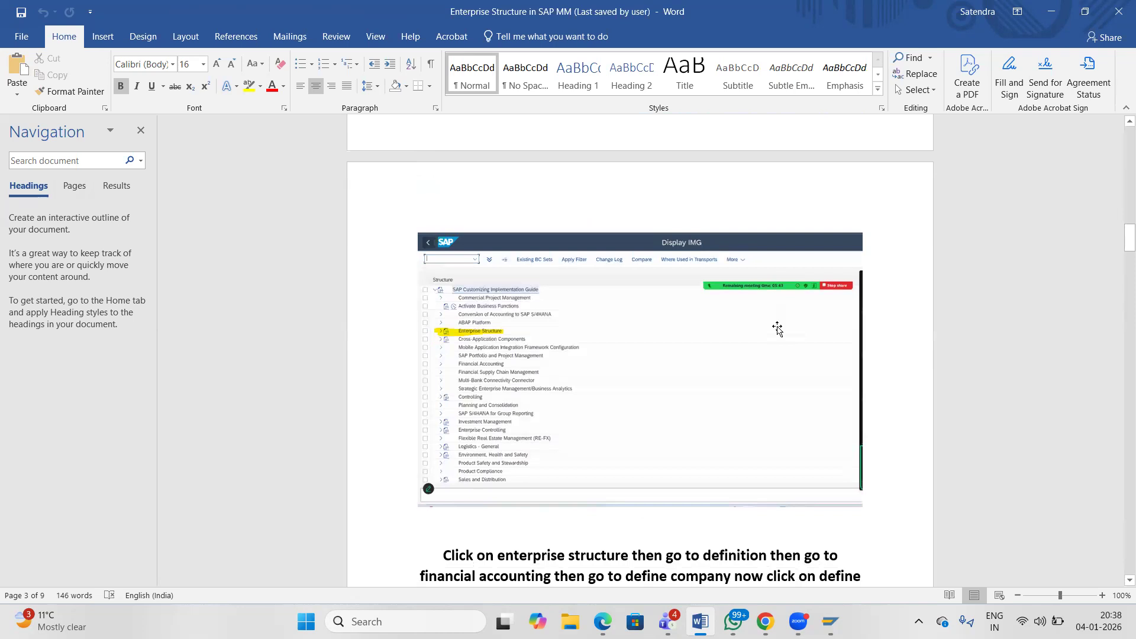
key(Down)
key(Down)
key(Down)
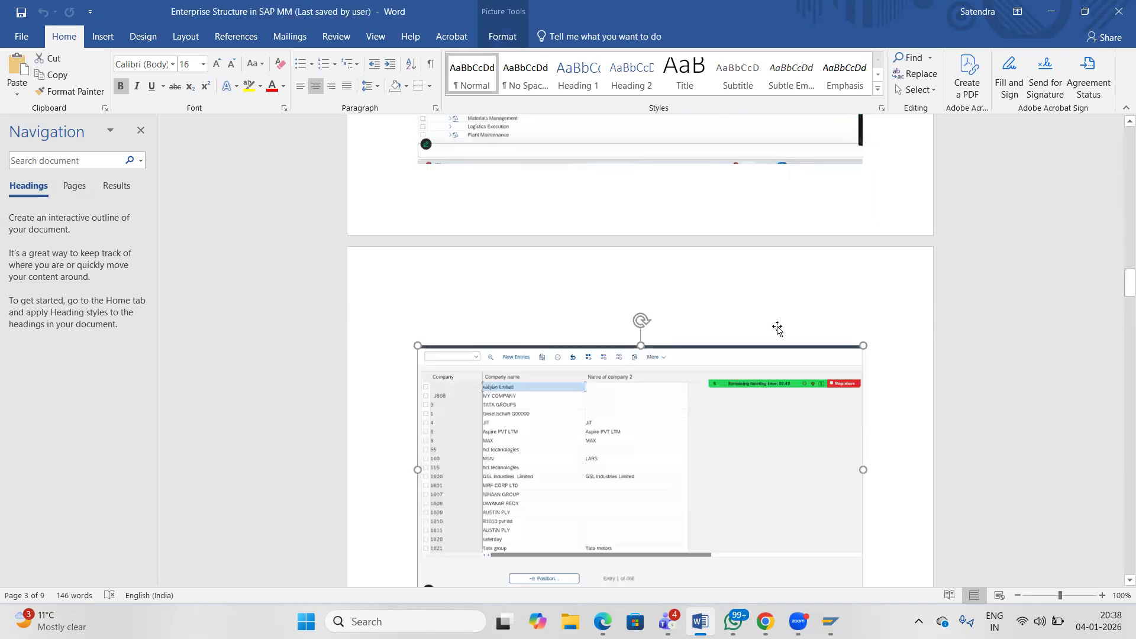
key(Down)
key(Down)
key(Down)
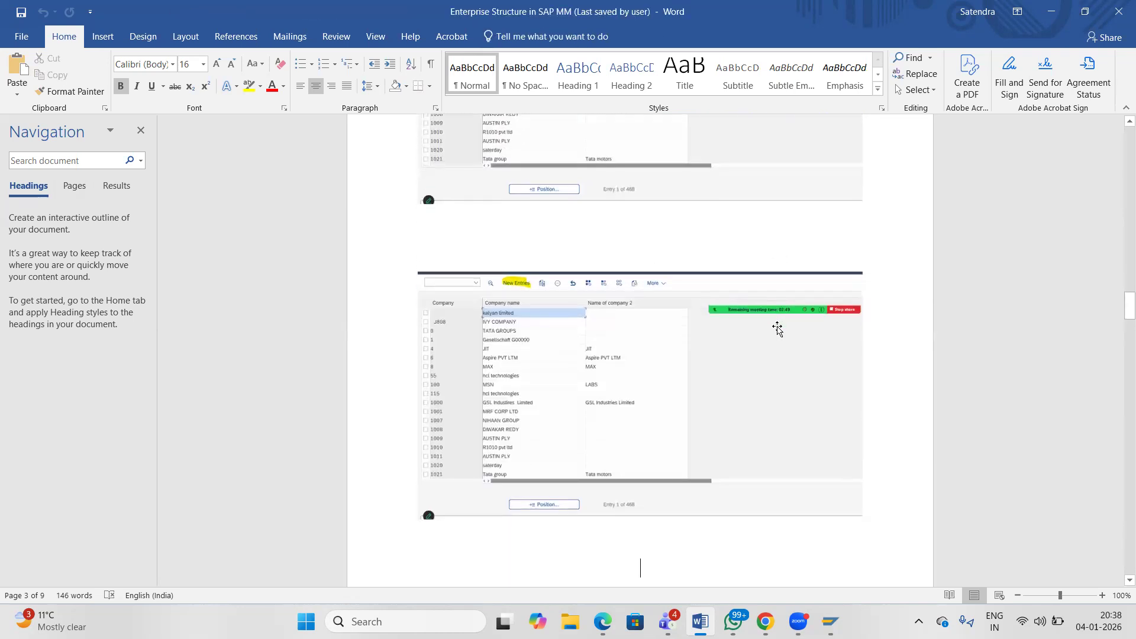
key(Down)
key(Down)
key(Down)
key(Down)
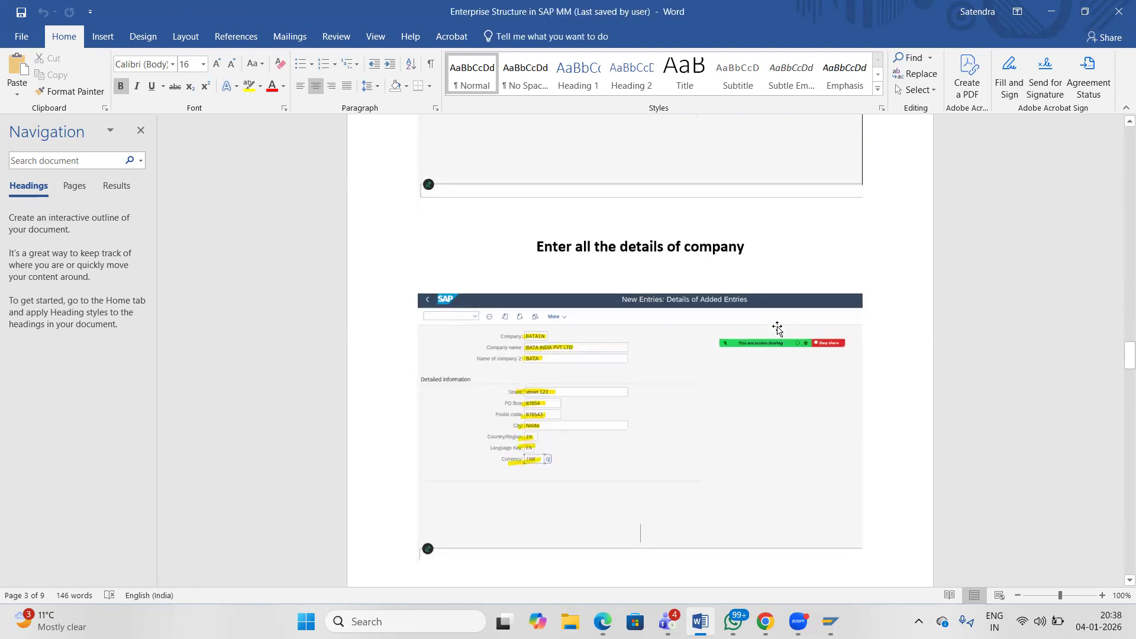
key(Down)
key(Down)
key(Down)
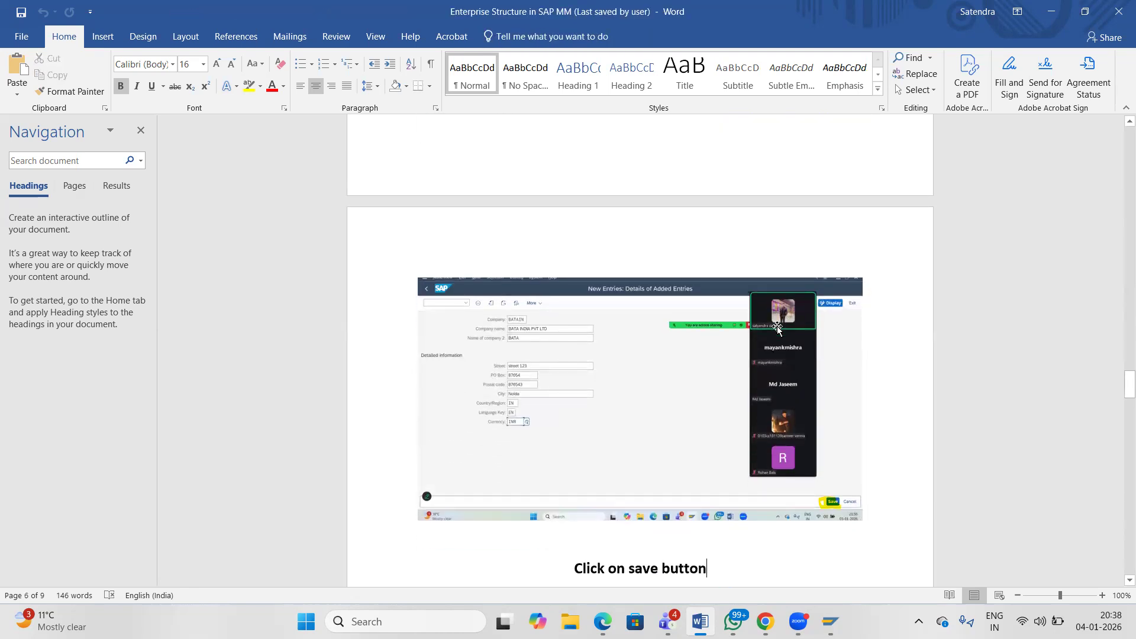
key(Down)
key(Down)
key(Down)
key(Down)
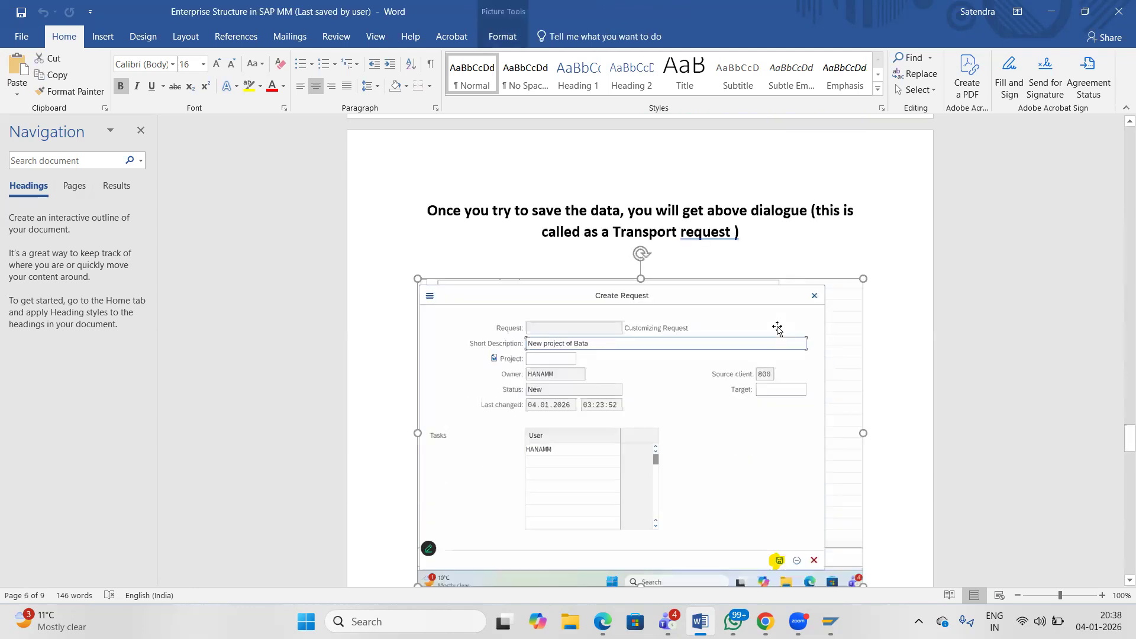
key(Down)
key(Down)
key(Down)
key(Down)
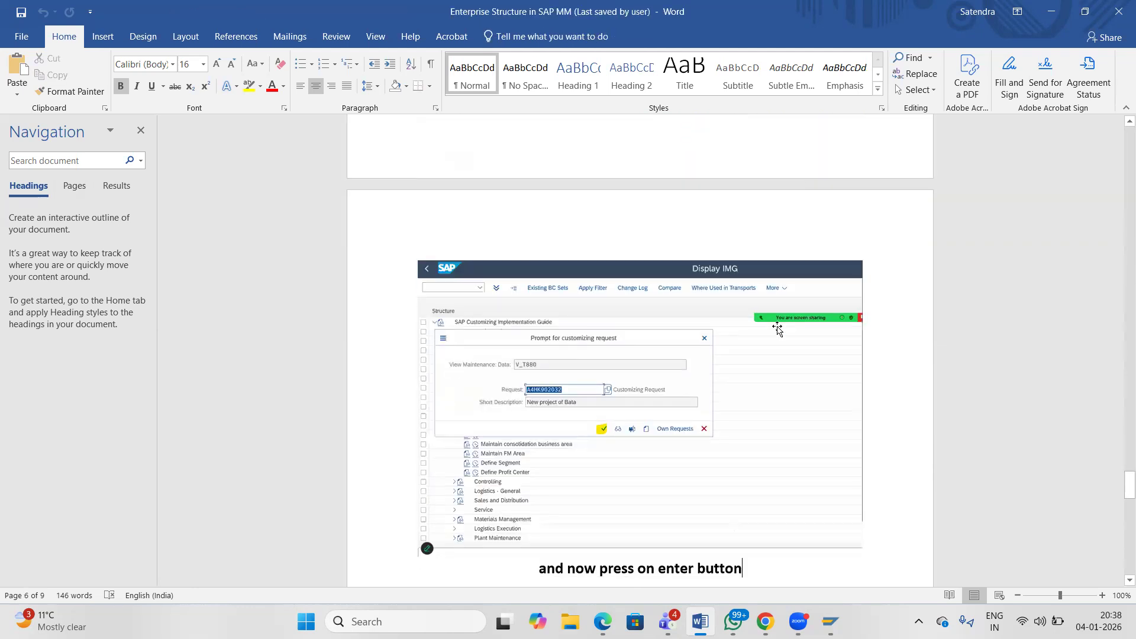
key(Down)
key(Down)
key(Down)
key(Down)
key(Down)
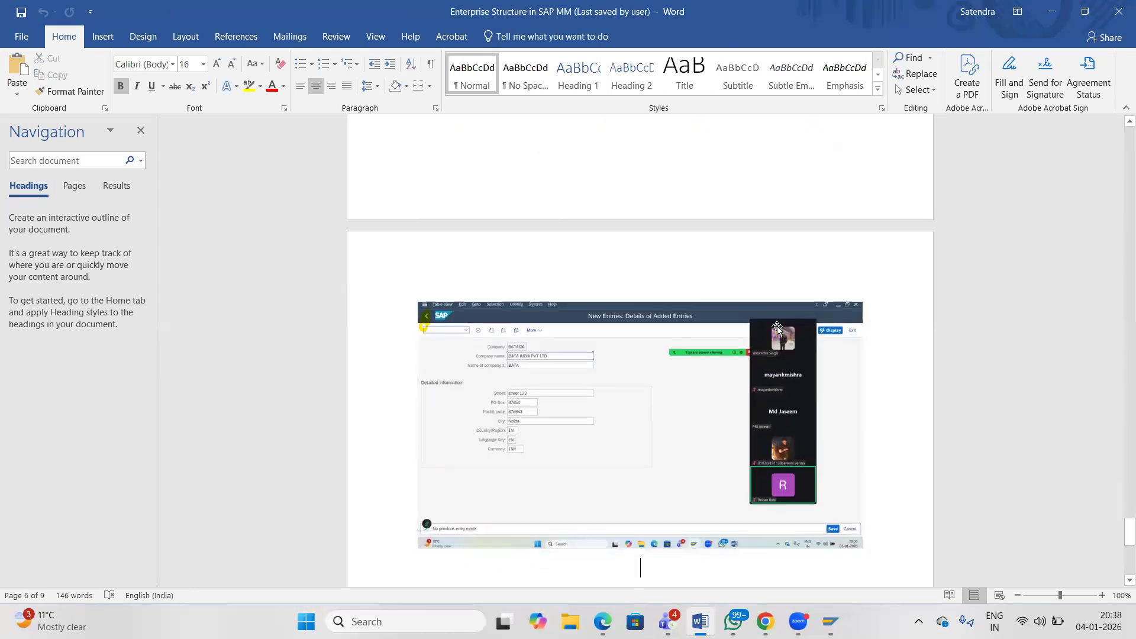
key(Down)
key(Down)
key(Down)
key(Down)
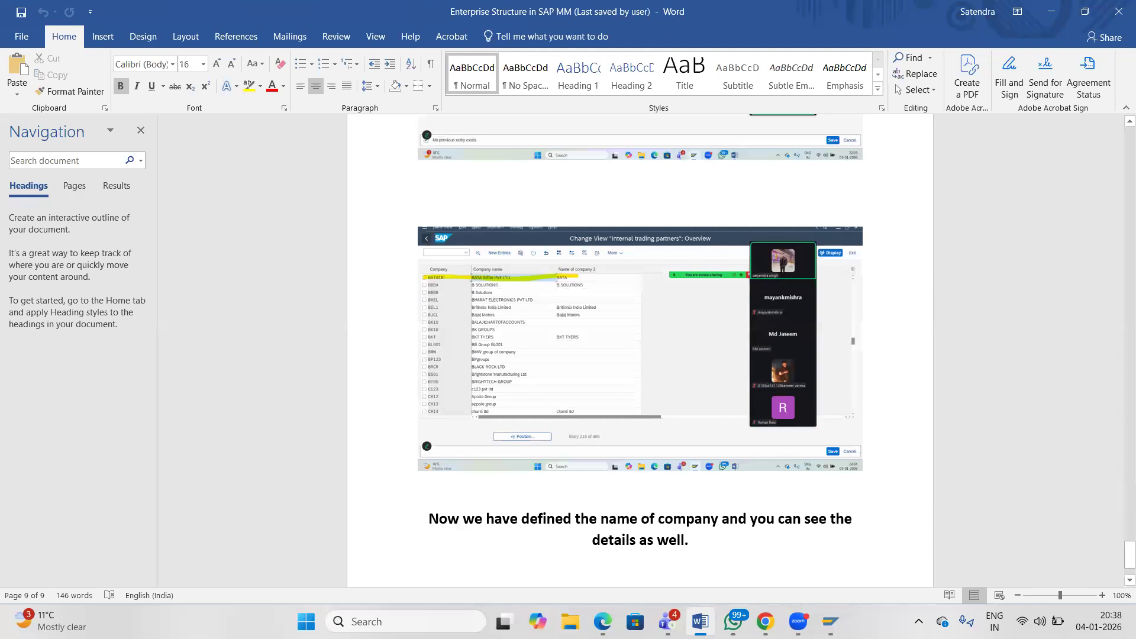
Add the heading "How to define company code in SAP" after the closing sentence and shift it onto a new page.
key(Return)
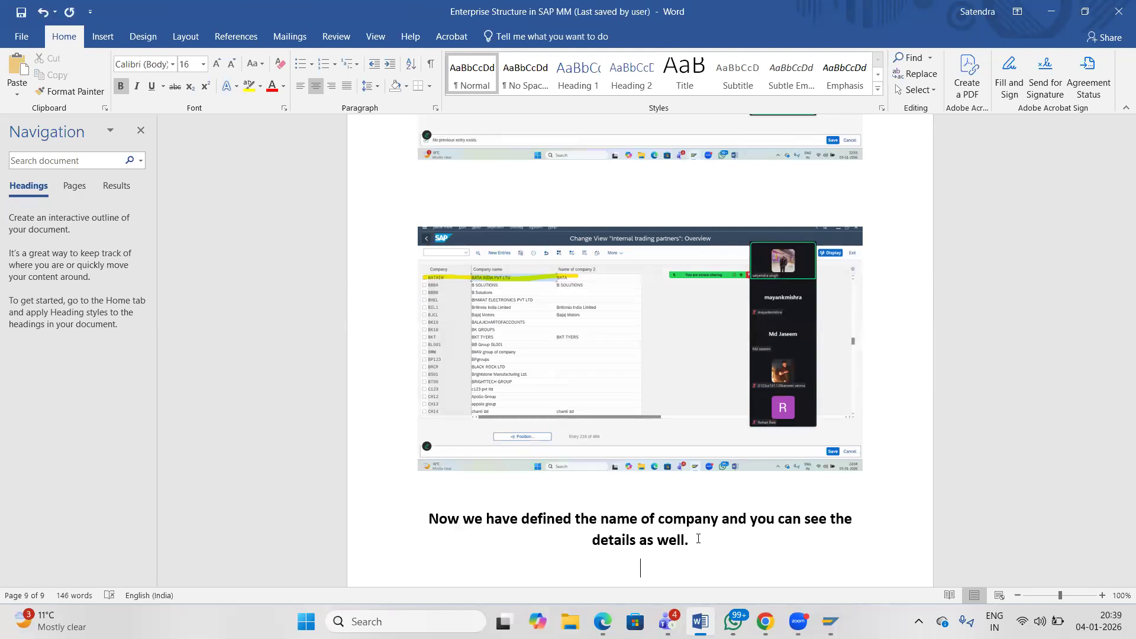
text(How to define )
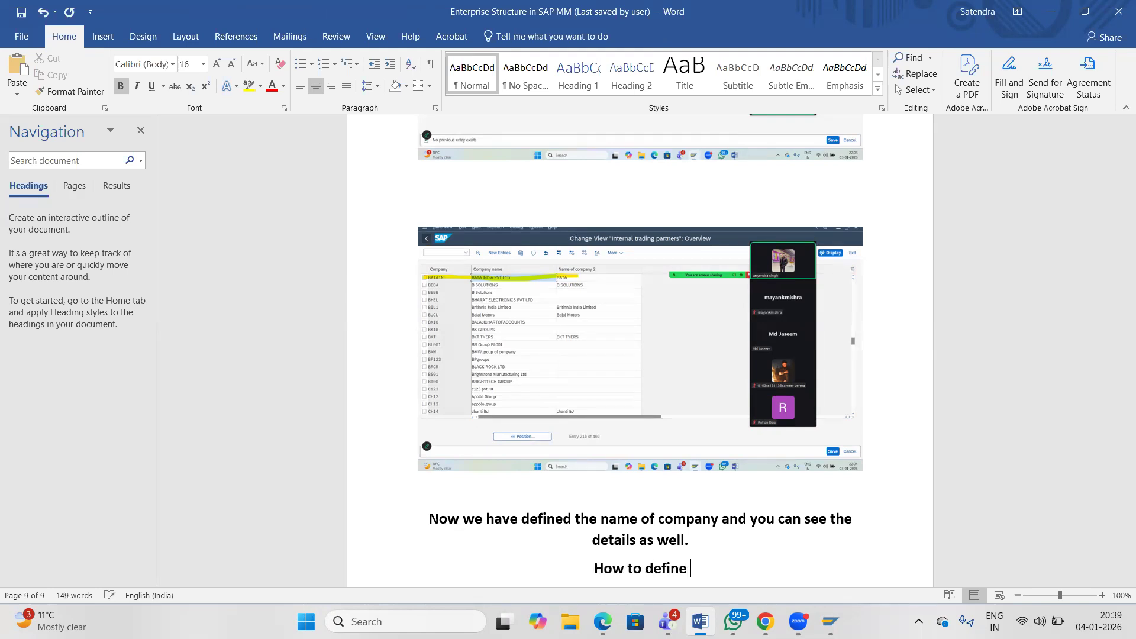
text(company code in SAP)
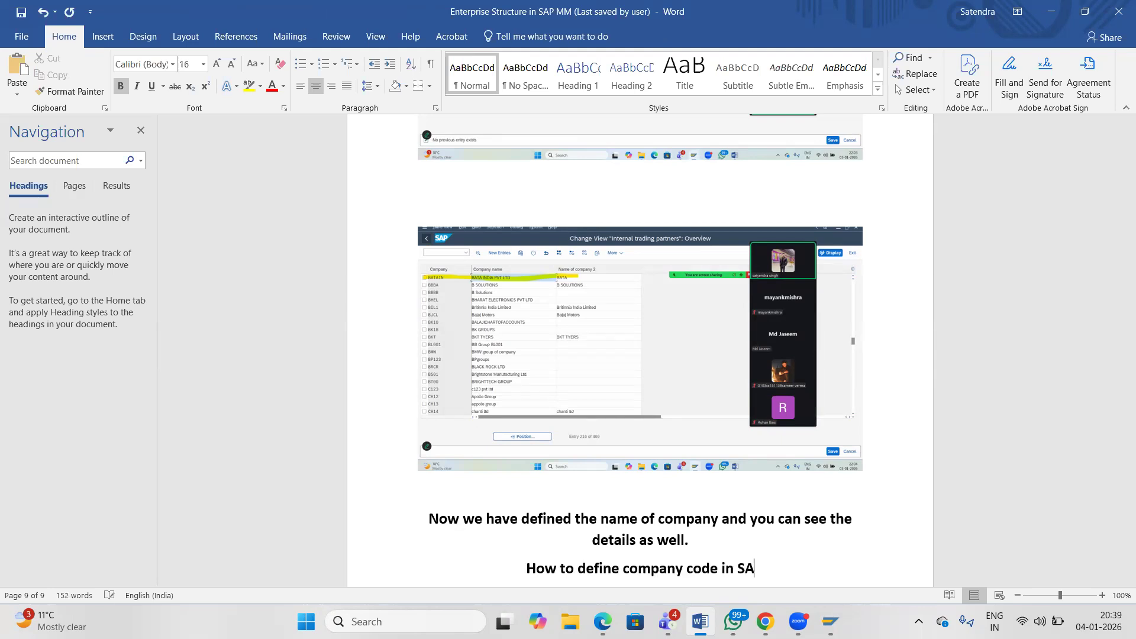
click(706, 543)
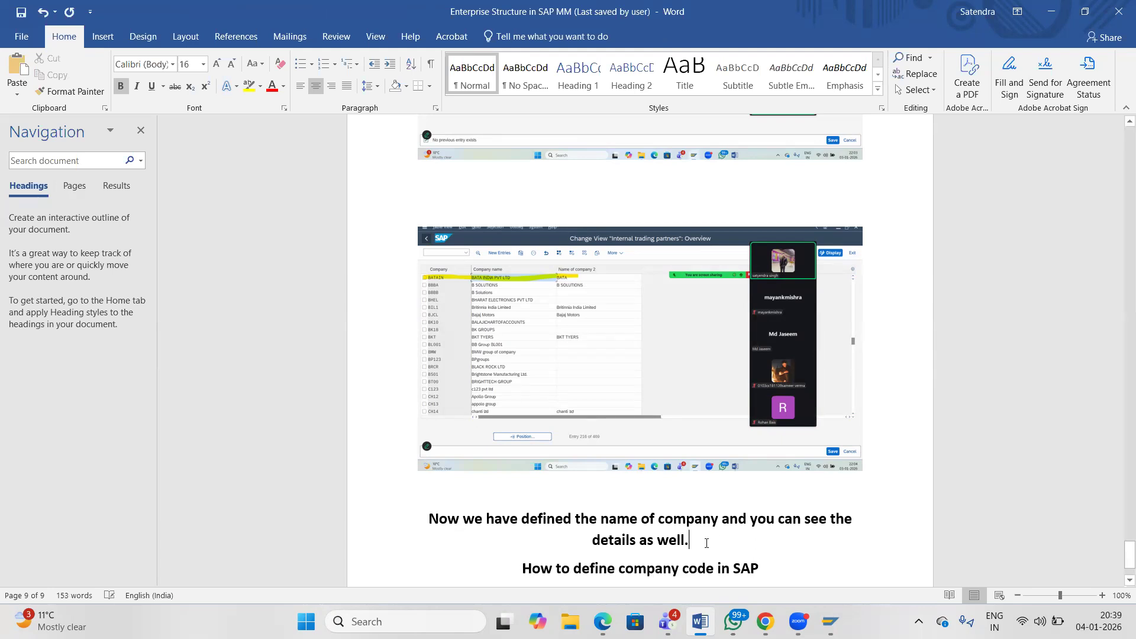
key(Return)
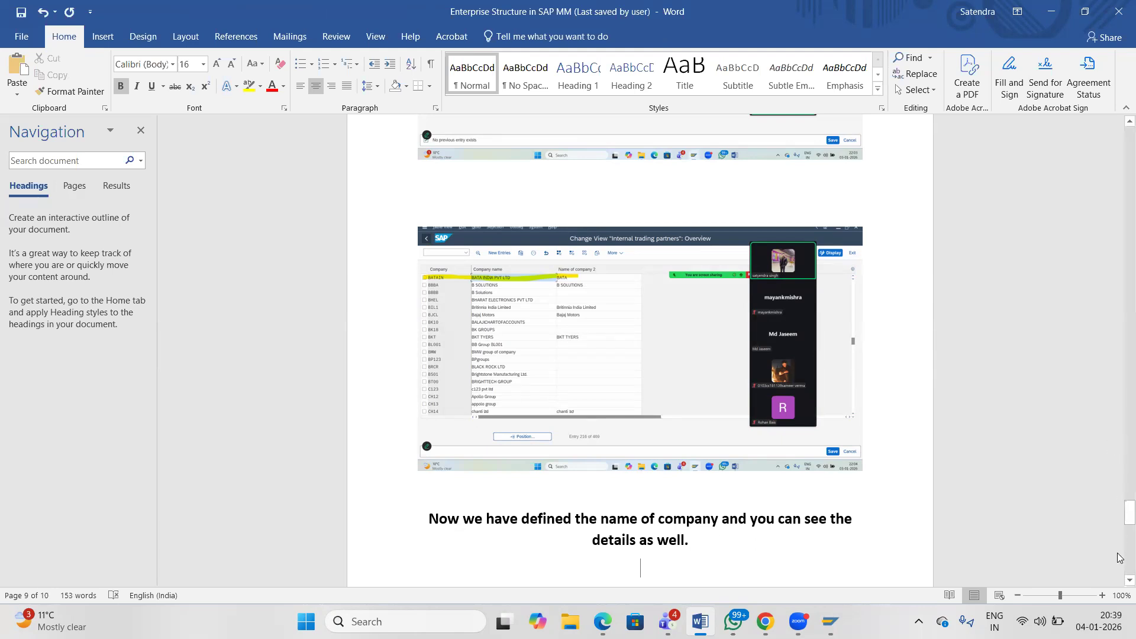
Start the path line "Go to SPRO-IMG-ENTERPRISE STRUCTURE-" below the heading "How to define company code in SAP".
scroll(1120, 559, down, 8)
key(Return)
key(Return)
text(Go to)
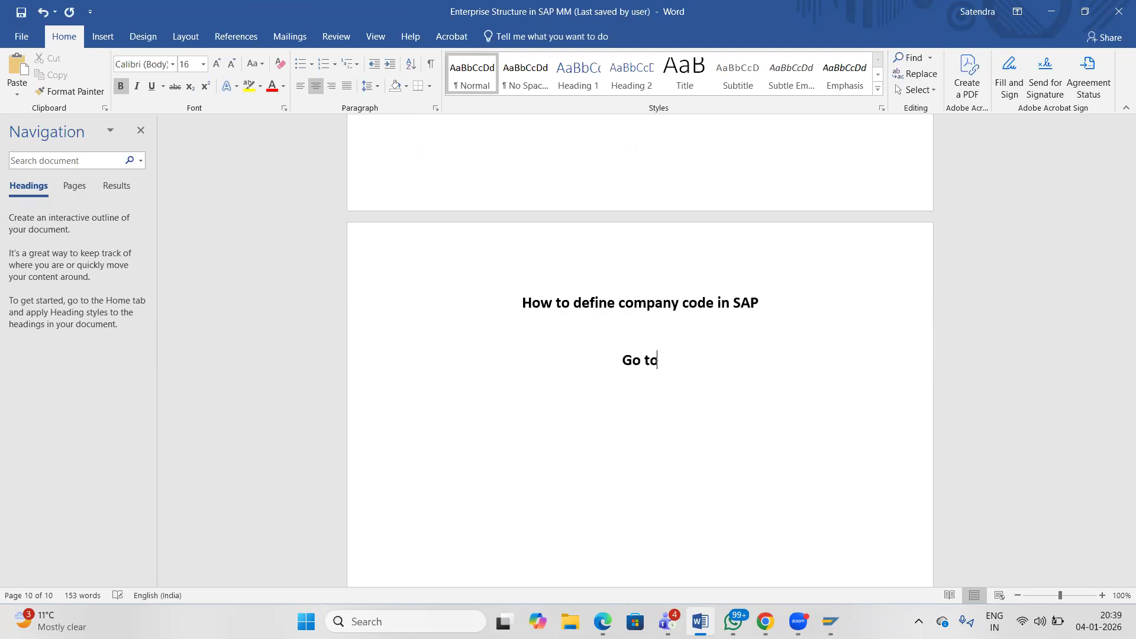
text( SPRO-)
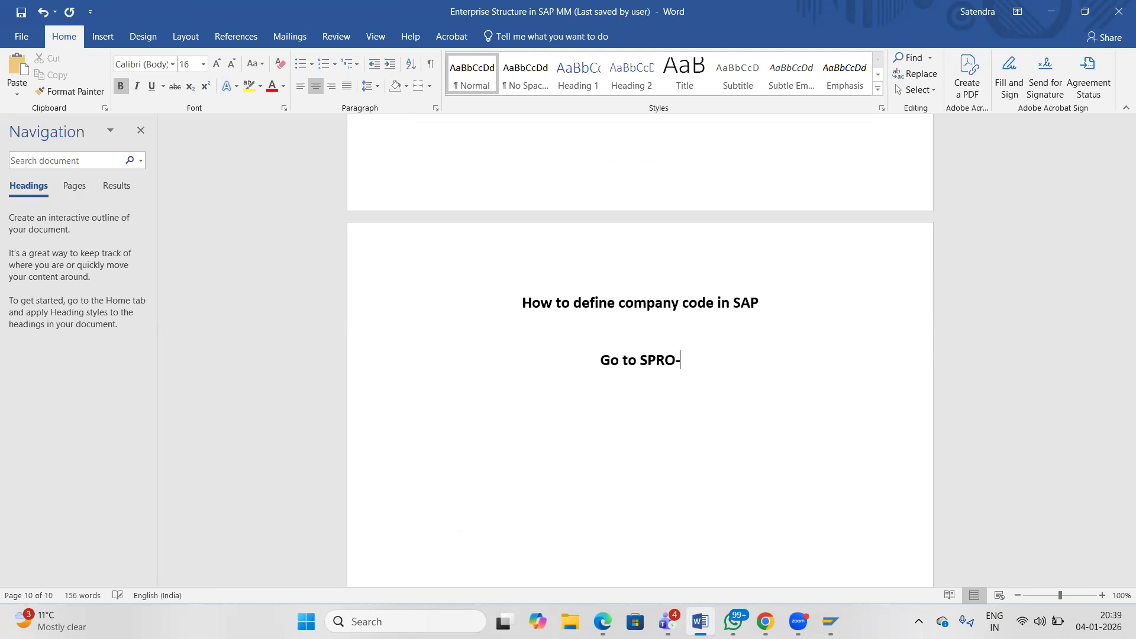
text(IMG-0)
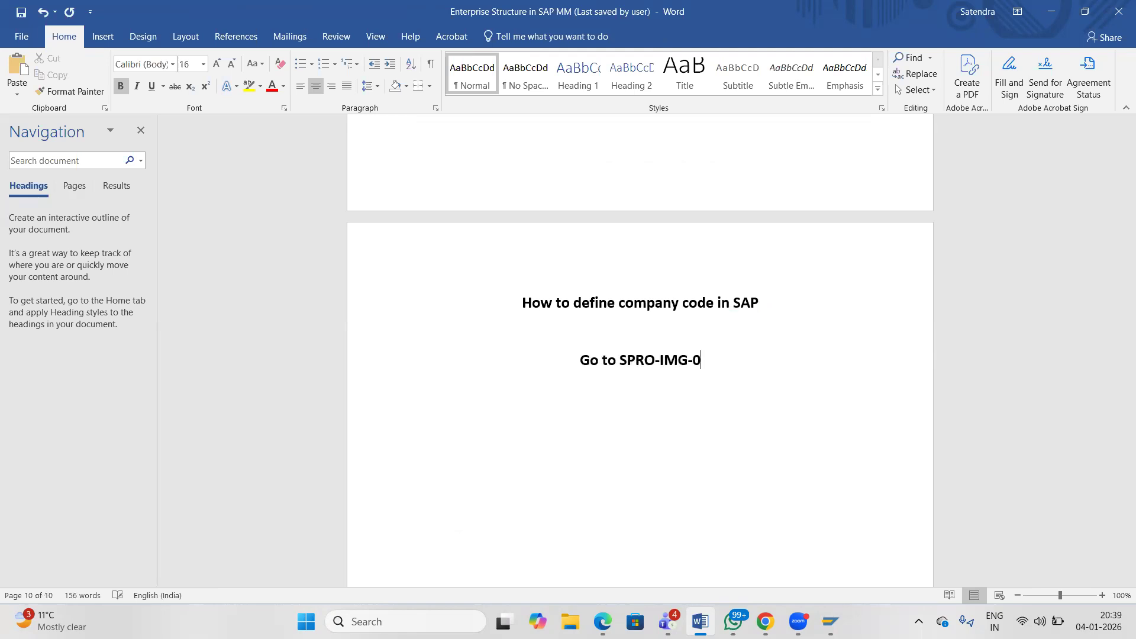
text(-E)
key(BackSpace)
key(BackSpace)
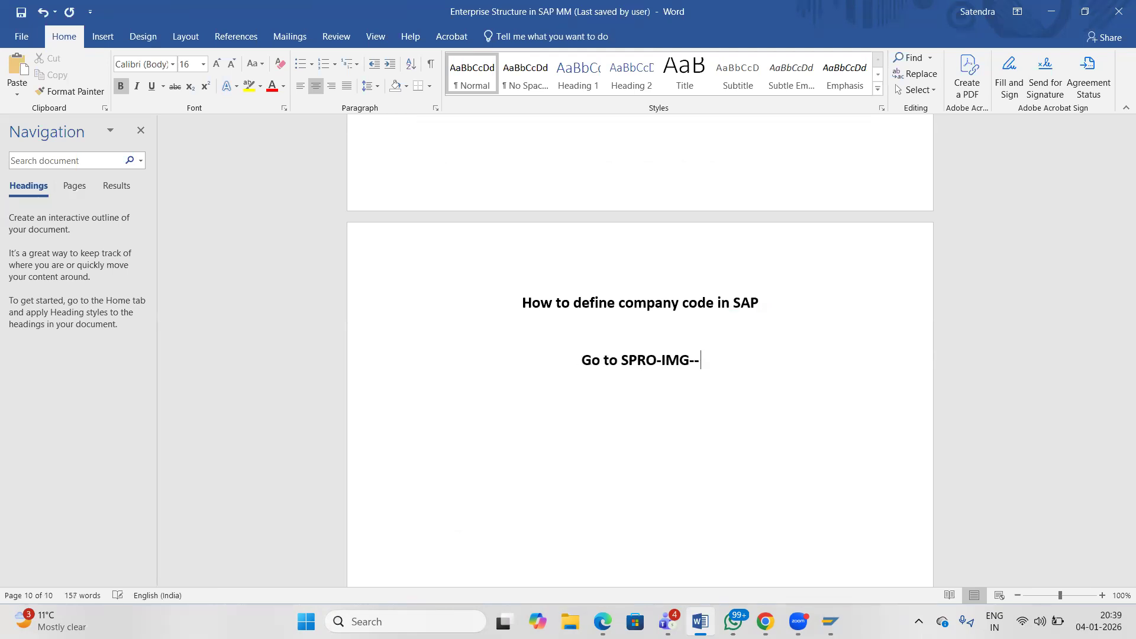
text(ENTER)
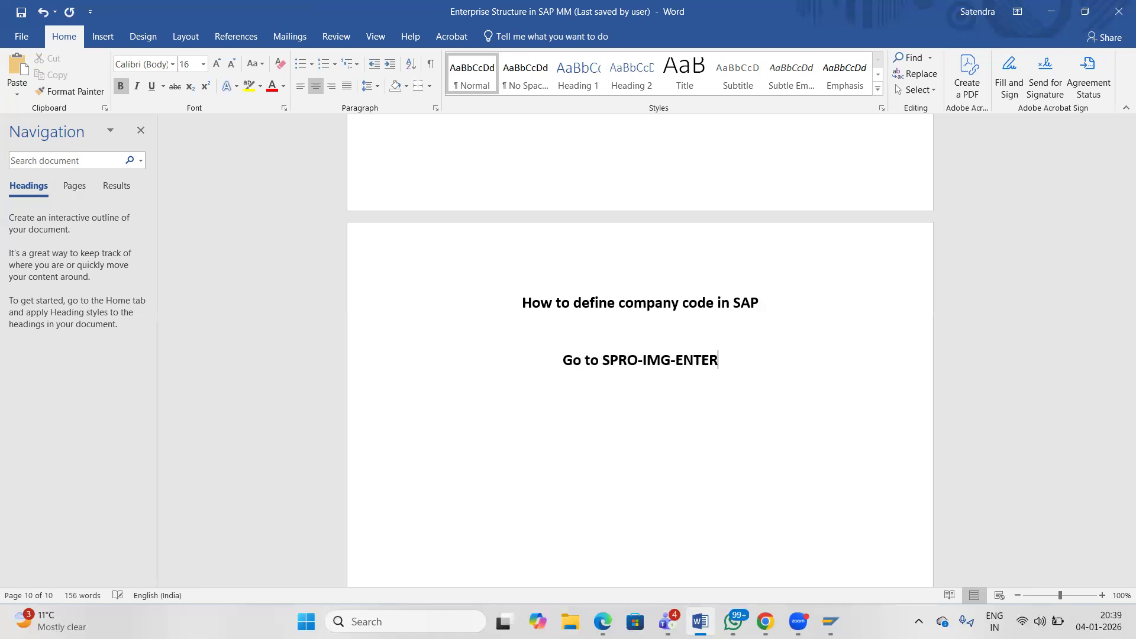
text(PRISE ST)
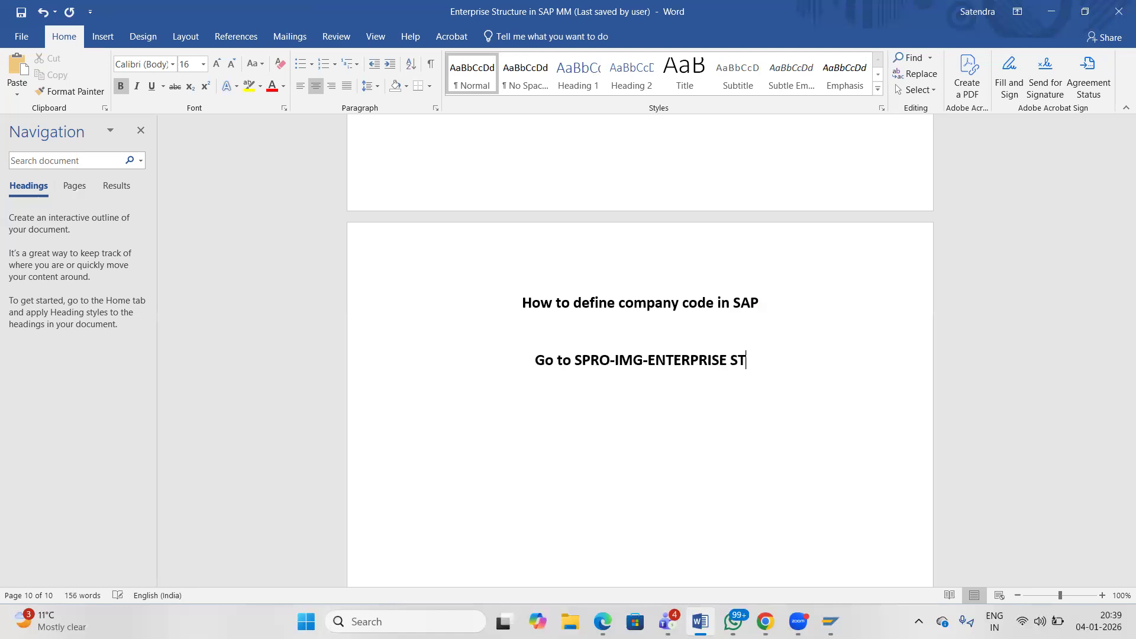
text(RUCTURE)
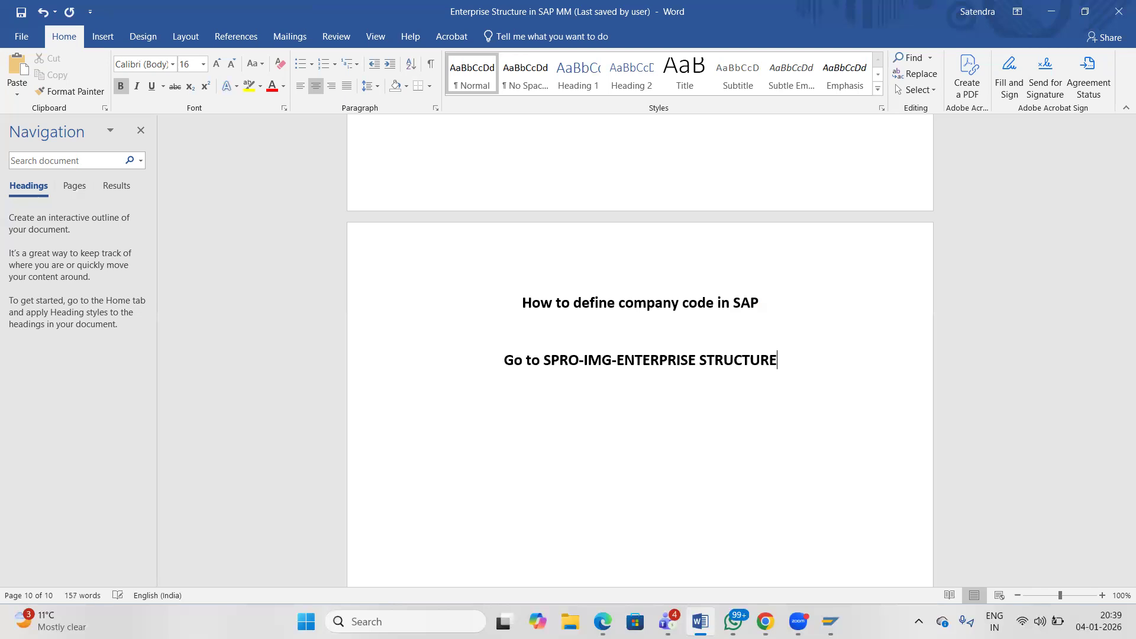
text(-)
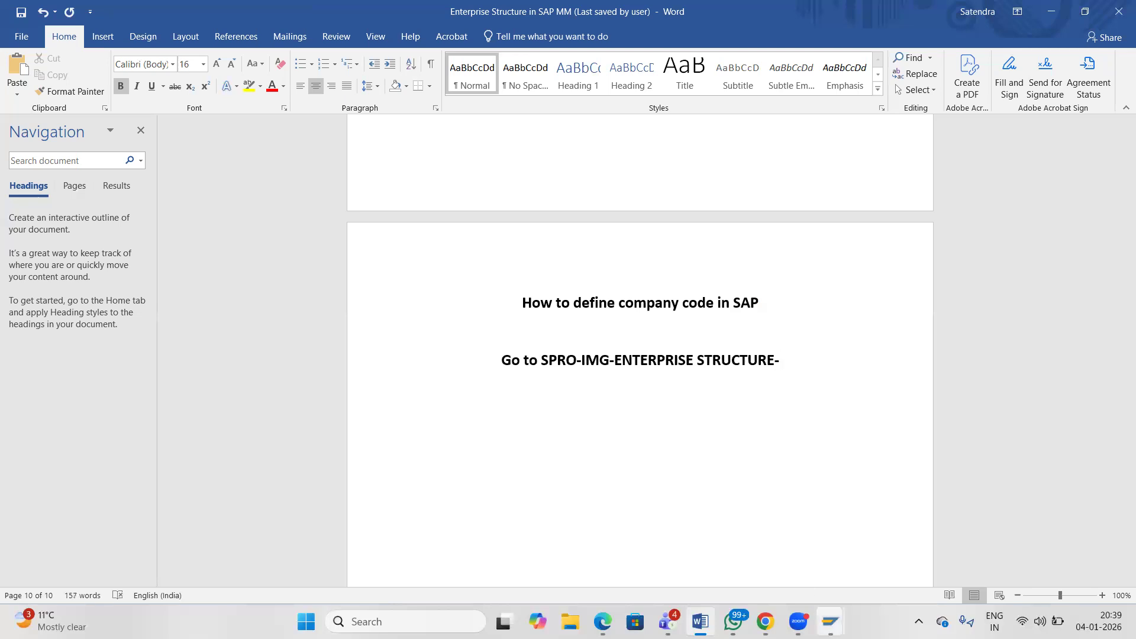
Switch to SAP, display the SAP Reference IMG and expand Enterprise Structure > Definition > Financial Accounting.
mouse_move(830, 621)
click(843, 547)
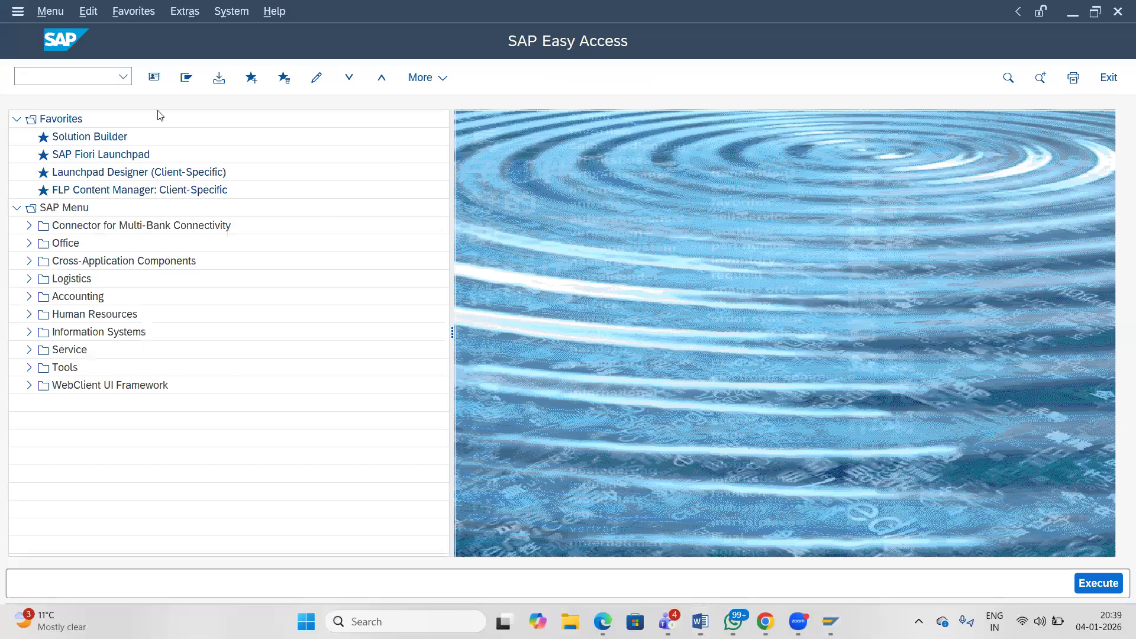
click(38, 76)
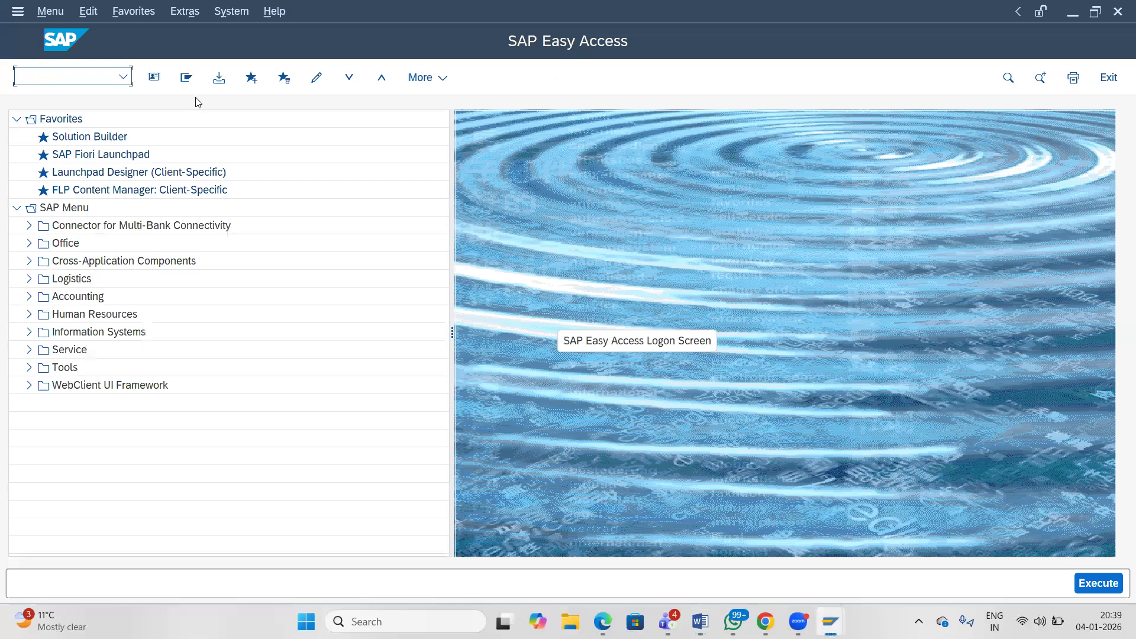
click(194, 77)
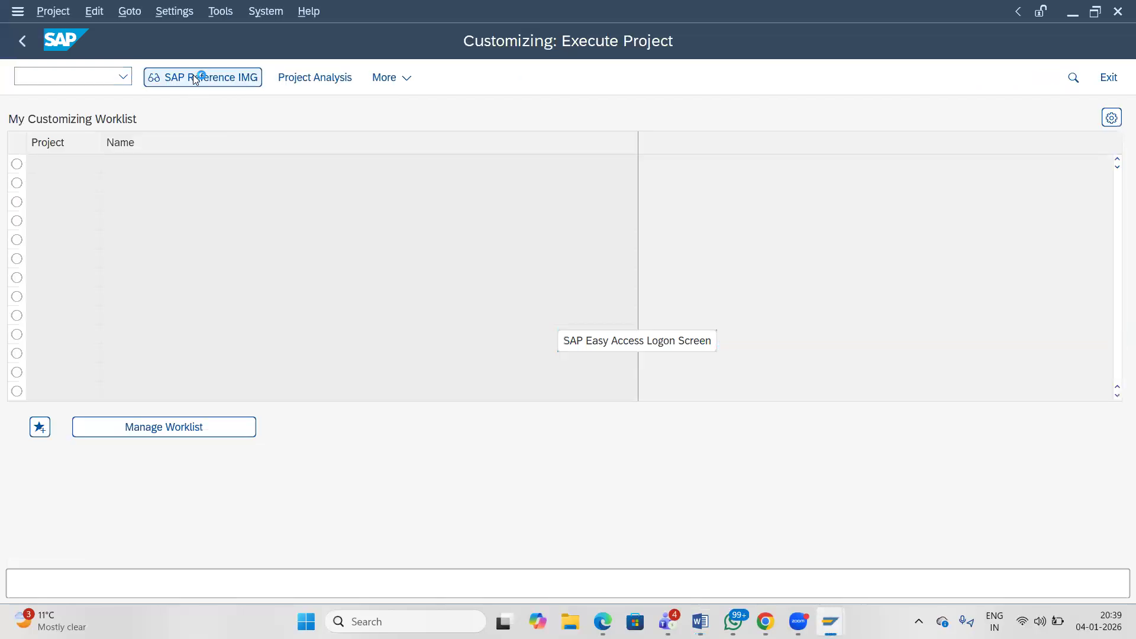
click(194, 77)
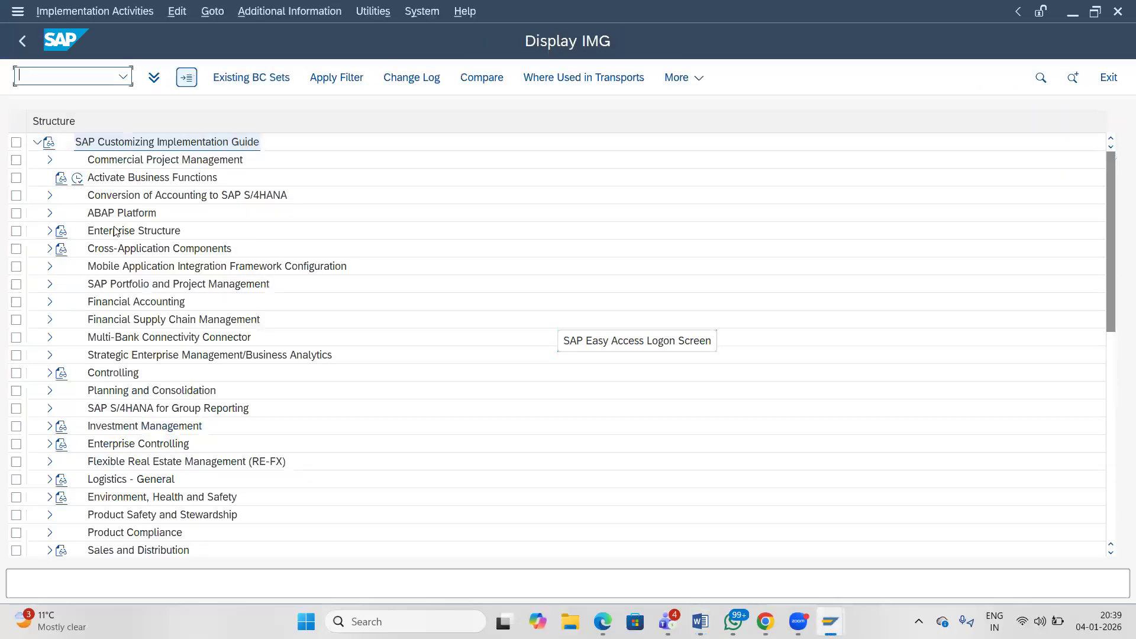
click(50, 231)
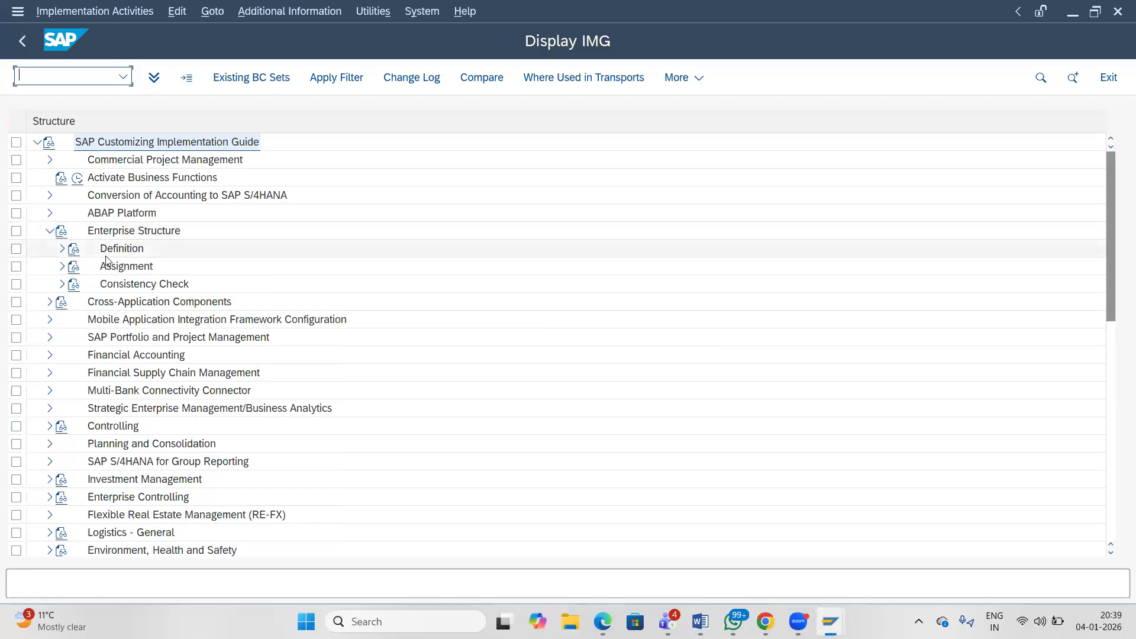
click(61, 250)
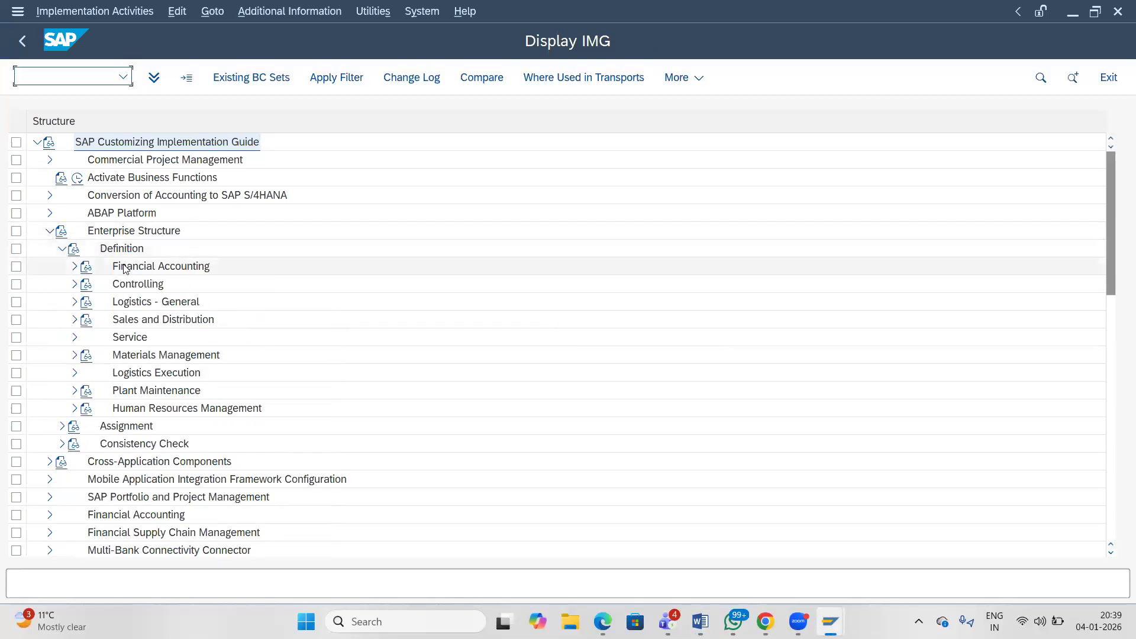
click(75, 267)
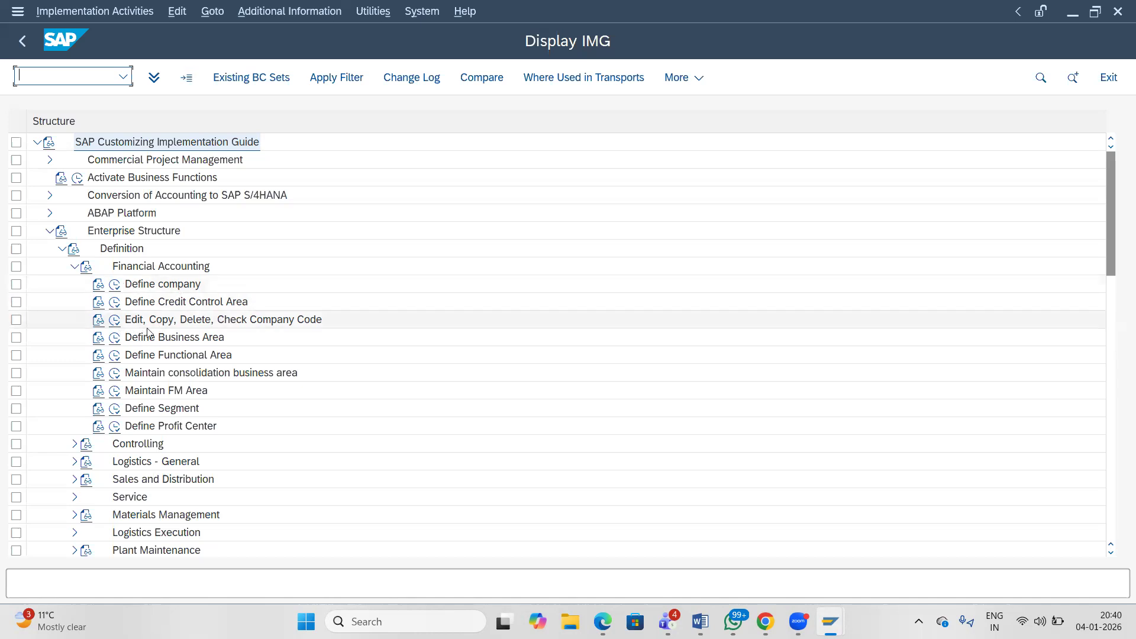
Look up company BATAIN in the Define company activity, examine its company name, and return to the IMG structure.
click(116, 287)
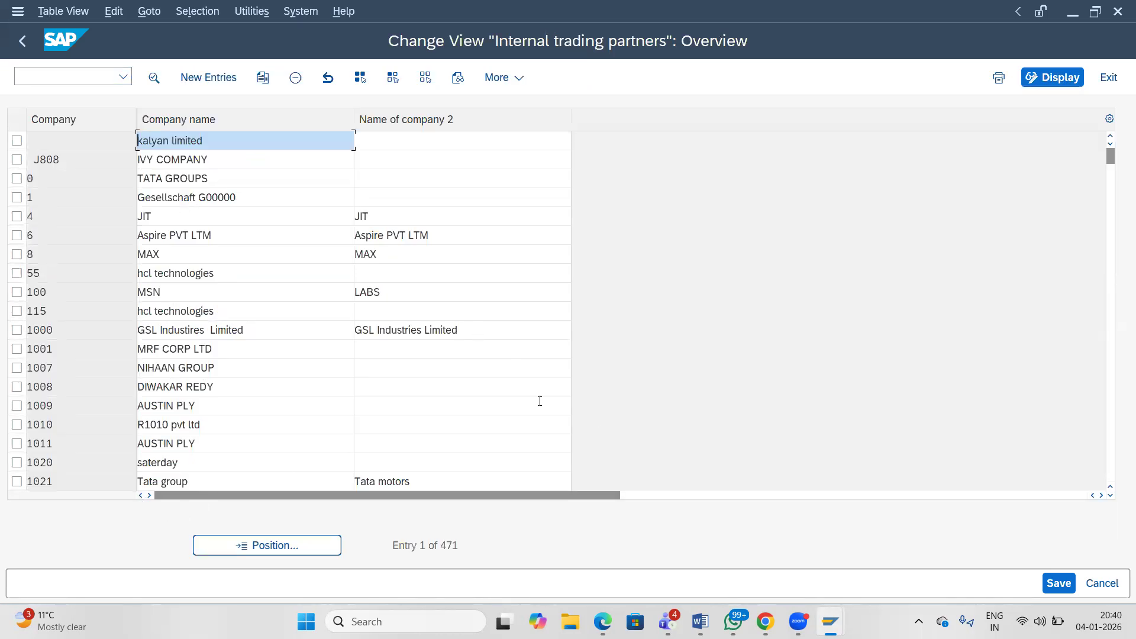
click(266, 545)
text(BATAIN)
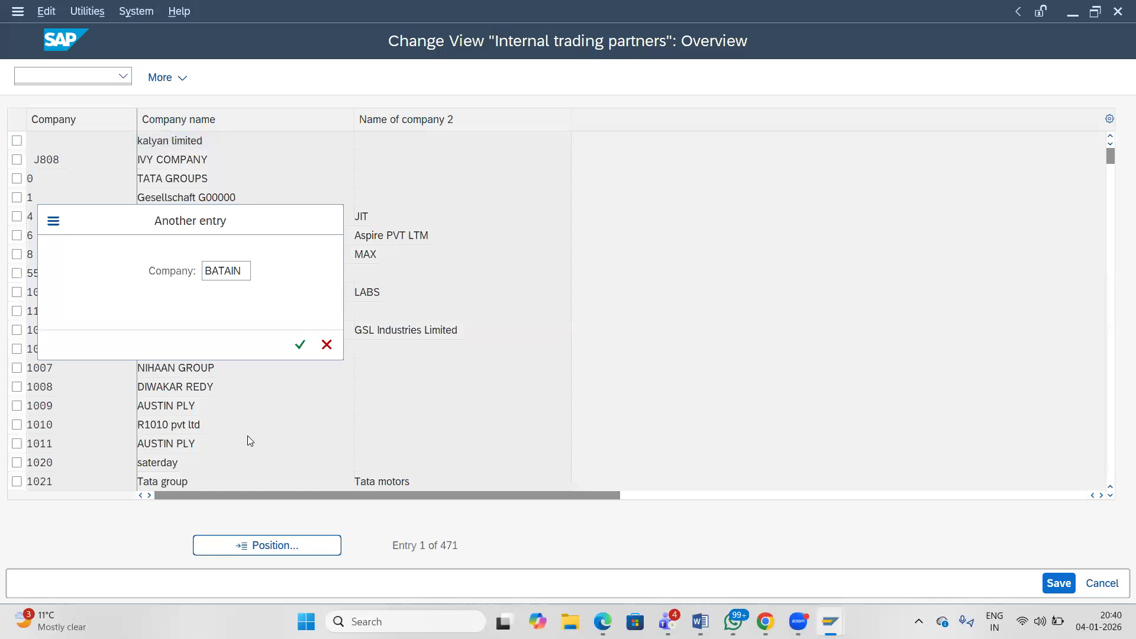
key(Return)
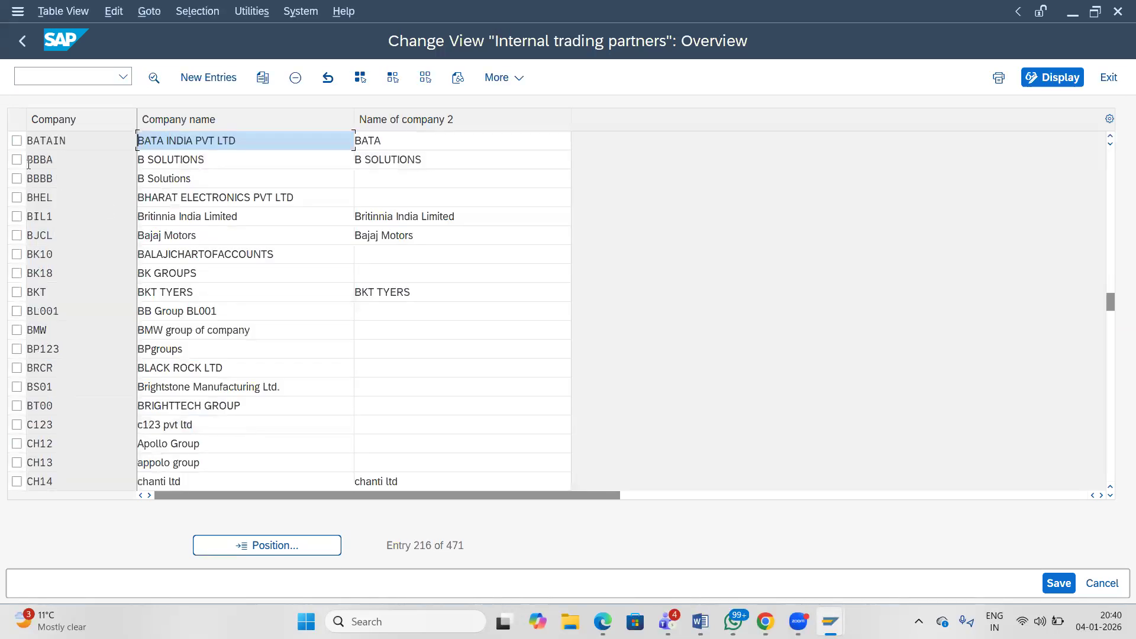
drag(245, 141, 136, 141)
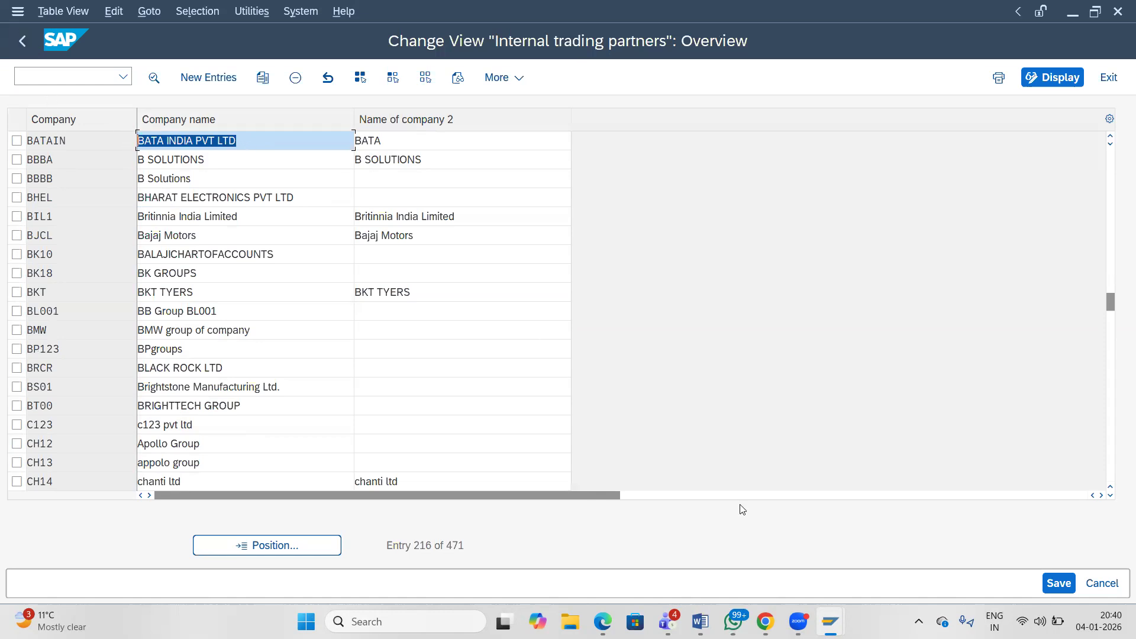
click(24, 50)
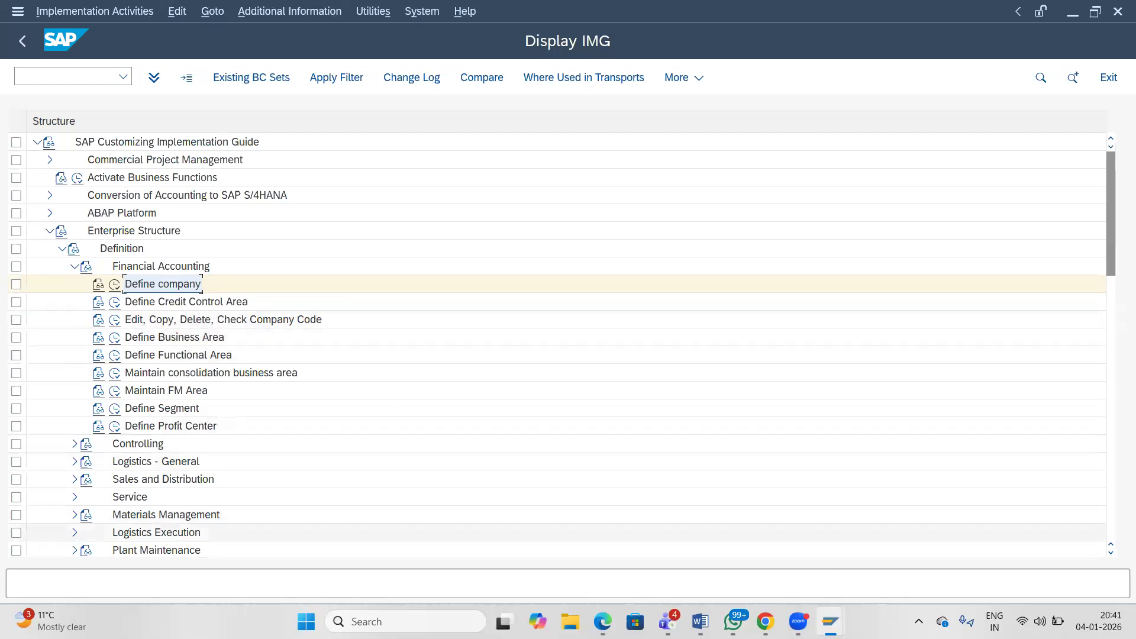
Switch back to the Word document and extend the path line with "DEFINITION-FINANCIAL ACCOUNTING-", checking the node names against the SAP IMG.
mouse_move(700, 621)
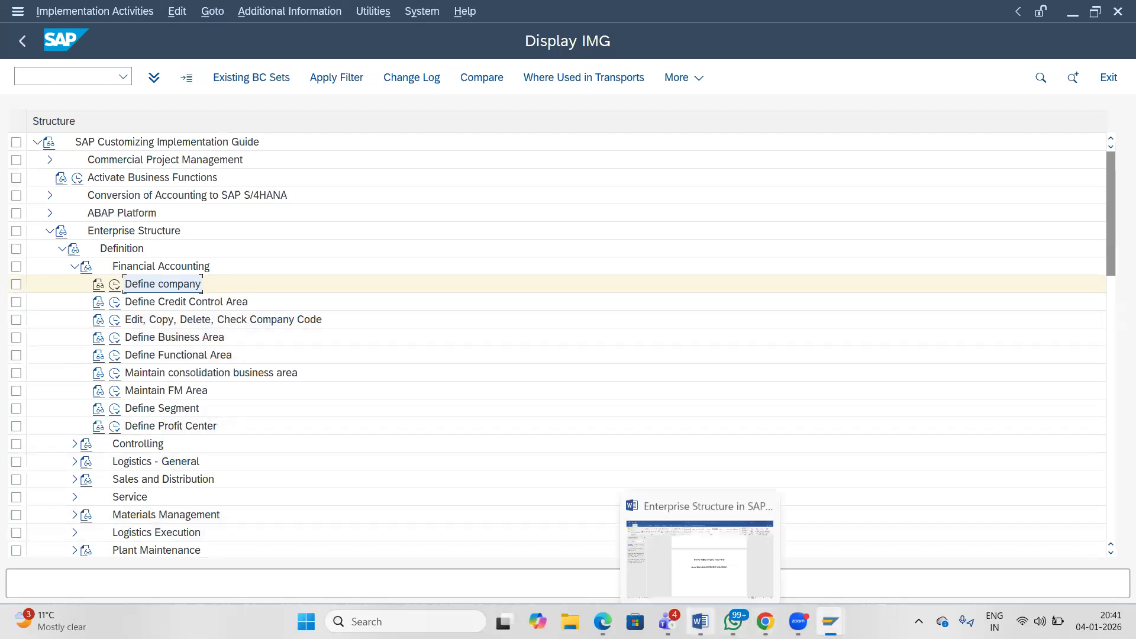
click(732, 559)
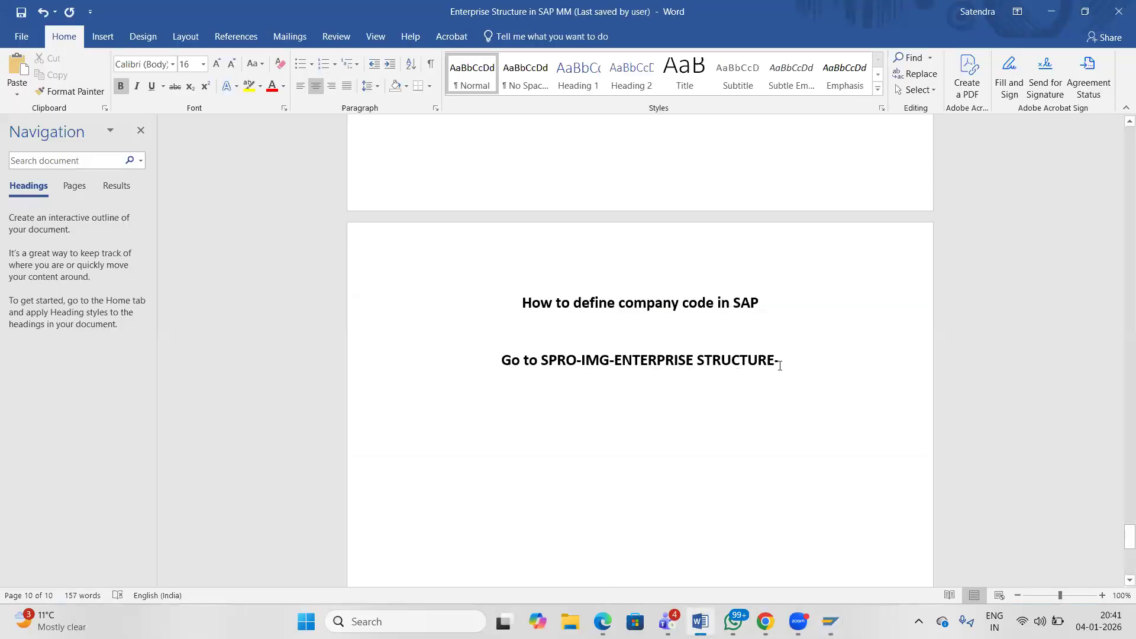
text(DEFI)
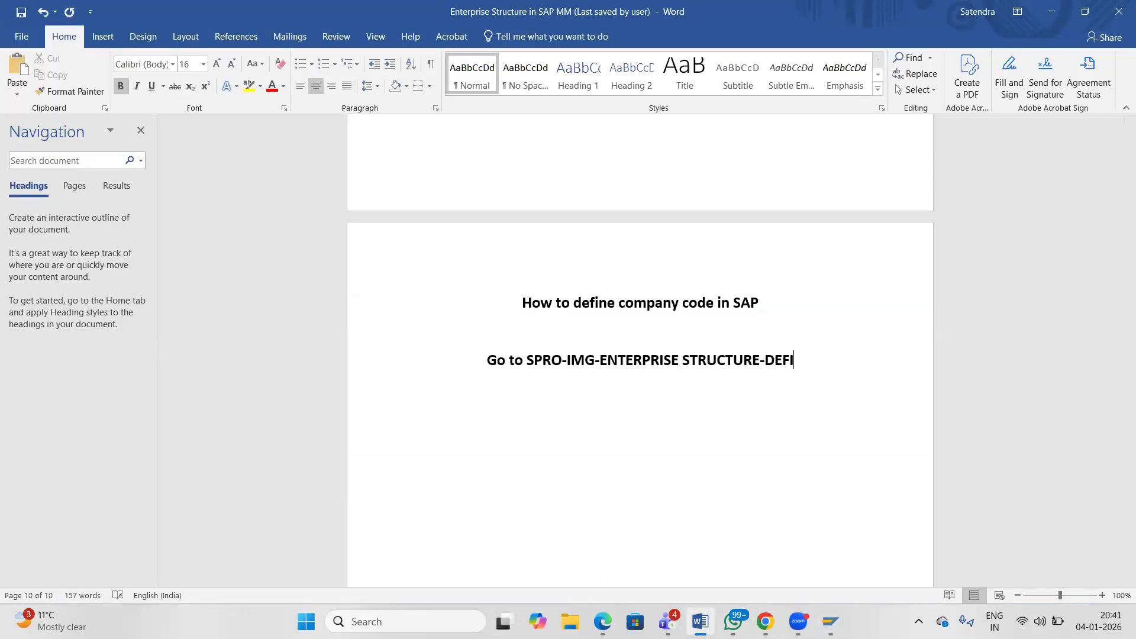
text(NITION-)
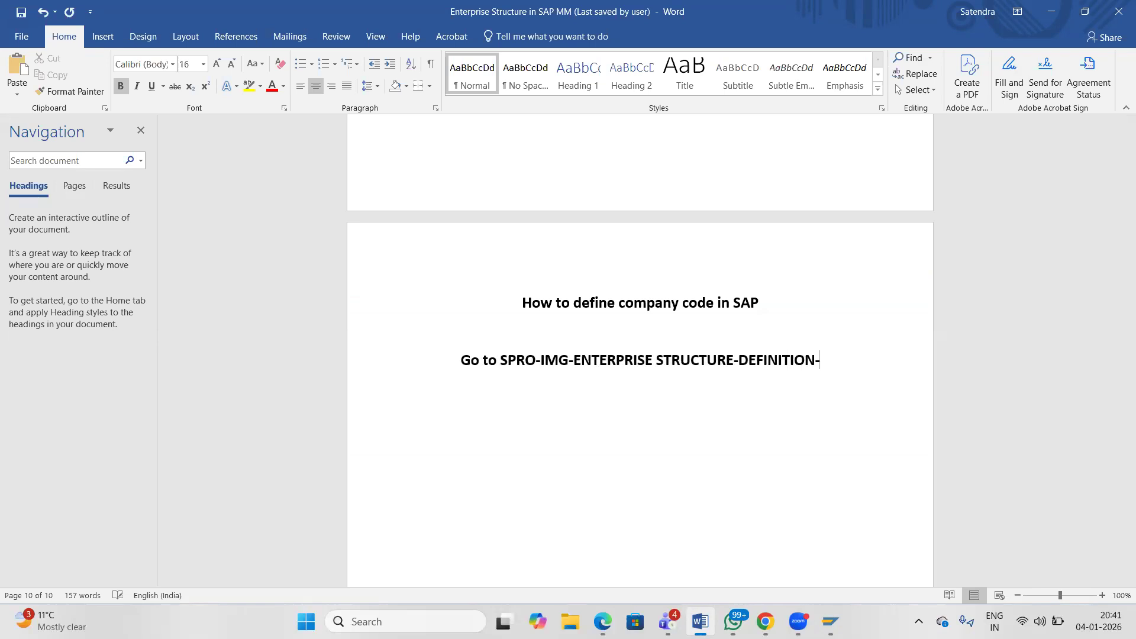
key(alt+Tab)
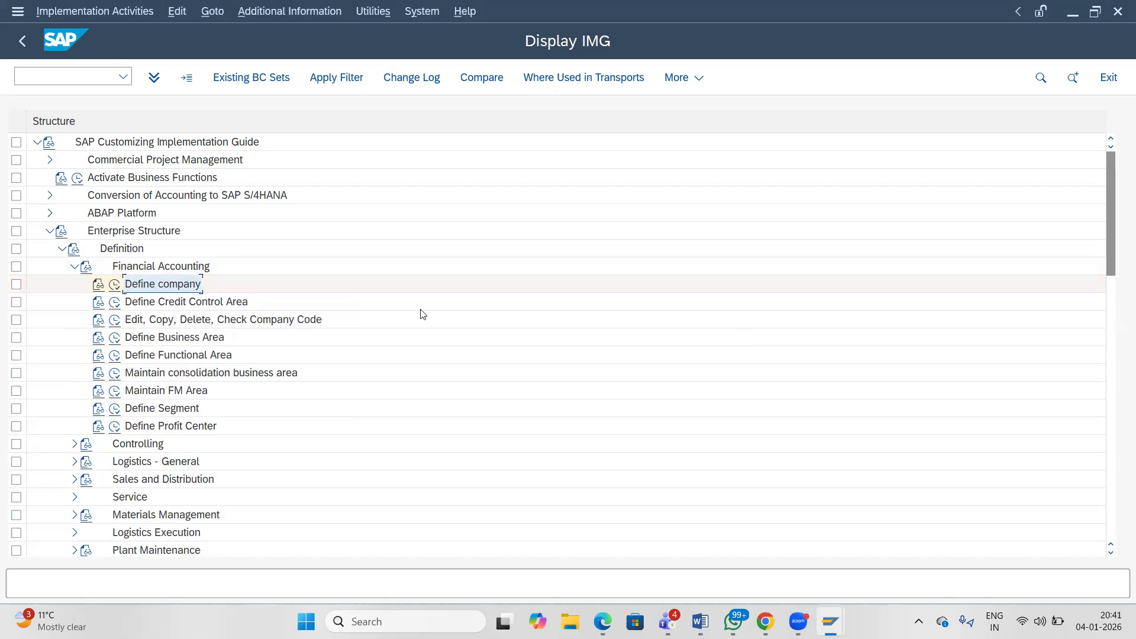
key(alt+Tab)
text(FINA)
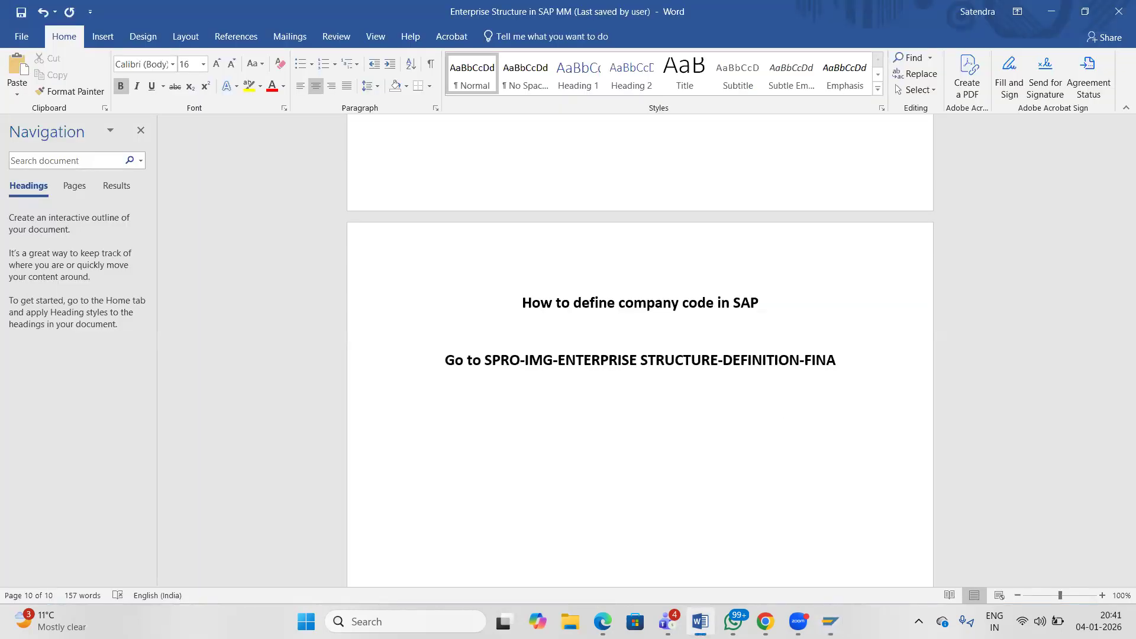
text(NCIAL )
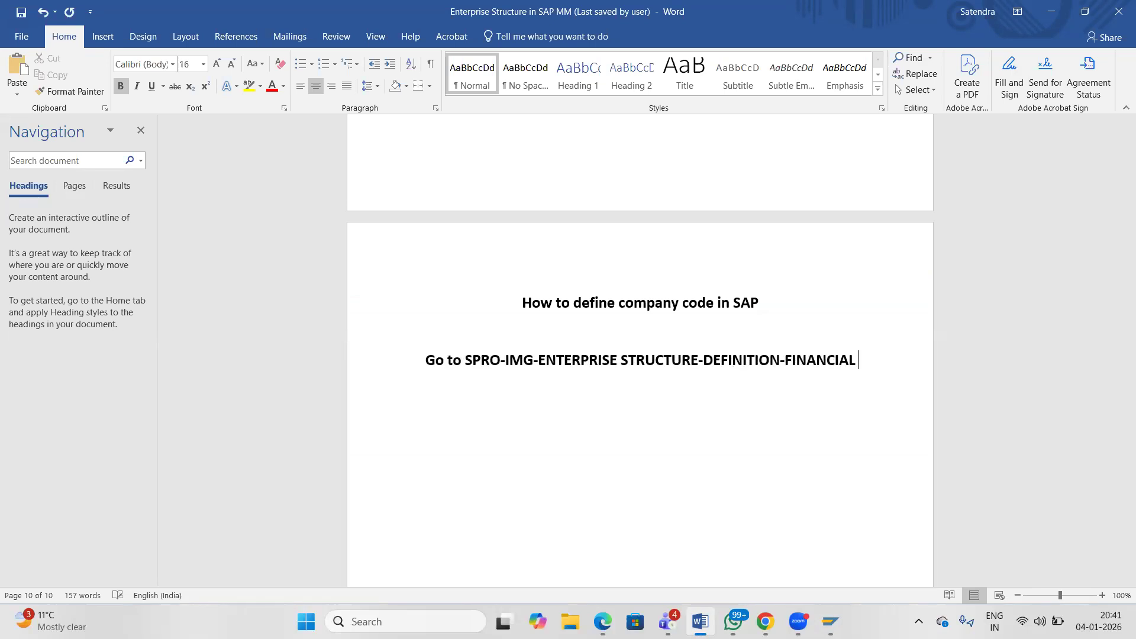
text(ACCOUNTING-)
Check the company code activity's name in the SAP IMG and complete the Word path line with "EDIT,DELETE CHECK COMPANY CODE".
key(alt+Tab)
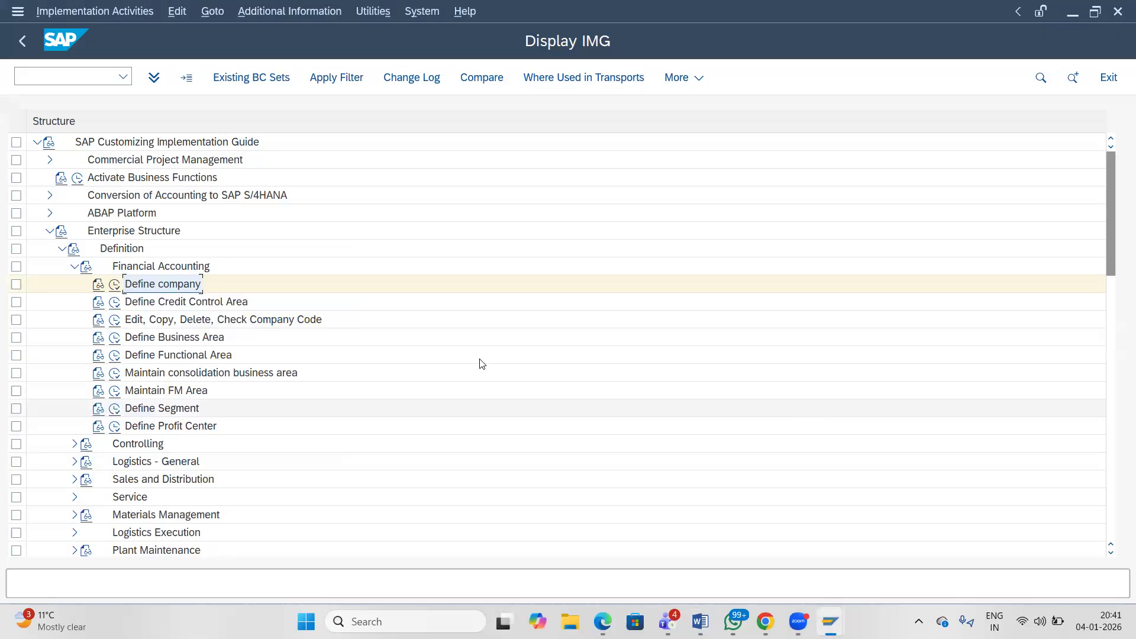
key(alt+Tab)
text(ED)
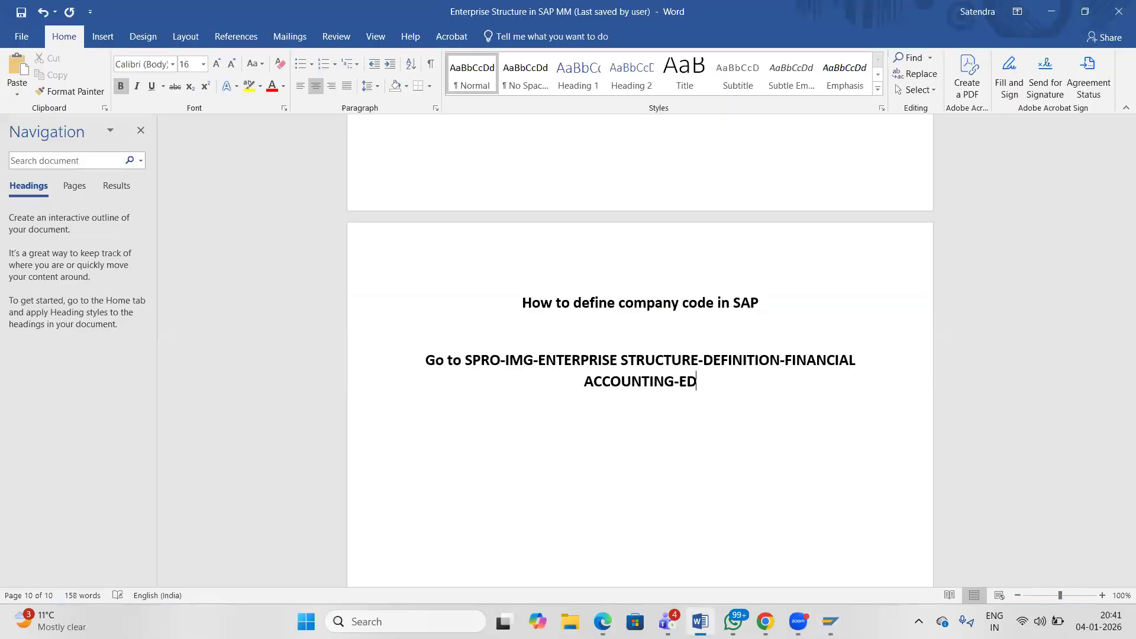
text(IT,)
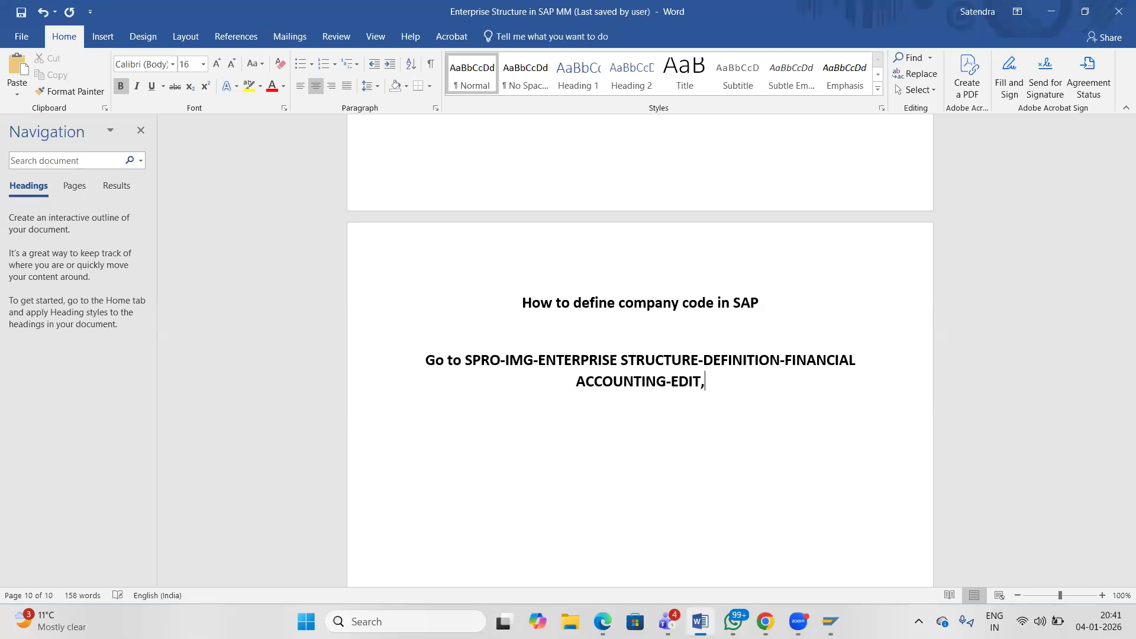
text(DELETE CHEC)
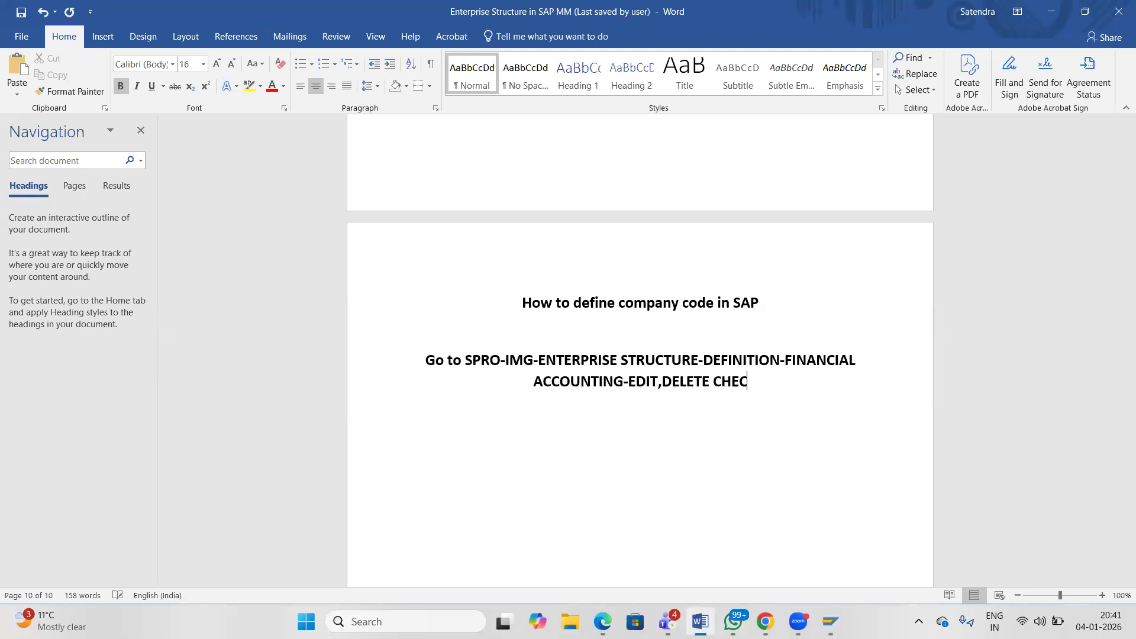
text(K COMPANY CODE)
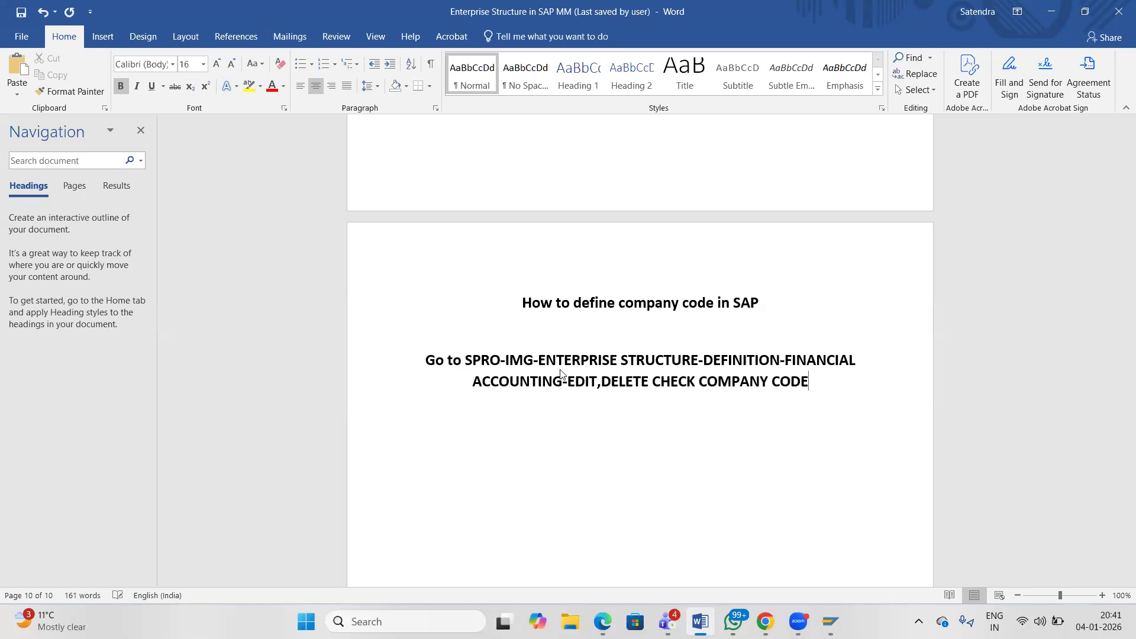
Switch to SAP and capture the Display IMG screen with the expanded Financial Accounting node using Snipping Tool.
key(alt+Tab)
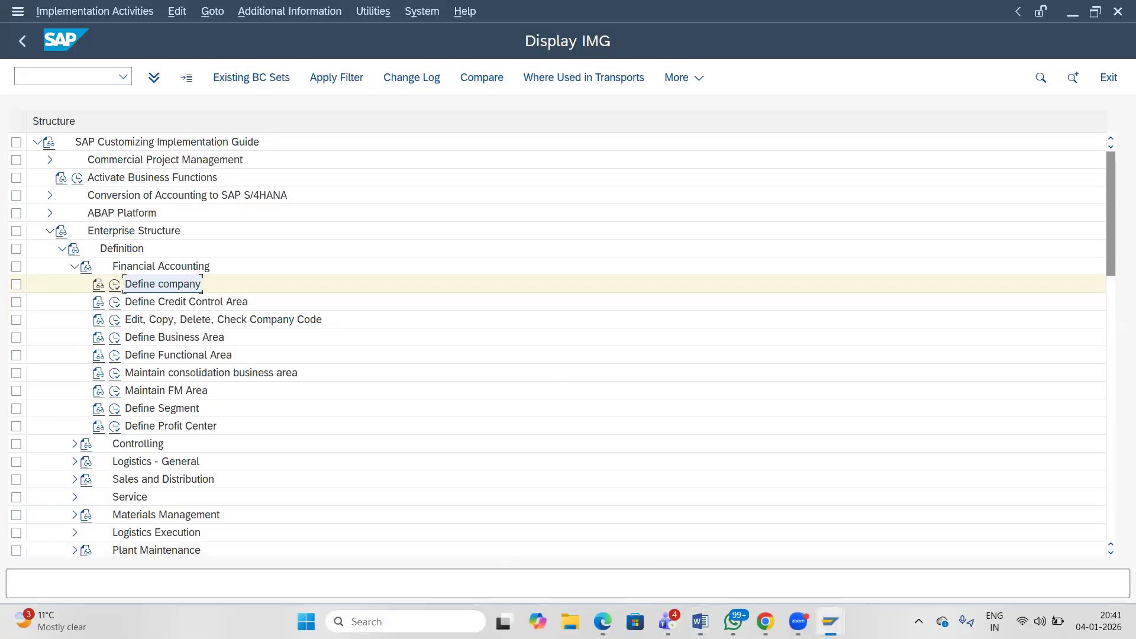
click(366, 621)
text(SNI)
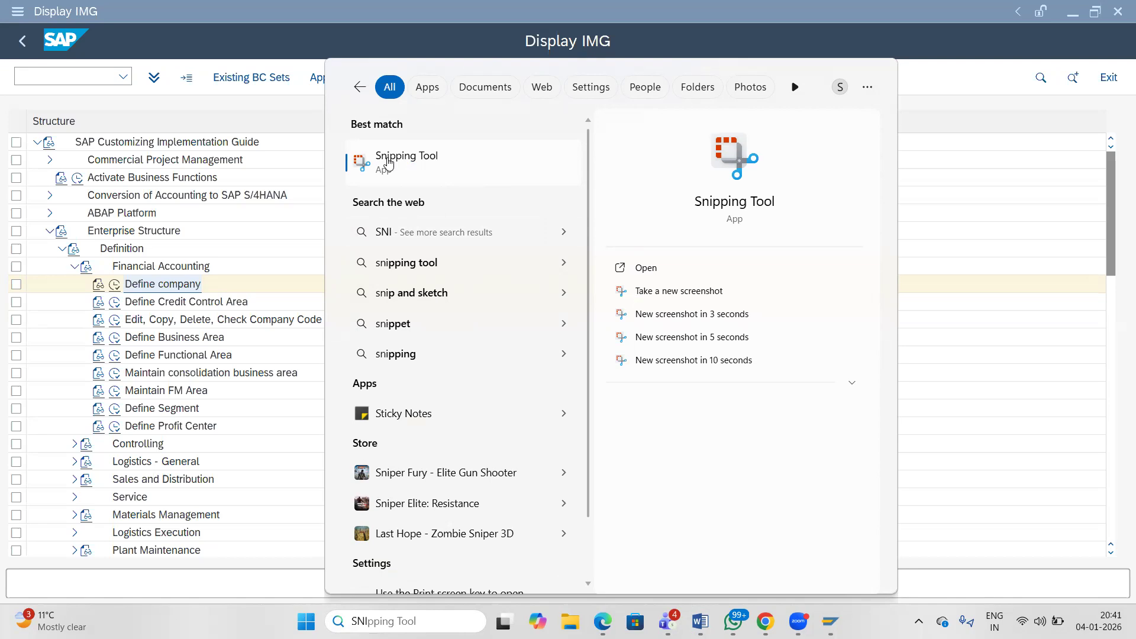
click(186, 113)
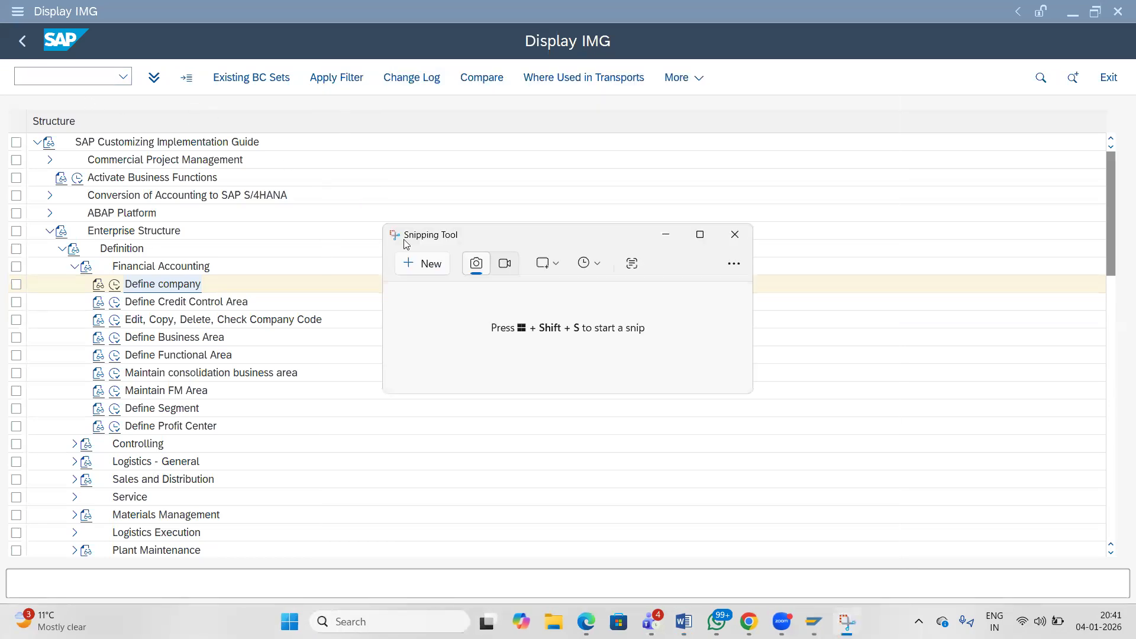
click(424, 263)
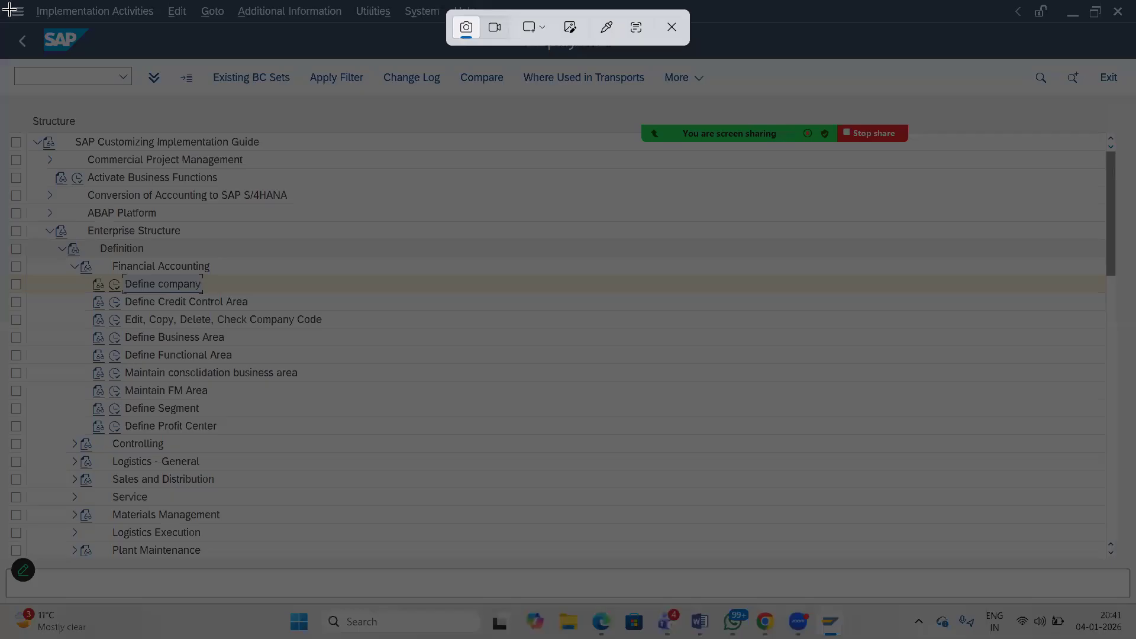
drag(1, 6, 1134, 608)
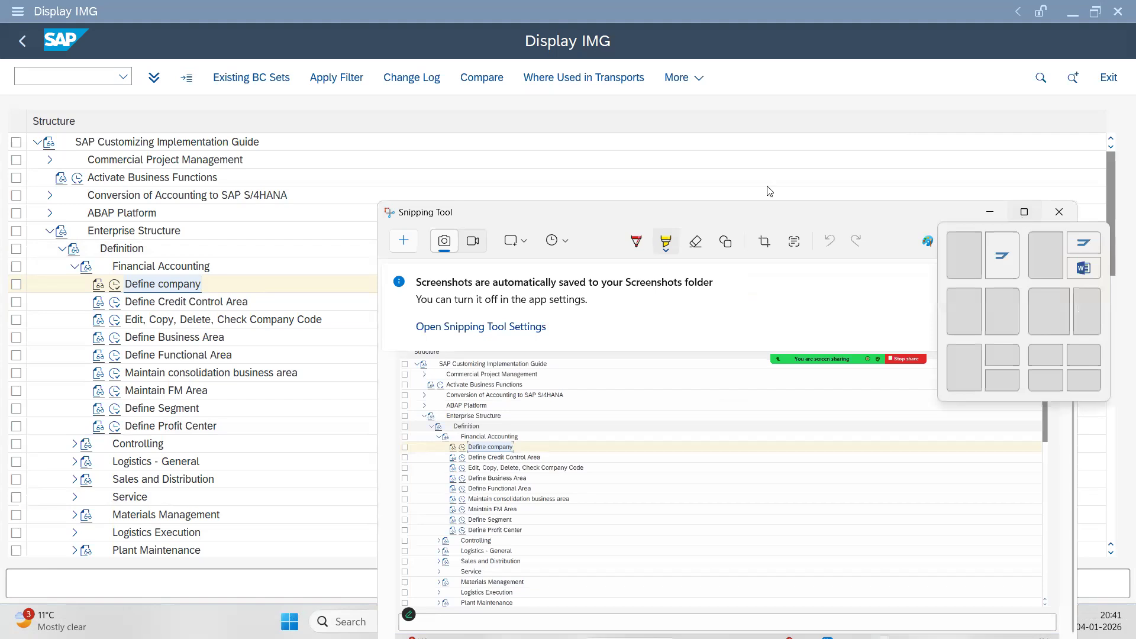
Highlight Enterprise Structure, Definition, Financial Accounting and "Edit, Copy, Delete, Check Company Code" in yellow on the captured screenshot.
click(1024, 221)
click(490, 37)
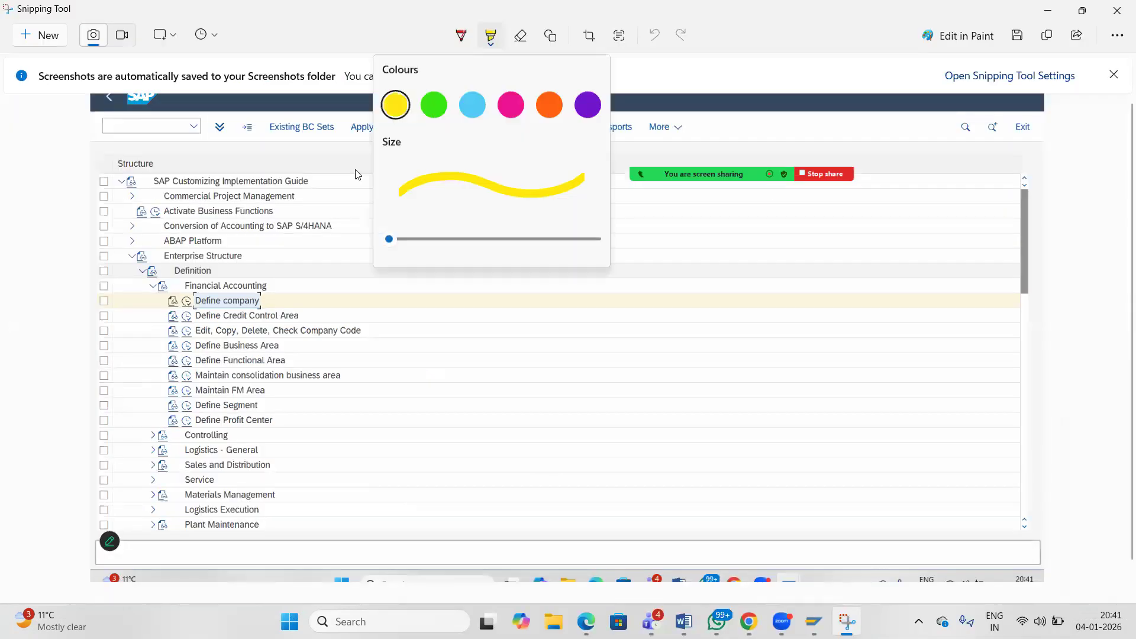
click(231, 284)
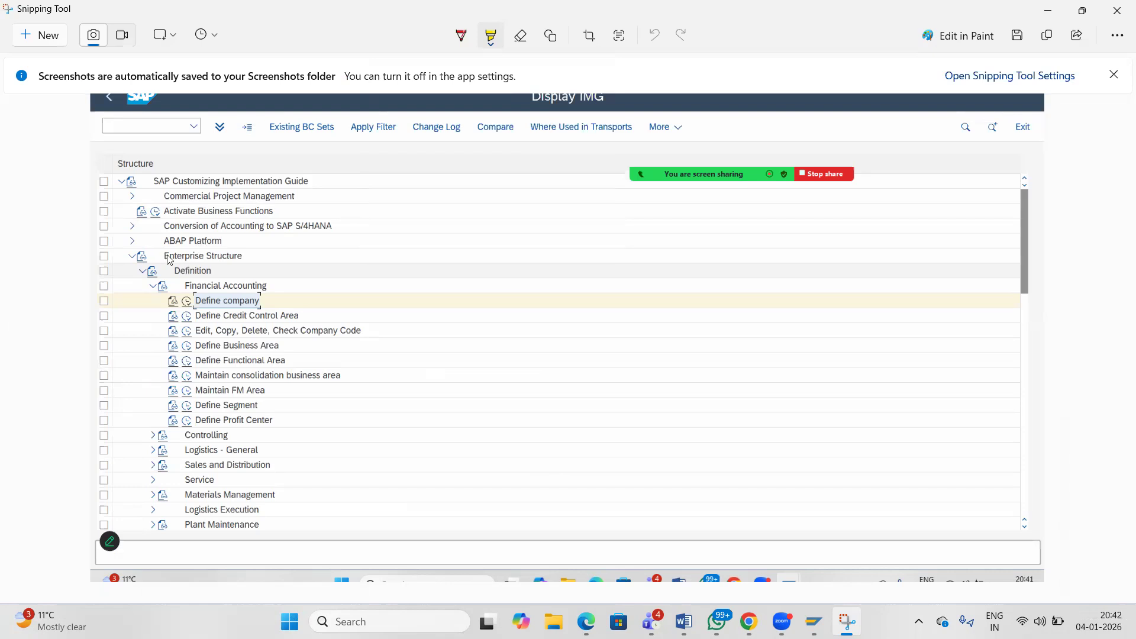
drag(168, 259, 244, 258)
drag(173, 273, 261, 288)
drag(185, 333, 364, 331)
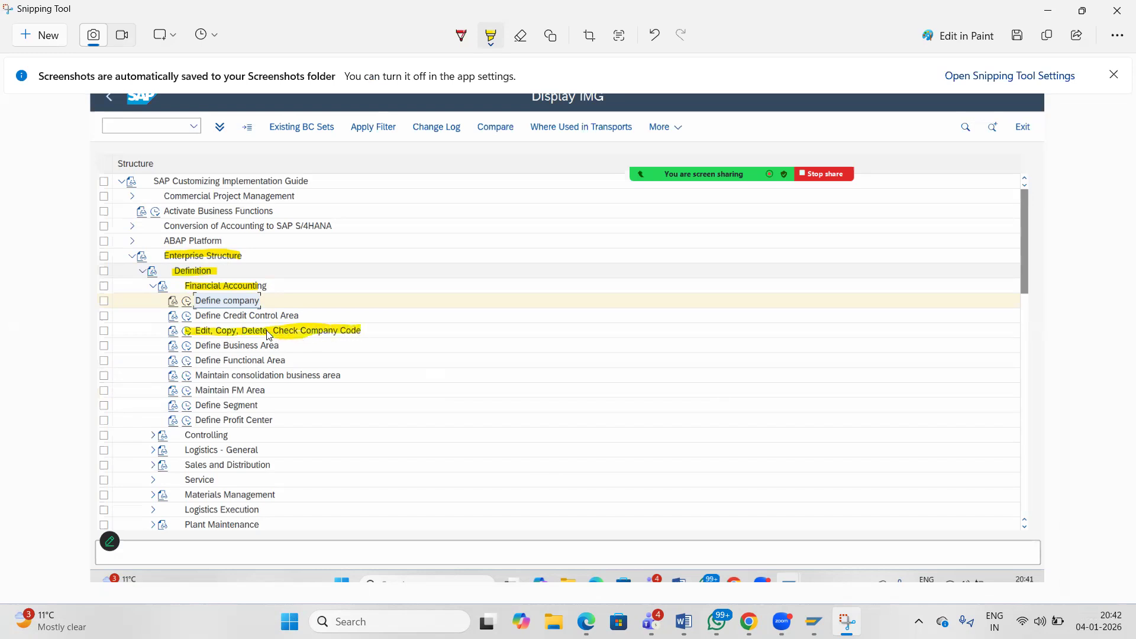
Switch to the Word document and paste the highlighted IMG screenshot below the SPRO path line, followed by a new line.
key(alt+Tab)
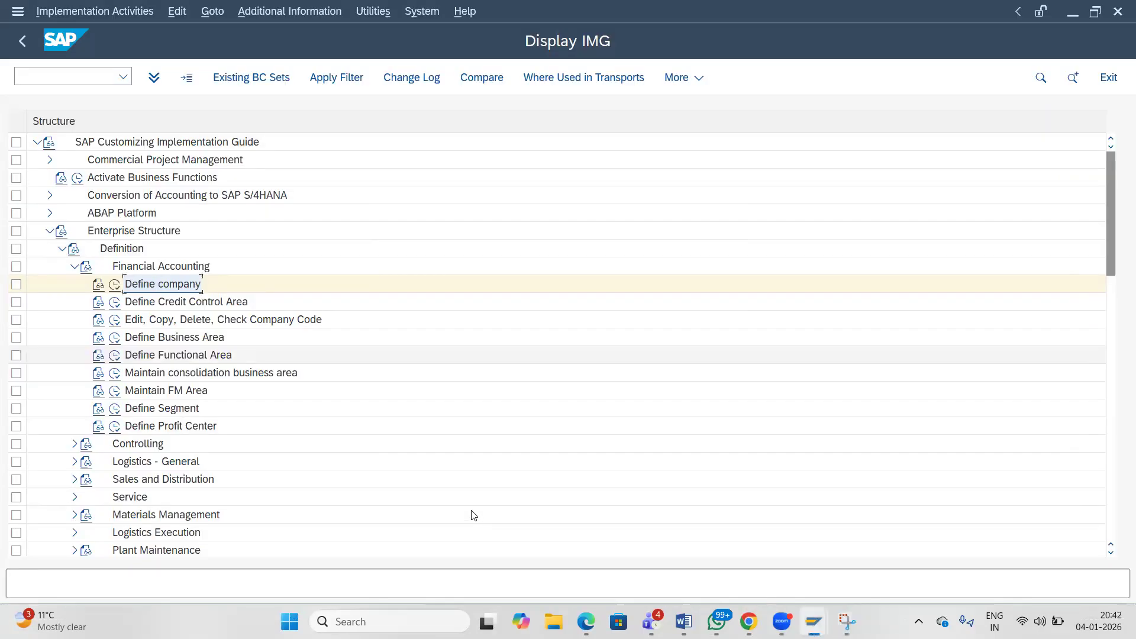
mouse_move(683, 621)
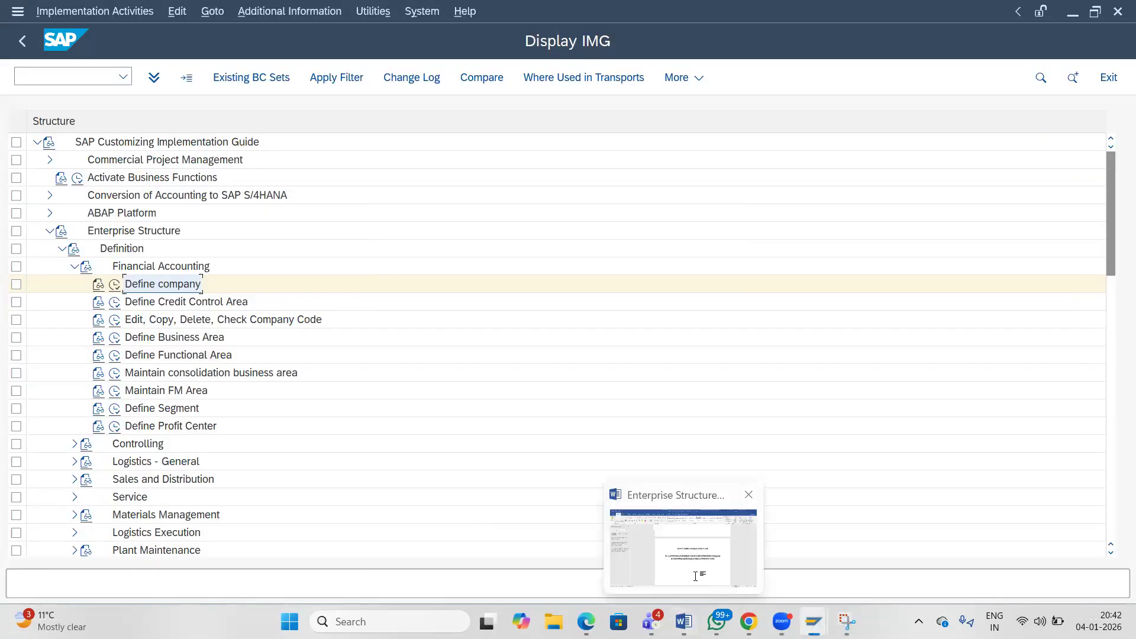
click(695, 576)
click(601, 513)
key(ctrl+v)
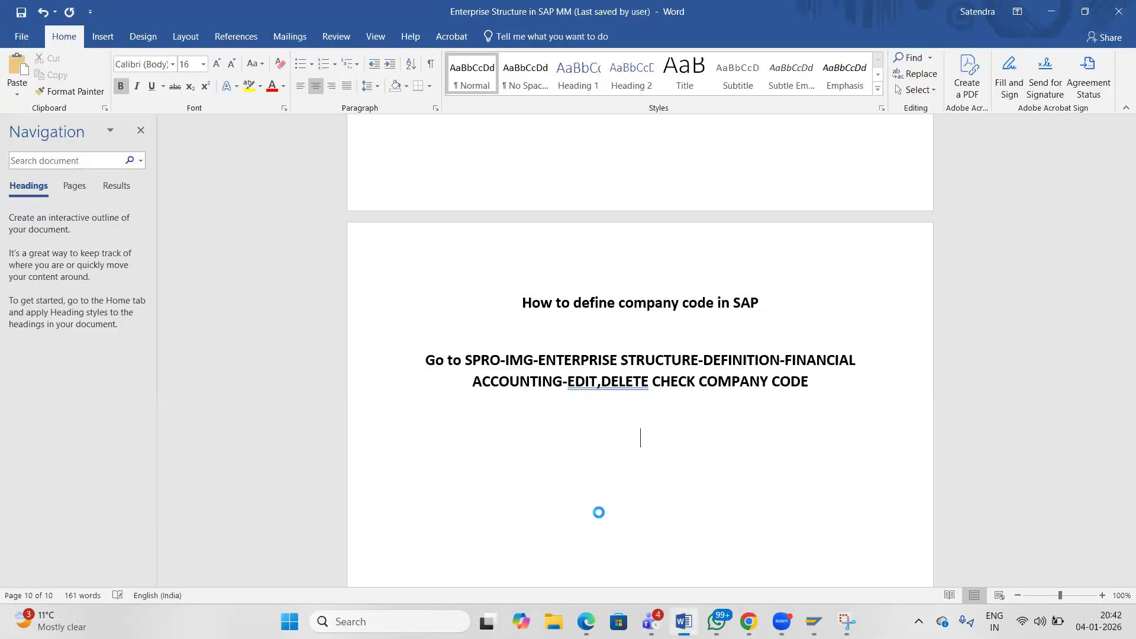
key(Return)
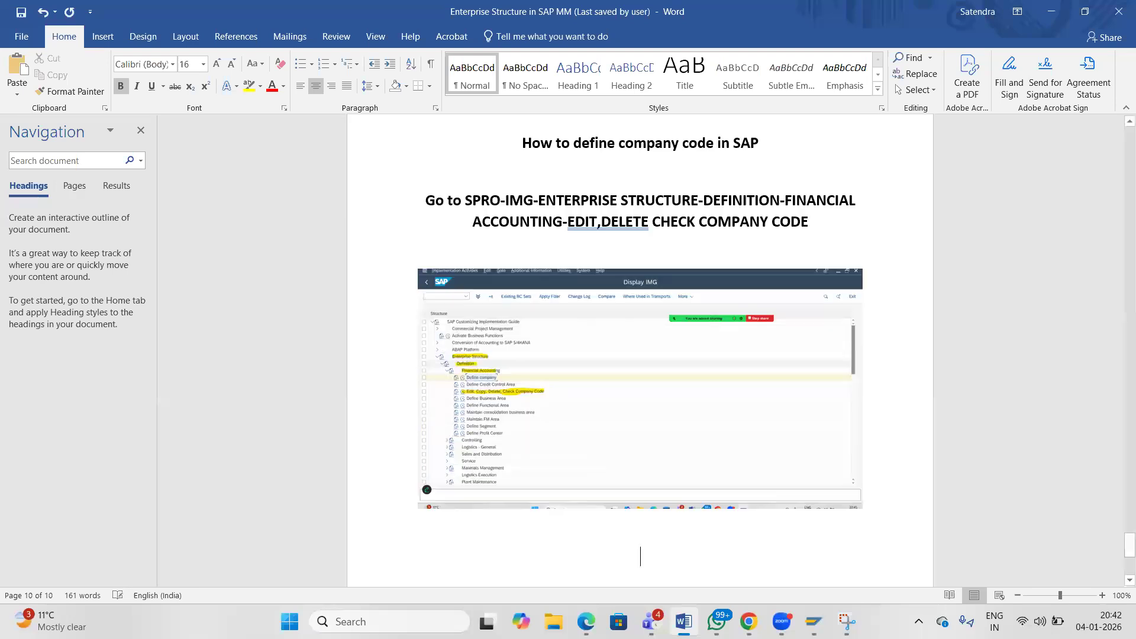
Start the caption under the screenshot with "CLICK ON" and check the company code activity's name in the SAP IMG.
text(CLCI)
key(BackSpace)
key(BackSpace)
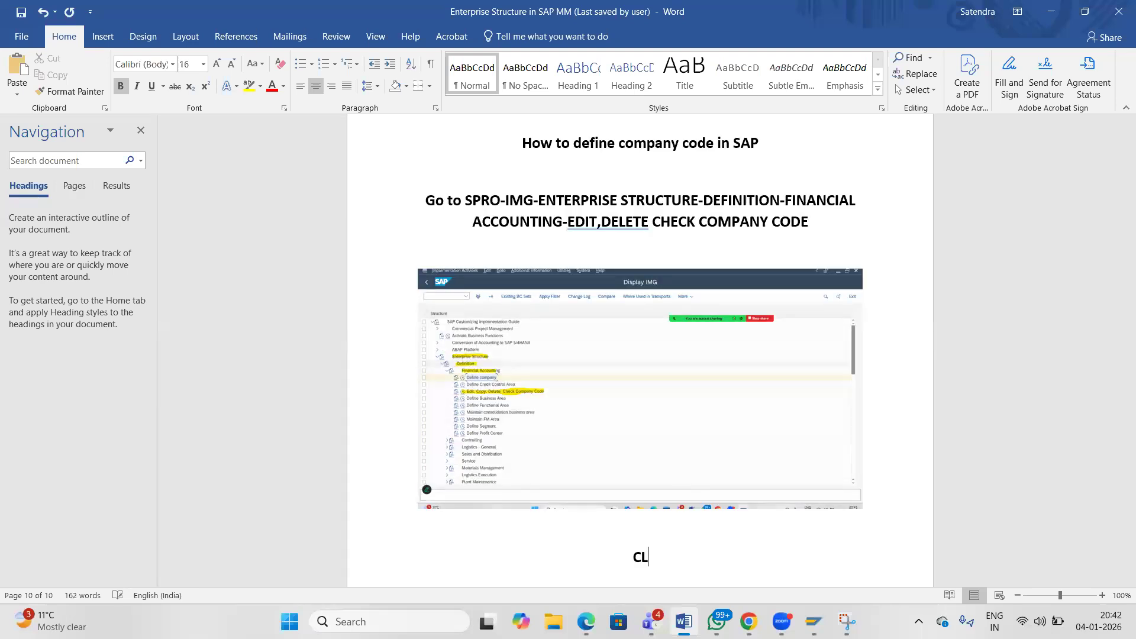
text(ICK ON COPY DE)
key(BackSpace)
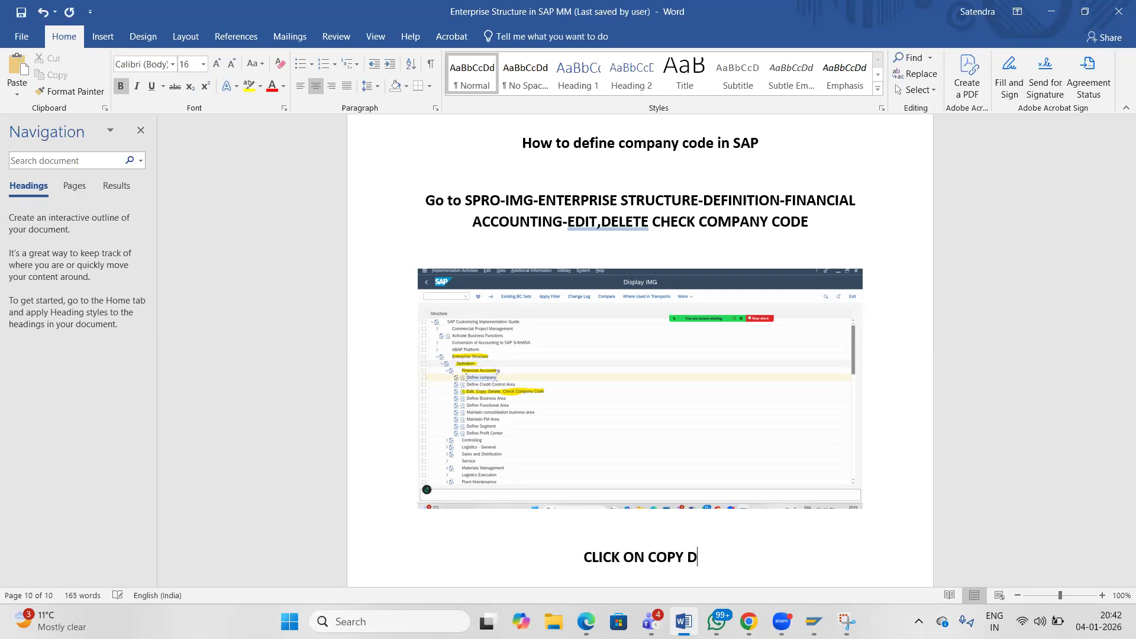
text(X)
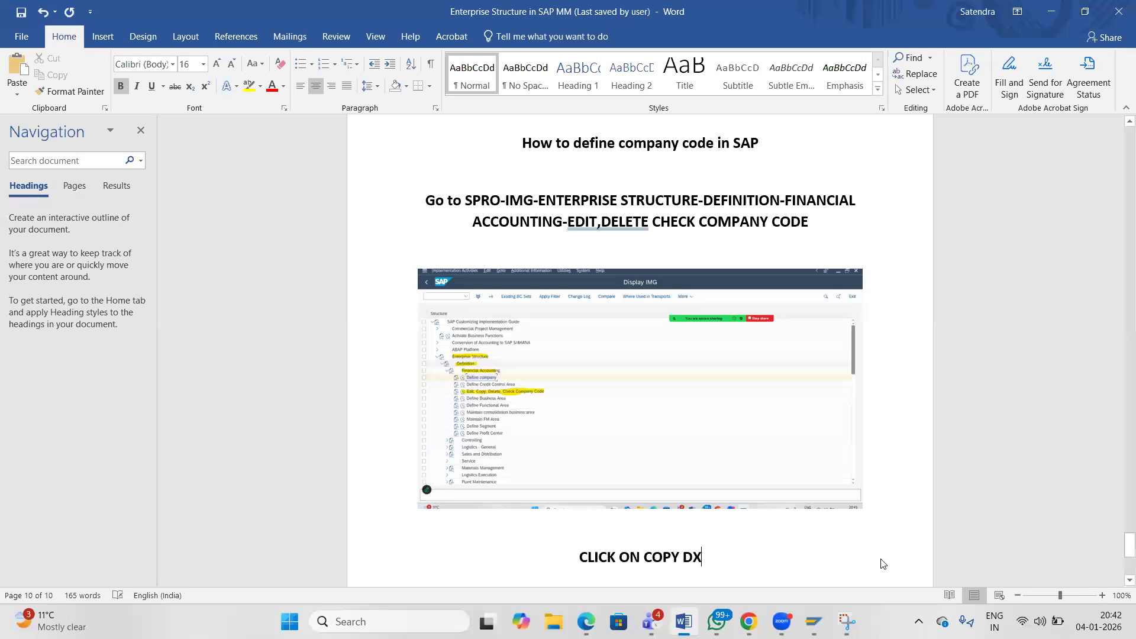
key(alt+Tab)
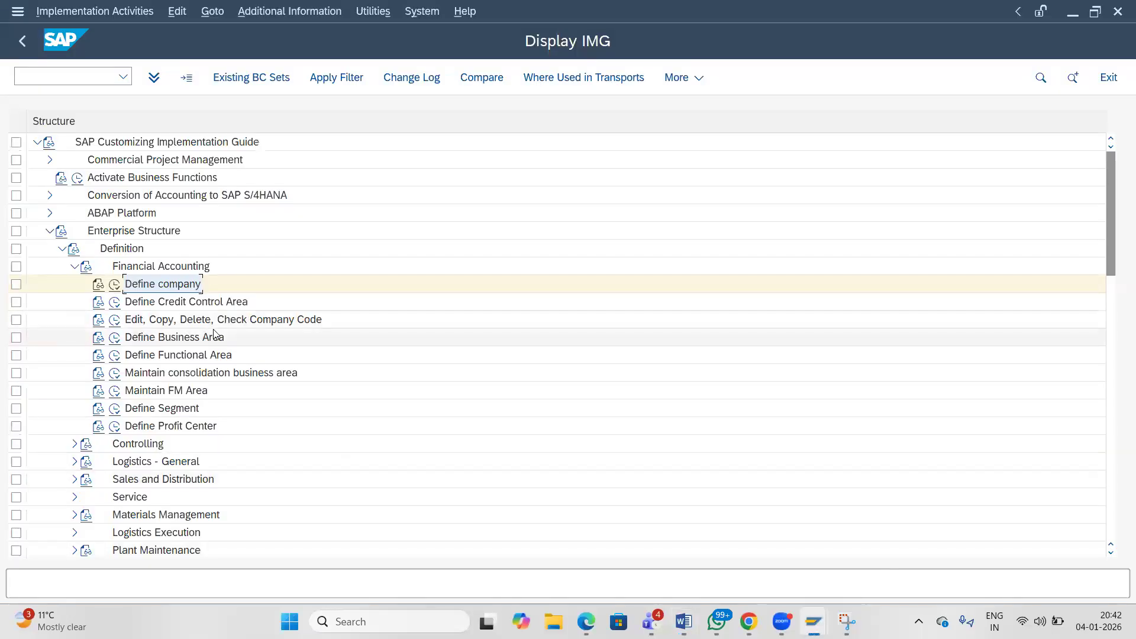
key(alt+Tab)
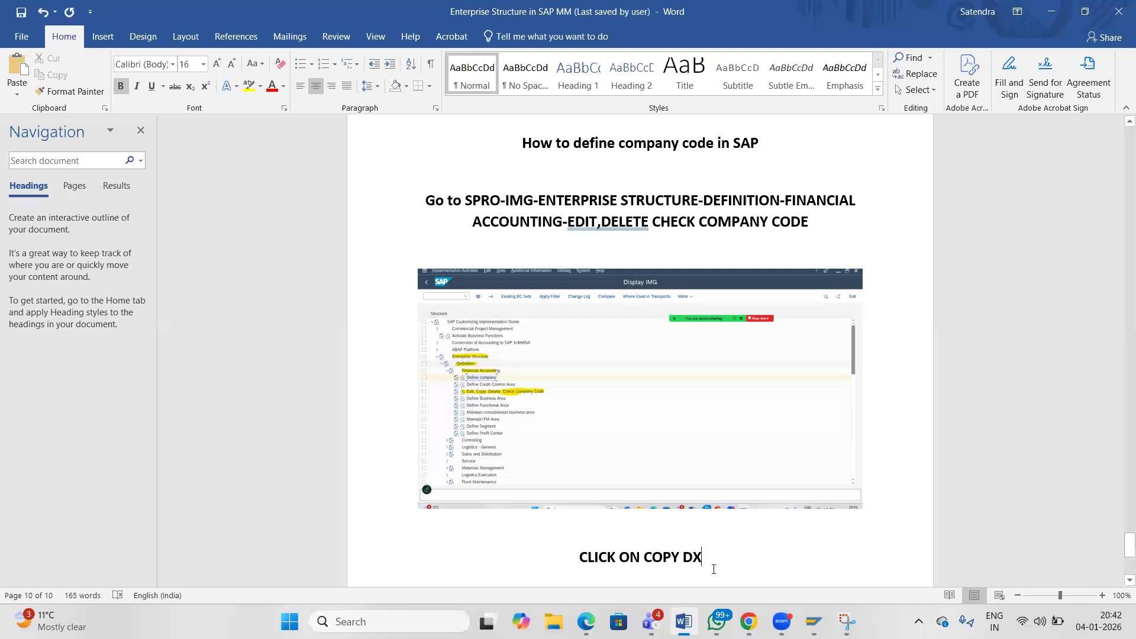
Complete the caption under the IMG screenshot so it reads "CLICK ON EDIT, DELETE, CHECK COMPANY CODE".
key(BackSpace)
key(BackSpace)
key(BackSpace)
key(BackSpace)
key(BackSpace)
key(BackSpace)
key(BackSpace)
text(EDIT, DE)
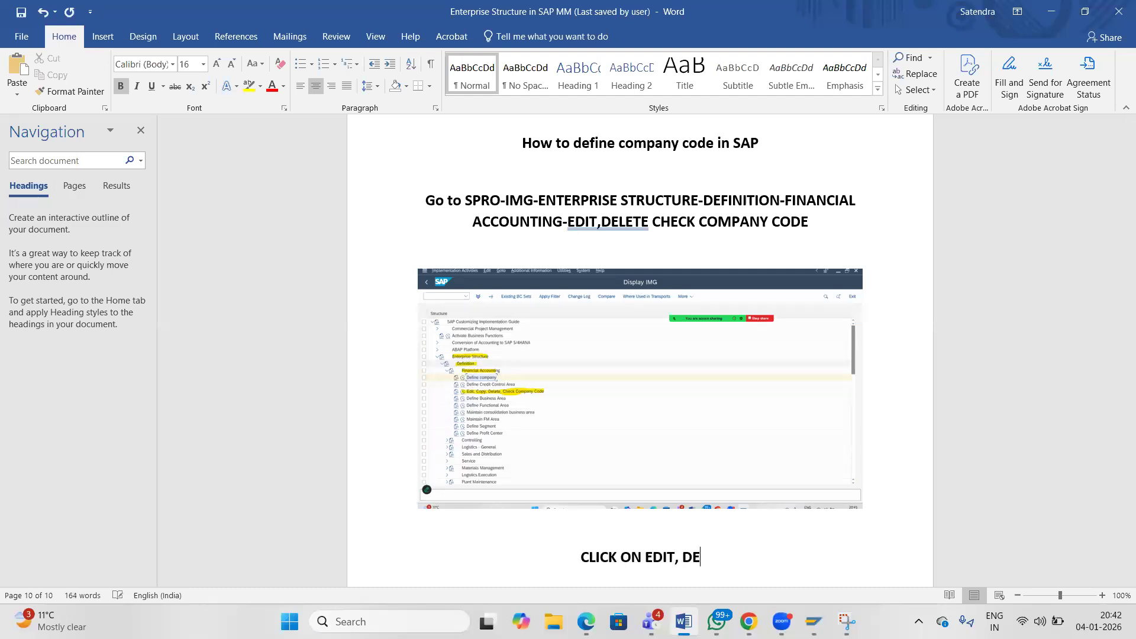
text(LETE C CHEC)
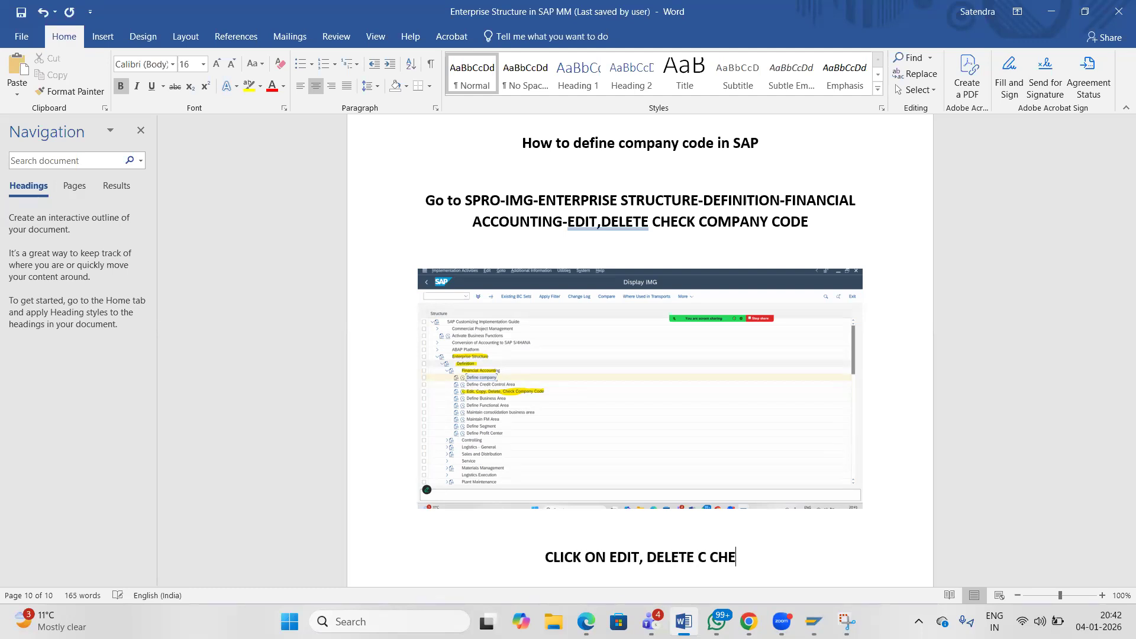
key(BackSpace)
key(BackSpace)
key(BackSpace)
key(BackSpace)
key(BackSpace)
key(BackSpace)
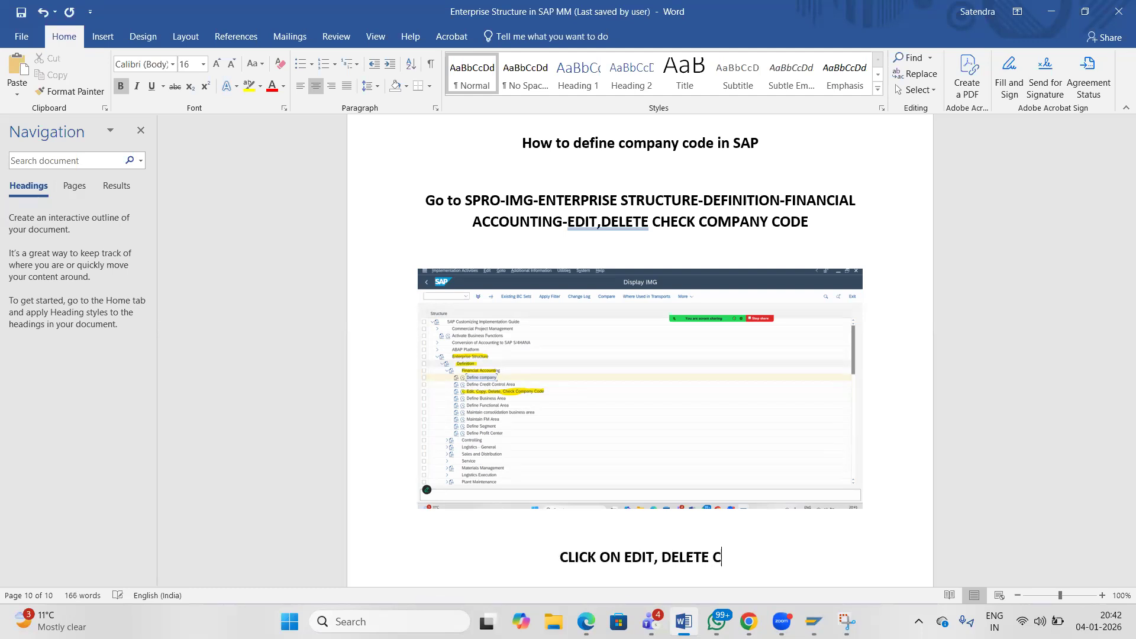
text(, CHEC)
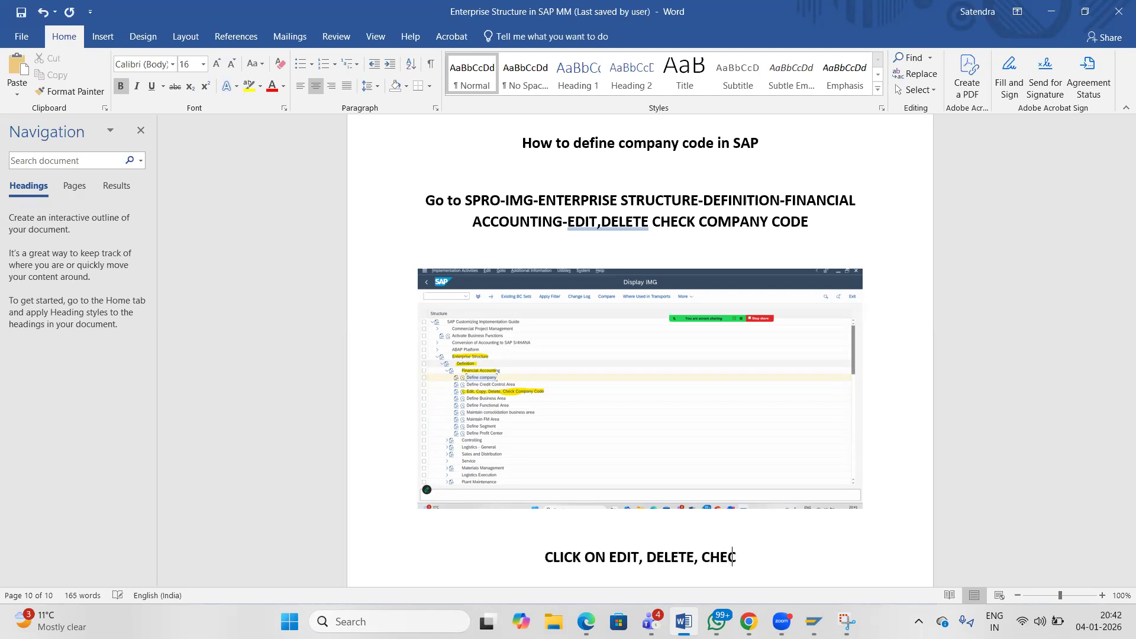
text(K COMPANY)
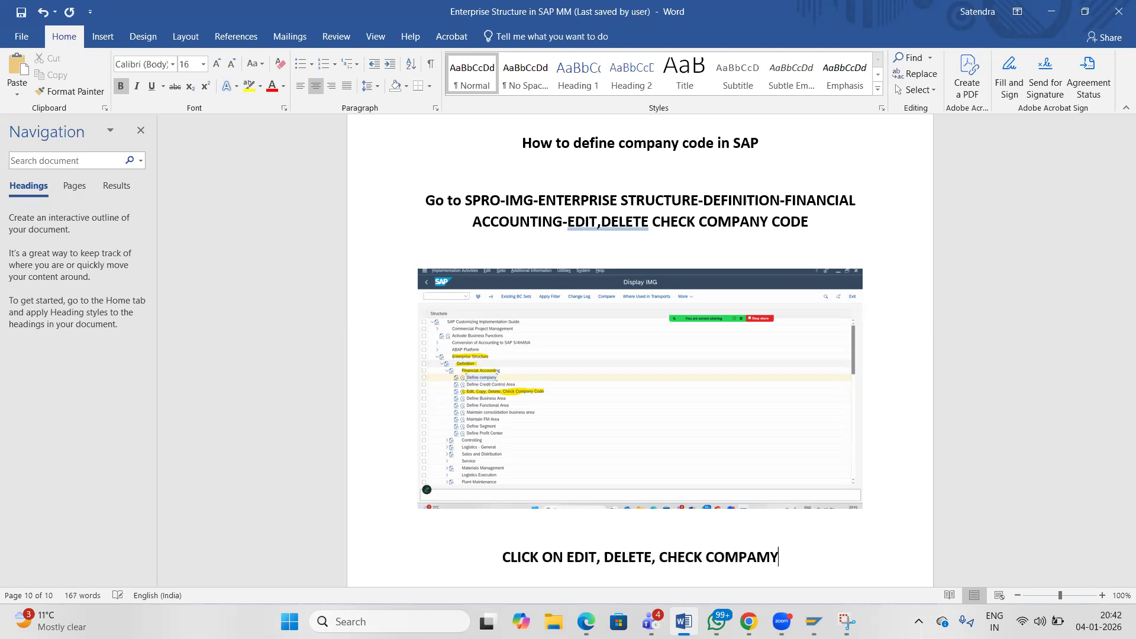
key(BackSpace)
key(BackSpace)
text(NY )
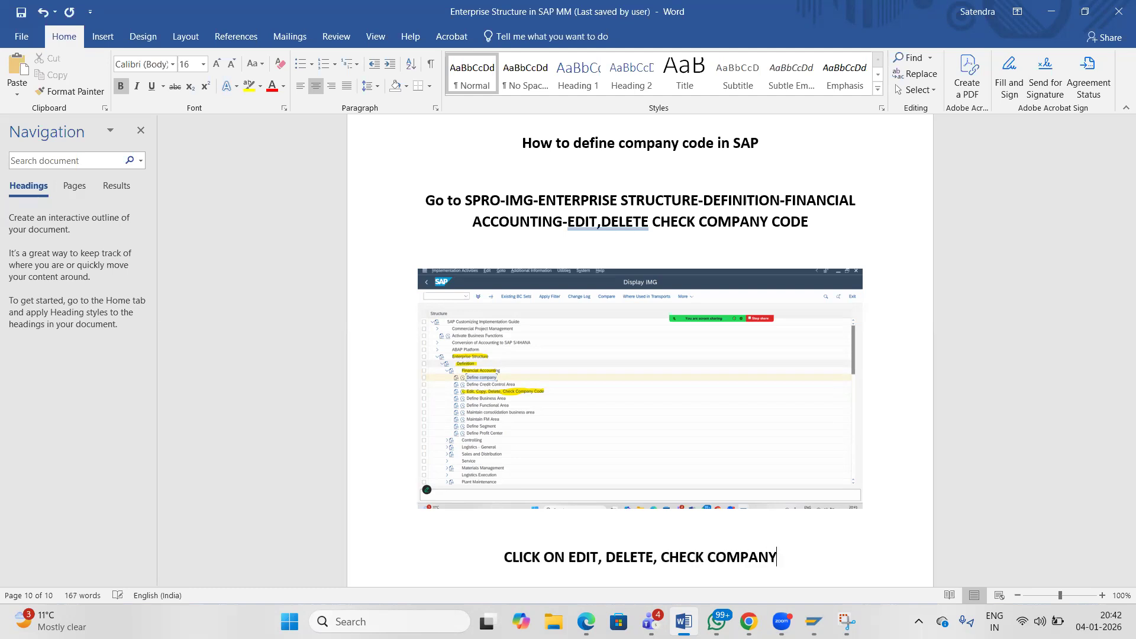
text(CODE)
Open the "Edit, Copy, Delete, Check Company Code" activity in SAP and capture its Select Activity dialog with Snipping Tool.
key(alt+Tab)
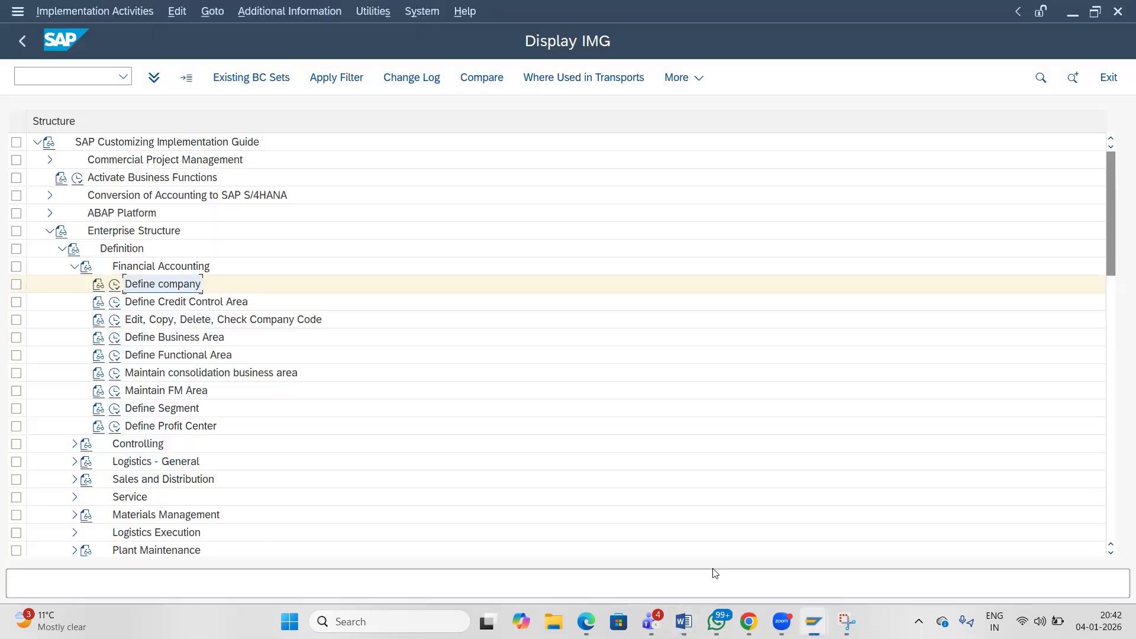
click(116, 320)
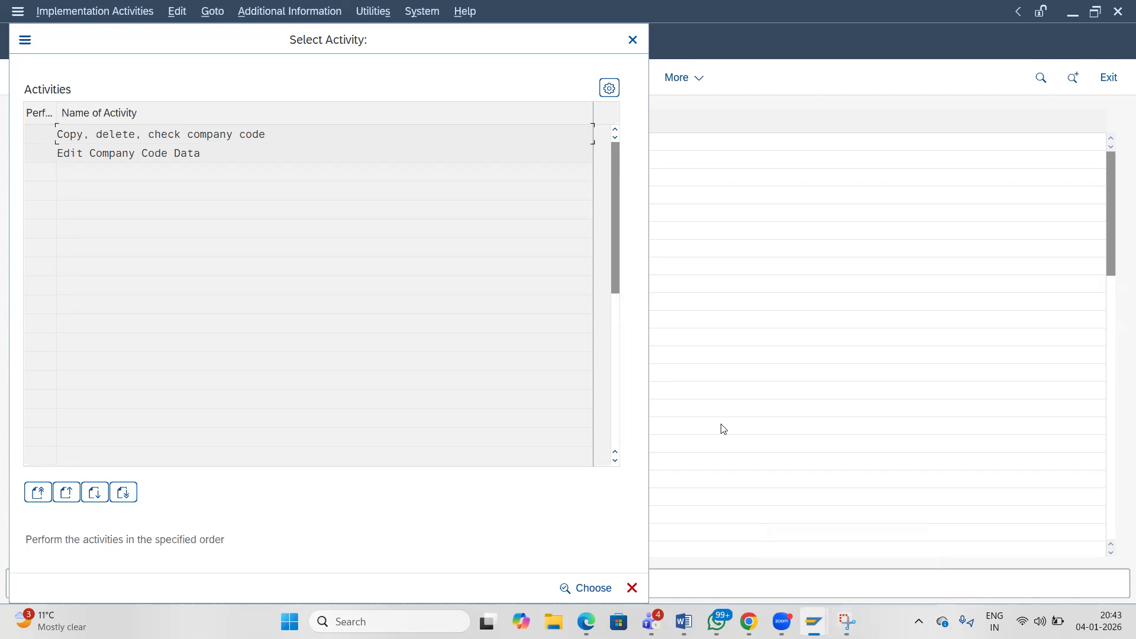
mouse_move(843, 618)
click(828, 532)
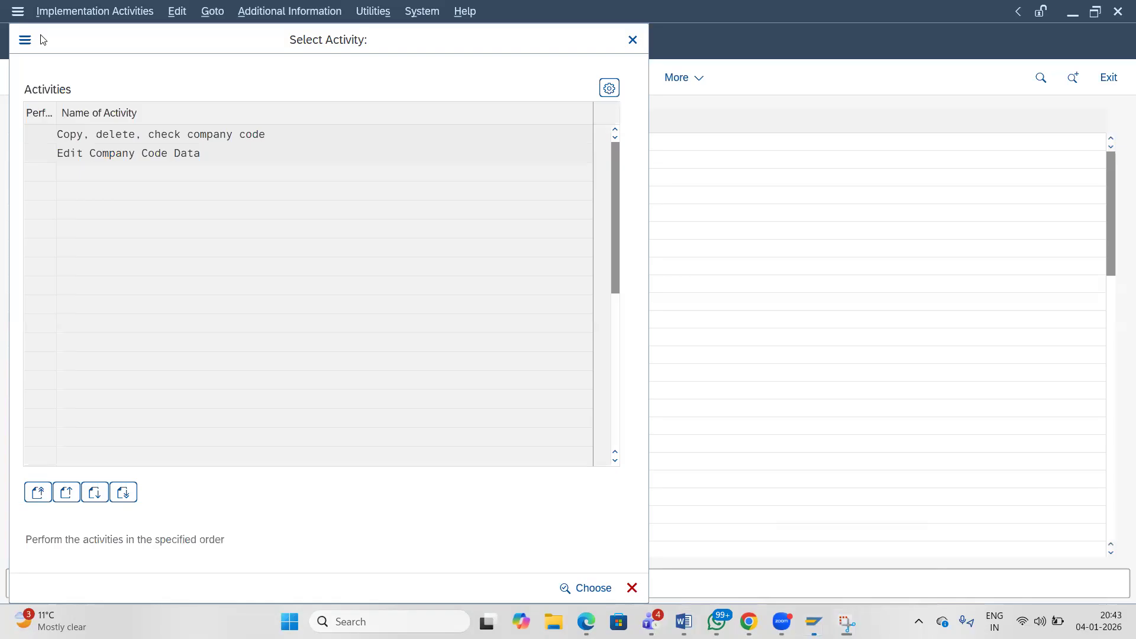
click(41, 35)
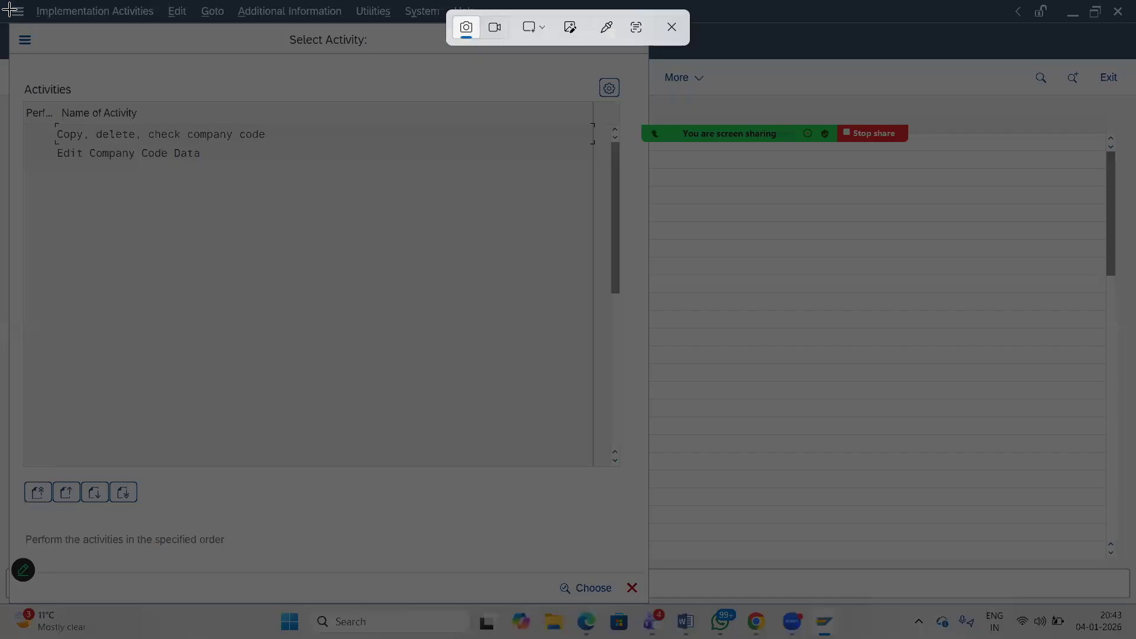
drag(2, 2, 1065, 614)
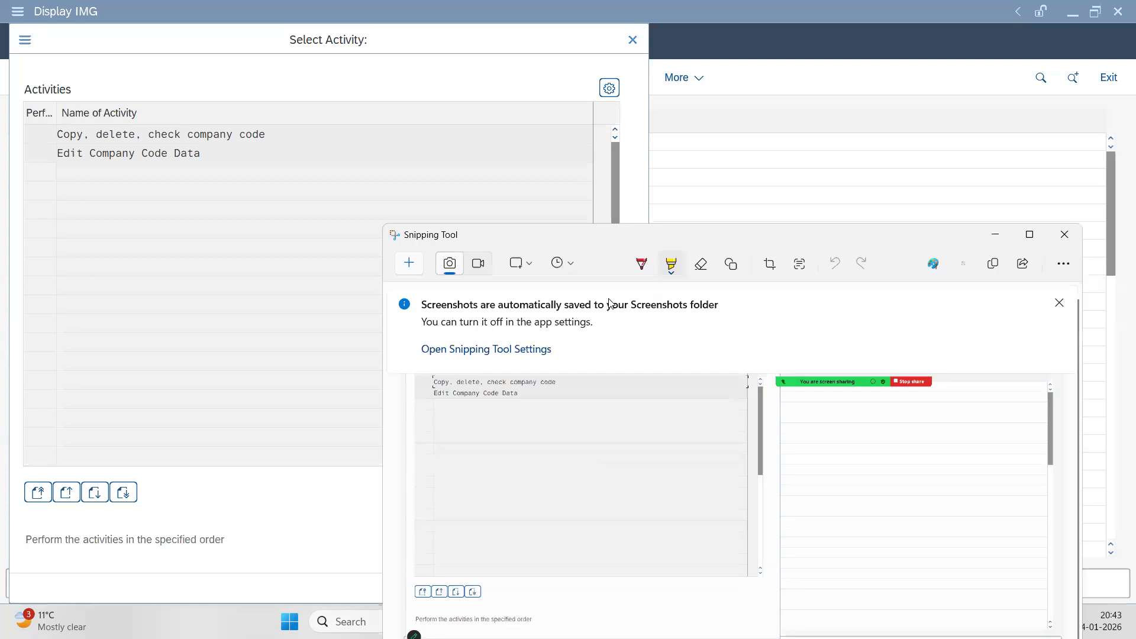
Highlight "Edit Company Code Data" in yellow on the captured Select Activity screenshot.
click(1030, 244)
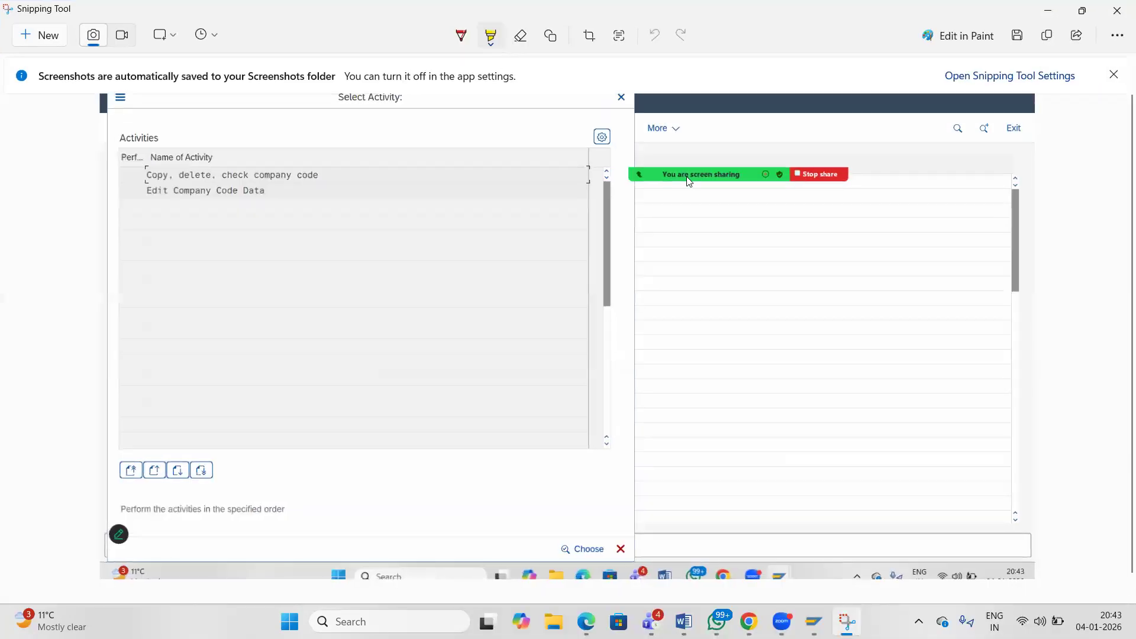
click(491, 37)
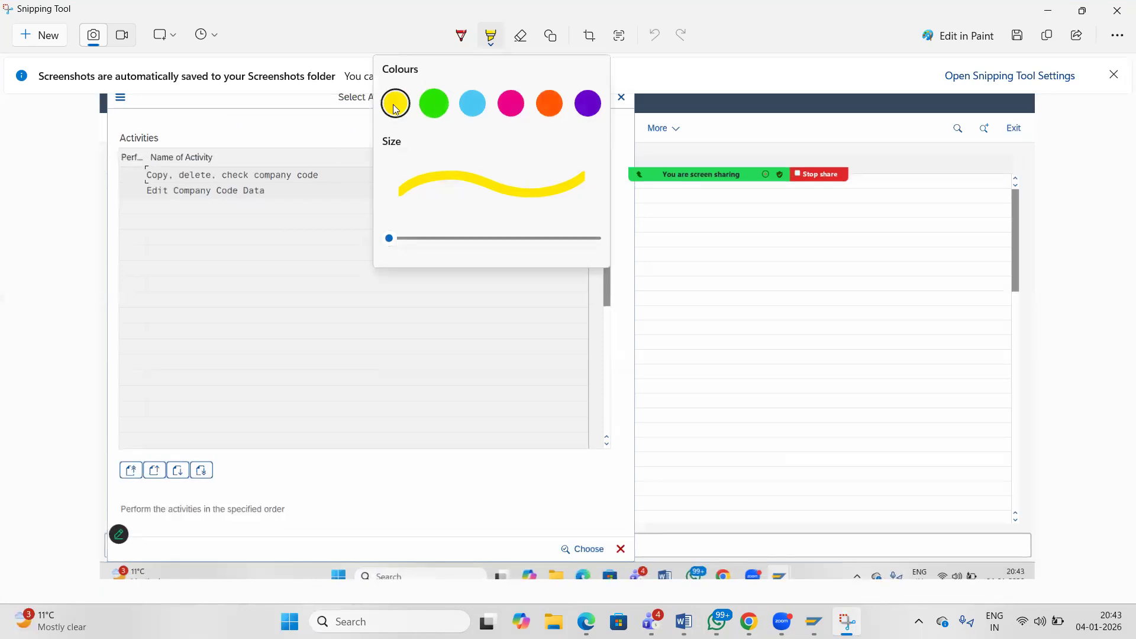
click(336, 171)
mouse_move(266, 190)
mouse_down()
mouse_move(151, 193)
mouse_move(165, 194)
mouse_up()
drag(257, 196, 267, 195)
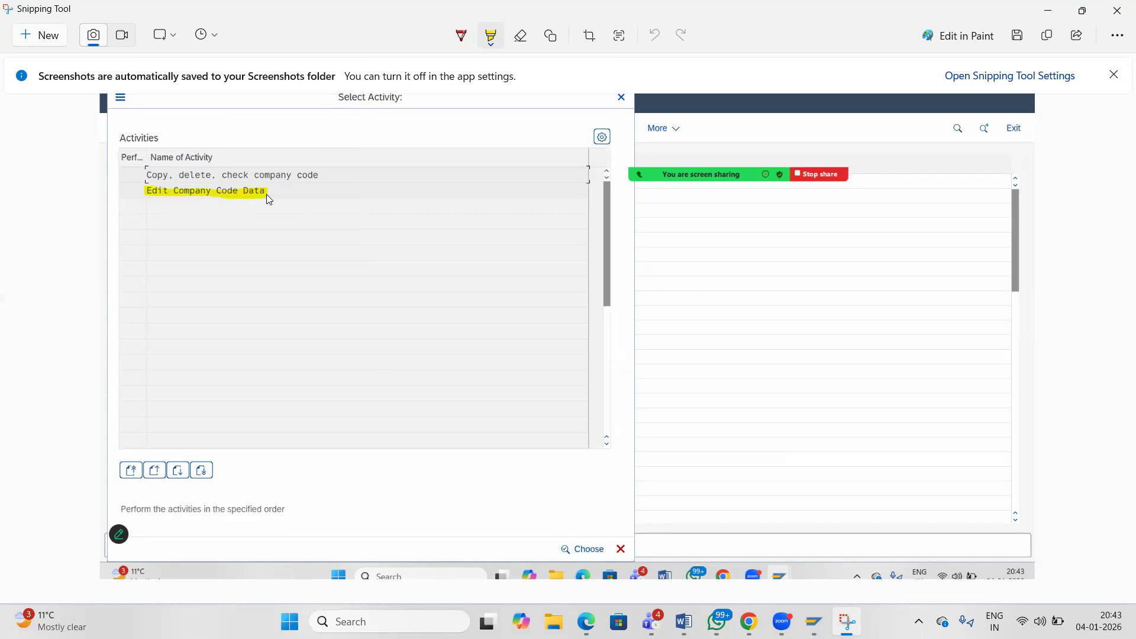
Switch to the Word document and paste the Select Activity screenshot a few lines below the "CLICK ON EDIT, DELETE, CHECK COMPANY CODE" caption.
key(alt+Tab)
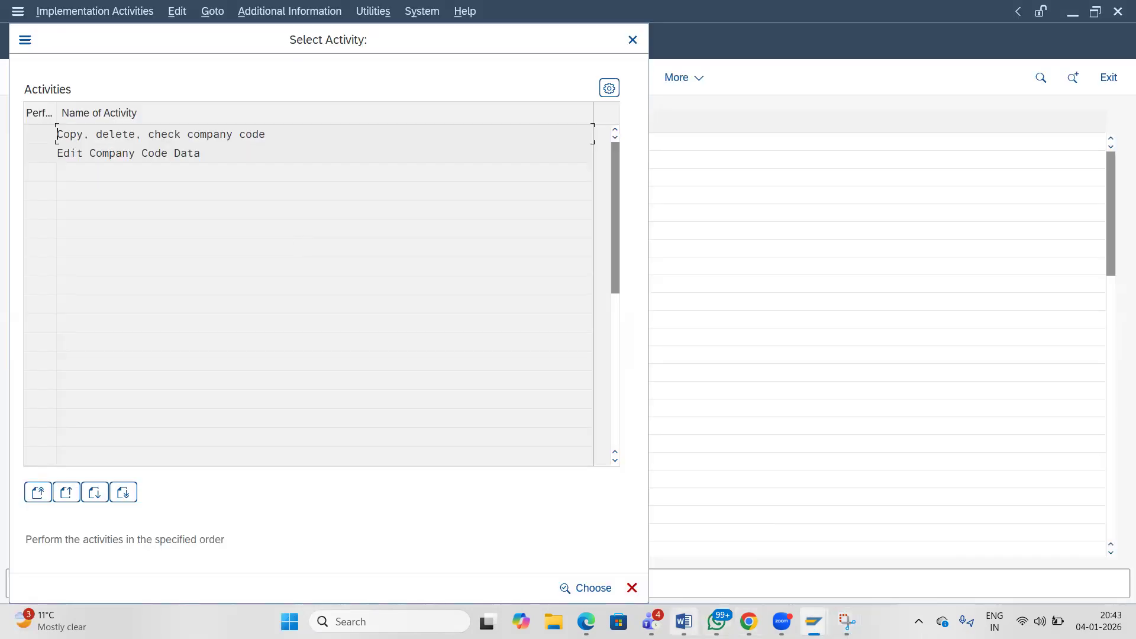
mouse_move(684, 621)
click(687, 566)
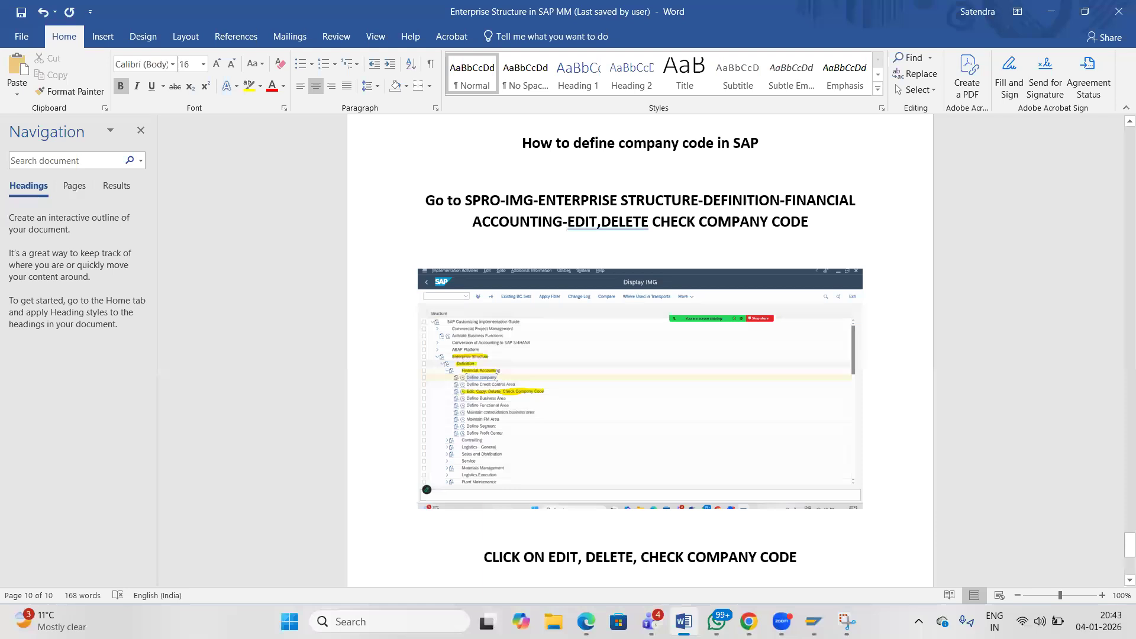
key(Return)
key(Return)
key(Return)
key(ctrl+v)
Add the caption "CLCIK ON EDIT COMPANY CODE DATA" below the Select Activity screenshot in the Word document.
key(Return)
key(Return)
text(CLCIK)
text(EDIT COMA)
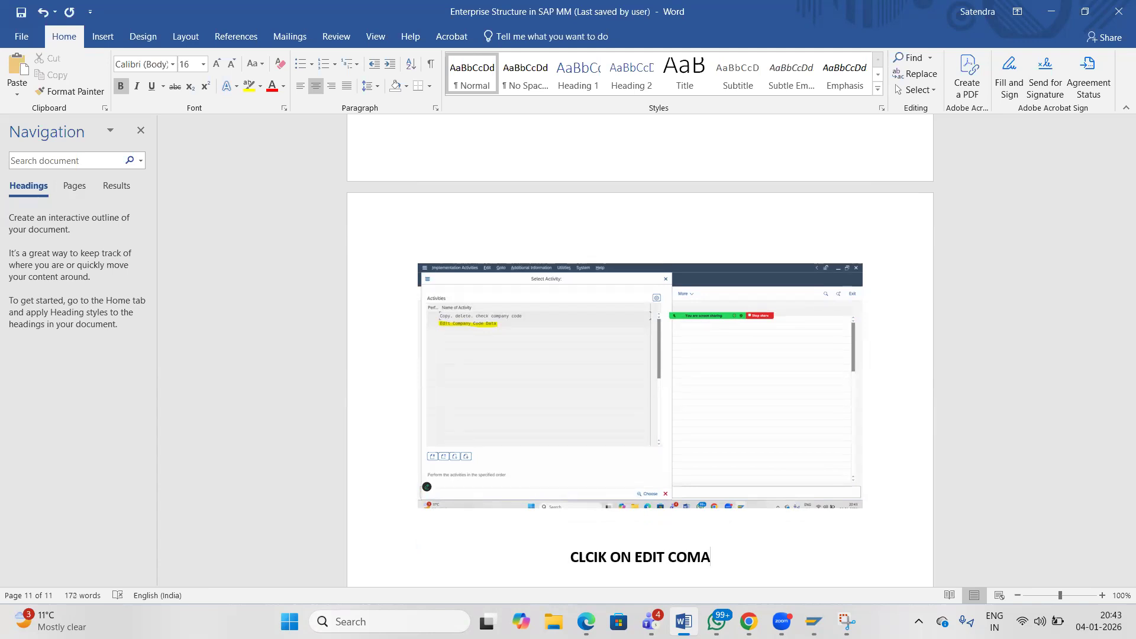
key(BackSpace)
text(PANY OCDE)
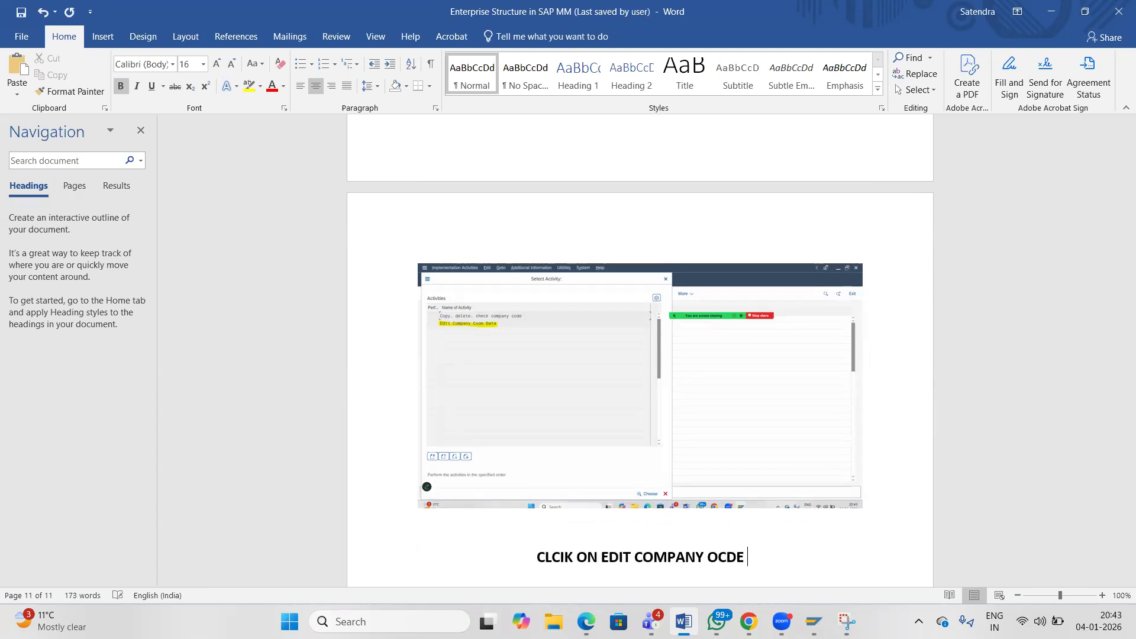
key(BackSpace)
key(BackSpace)
key(BackSpace)
key(BackSpace)
key(BackSpace)
text(COD)
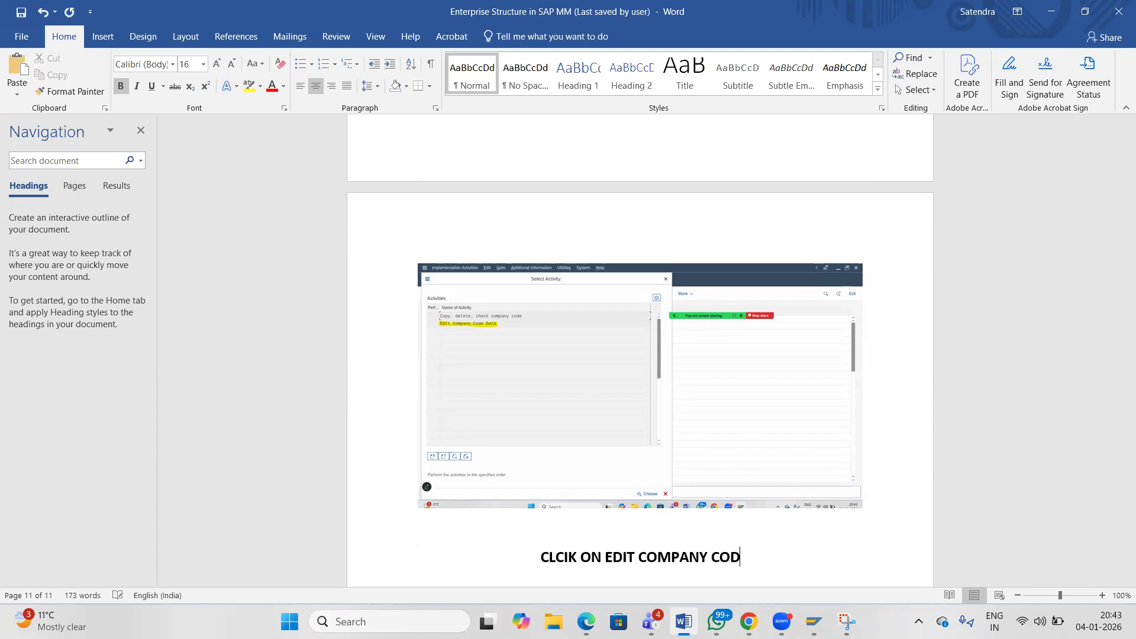
text(E DARA)
key(BackSpace)
key(BackSpace)
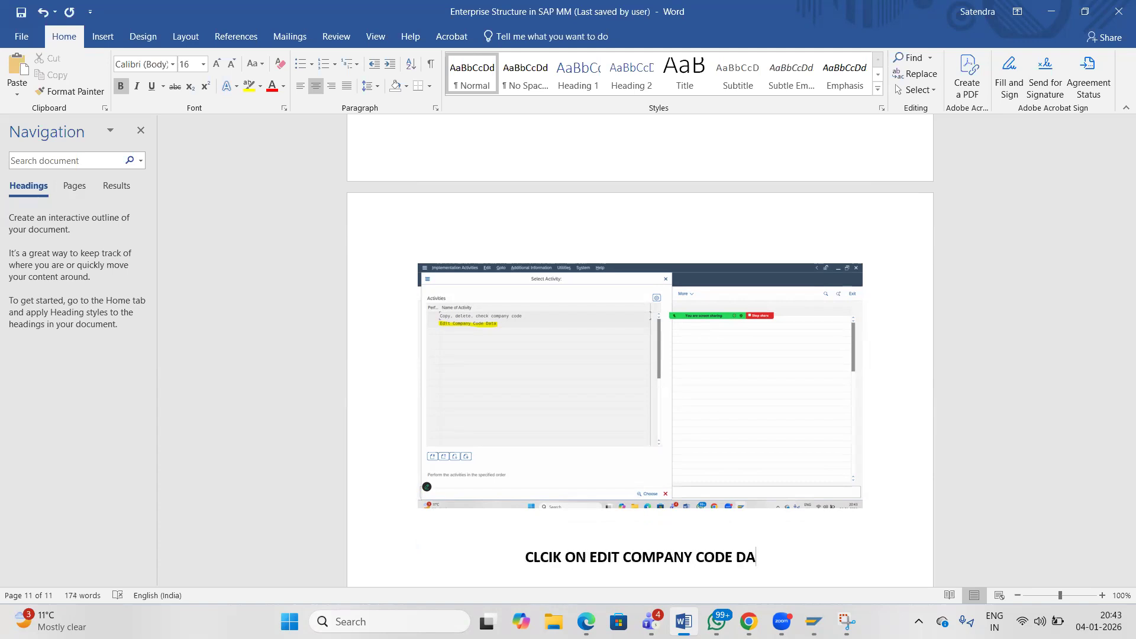
text(TA)
Switch to SAP, open the "Edit Company Code Data" activity and examine the existing company codes and company names.
click(814, 621)
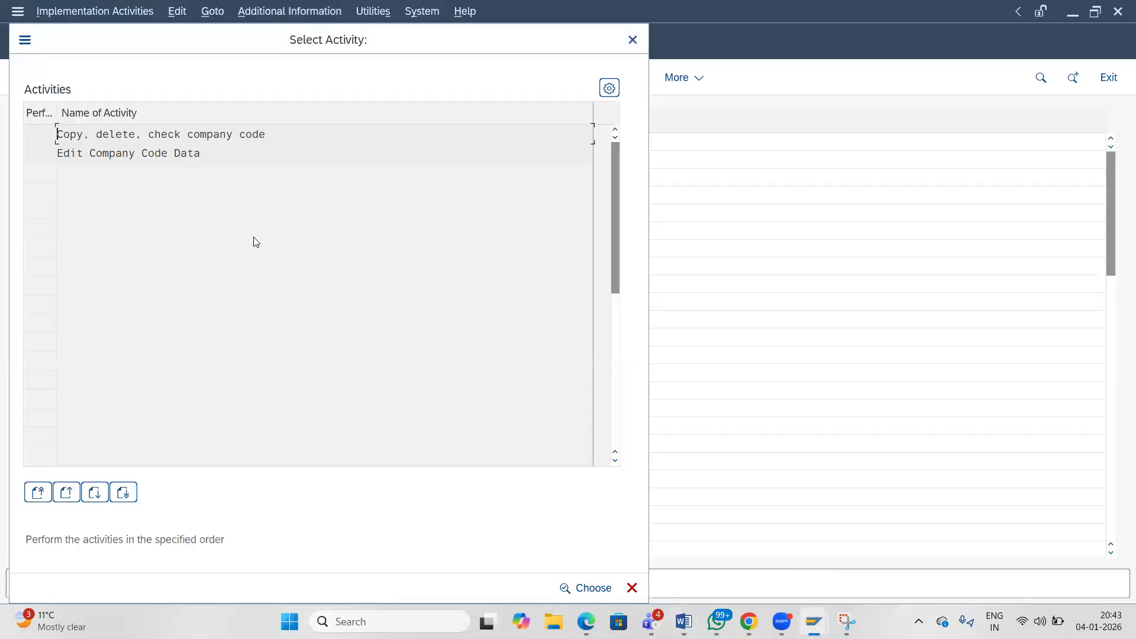
double_click(123, 152)
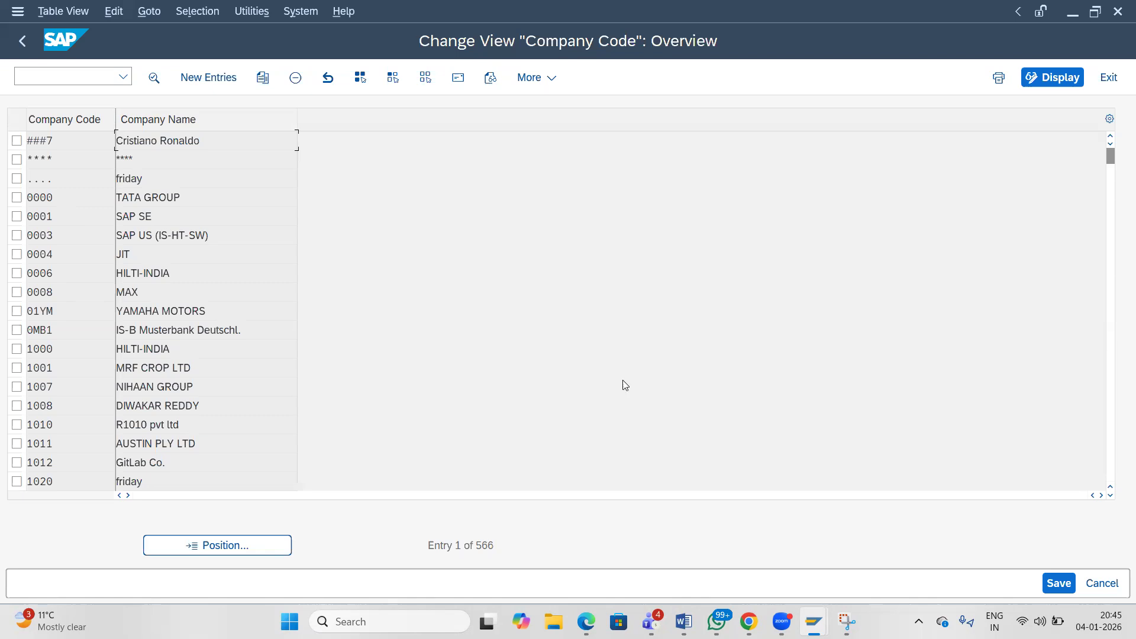
mouse_move(1110, 157)
mouse_down()
mouse_move(1113, 431)
mouse_move(1111, 159)
mouse_up()
double_click(151, 274)
click(62, 294)
drag(241, 315, 156, 319)
click(72, 218)
click(181, 219)
mouse_move(781, 621)
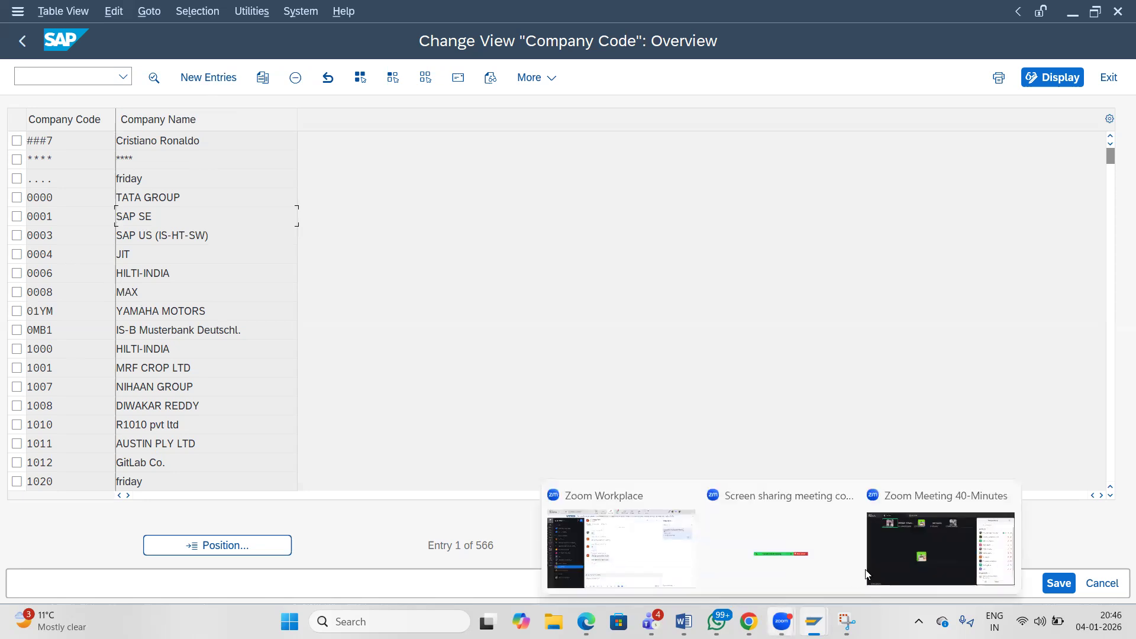
click(890, 567)
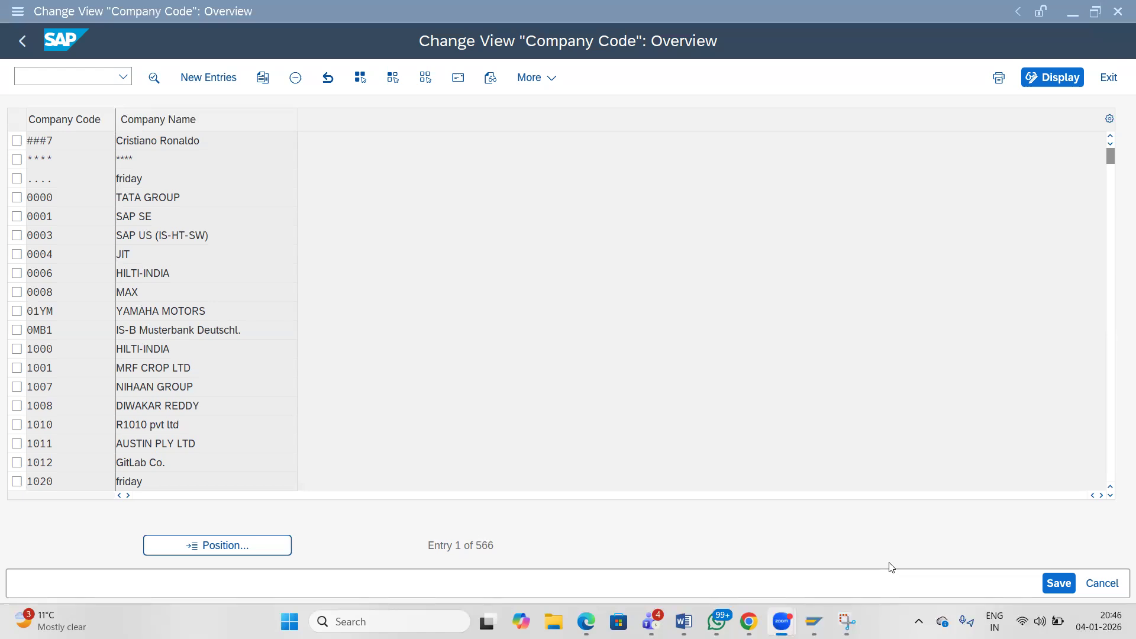
click(747, 225)
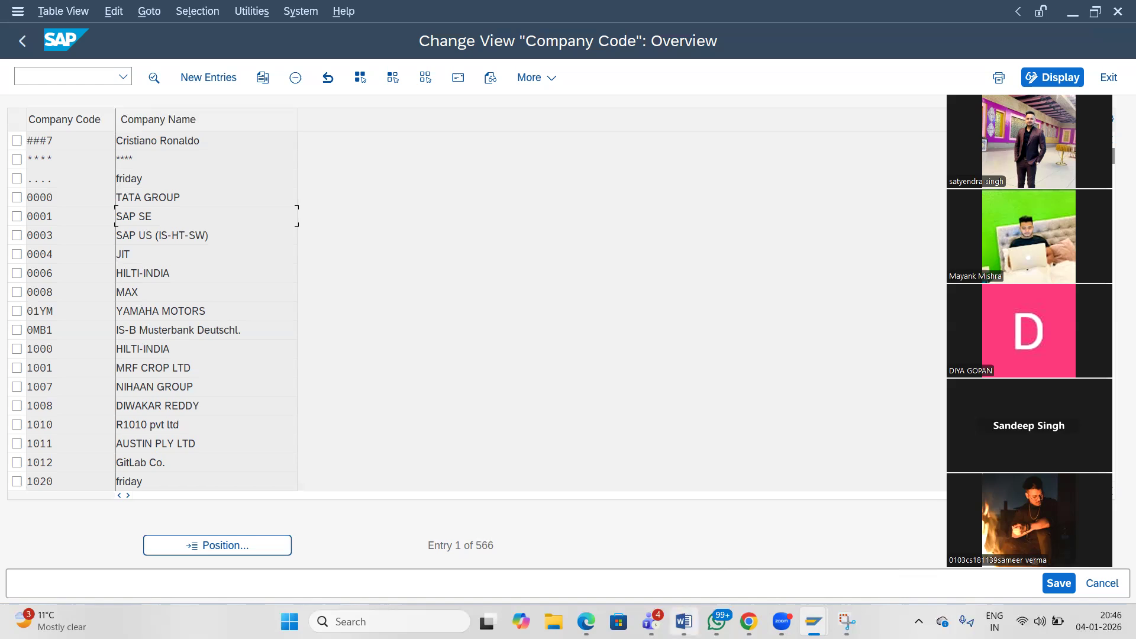
Switch to the Word document and review the Bata company and company code lines on the first page, through to the last screenshot.
mouse_move(683, 621)
click(702, 568)
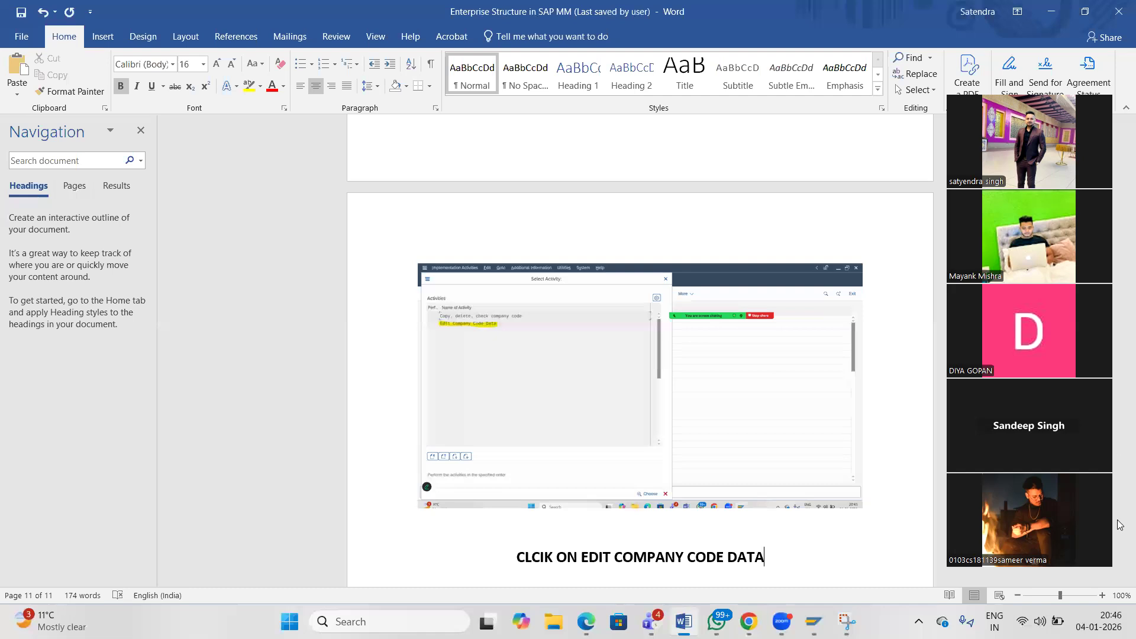
drag(1117, 550, 1118, 151)
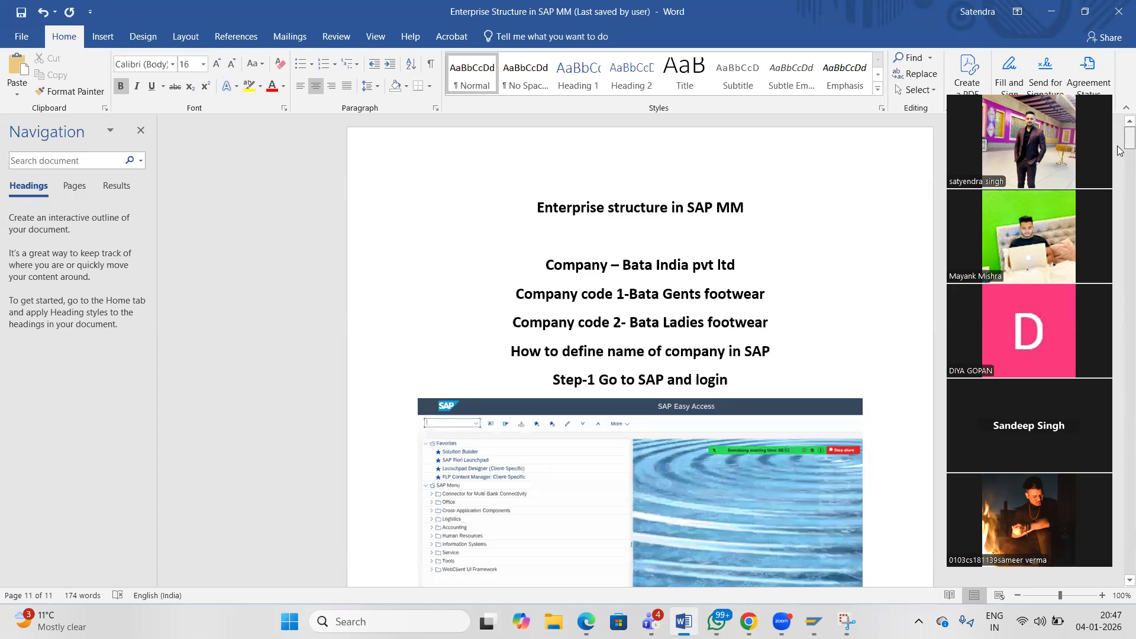
click(568, 264)
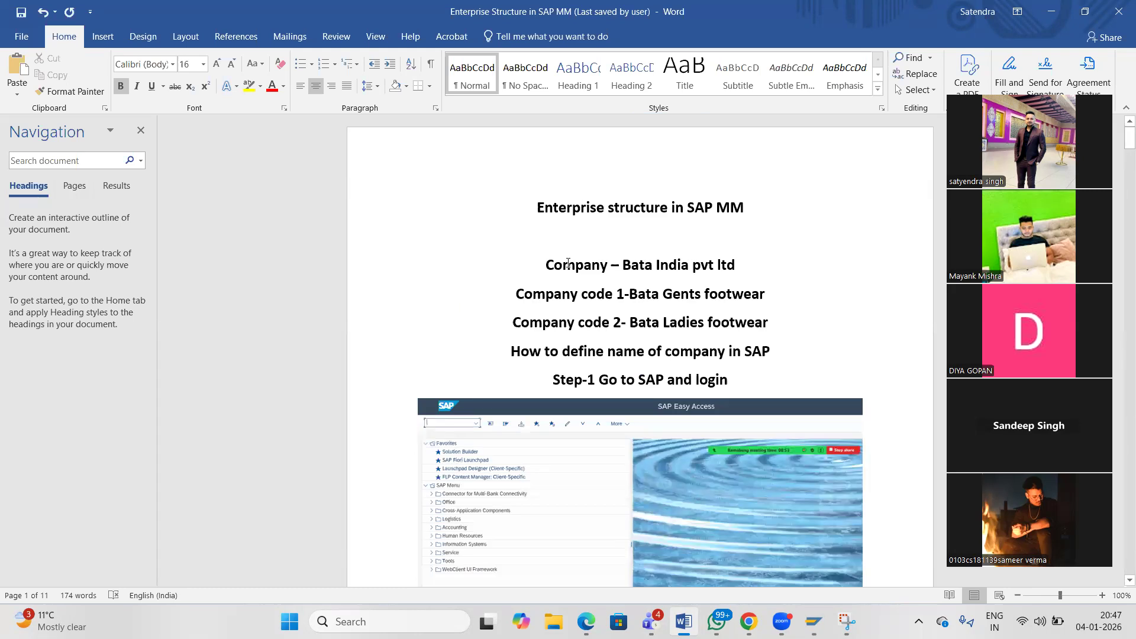
drag(544, 265, 738, 267)
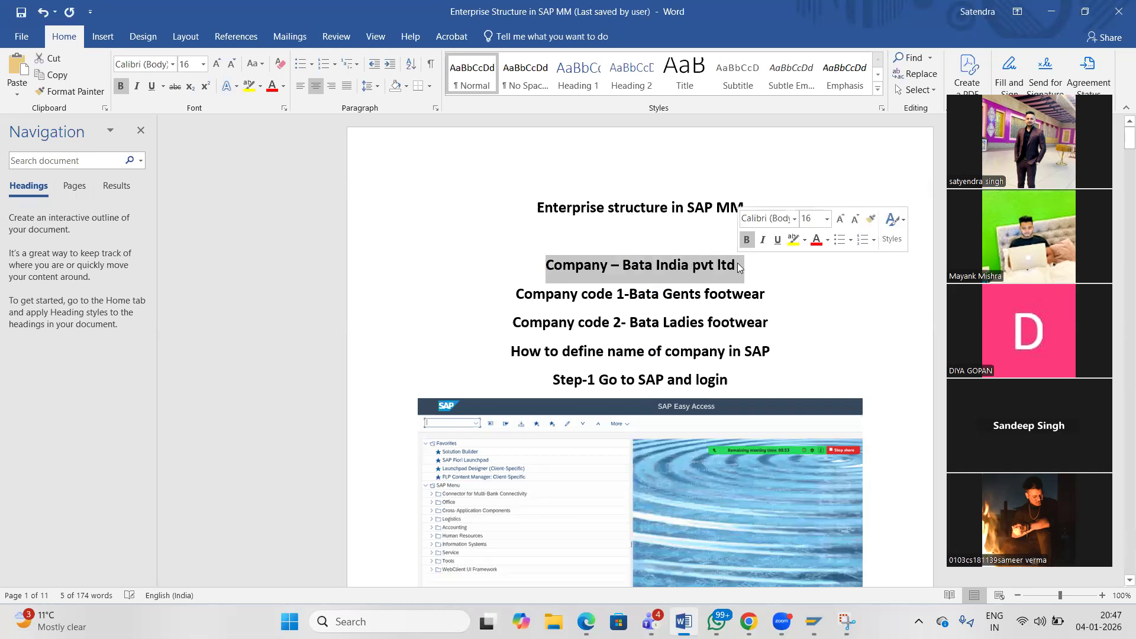
click(628, 265)
drag(618, 264, 751, 274)
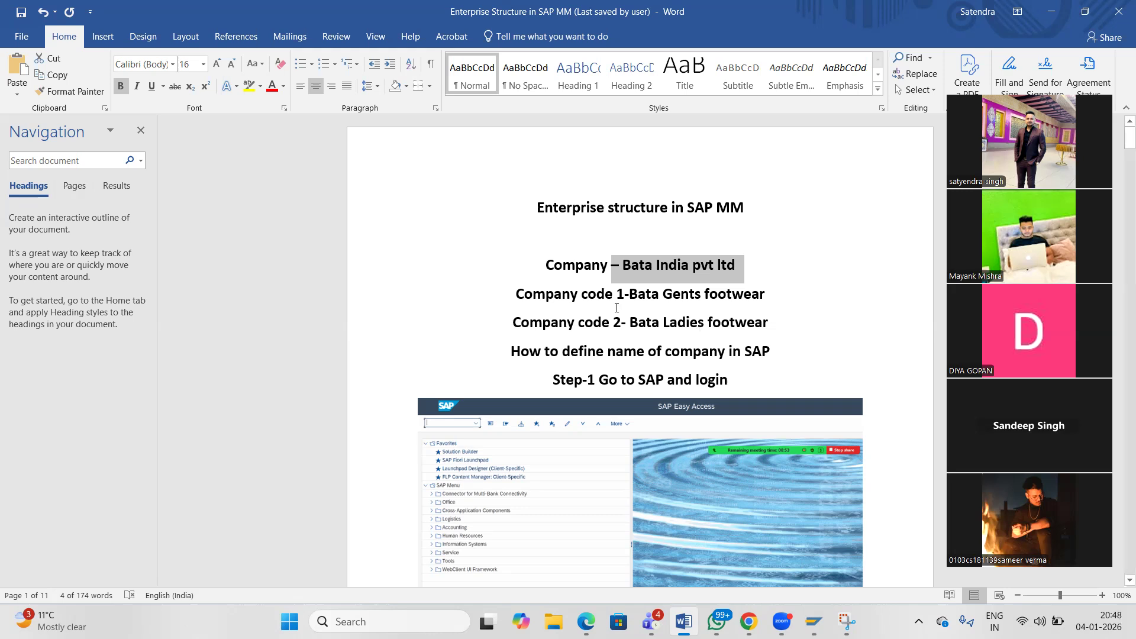
click(680, 327)
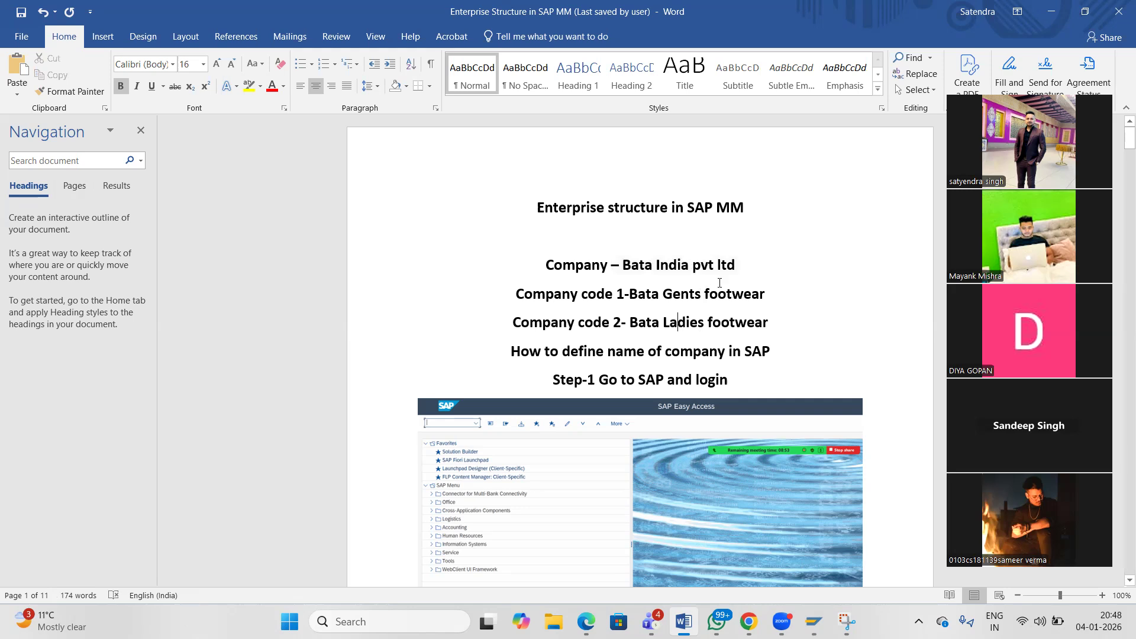
drag(744, 261, 560, 266)
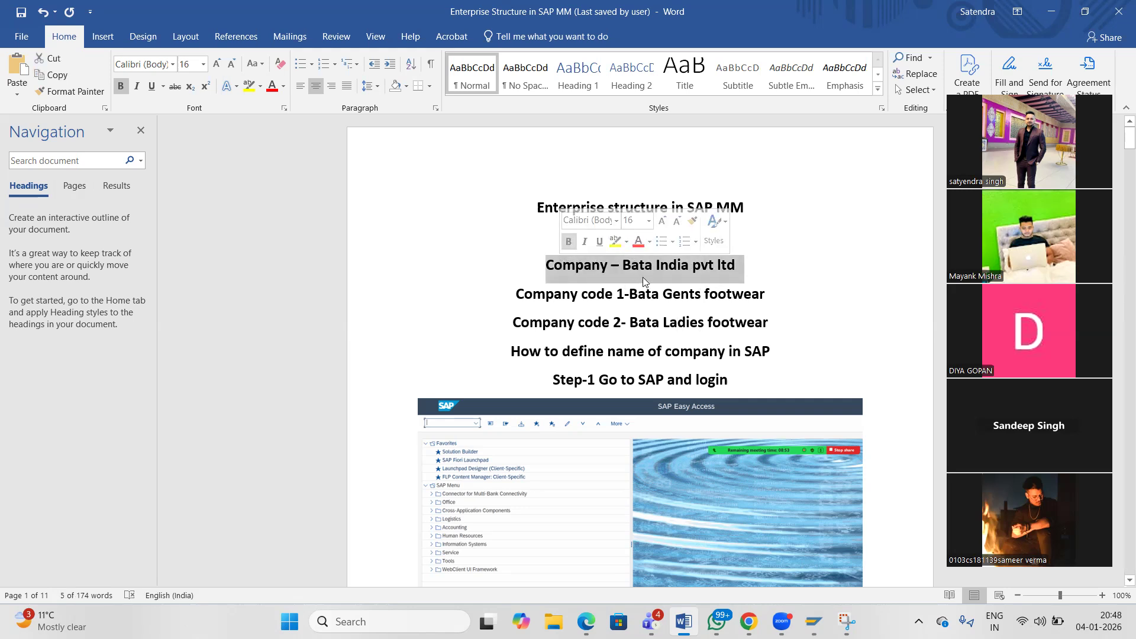
click(708, 314)
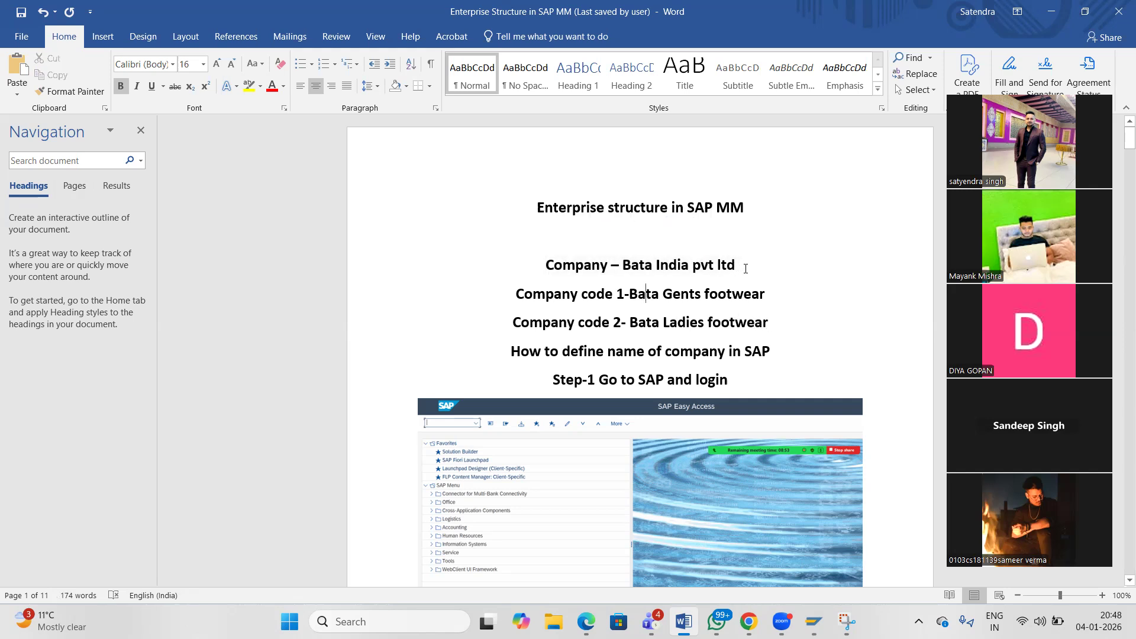
drag(735, 268, 770, 310)
drag(632, 321, 739, 322)
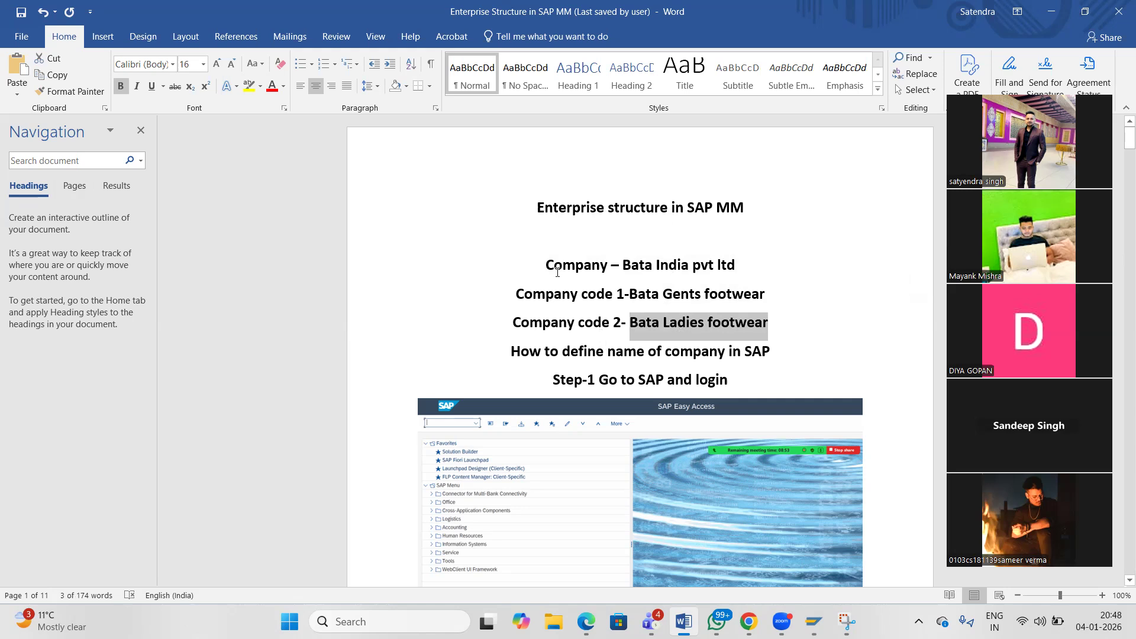
drag(545, 265, 750, 271)
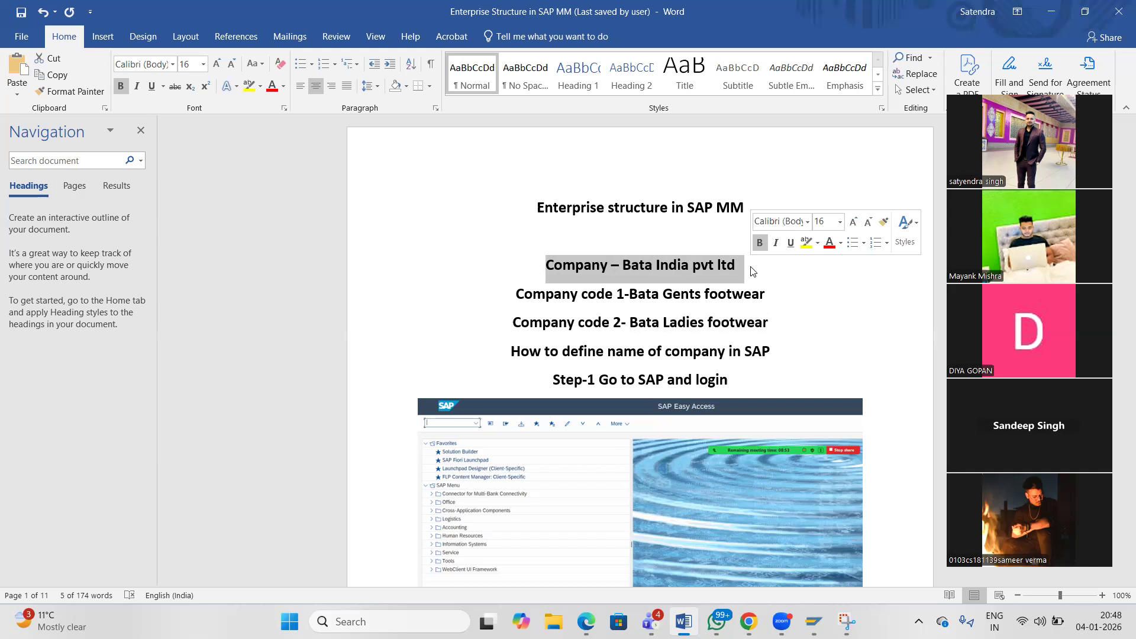
click(776, 323)
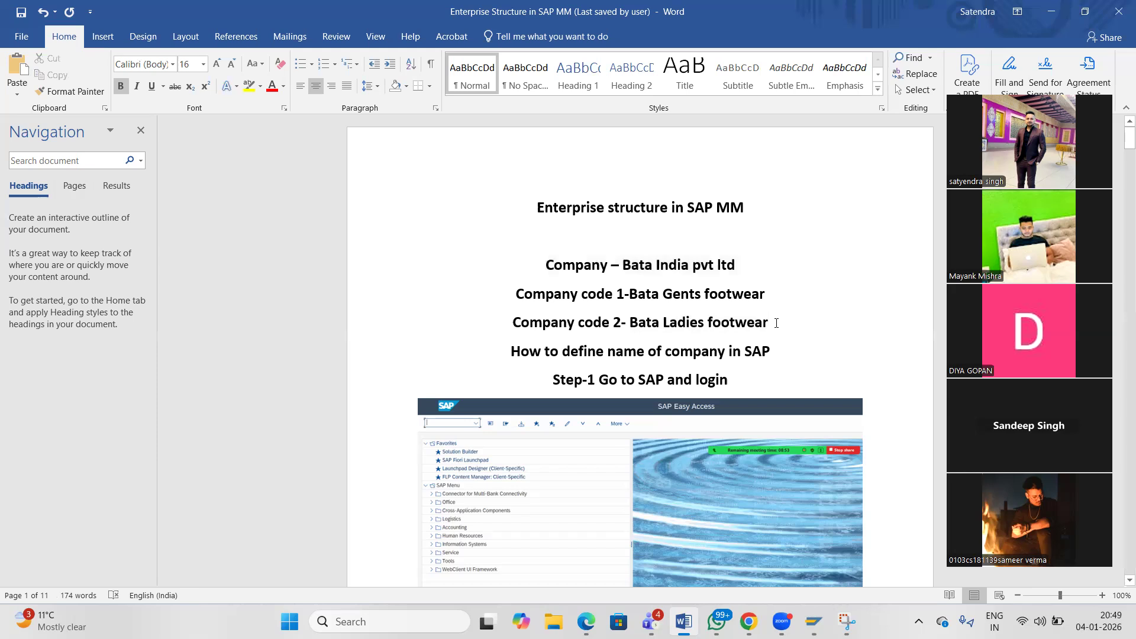
scroll(776, 323, down, 3)
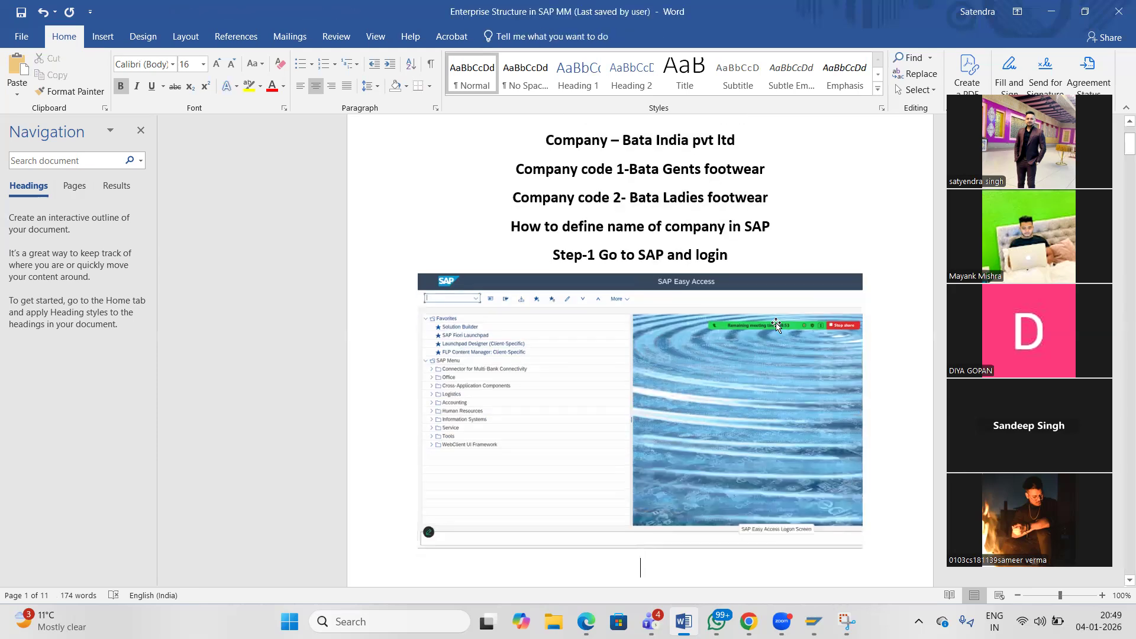
key(Up)
key(Up)
key(Up)
key(Up)
key(Up)
key(Up)
key(Up)
key(Up)
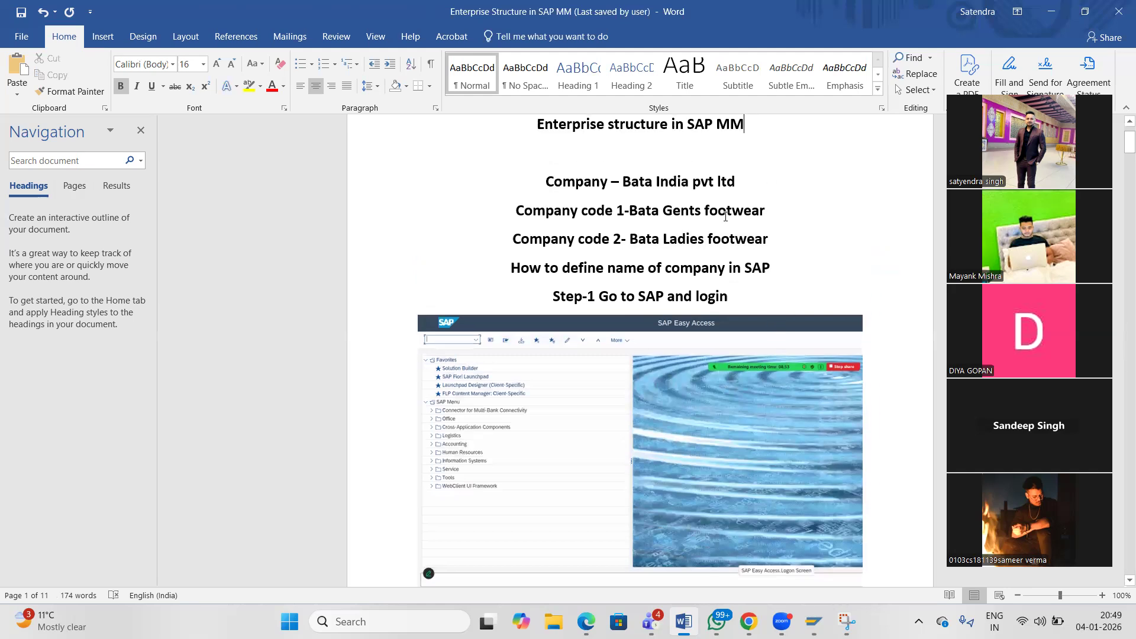
drag(744, 183, 564, 183)
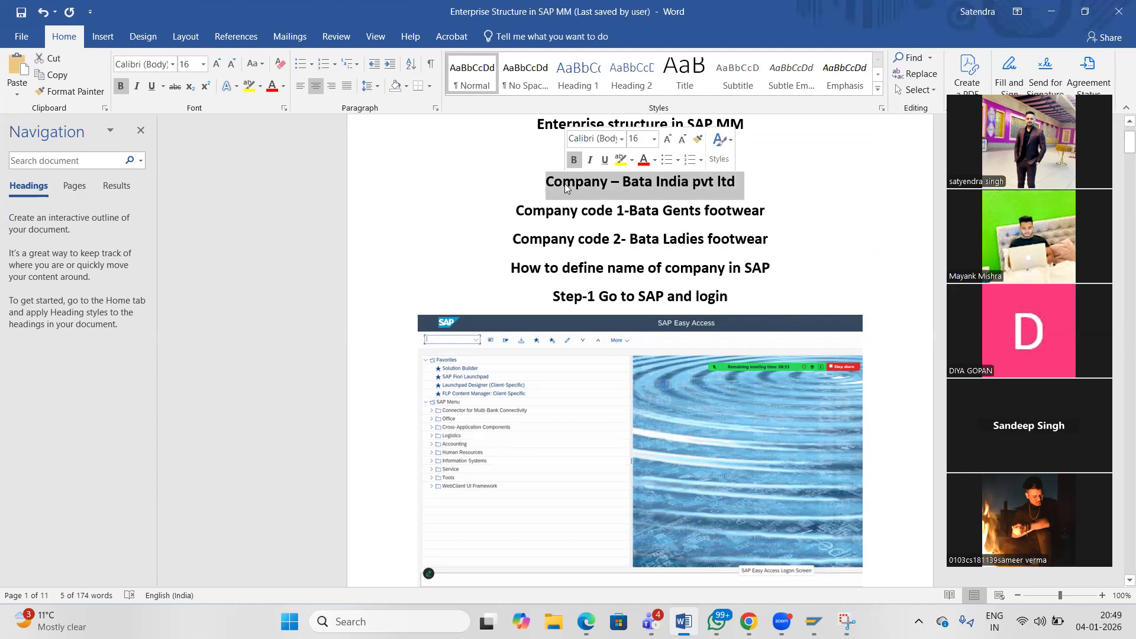
click(479, 218)
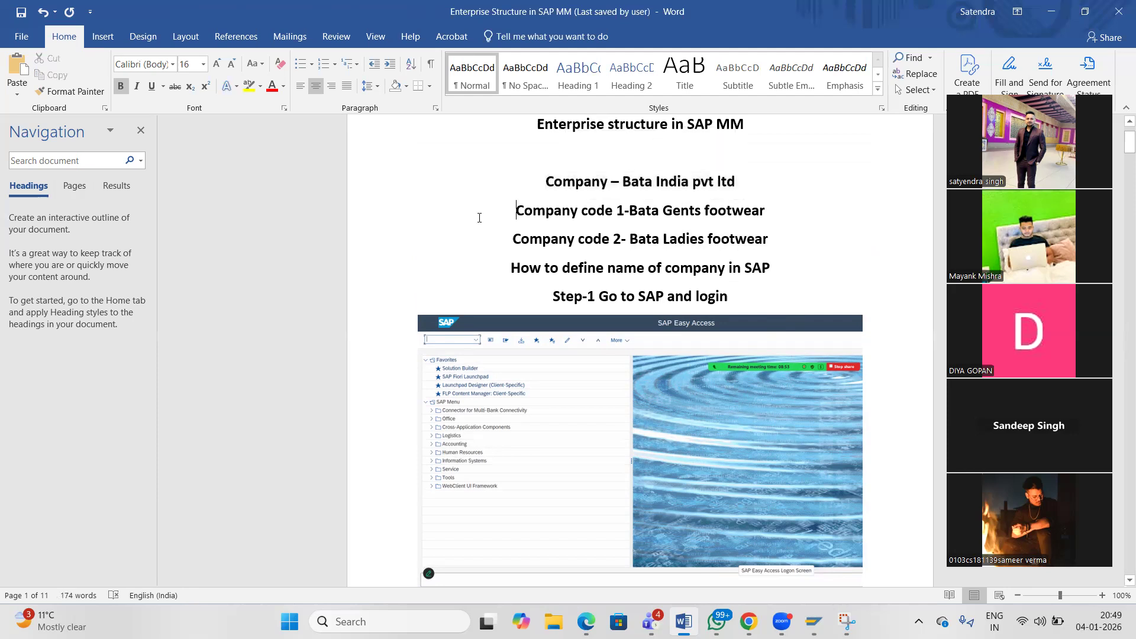
scroll(479, 217, down, 15)
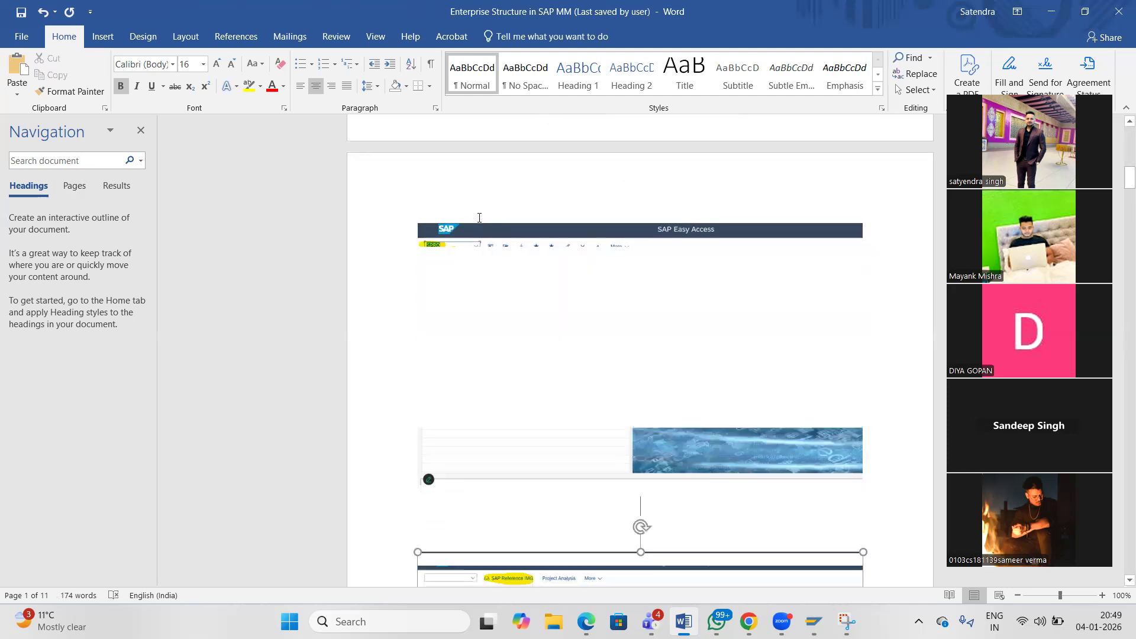
scroll(480, 220, down, 20)
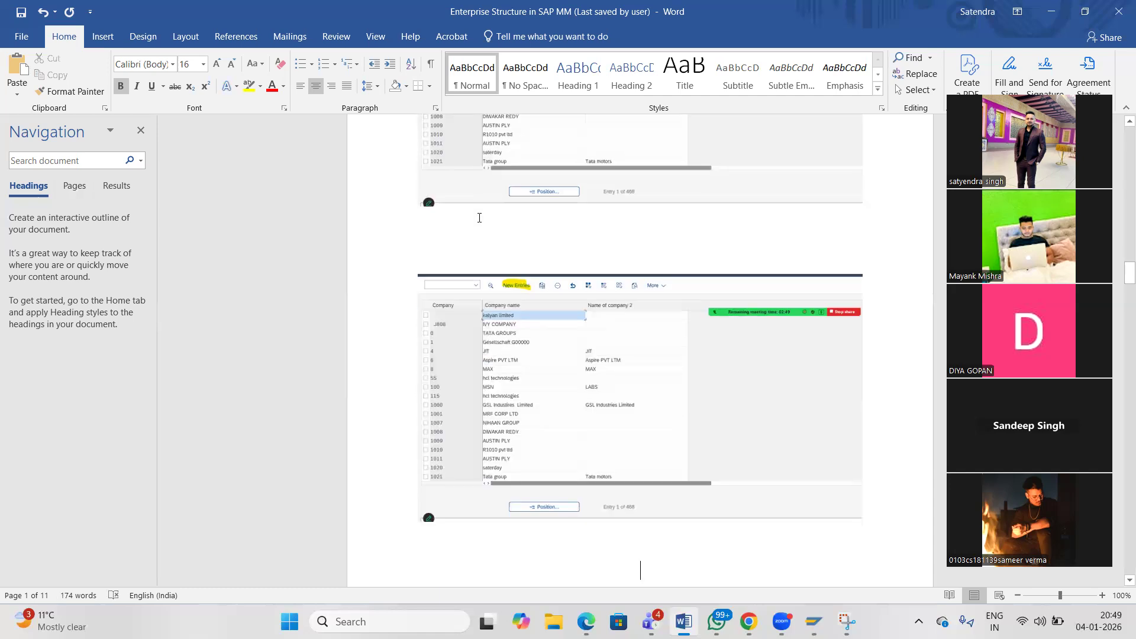
scroll(479, 218, down, 18)
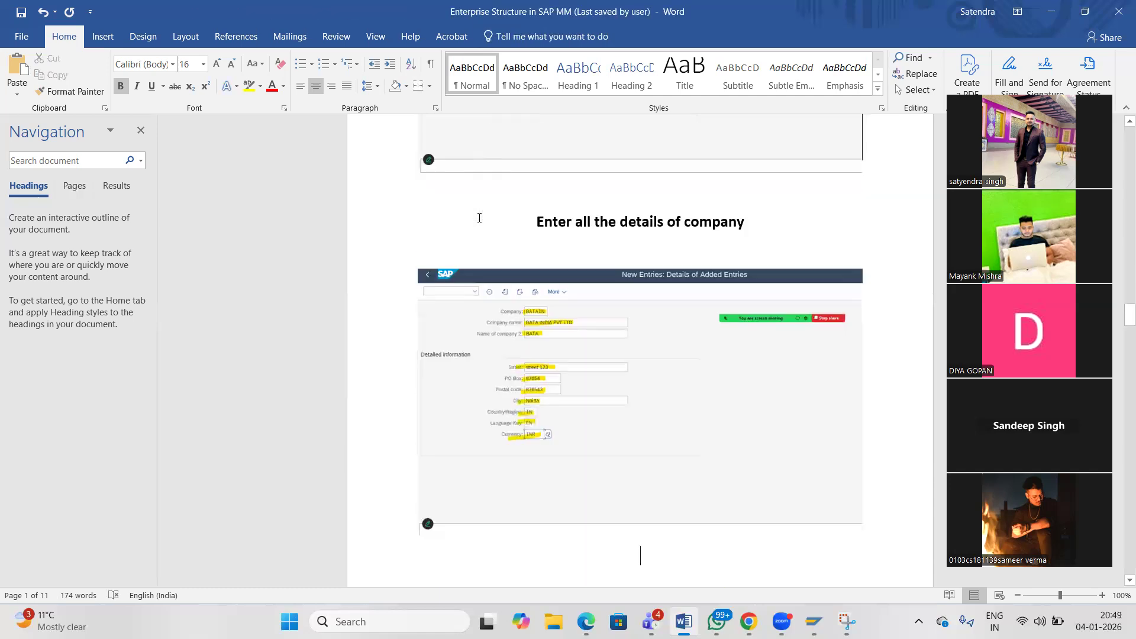
scroll(479, 217, down, 15)
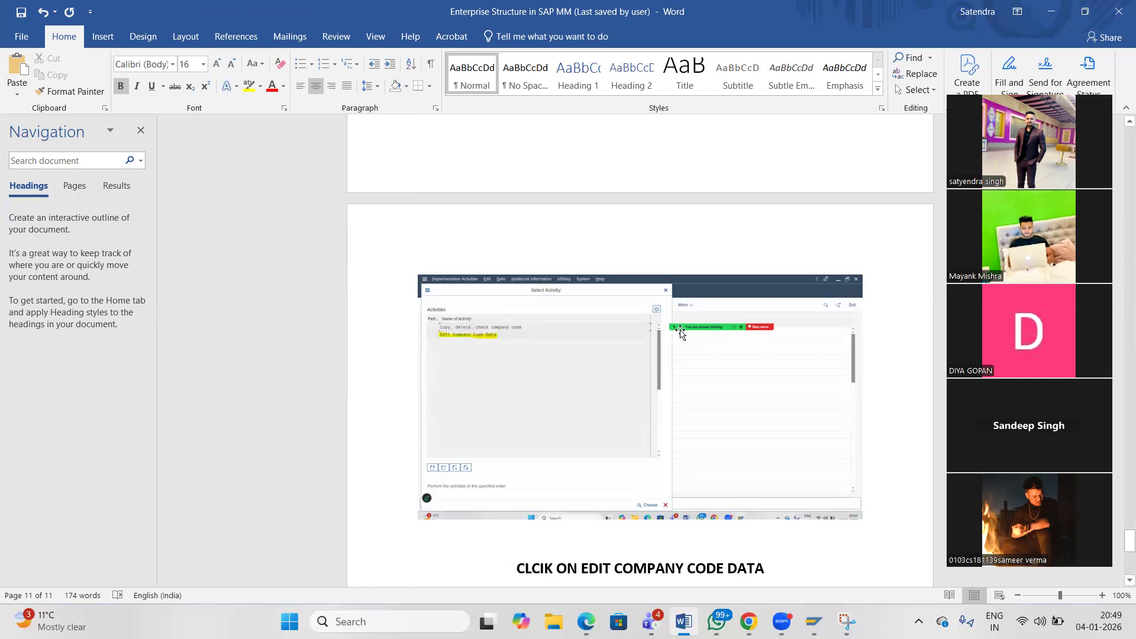
Switch to SAP and capture the Change View "Company Code": Overview screen with Snipping Tool.
mouse_move(813, 621)
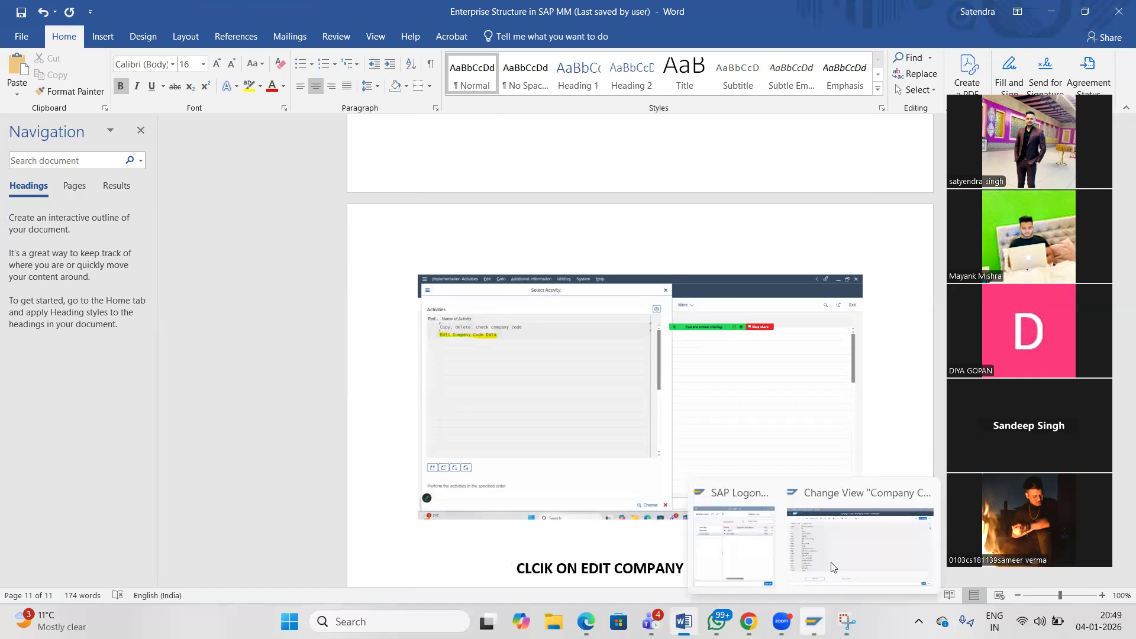
click(830, 557)
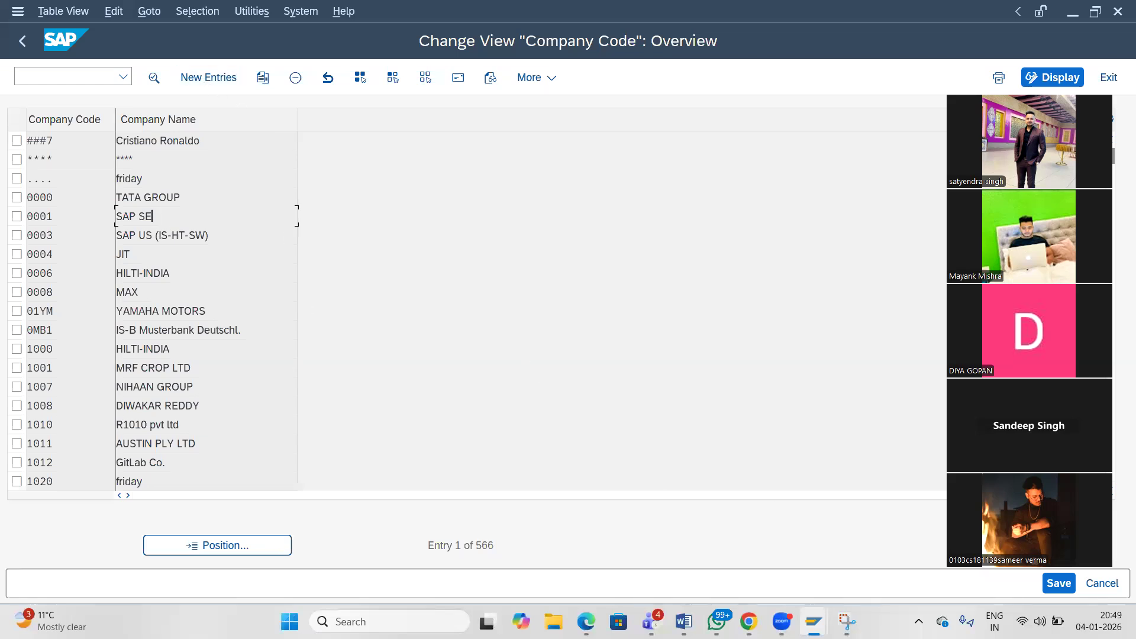
click(847, 621)
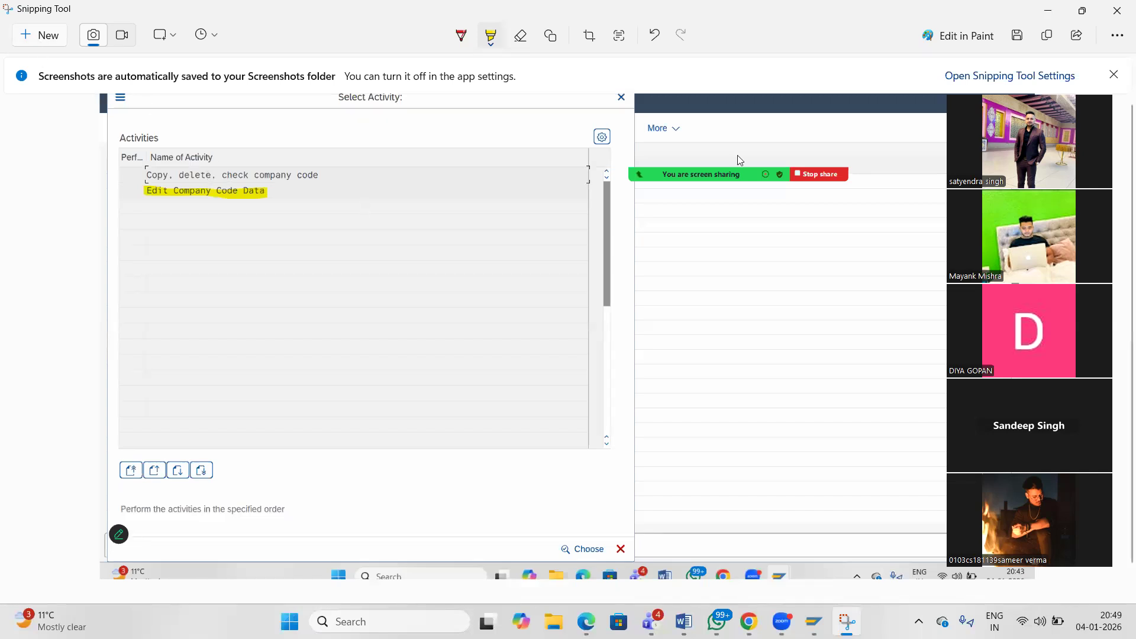
click(39, 35)
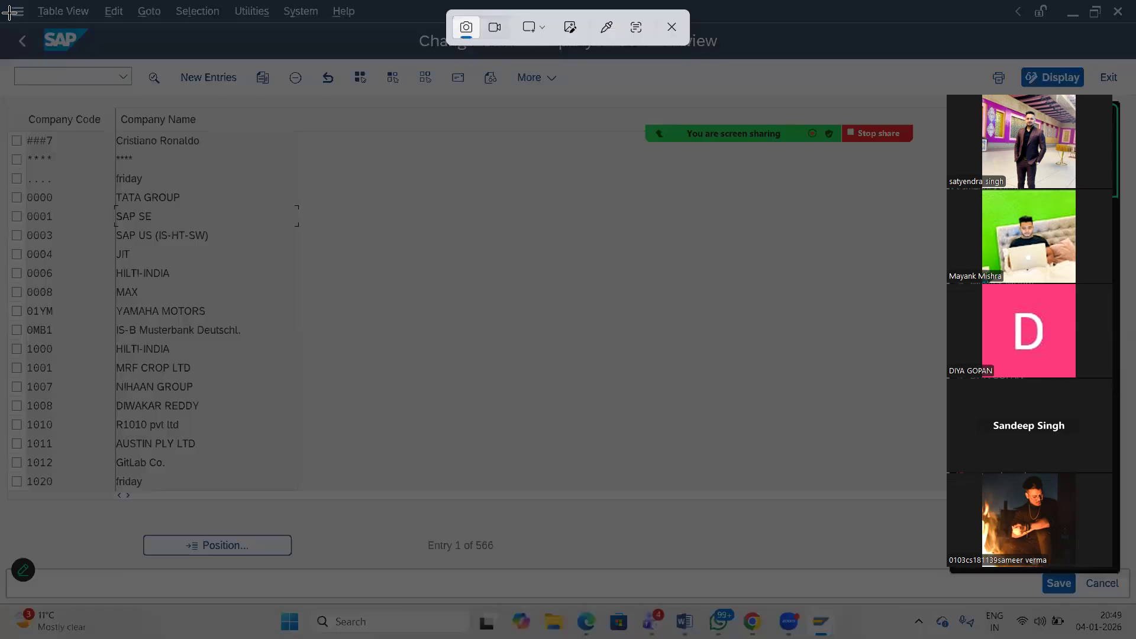
drag(2, 12, 1126, 620)
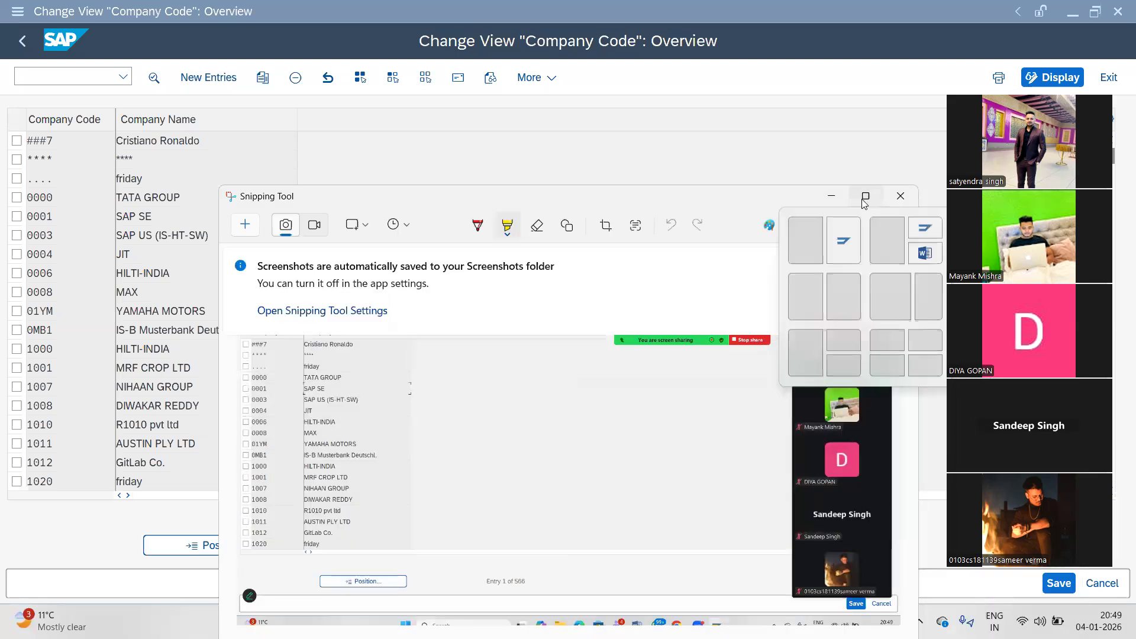
Highlight New Entries in yellow on the captured Company Code overview screenshot.
click(862, 202)
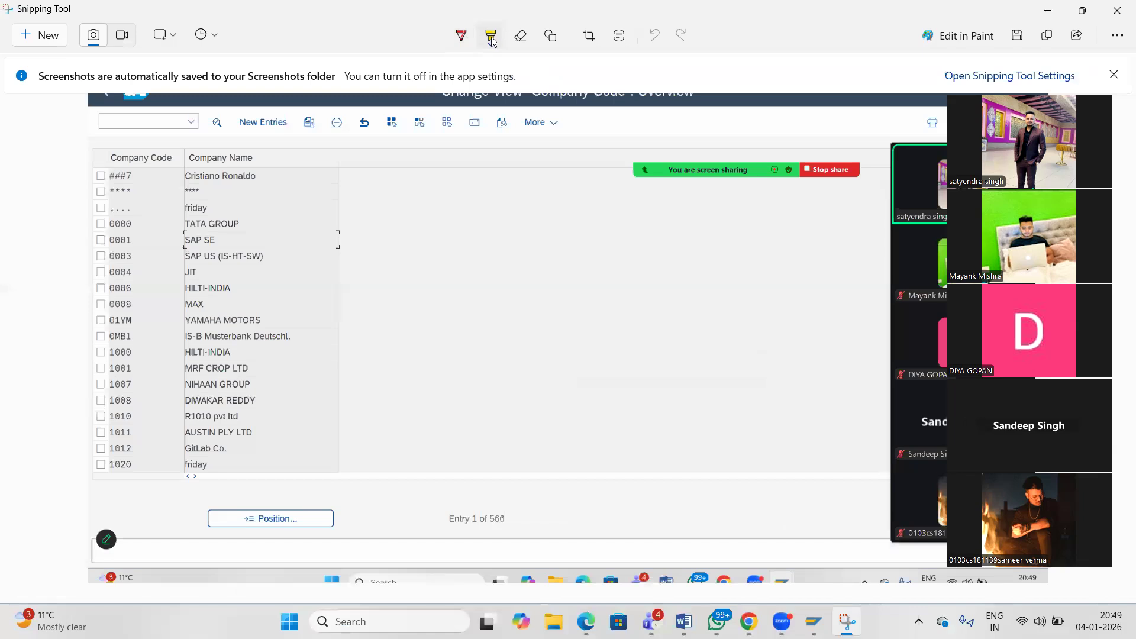
click(491, 37)
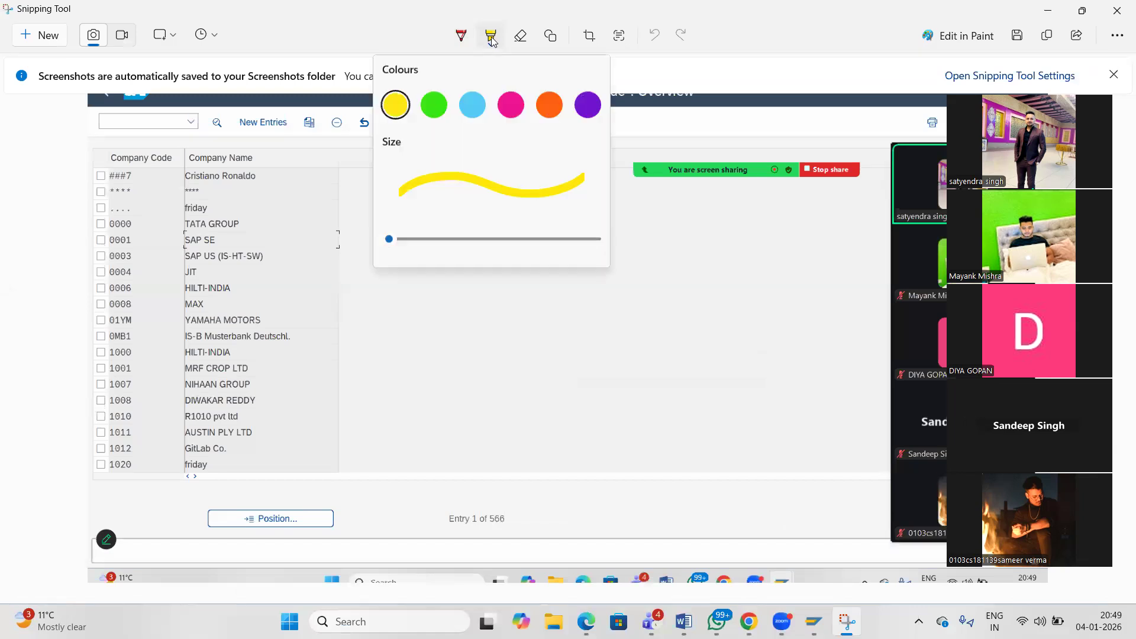
click(396, 104)
mouse_move(242, 123)
mouse_down()
mouse_move(283, 127)
mouse_move(241, 125)
mouse_up()
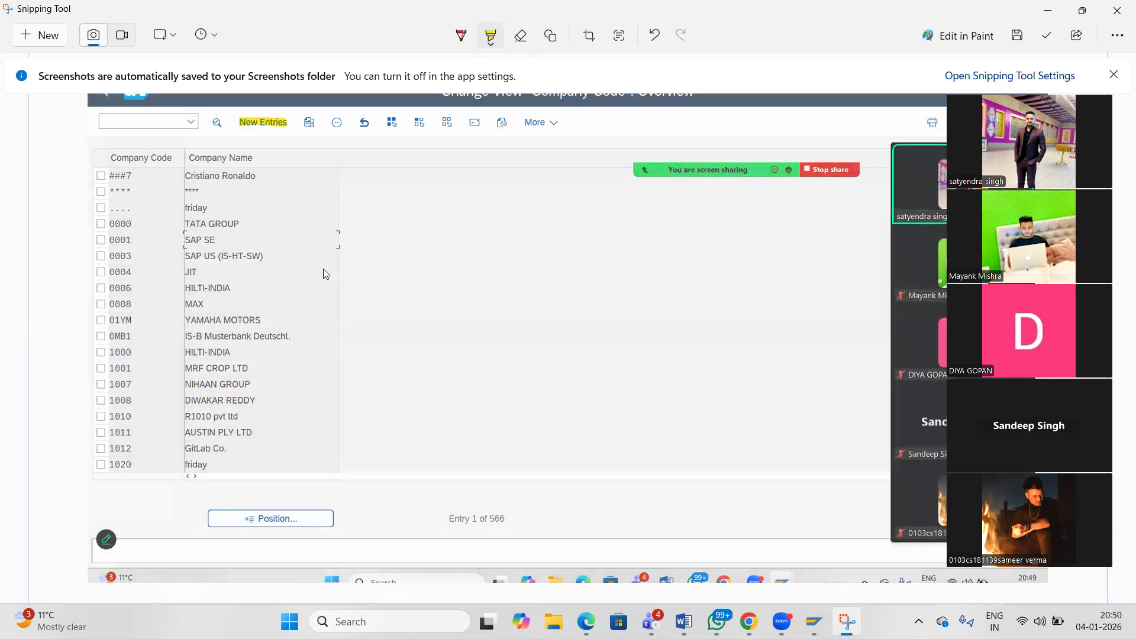
Switch to the Word document and paste the highlighted overview screenshot below the "CLCIK ON EDIT COMPANY CODE DATA" caption.
key(alt+Tab)
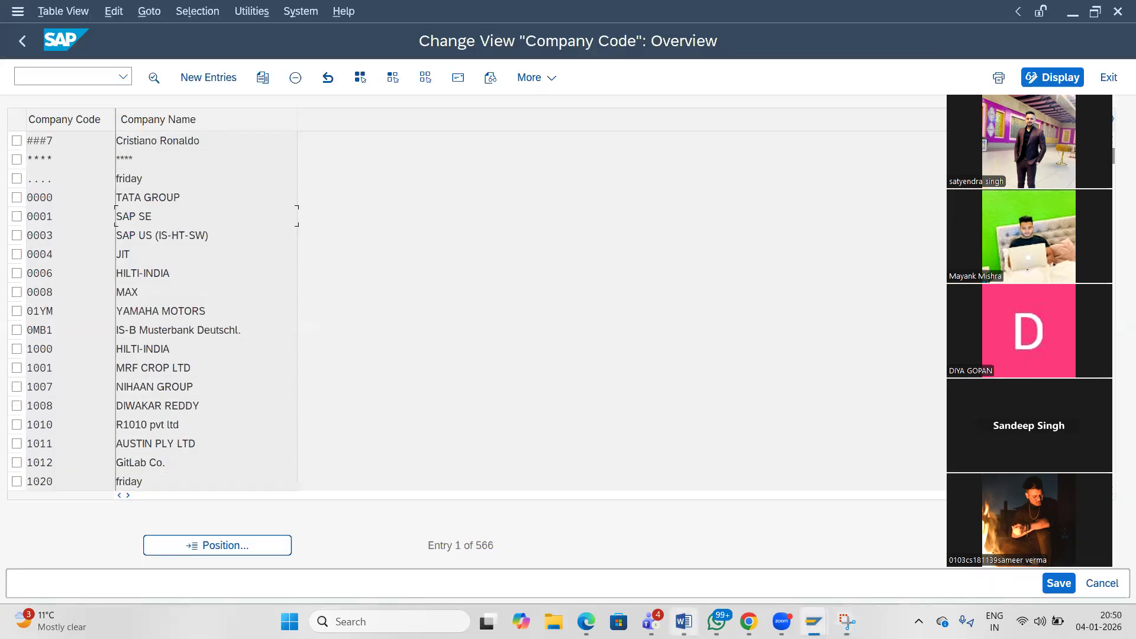
click(683, 622)
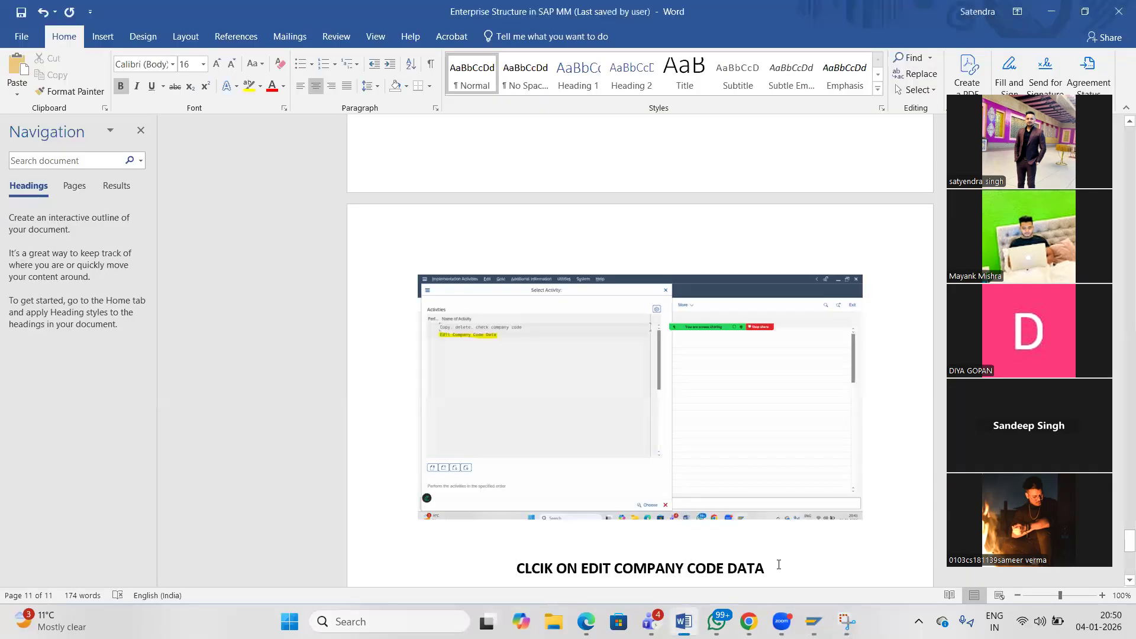
key(Return)
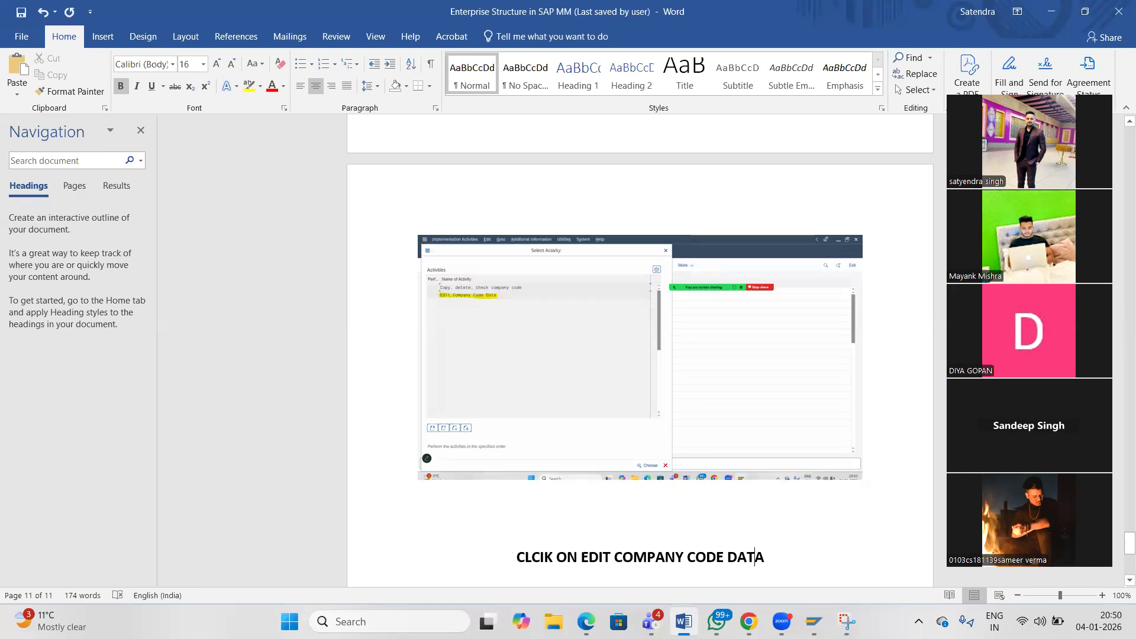
key(Return)
key(Return)
key(ctrl+v)
Add the caption "CLCIK ON NEW ENTRIES" below the pasted Company Code overview screenshot.
key(Return)
key(Return)
text(CLCIK ON NWE)
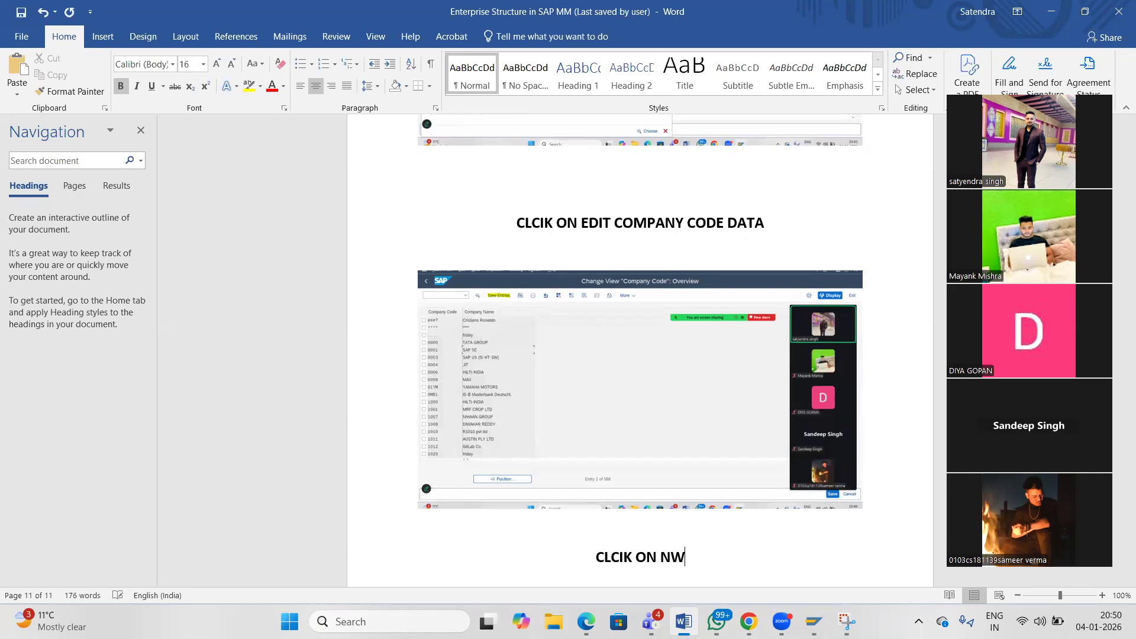
key(BackSpace)
key(BackSpace)
text(EW ENTRIES)
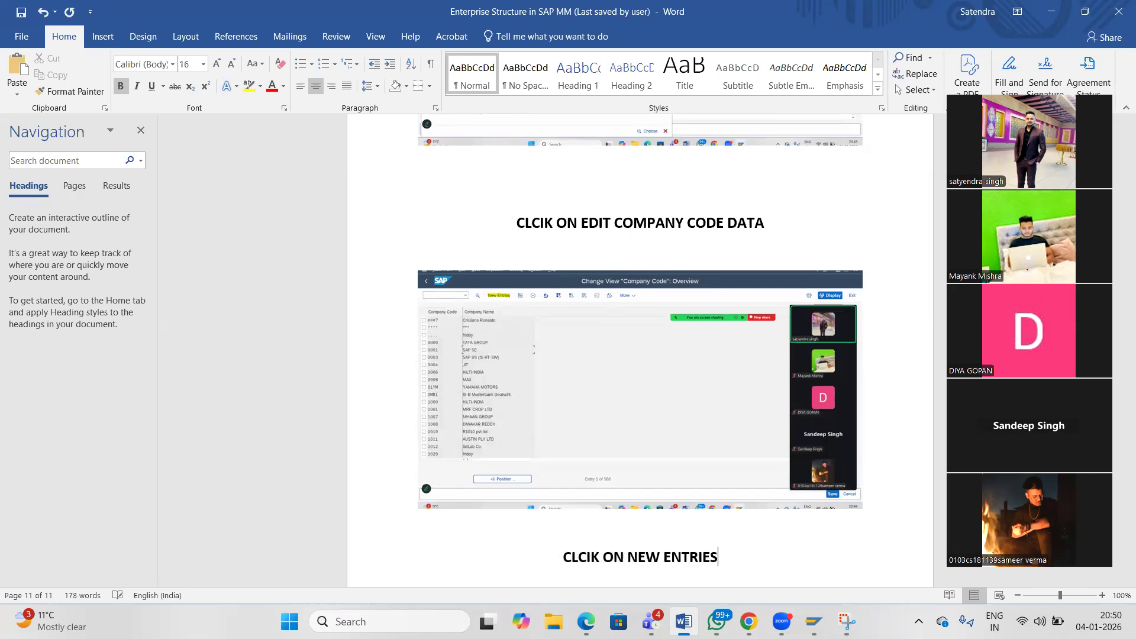
key(Return)
Switch to SAP, start a new company code entry and enter the company name "Bata gents footwear".
click(814, 621)
click(777, 567)
click(209, 78)
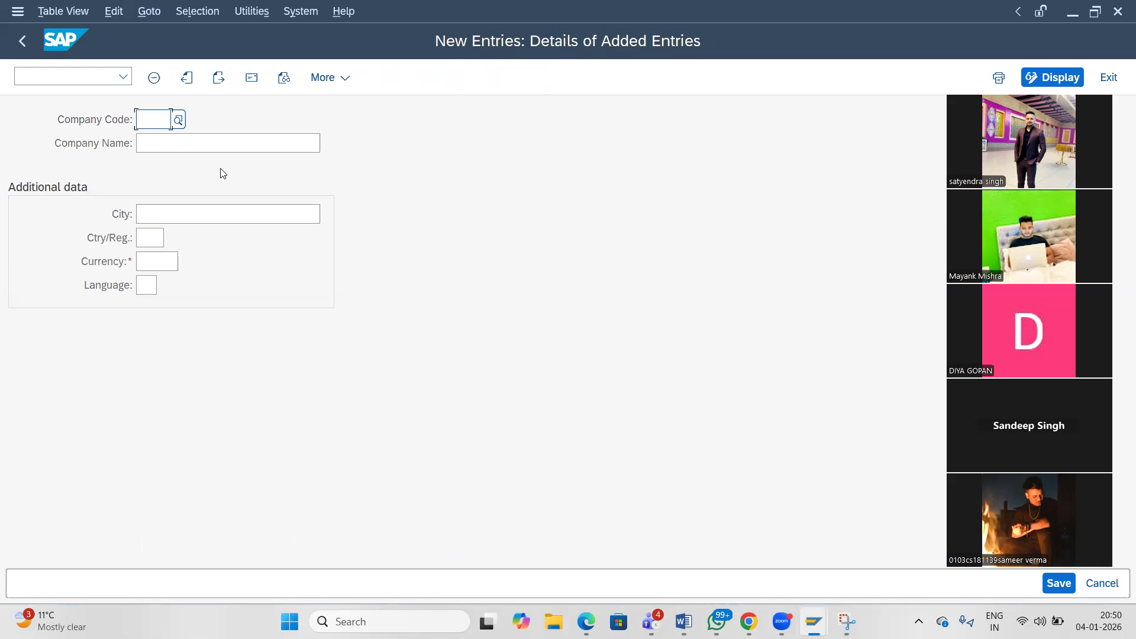
click(153, 143)
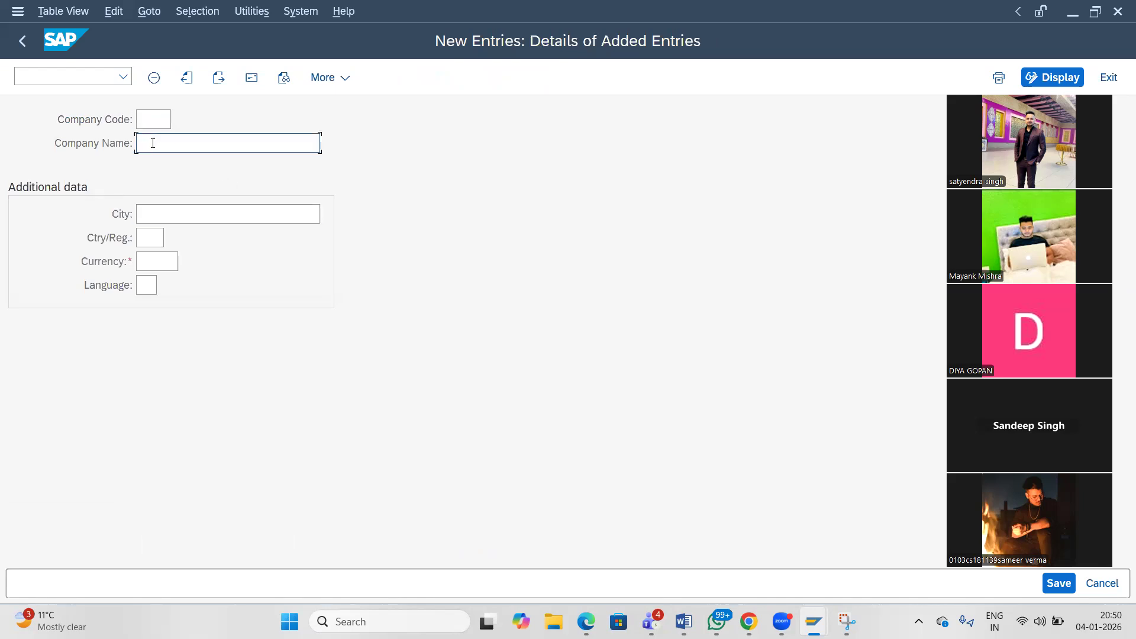
text(Bta)
text(a gents )
text(footwear)
key(BackSpace)
key(BackSpace)
key(BackSpace)
key(BackSpace)
text(wear)
Set the company code to BAGF and extend the company name to "Bata gents footwear Pvt".
click(148, 117)
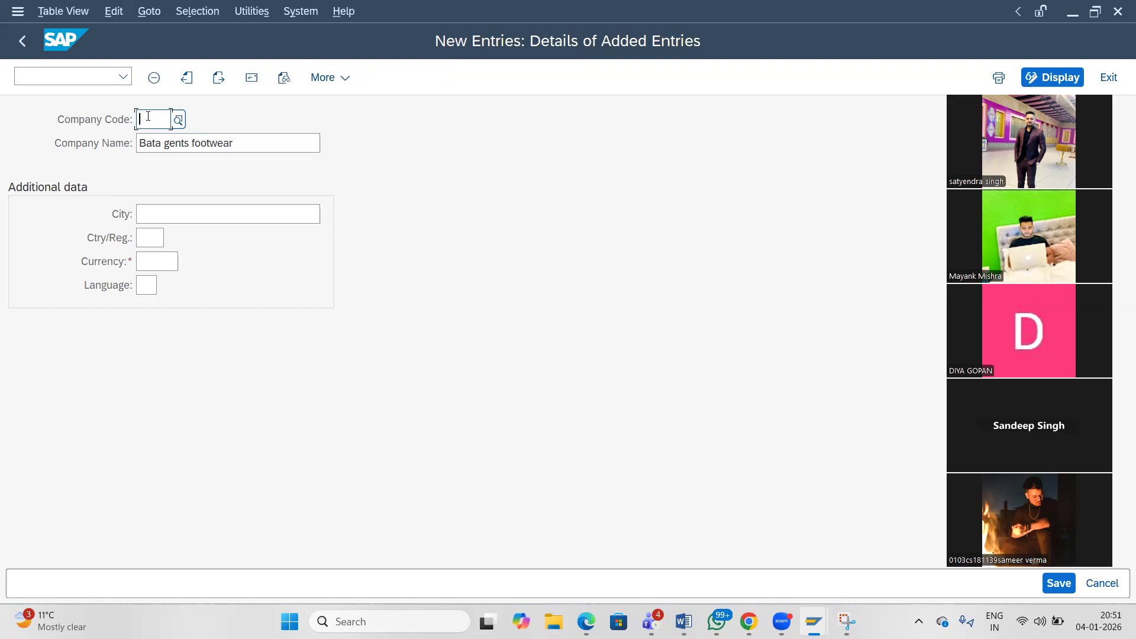
text(BAGF)
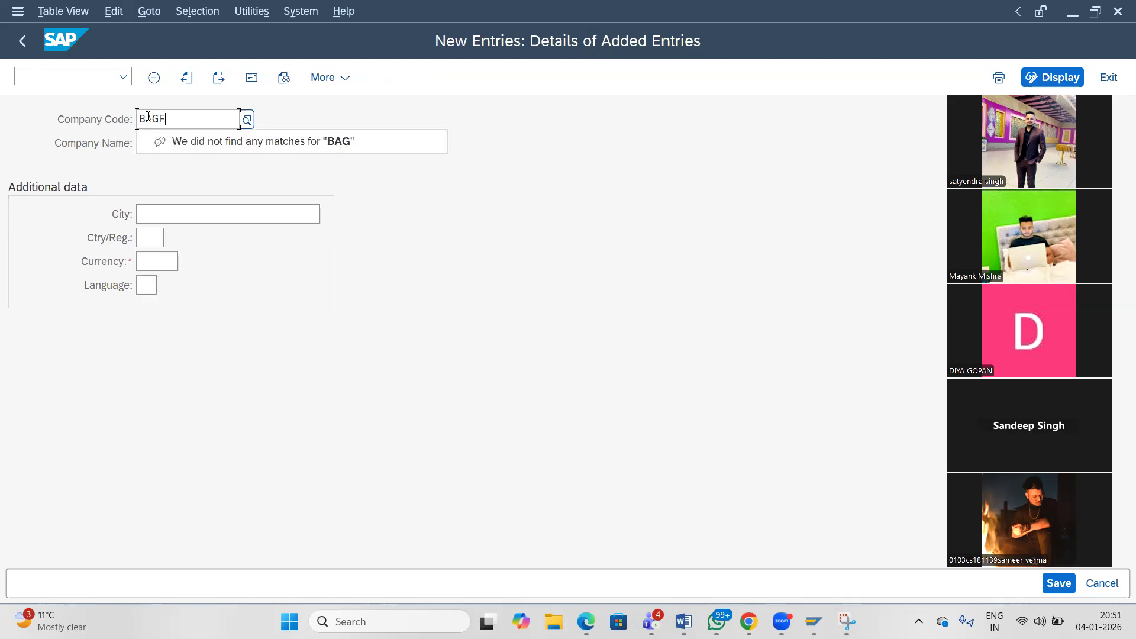
key(Return)
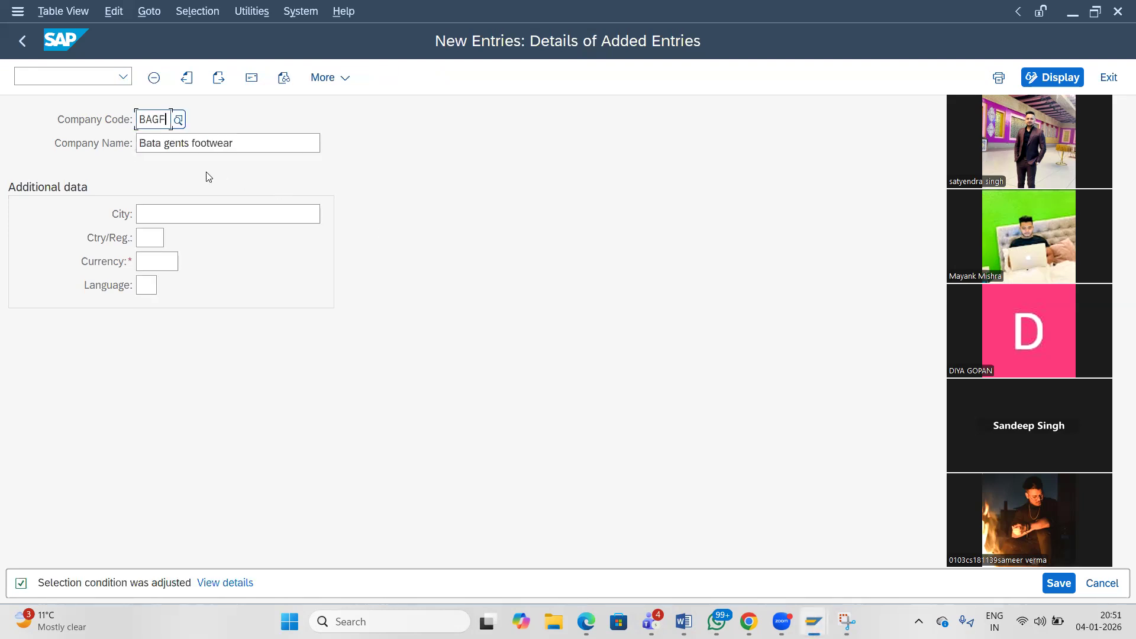
click(229, 143)
text(P)
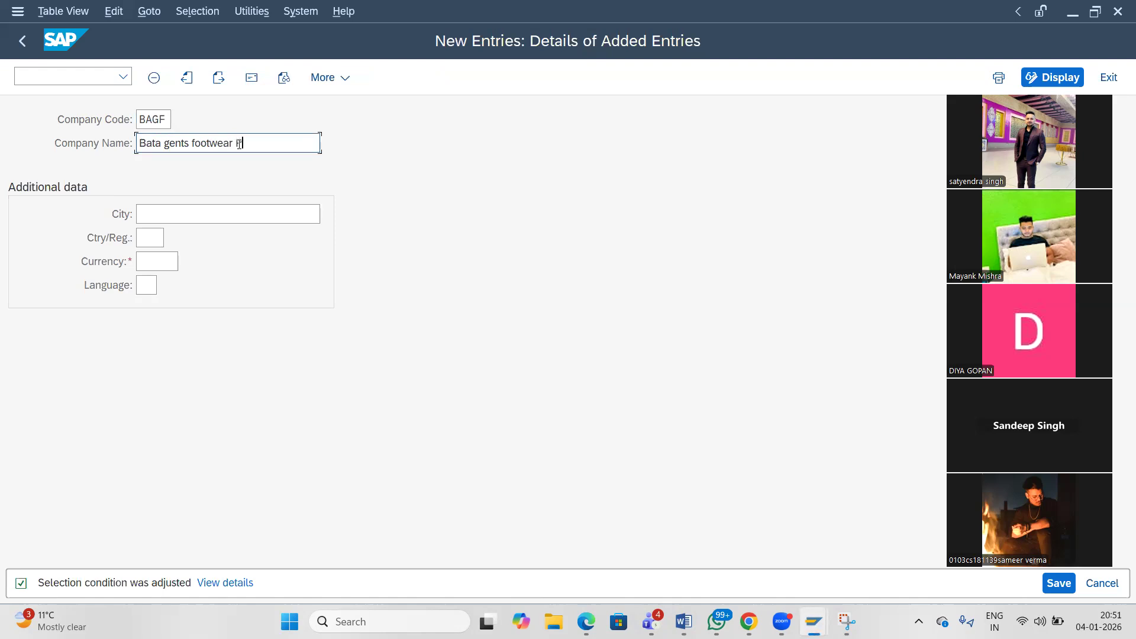
text(vt L)
Fill in the additional data with city Noida, country IN, currency INR and language EN.
click(183, 212)
text(Noida)
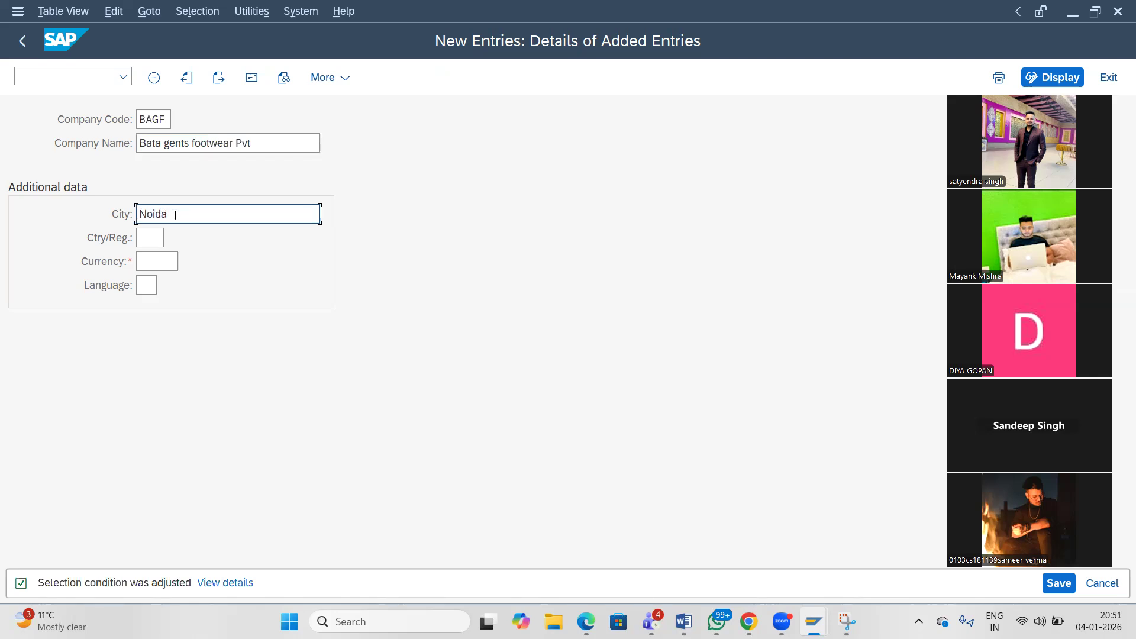
click(154, 236)
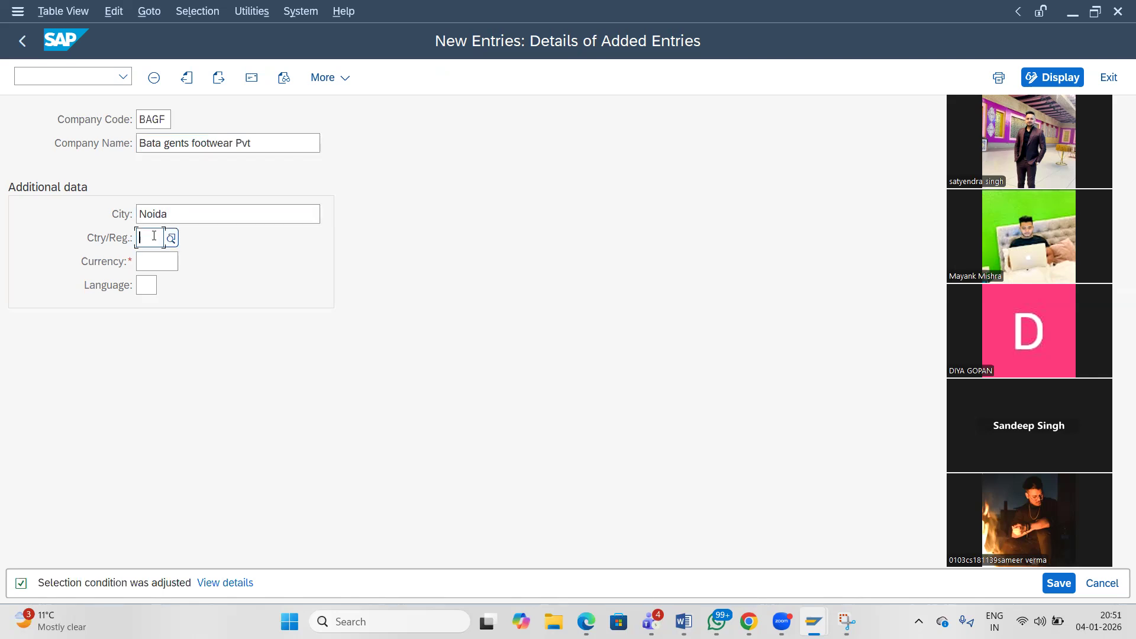
text(IN)
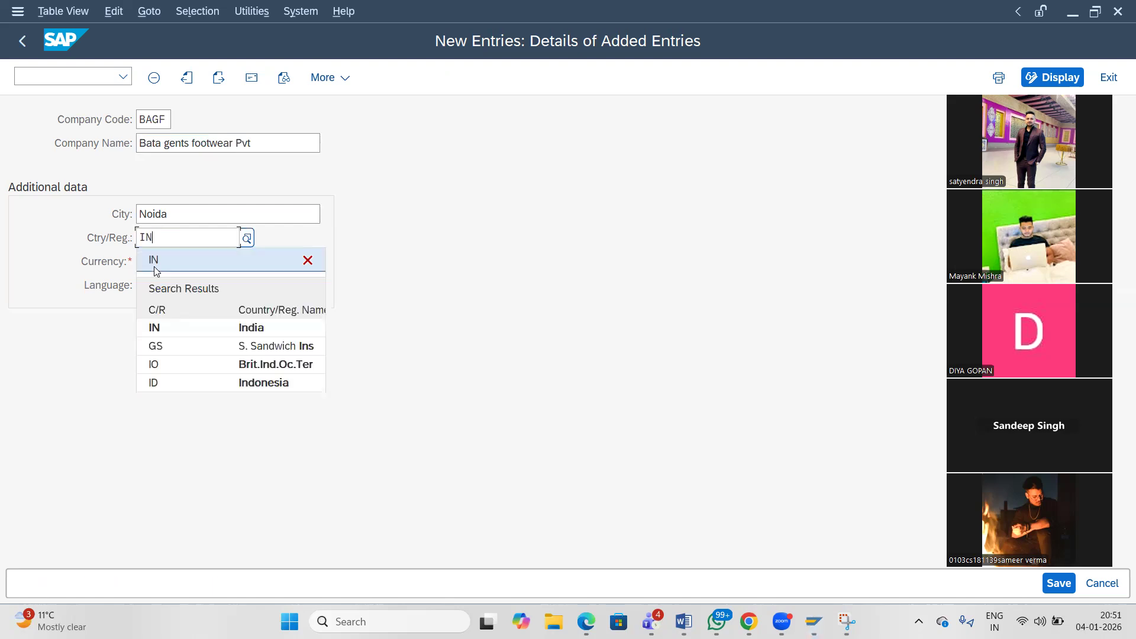
click(160, 329)
click(148, 263)
text(INR)
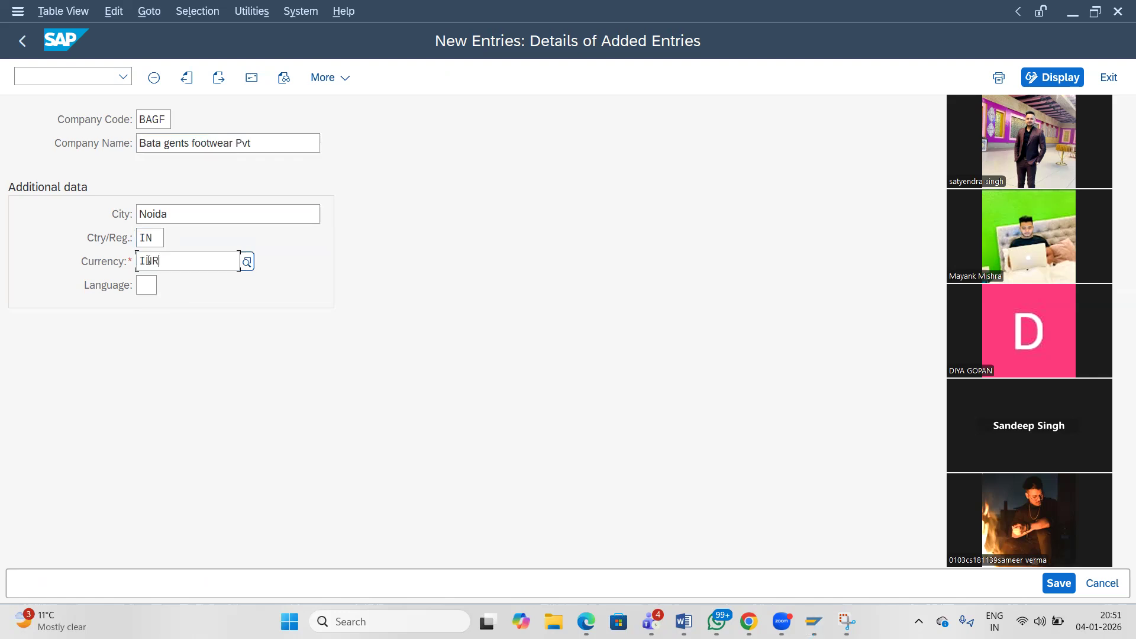
click(160, 353)
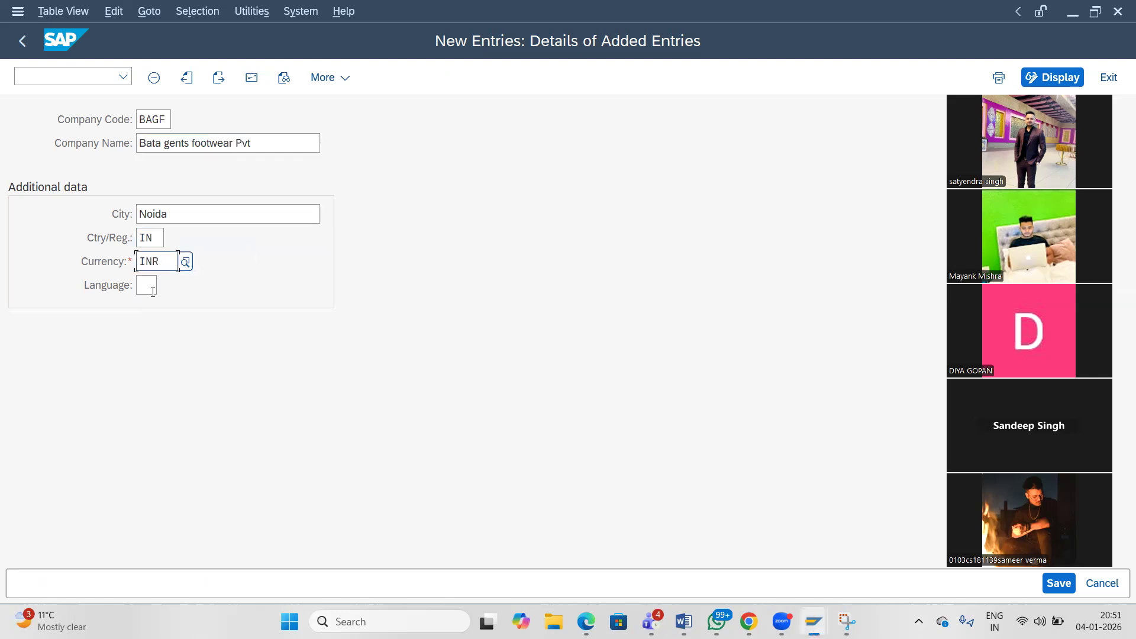
click(149, 287)
text(En)
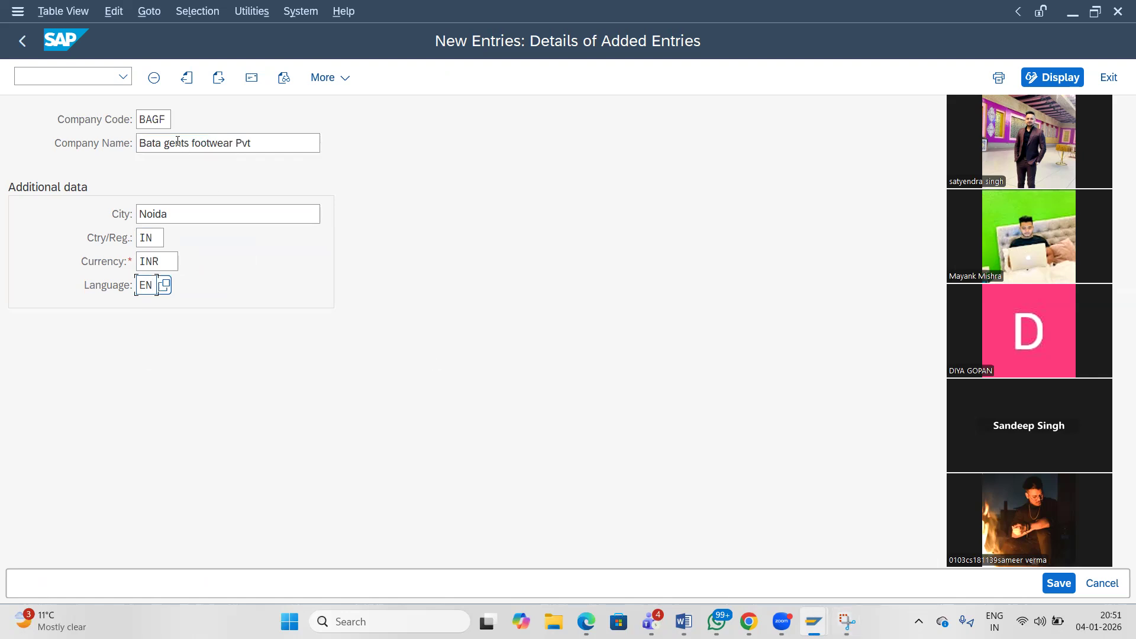
drag(139, 120, 166, 120)
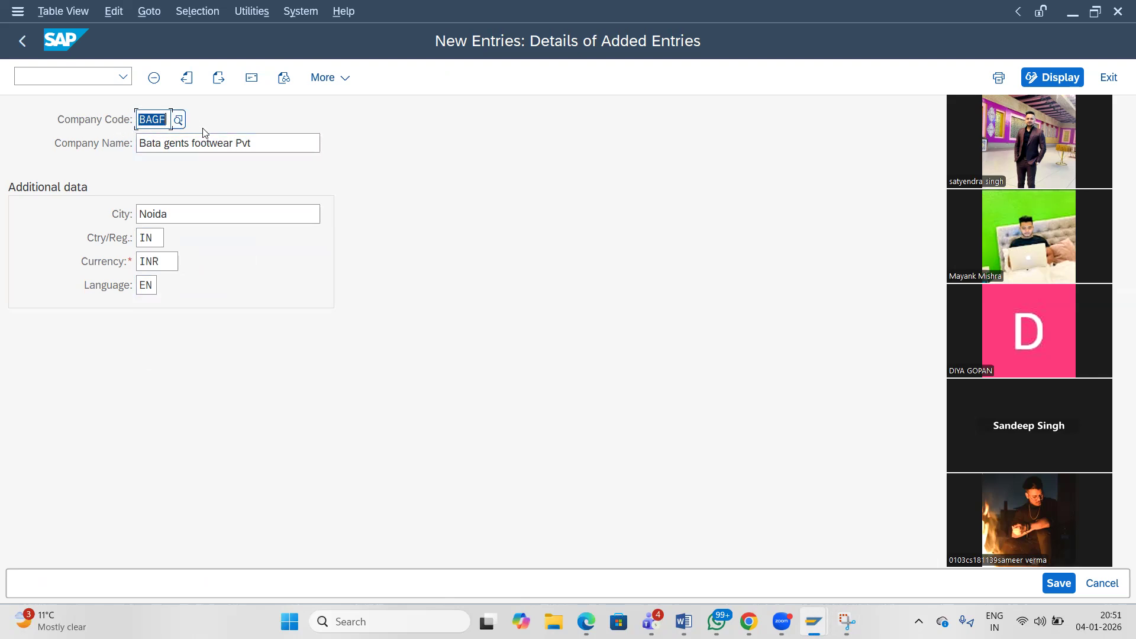
click(262, 143)
drag(261, 143, 112, 165)
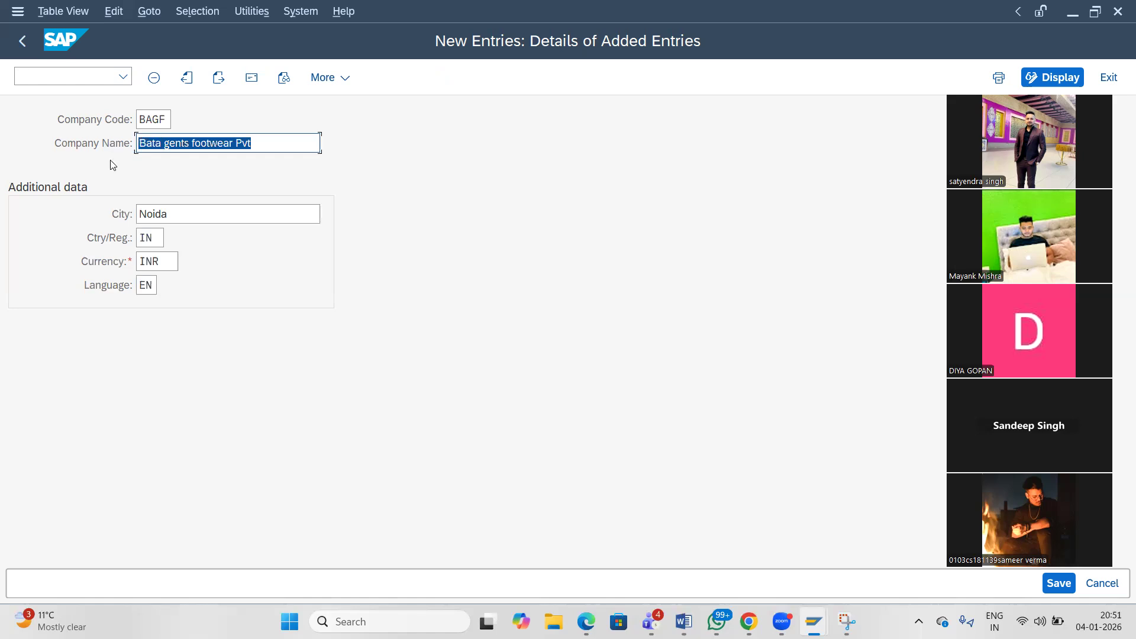
drag(141, 120, 171, 120)
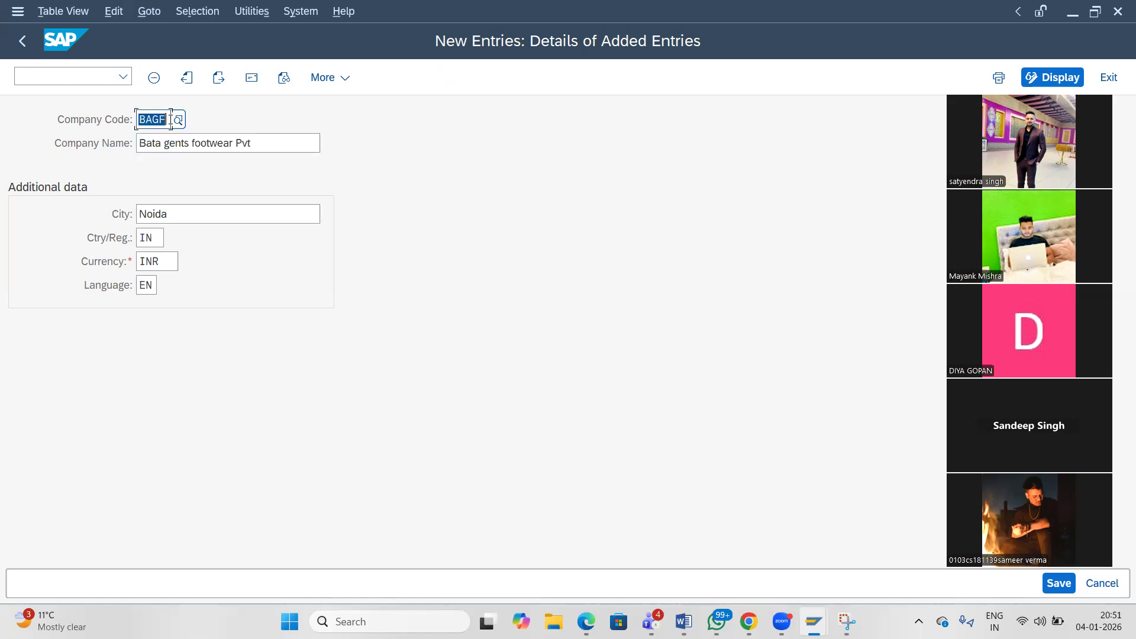
drag(255, 143, 179, 121)
click(149, 122)
Switch to Snipping Tool and capture the filled-in SAP New Entries: Details of Added Entries screen.
click(847, 621)
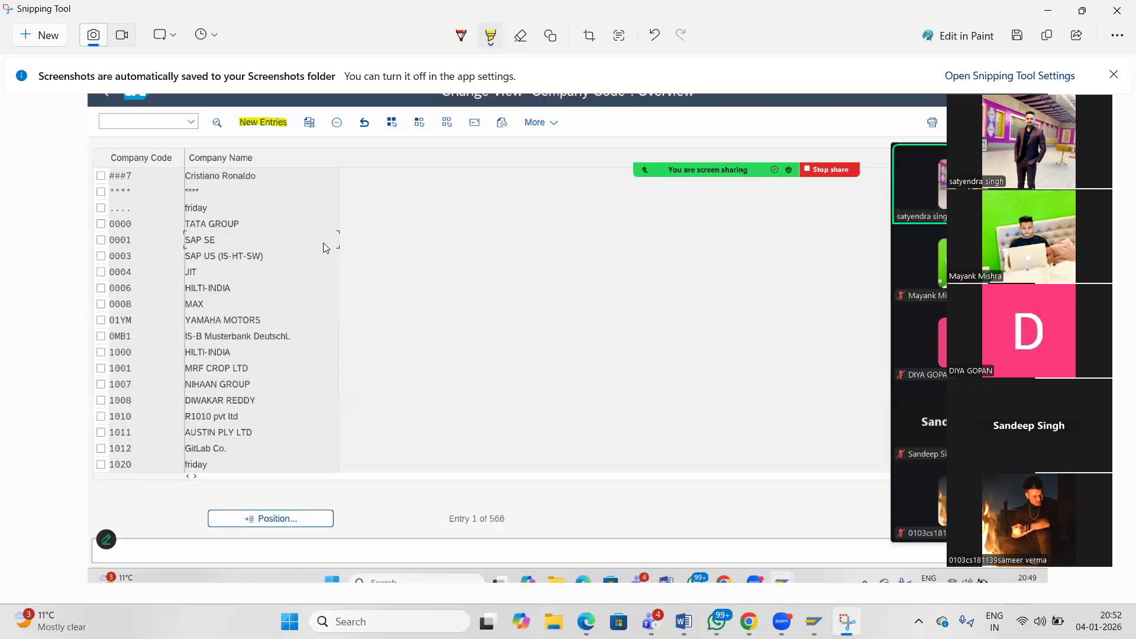
click(42, 37)
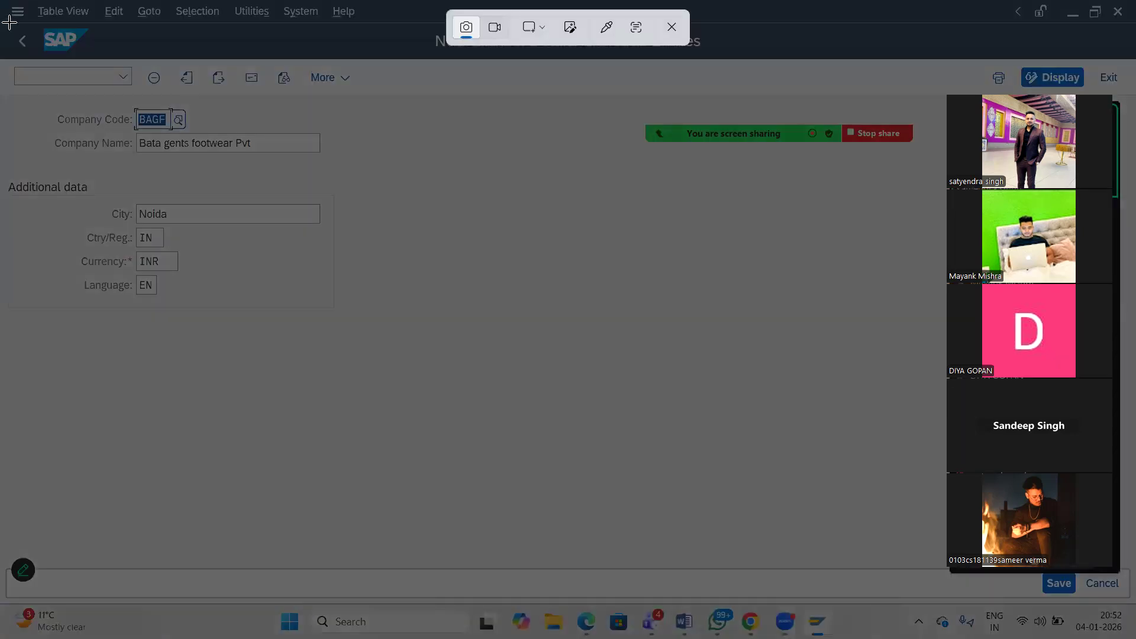
drag(2, 22, 1127, 613)
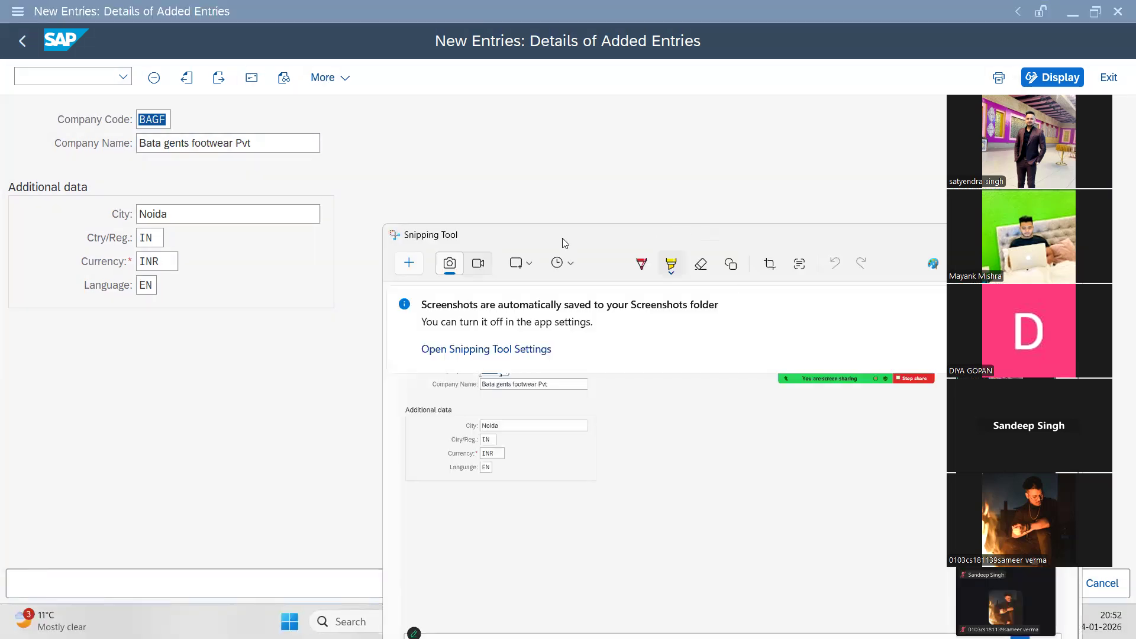
drag(565, 243, 353, 160)
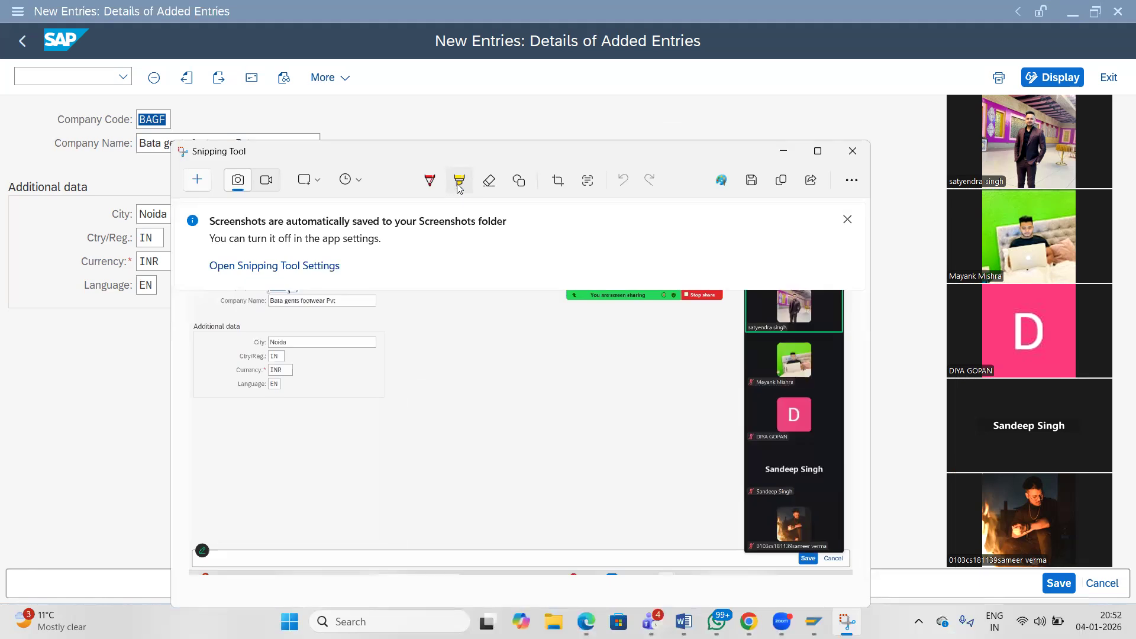
Highlight the company code, company name, city, country, currency and language values in yellow on the new screenshot.
click(459, 184)
click(661, 229)
double_click(723, 153)
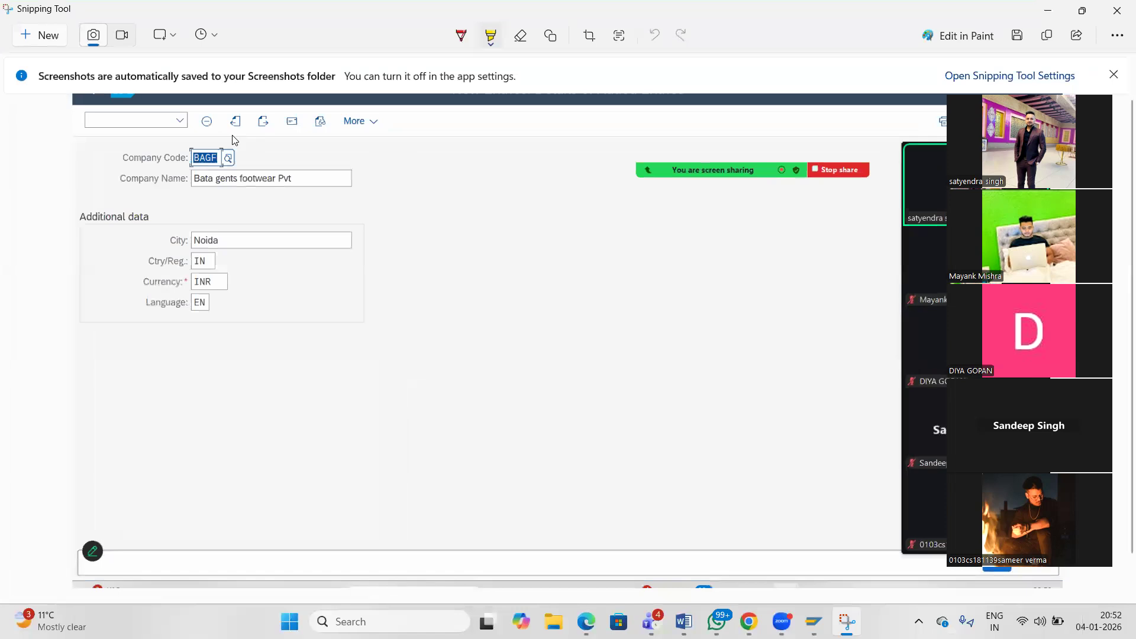
drag(247, 157, 181, 158)
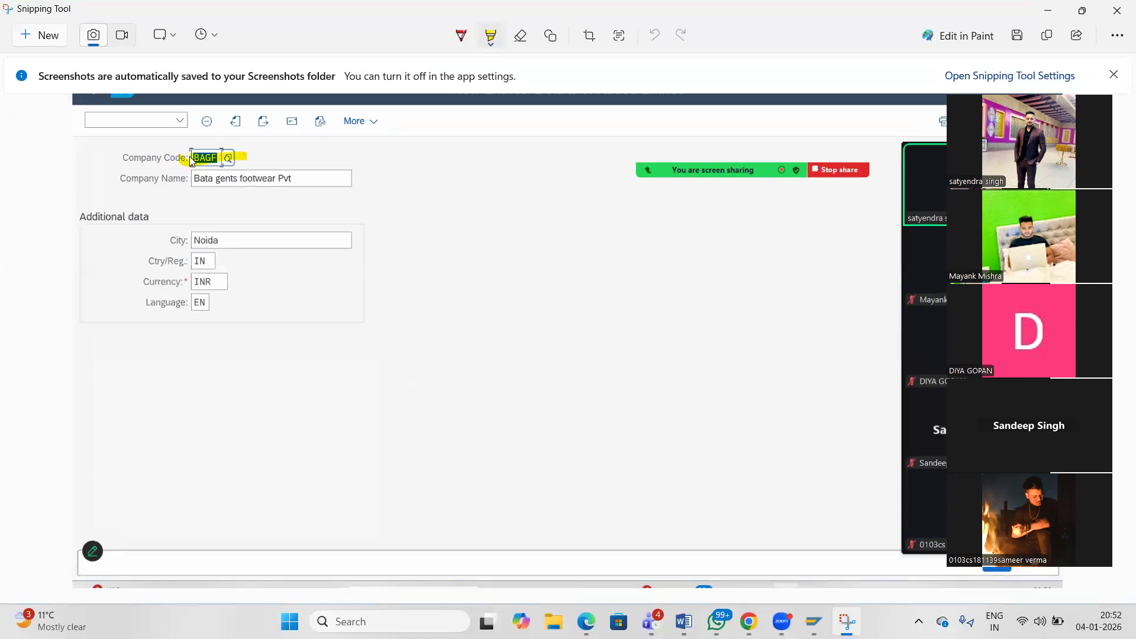
drag(300, 179, 183, 184)
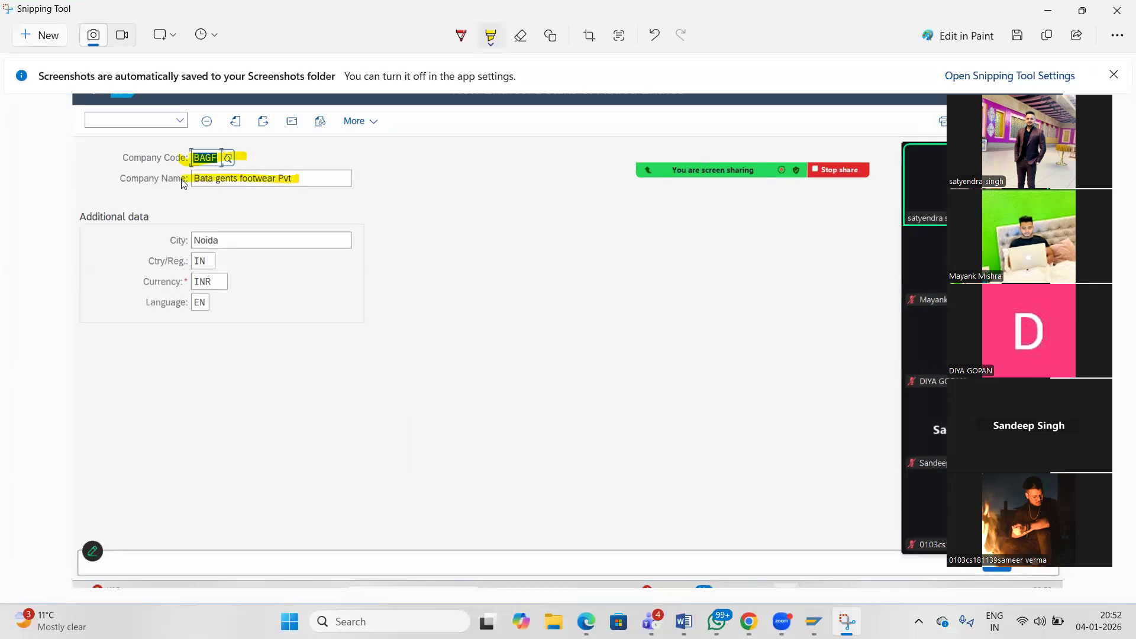
mouse_move(228, 239)
mouse_down()
mouse_move(166, 247)
mouse_move(186, 267)
mouse_move(187, 306)
mouse_up()
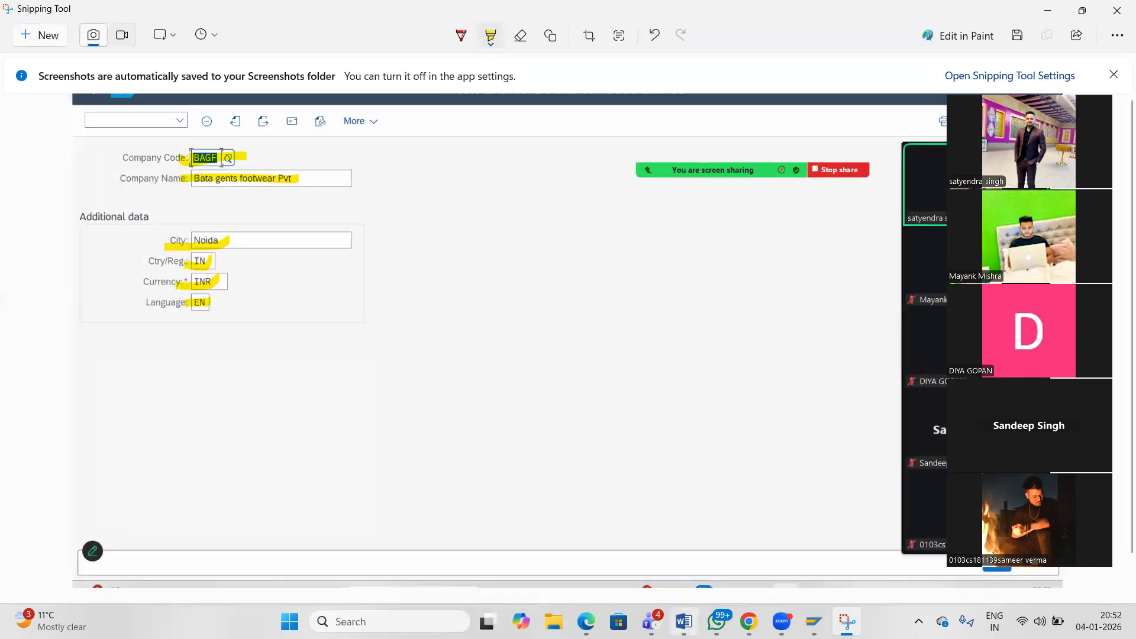
Switch to the Word document and paste the highlighted New Entries screenshot after the "CLCIK ON NEW ENTRIES" caption.
click(686, 564)
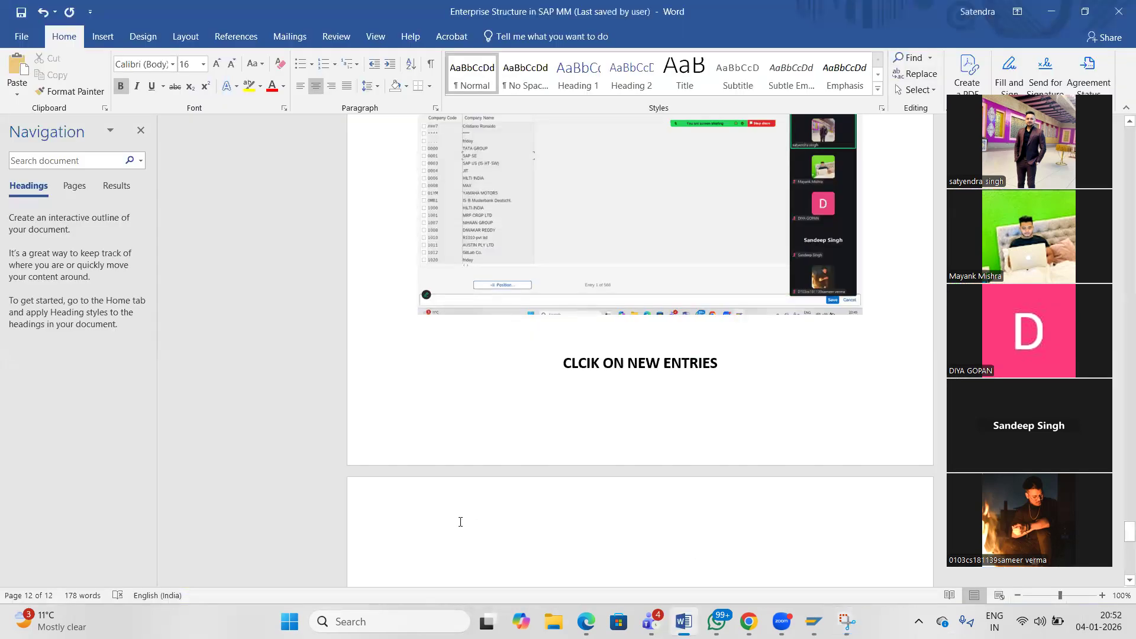
key(ctrl+v)
key(Return)
Add the caption "HERE YOU HAVE TO ENTER THE DETAILS OF YOUR COMPANY CODE" below the pasted New Entries screenshot.
text(H)
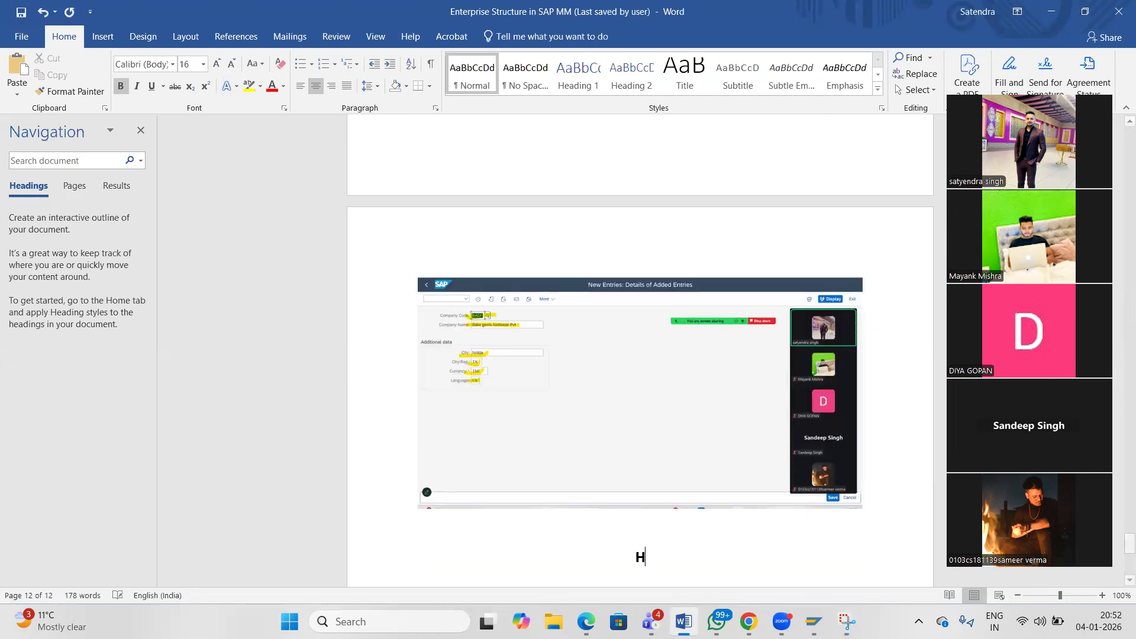
text(ERE YOU HAVE)
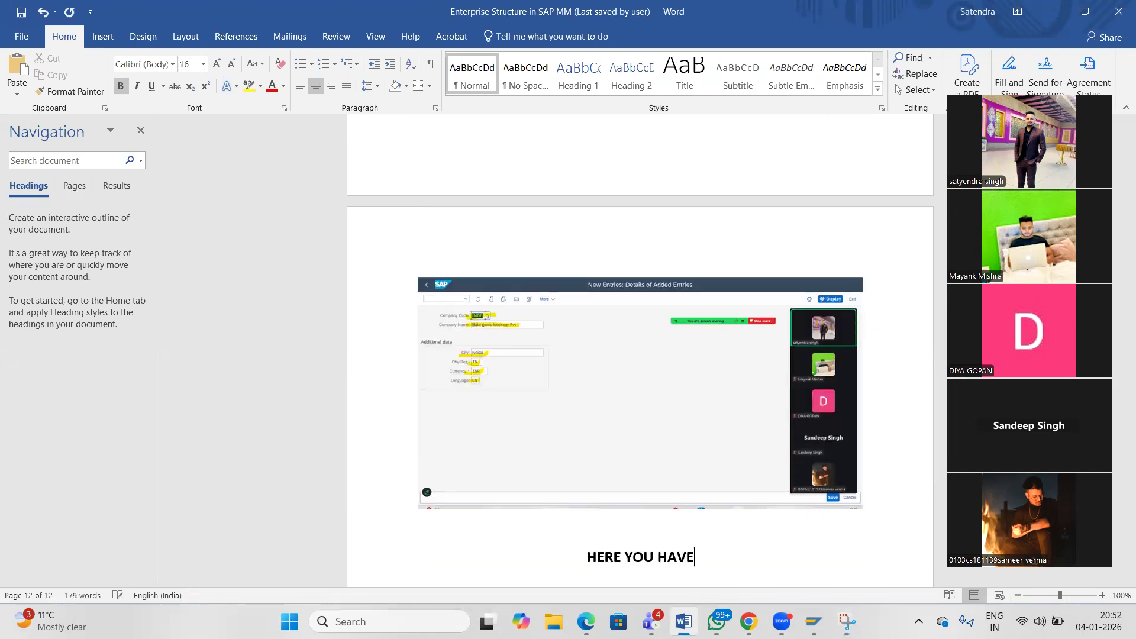
text( TO ENTER THE )
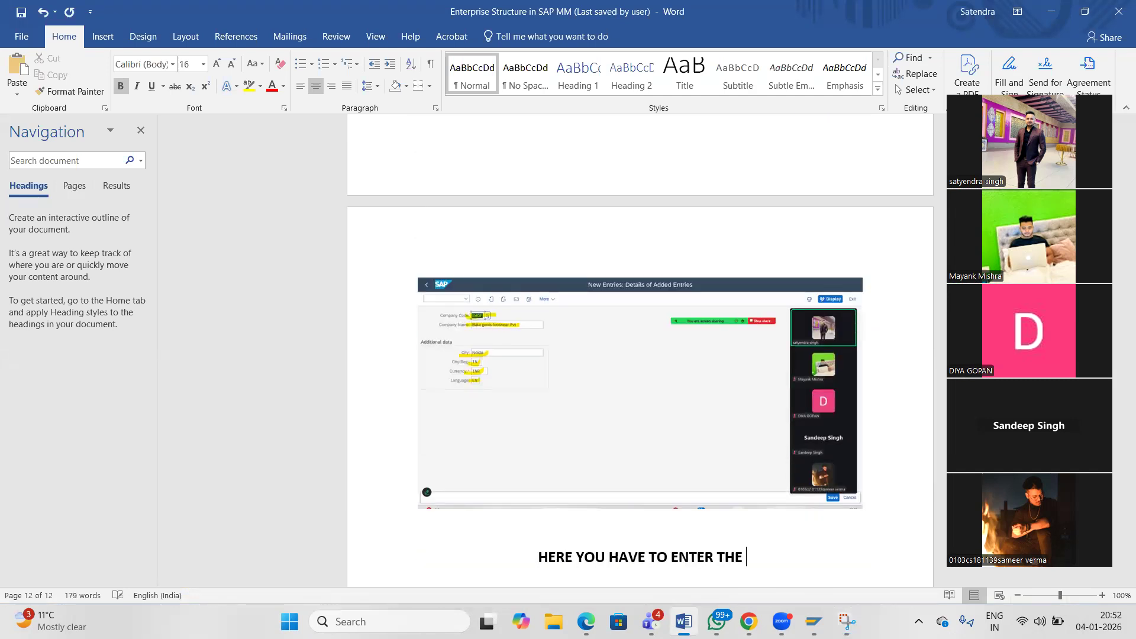
text(DETAILS OF )
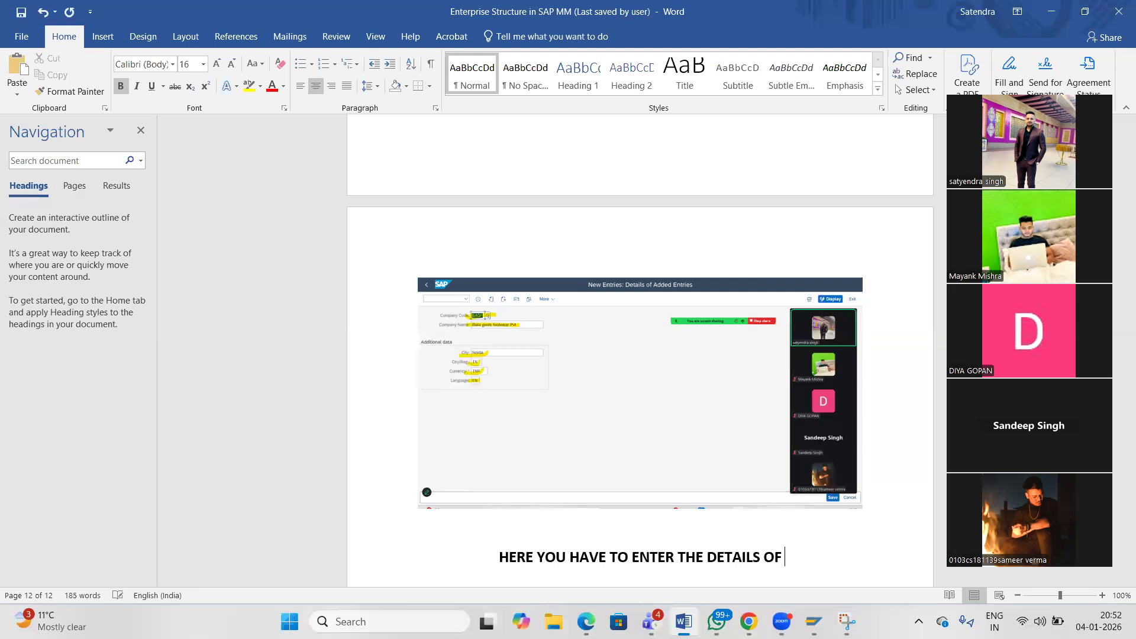
text(YOUR COM)
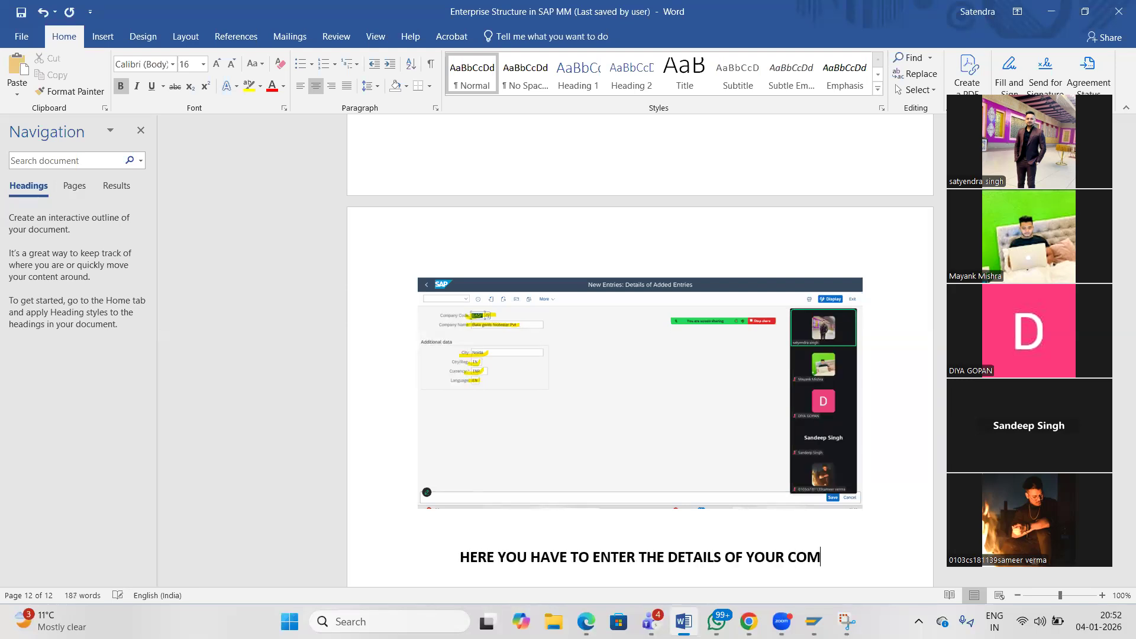
text(PANY CODE)
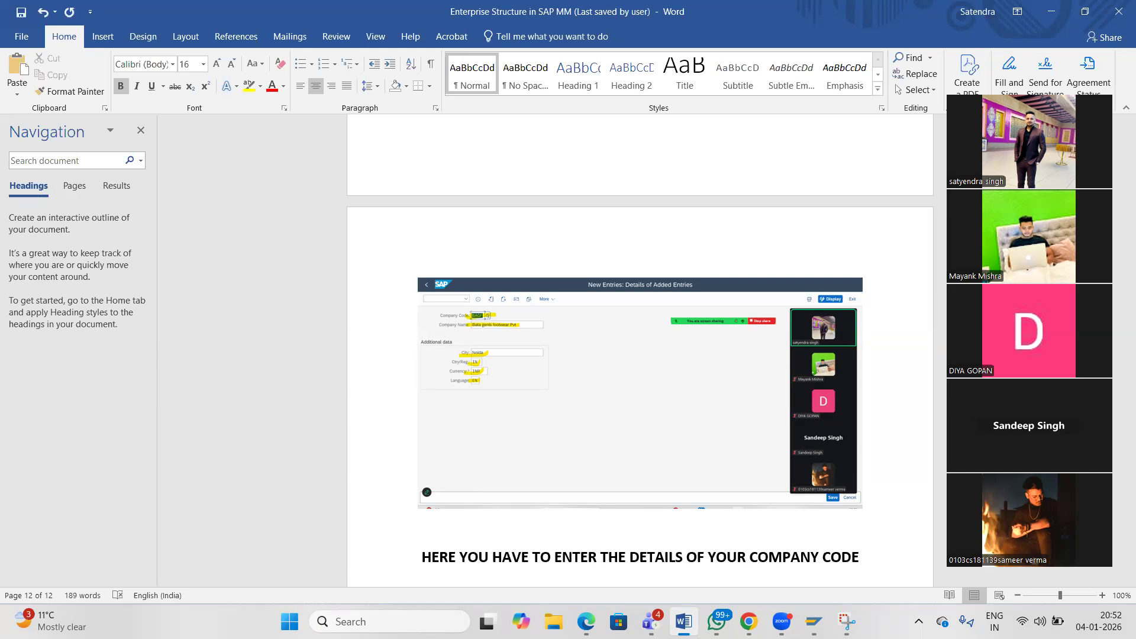
Bring up the SAP New Entries: Details of Added Entries screen and capture it again with Snipping Tool.
key(alt+Tab)
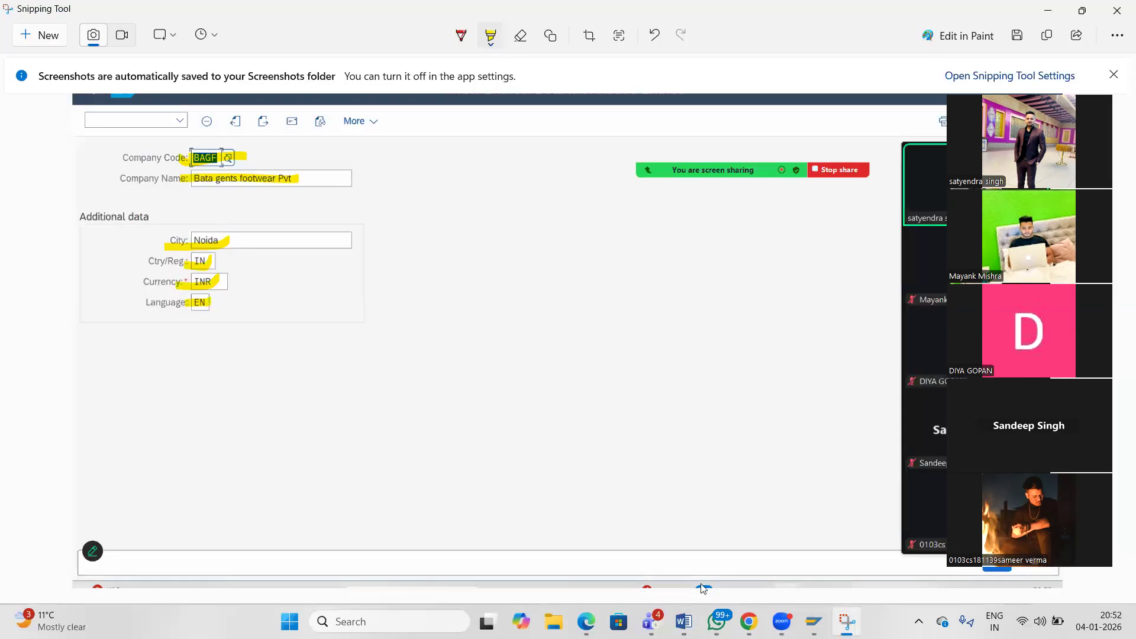
mouse_move(814, 621)
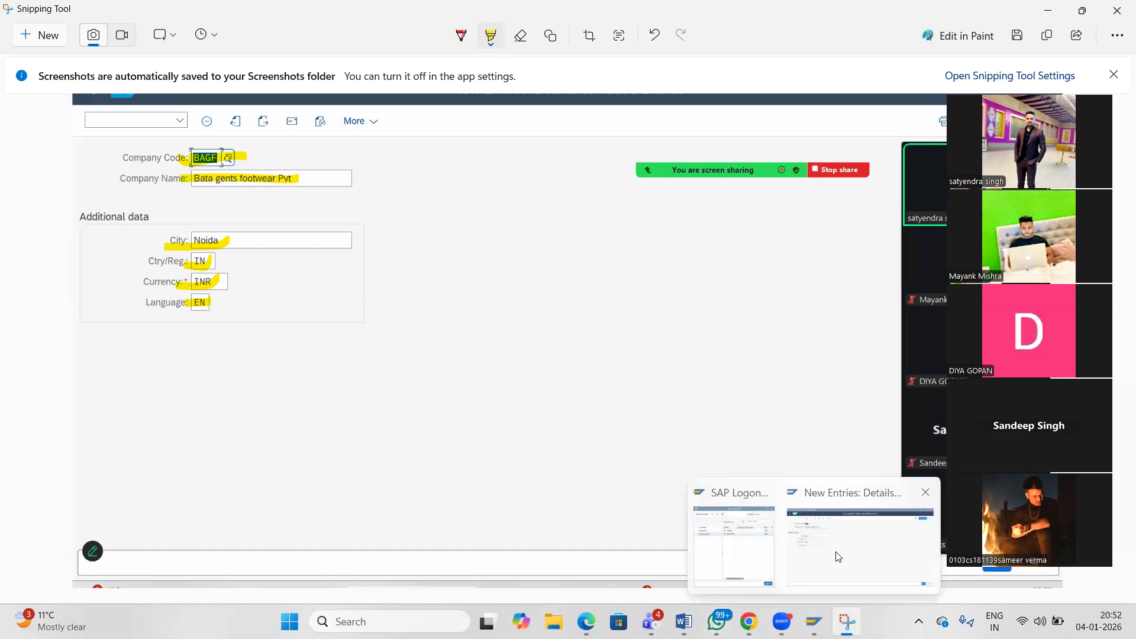
click(838, 557)
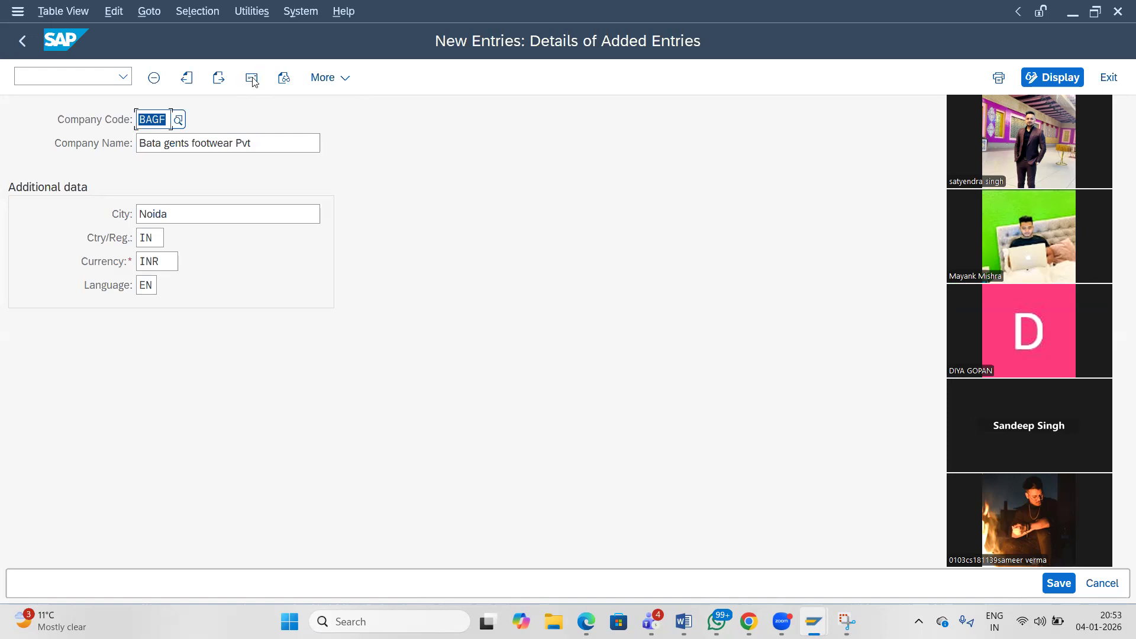
click(846, 618)
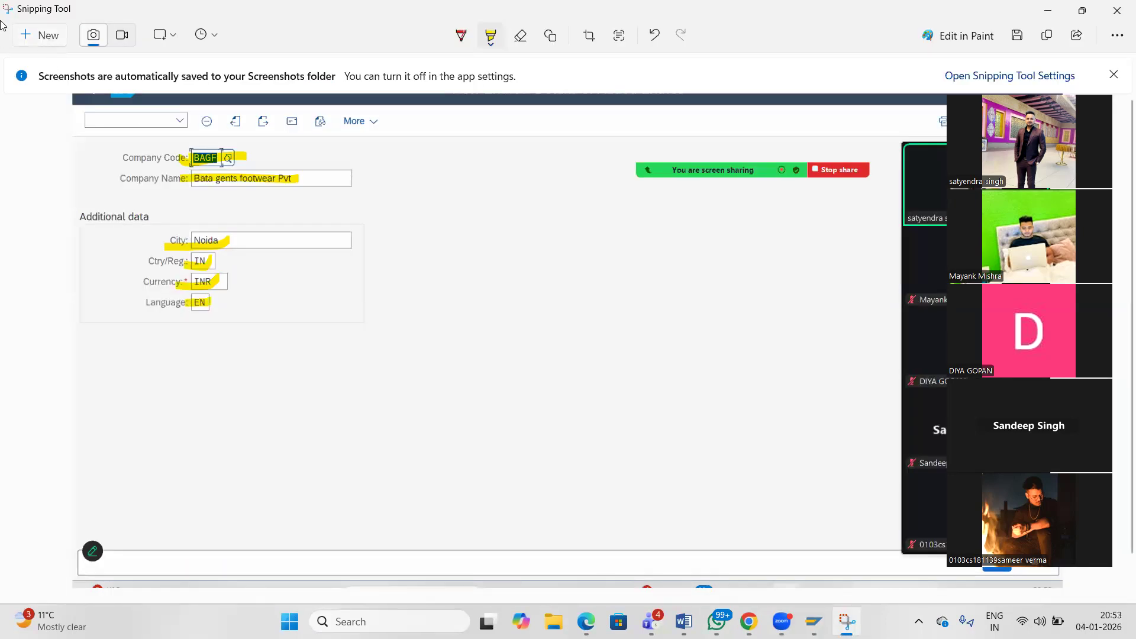
click(47, 36)
drag(152, 173, 1082, 638)
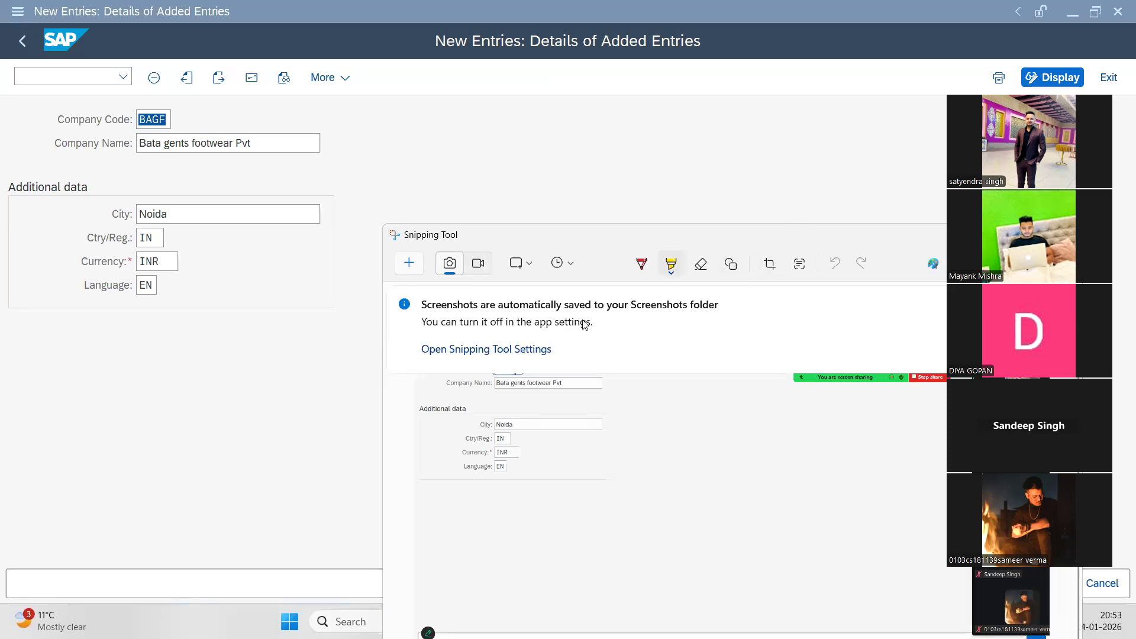
drag(793, 222, 555, 118)
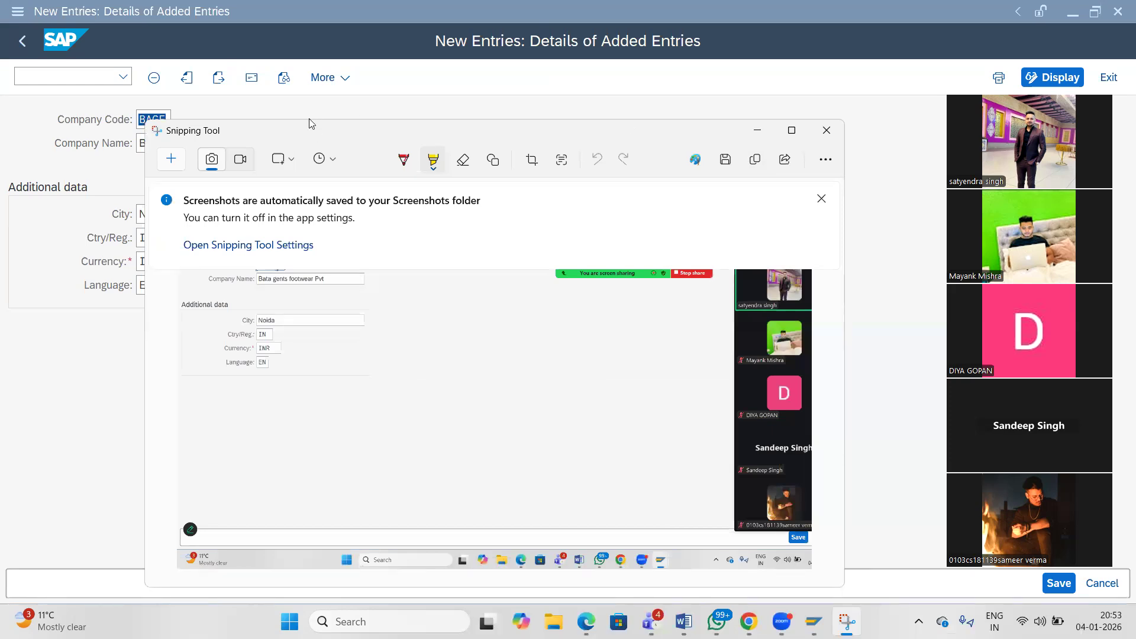
drag(309, 123, 258, 111)
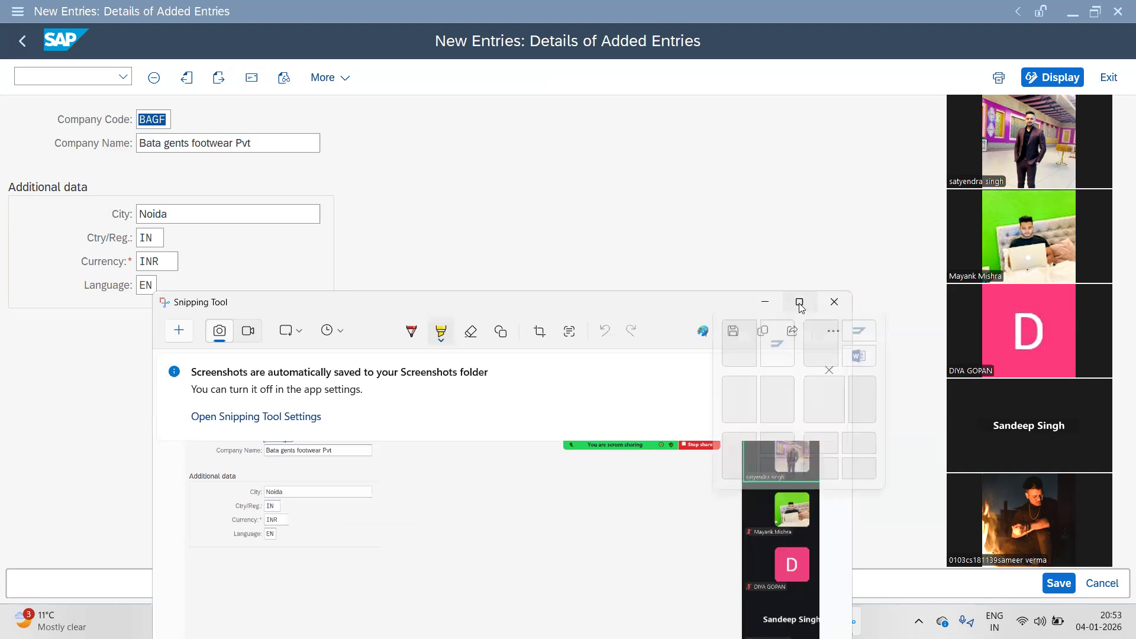
click(798, 300)
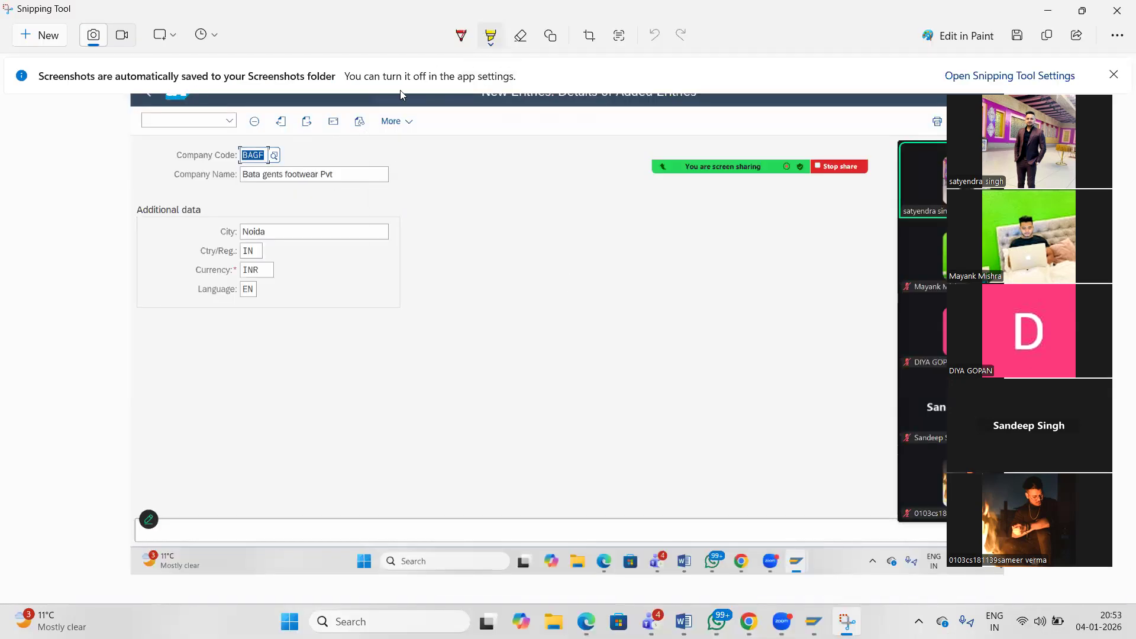
Highlight the address icon in yellow on the new screenshot and copy the image.
click(490, 37)
click(334, 123)
drag(335, 123, 330, 126)
key(ctrl+c)
Switch to the Word document and paste the highlighted address icon screenshot below the company code details caption.
key(alt+Tab)
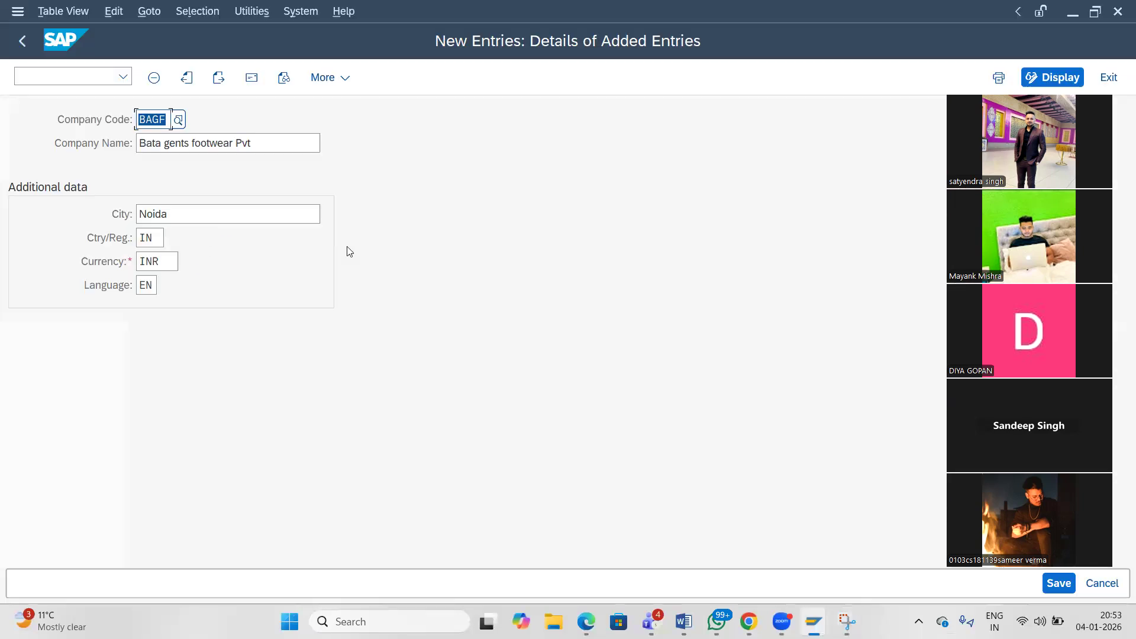
click(684, 621)
scroll(862, 553, down, 3)
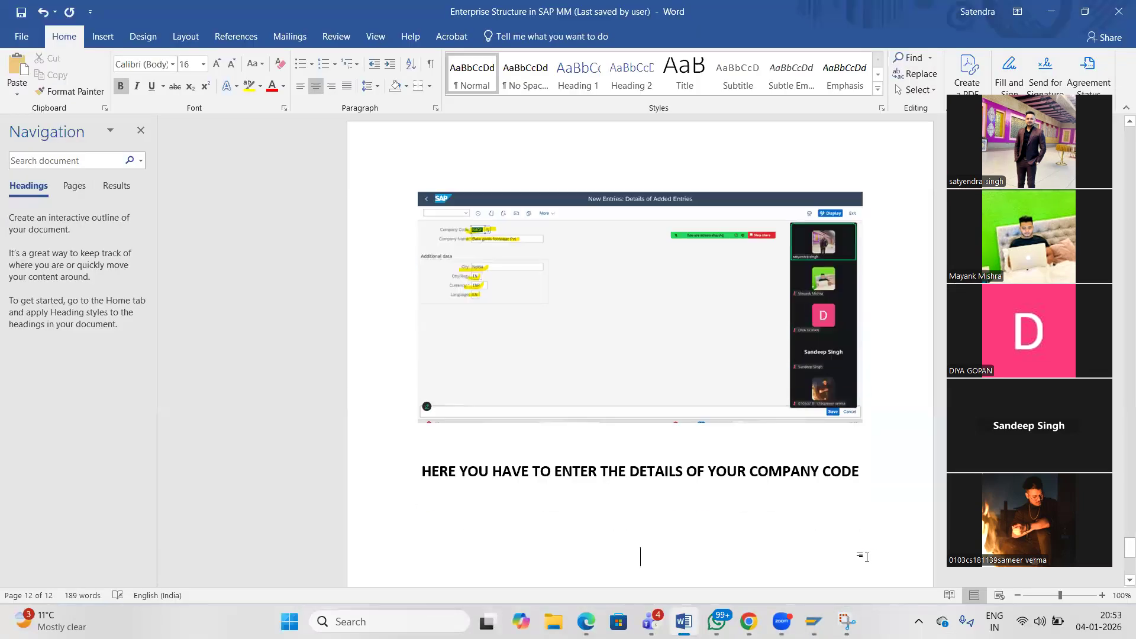
key(ctrl+v)
click(566, 442)
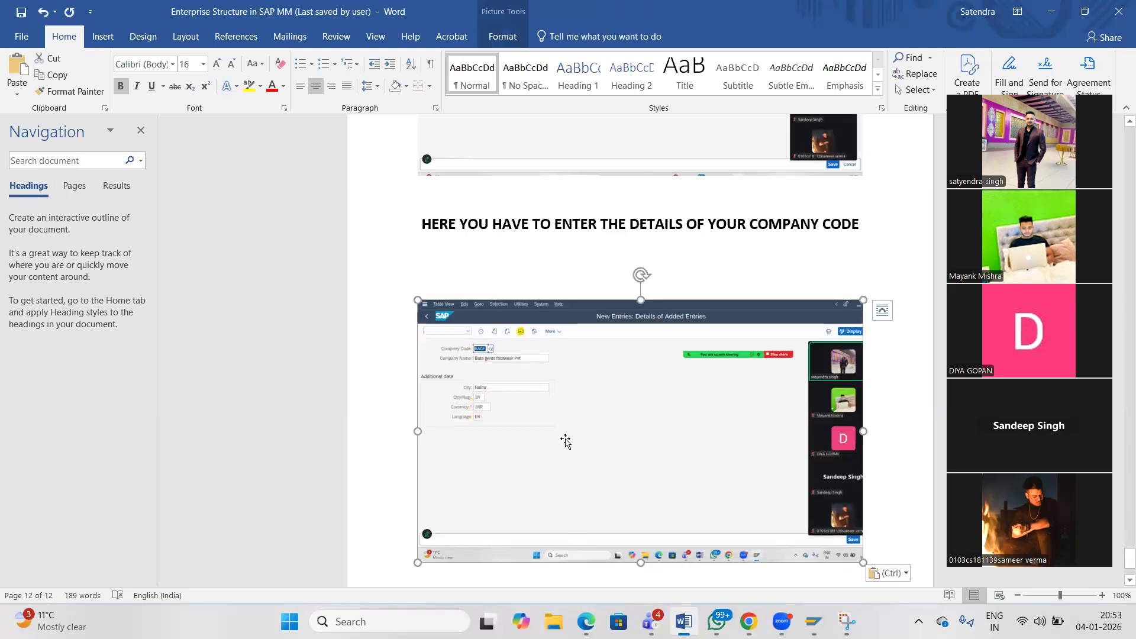
key(Return)
key(Return)
key(BackSpace)
key(BackSpace)
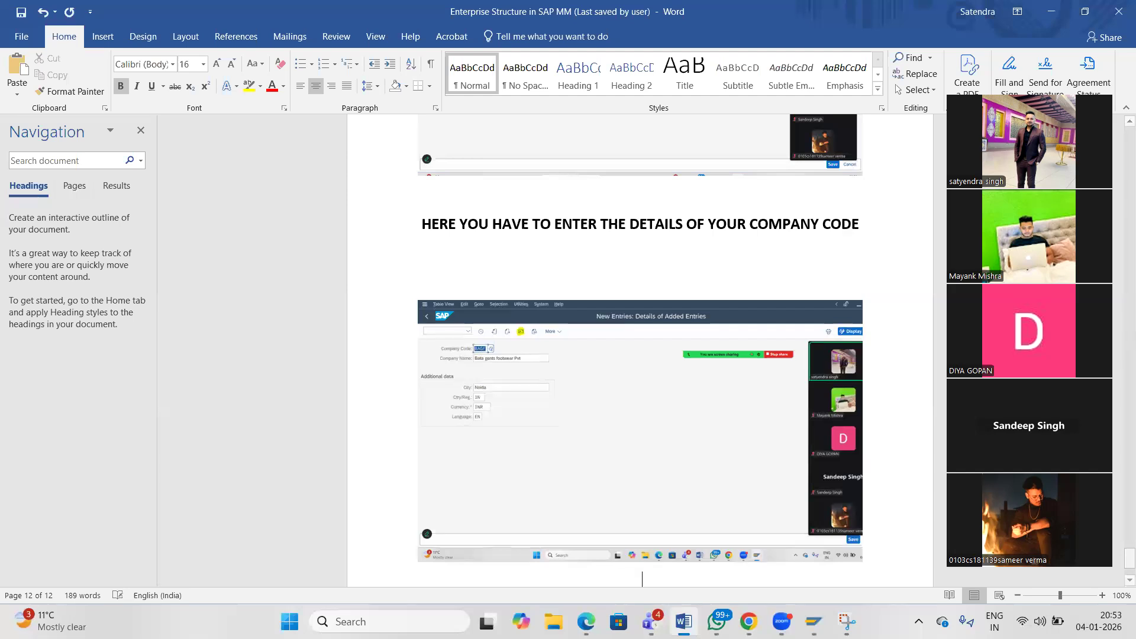
Caption the pasted screenshot "CLCIK ON ADDRESS BUTTON" and add blank lines below it.
key(Return)
text(CLCIK ON A)
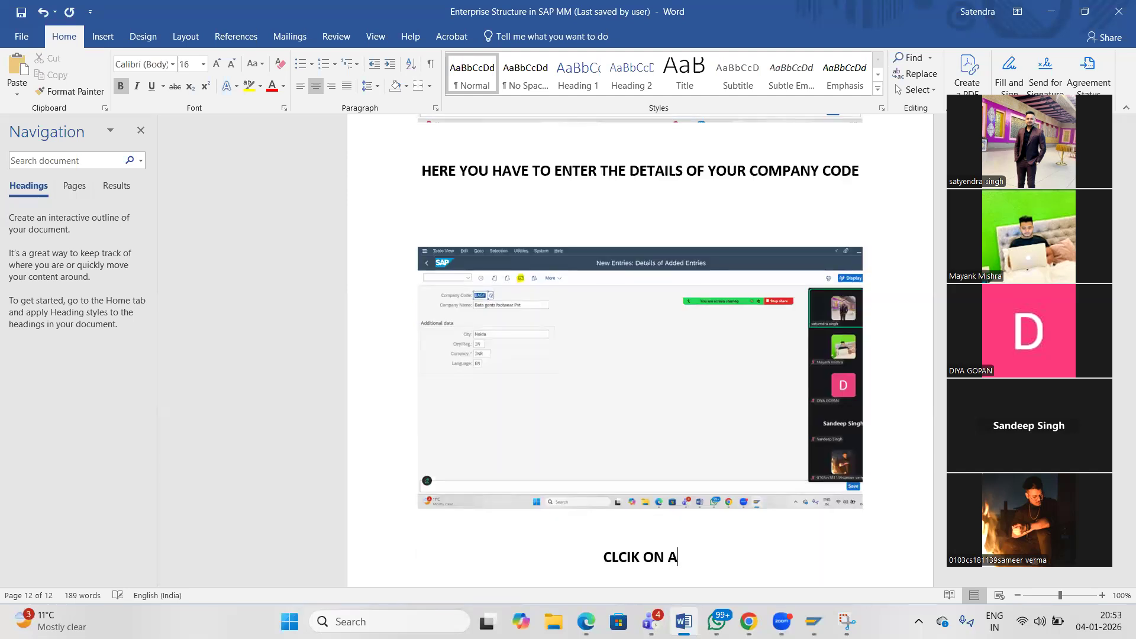
text(DDRESS BUTTON)
key(Return)
key(Return)
key(Return)
key(Return)
Switch to SAP, open the address form for company code BAGF and set the title to Company.
key(alt+Tab)
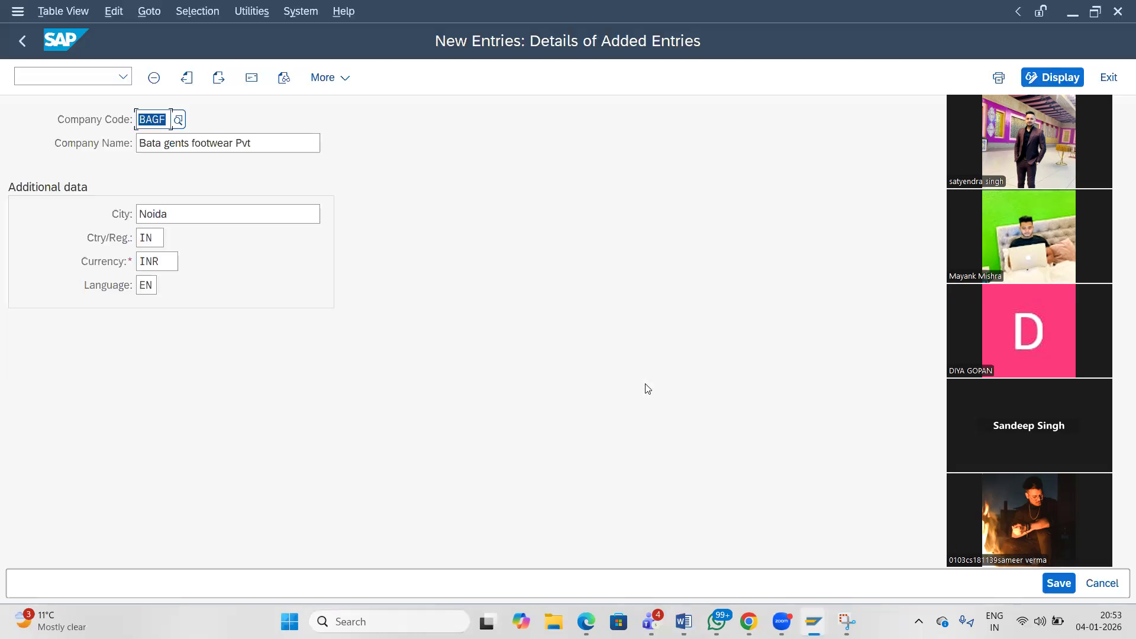
click(251, 79)
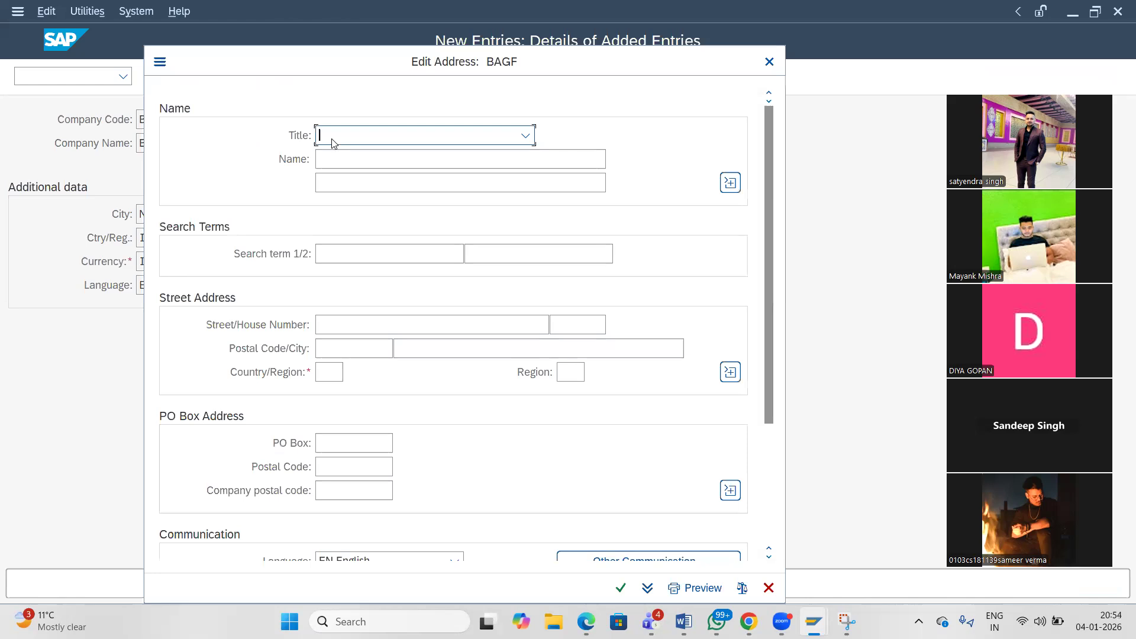
click(332, 142)
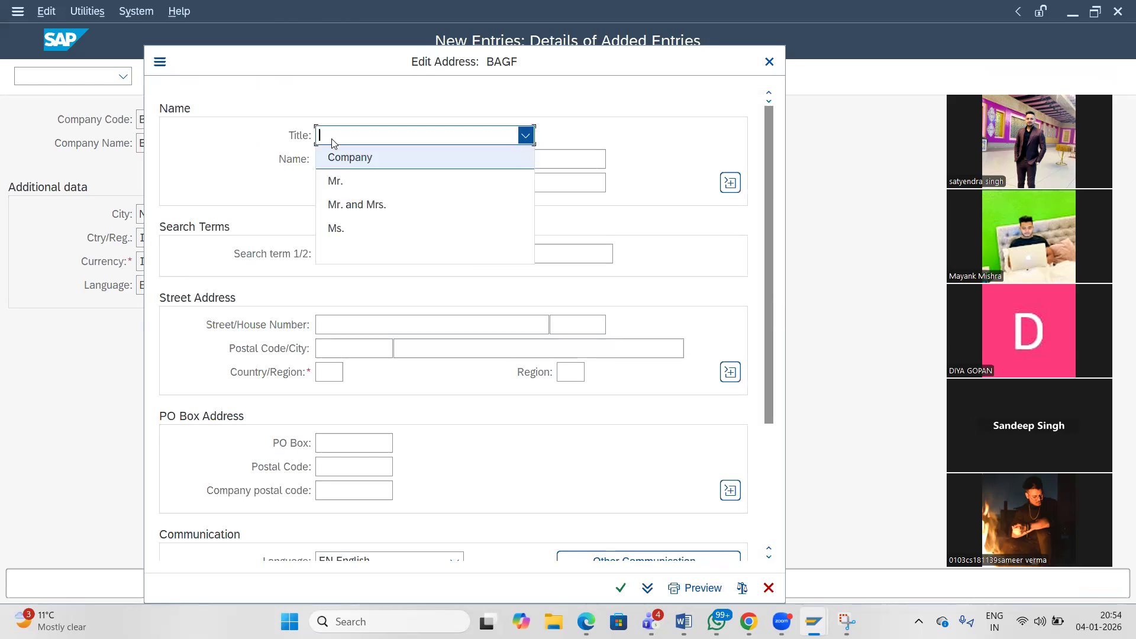
click(361, 157)
Enter the name "Bata gents footwear pvt ltd" and the first search term "bata" in the address form.
click(359, 160)
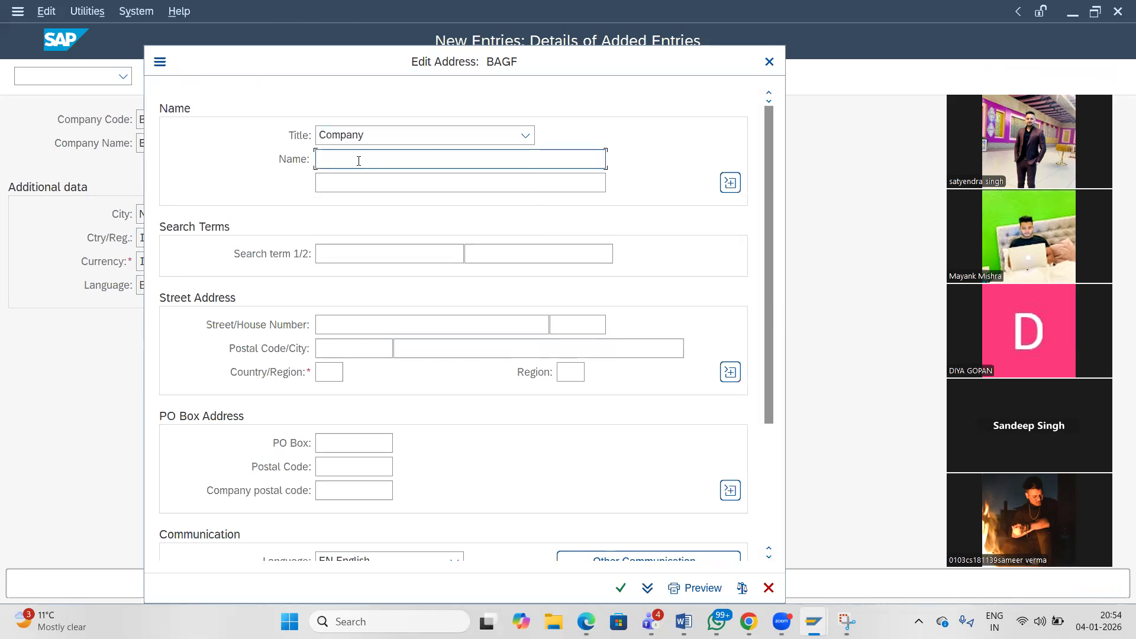
text(Bata gents footwear pvt ltd)
click(333, 254)
text(bata)
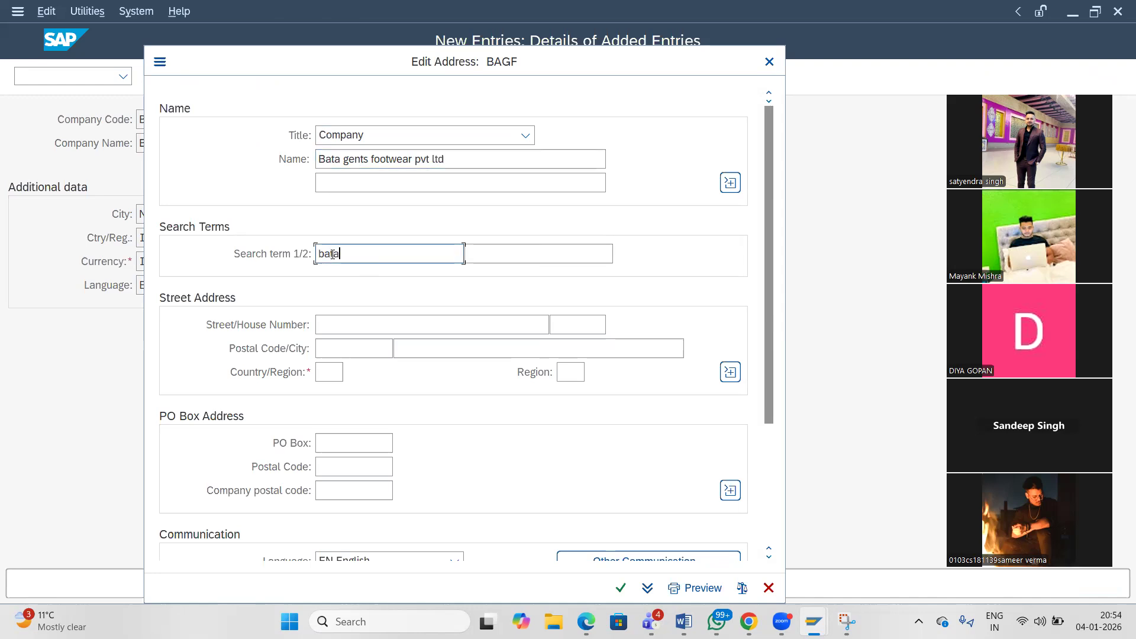
Fill in the street/house number and postal code of the street address and set the city to Noida.
click(346, 324)
text(12344)
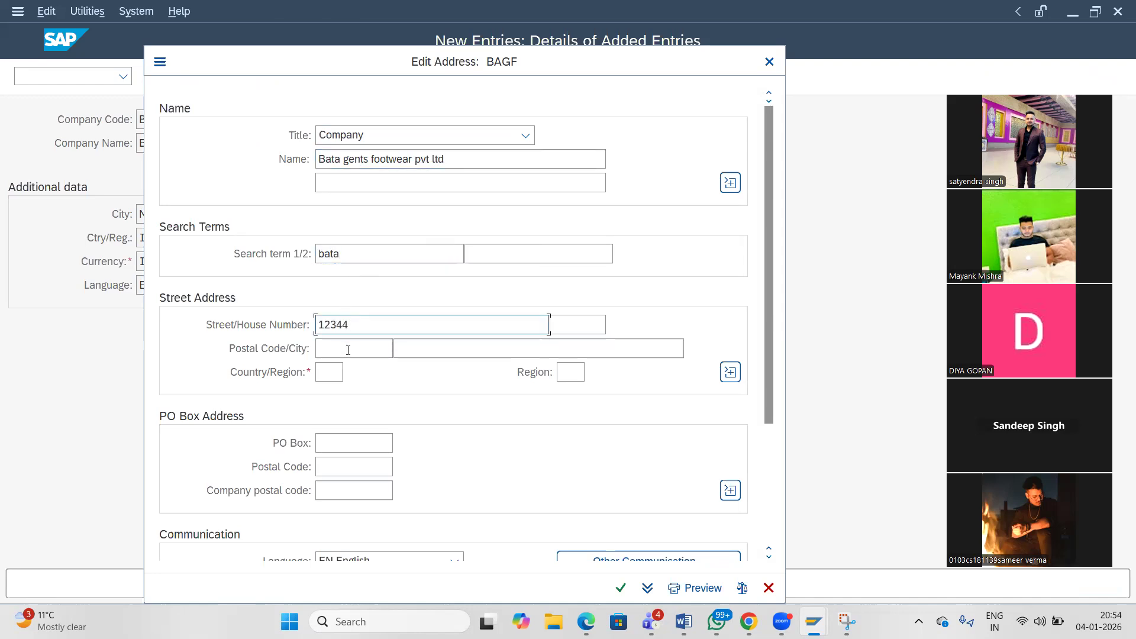
click(347, 350)
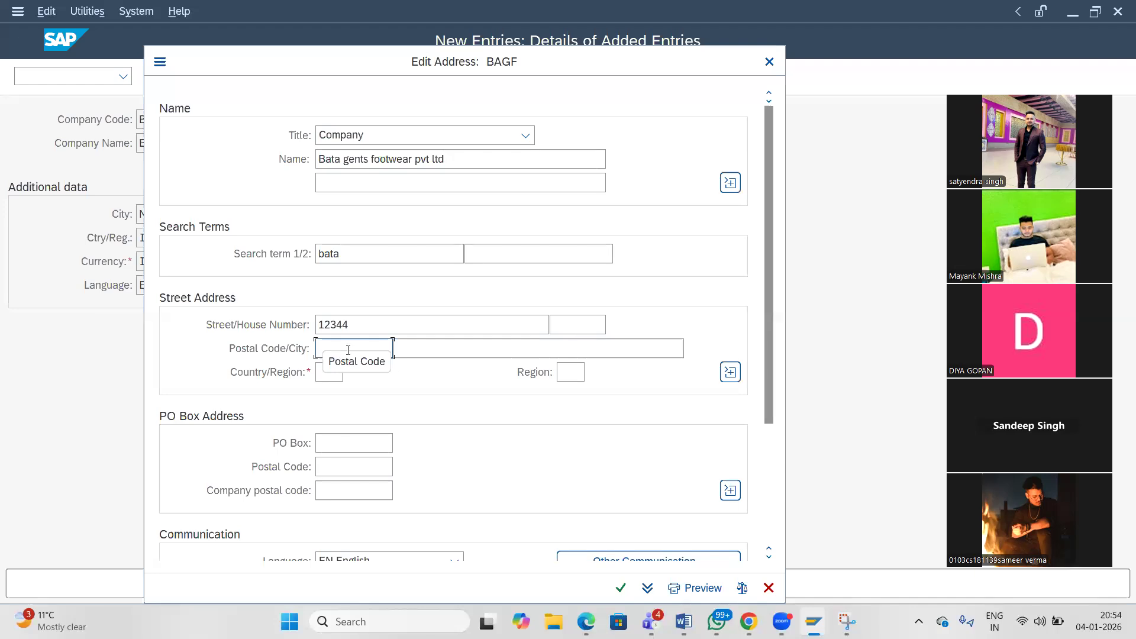
text(543675)
click(435, 347)
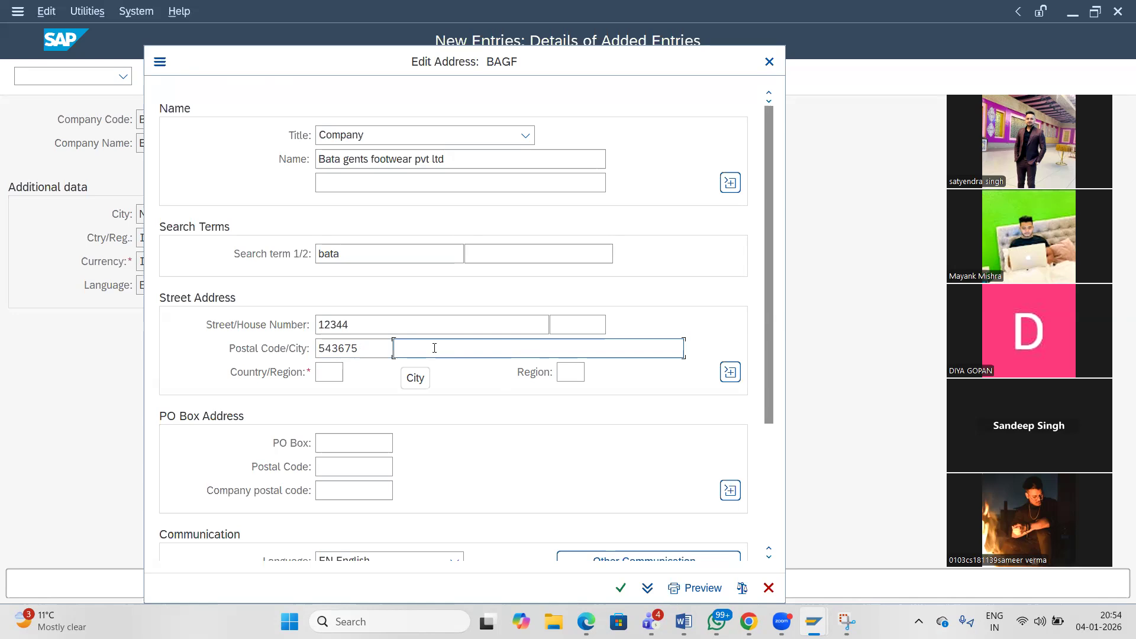
text(Noida)
Set the street address country to IN (India) and choose region 24, Uttar Pradesh, from the region value list.
click(329, 372)
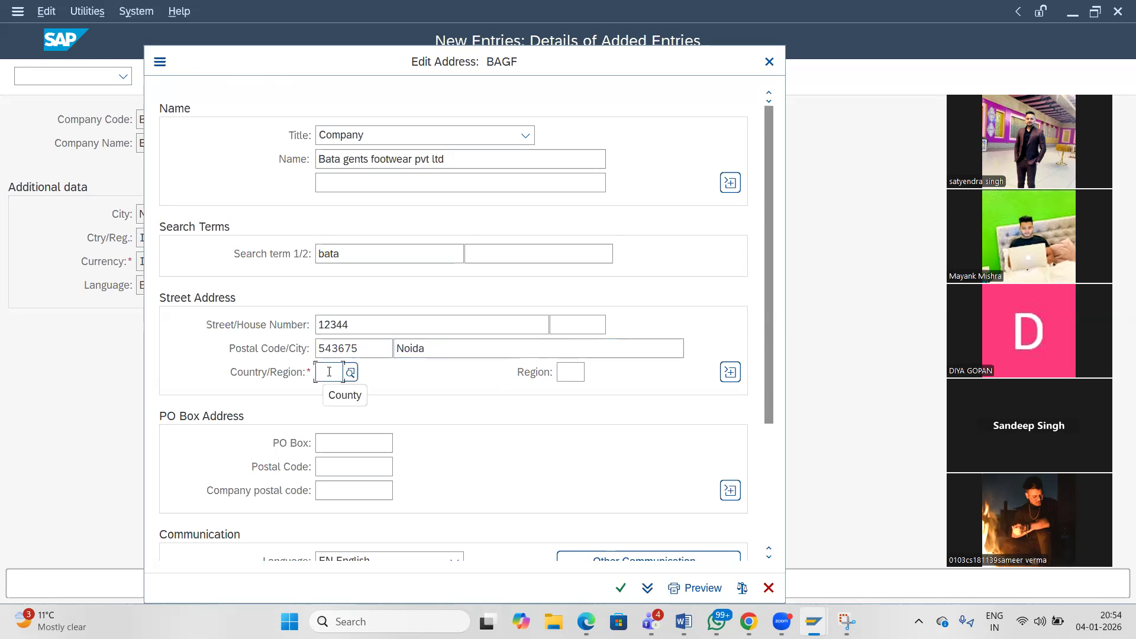
text(in)
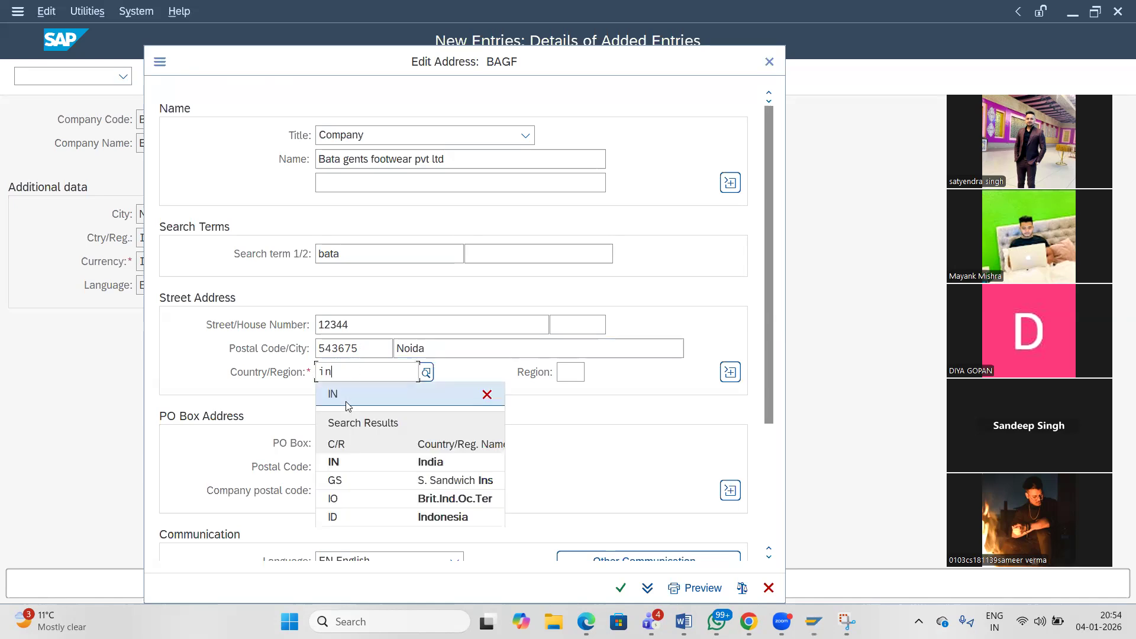
click(349, 461)
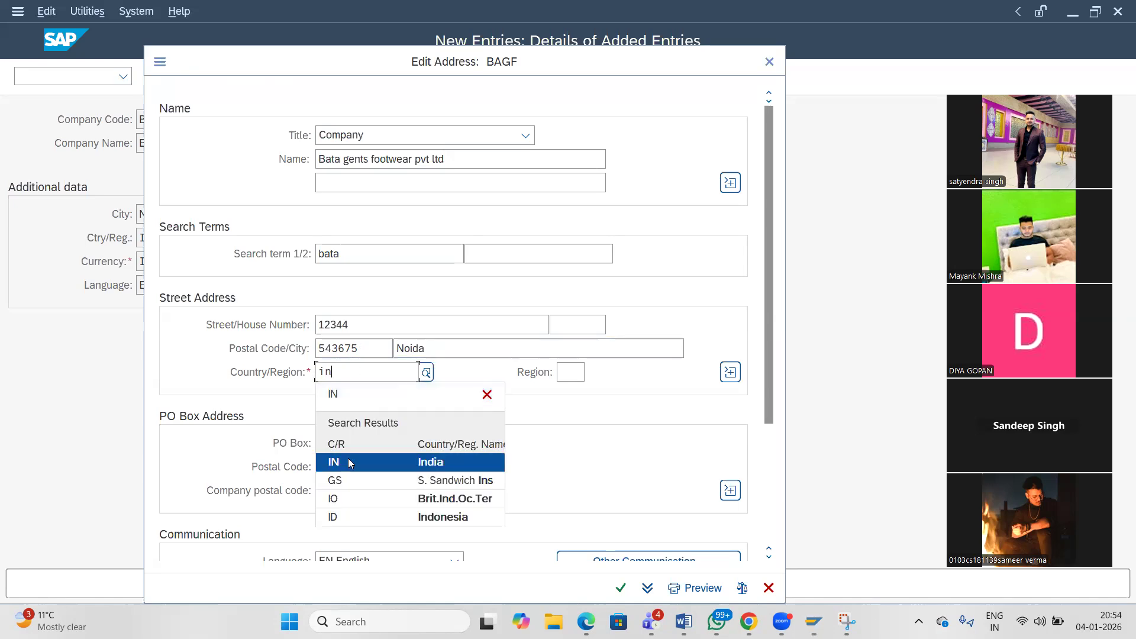
click(565, 372)
click(593, 373)
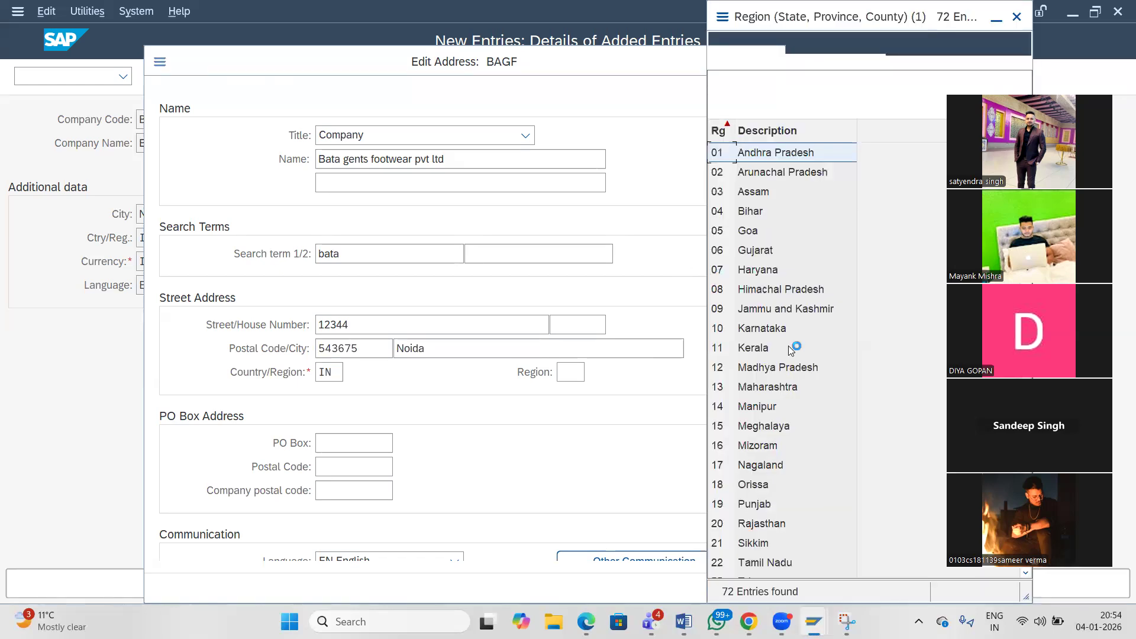
drag(783, 18, 587, 42)
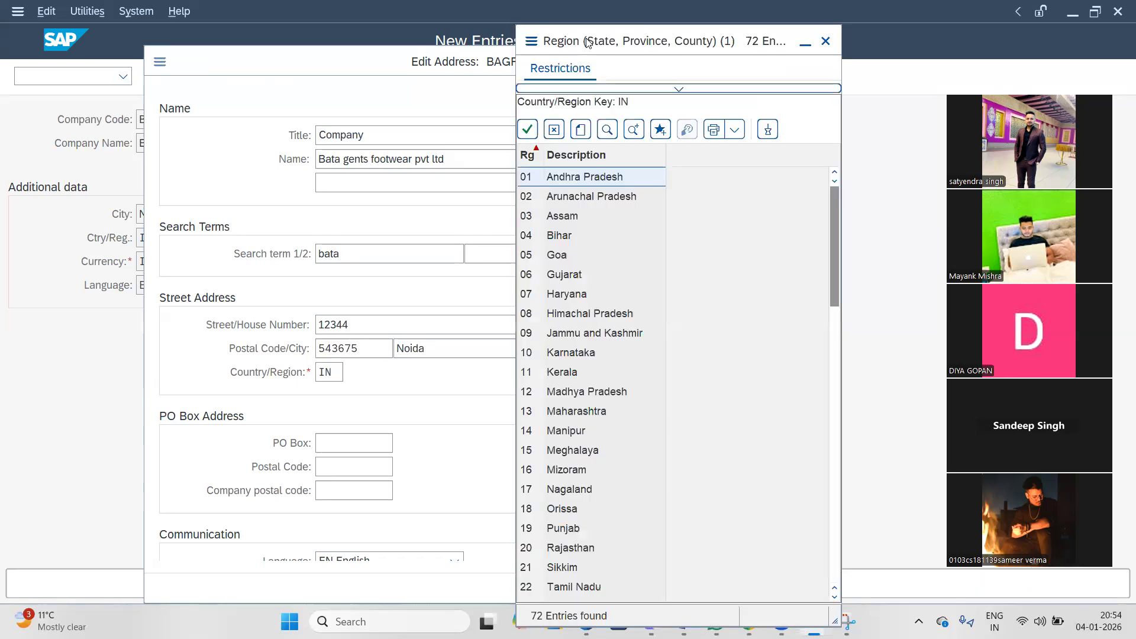
click(834, 504)
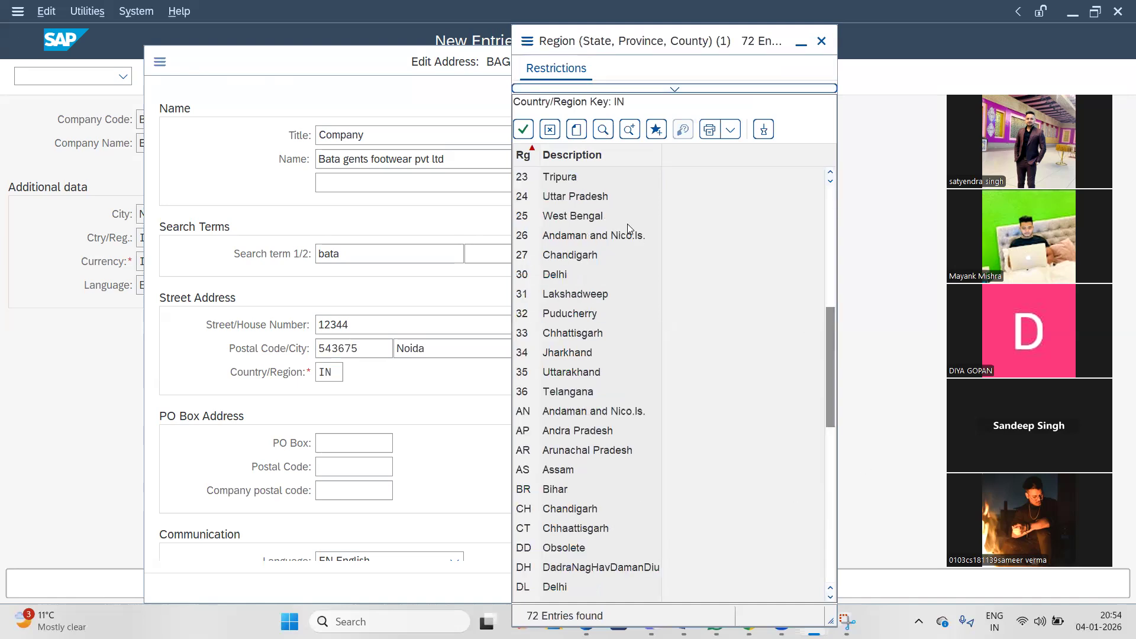
click(550, 201)
click(523, 129)
drag(765, 365, 778, 460)
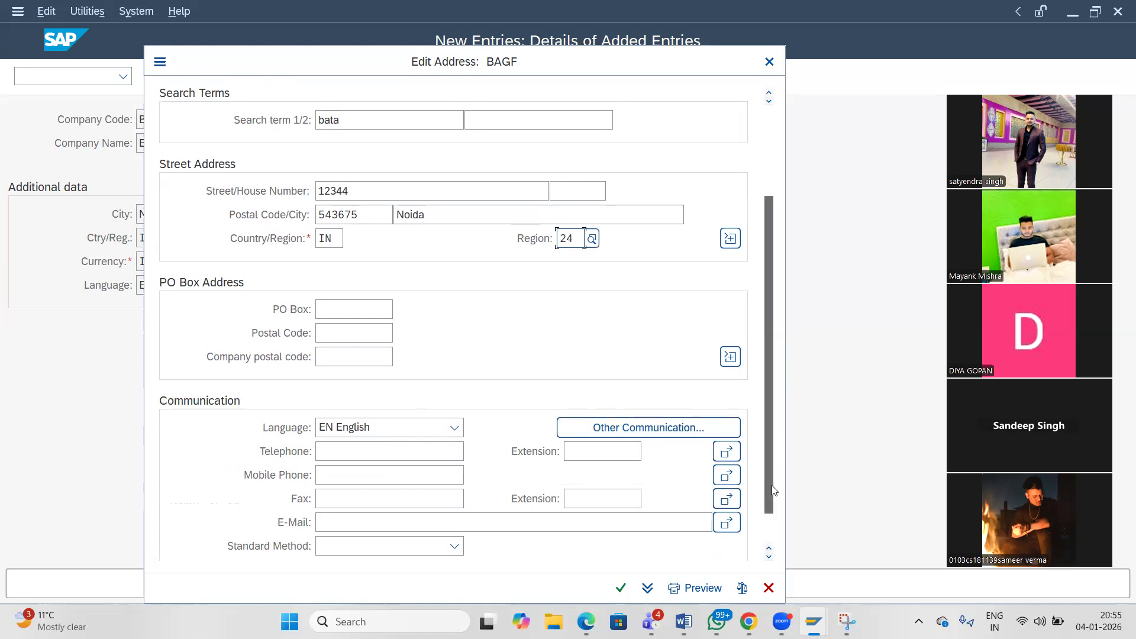
click(769, 553)
click(769, 548)
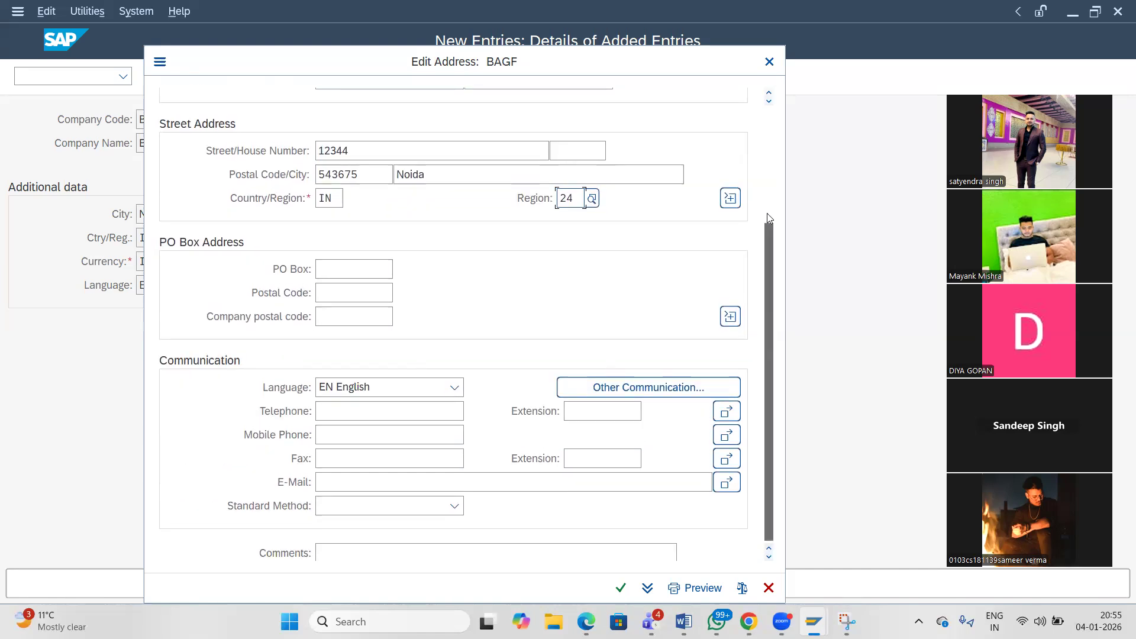
Bring the beginning of the address form into view and capture it as a new Snipping Tool screenshot, enlarged for markup.
scroll(766, 218, up, 3)
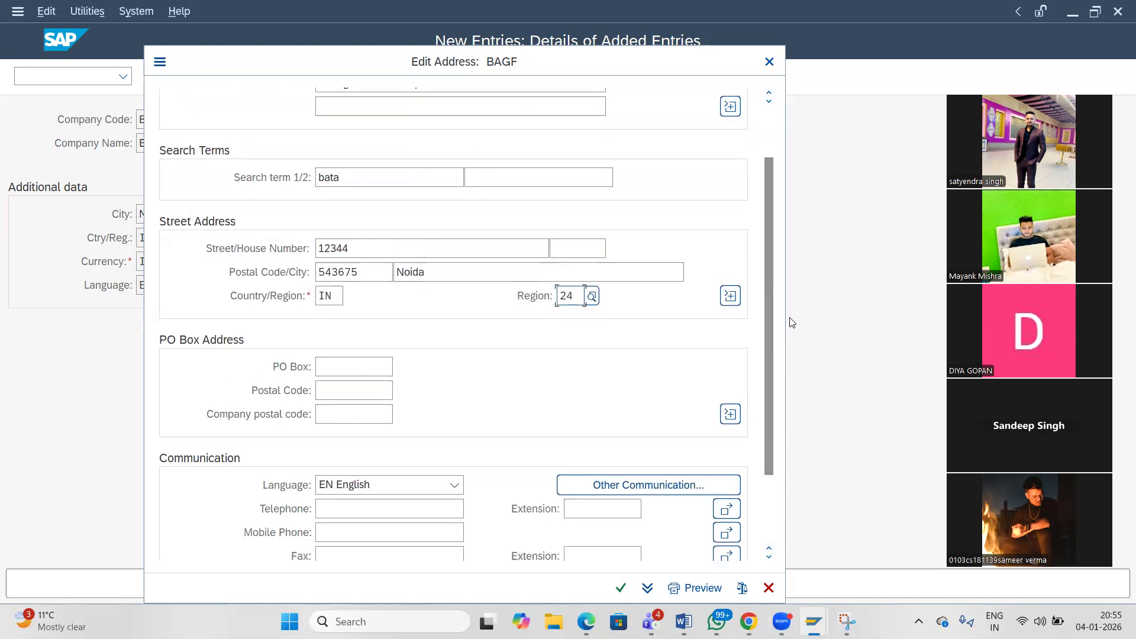
scroll(765, 177, up, 3)
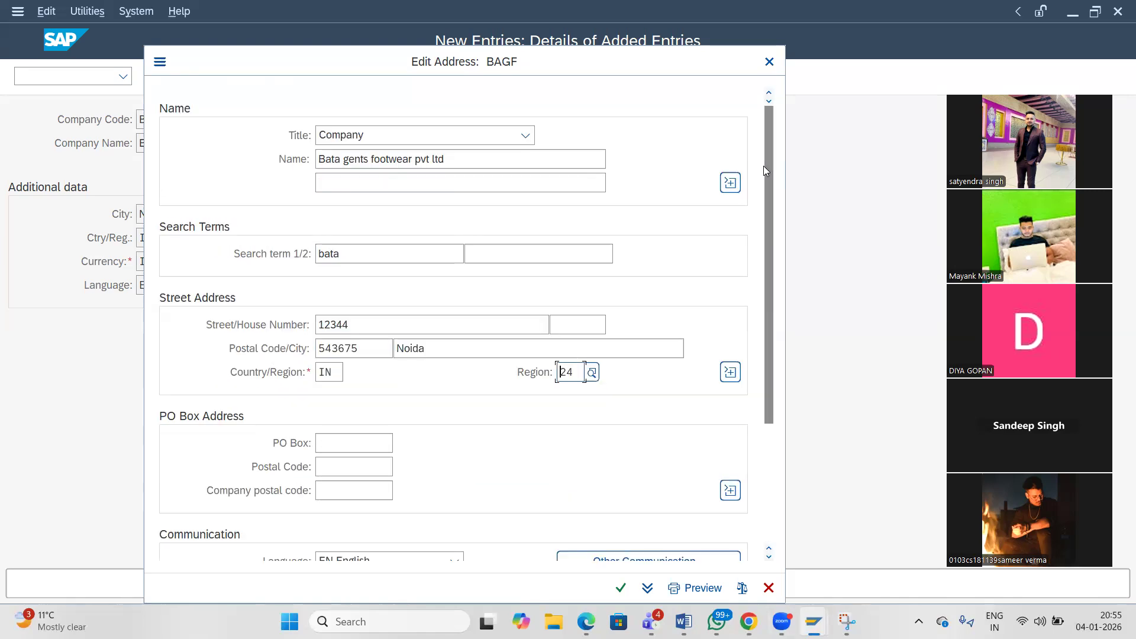
click(847, 621)
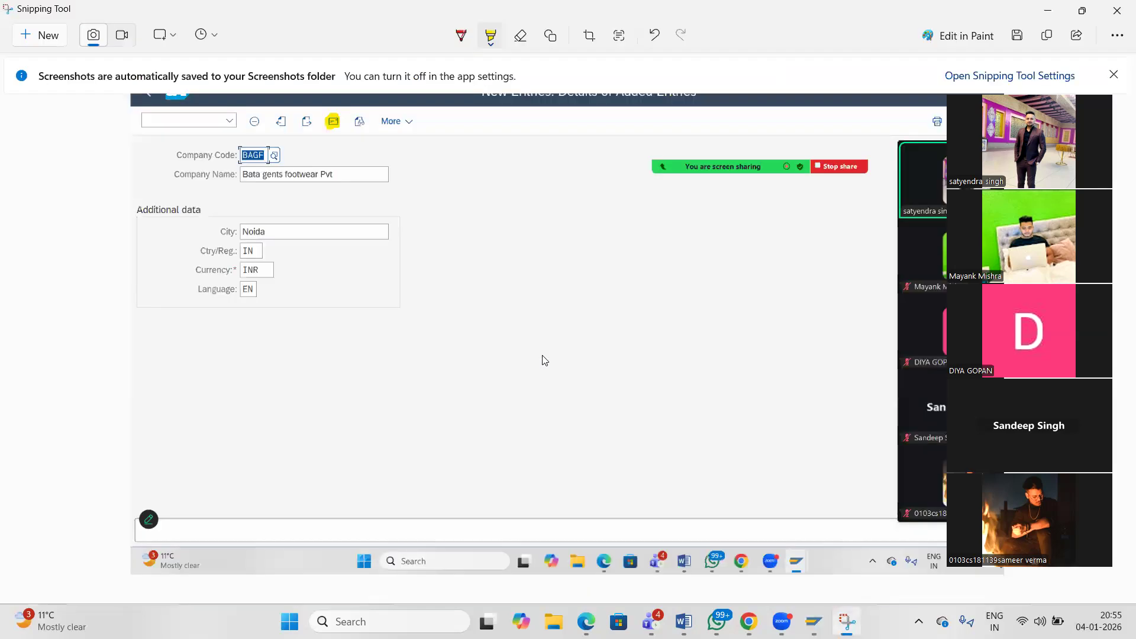
click(36, 36)
drag(2, 19, 978, 638)
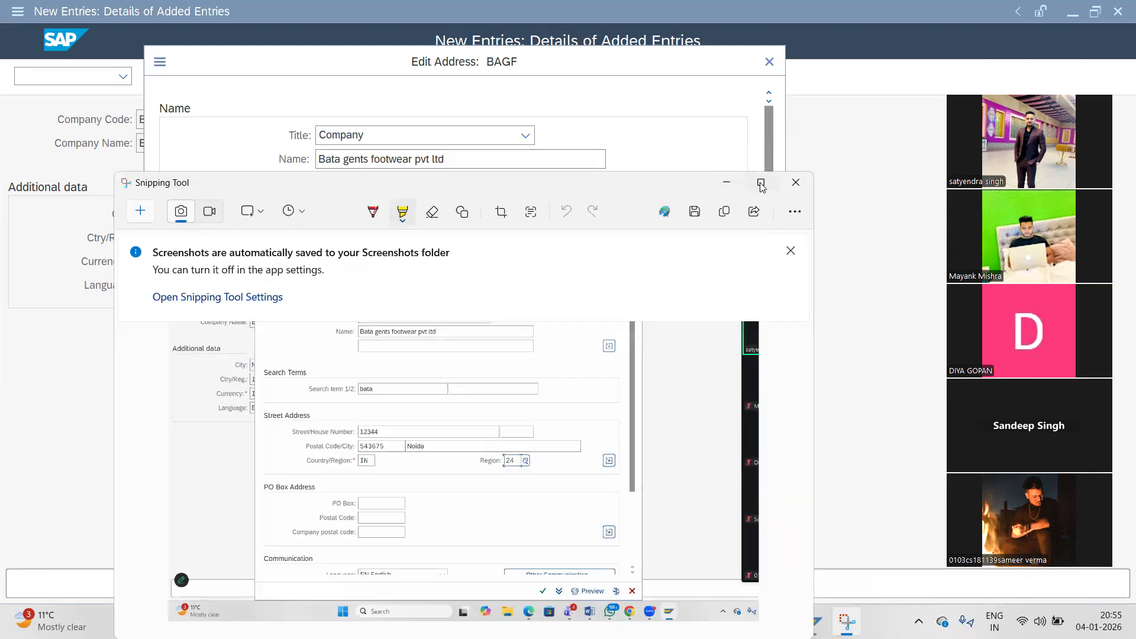
double_click(791, 238)
Highlight in yellow the title, name, search term, street number, postal code, country, region, scroll bar and confirm checkmark in the address screenshot.
click(491, 36)
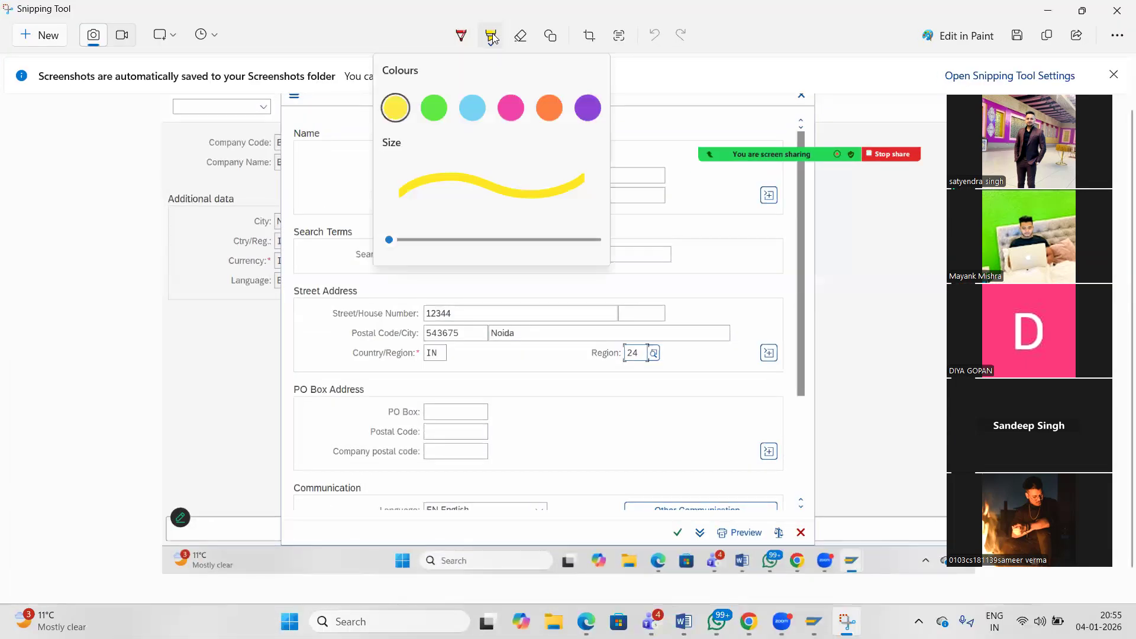
click(397, 103)
drag(409, 162, 483, 155)
drag(552, 181, 409, 184)
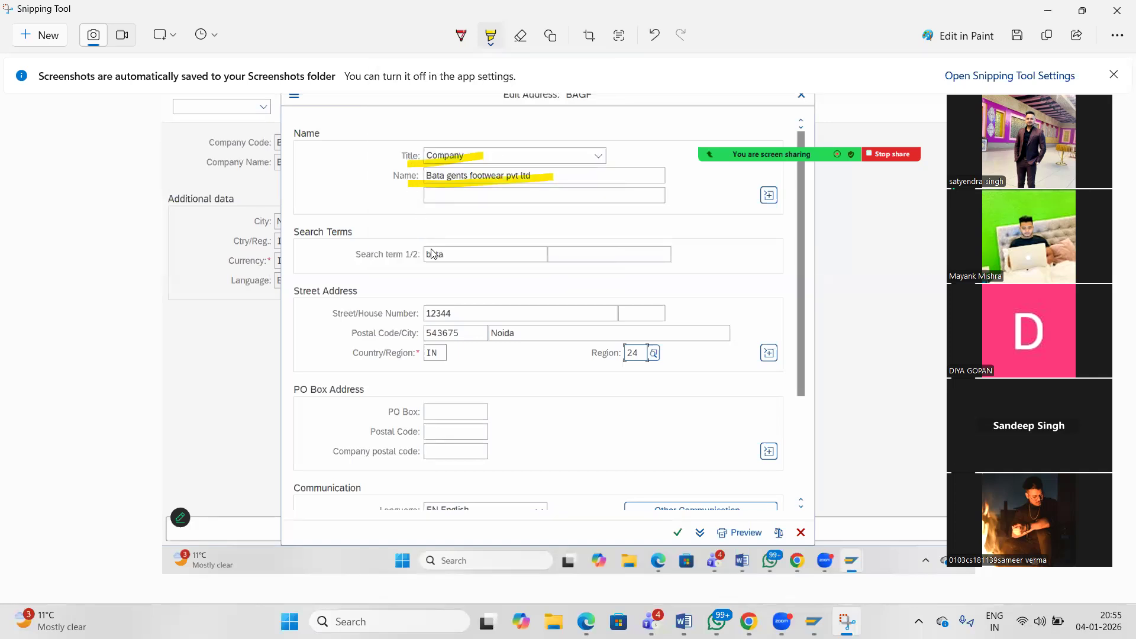
drag(448, 249, 424, 259)
mouse_move(429, 318)
mouse_down()
mouse_move(474, 314)
mouse_move(410, 342)
mouse_move(416, 359)
mouse_up()
drag(647, 355, 593, 359)
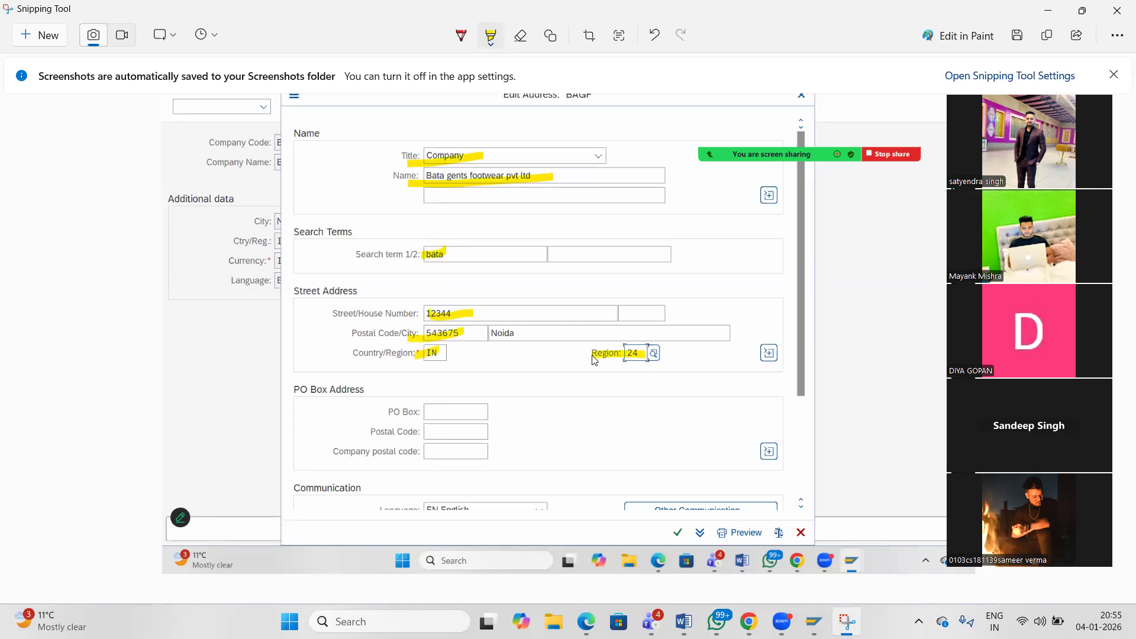
drag(799, 353, 805, 435)
click(491, 36)
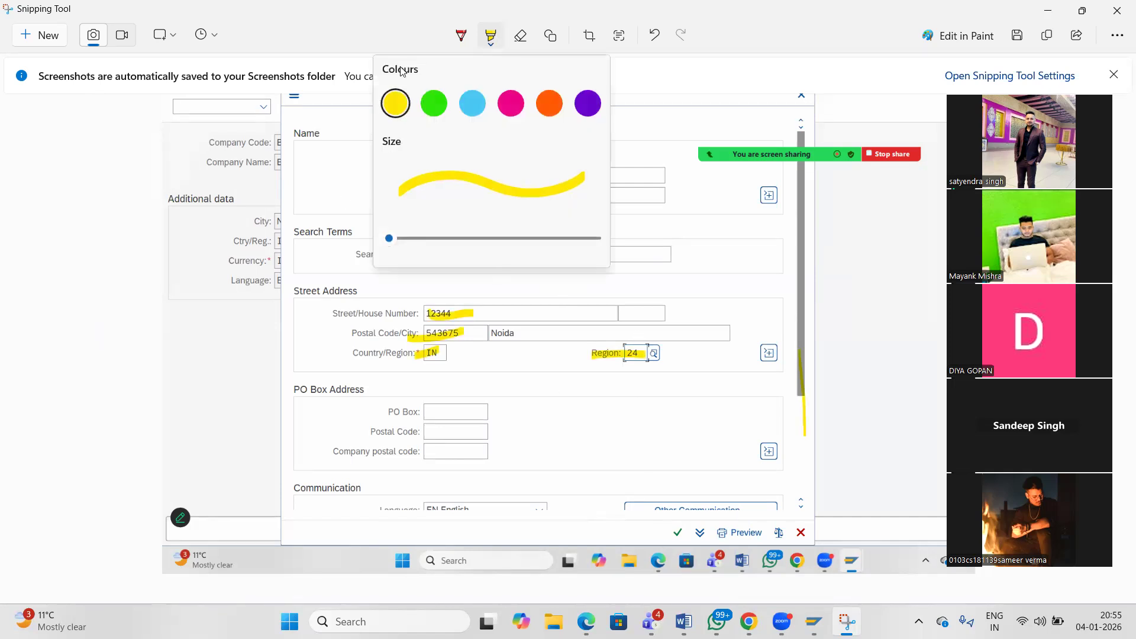
click(401, 104)
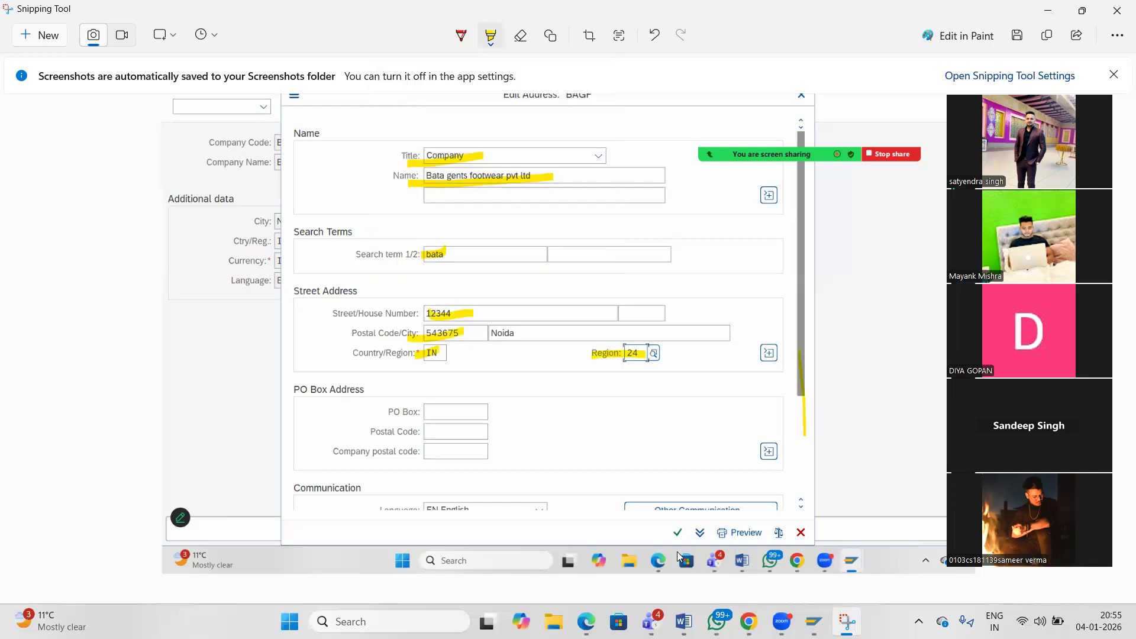
drag(665, 537, 680, 537)
Switch to Word, paste the highlighted address screenshot and caption it "ENTER ALL THE REQUIRED INFORMATION AND PRESS ENTER".
click(813, 622)
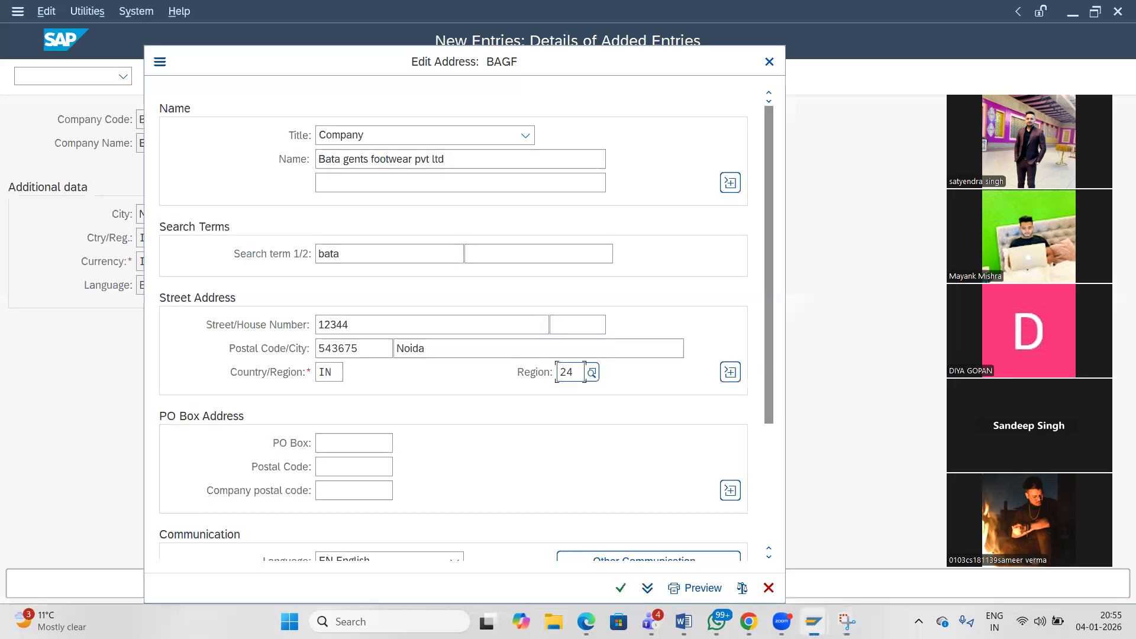
mouse_move(684, 620)
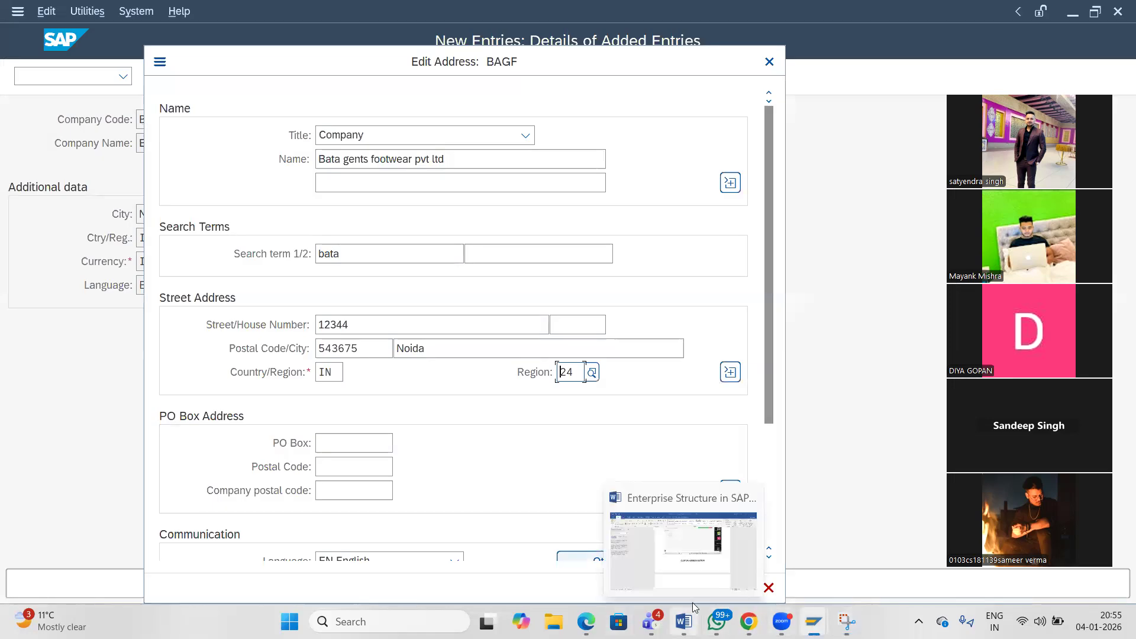
click(699, 559)
click(560, 554)
key(ctrl+v)
text(ENTER AL;)
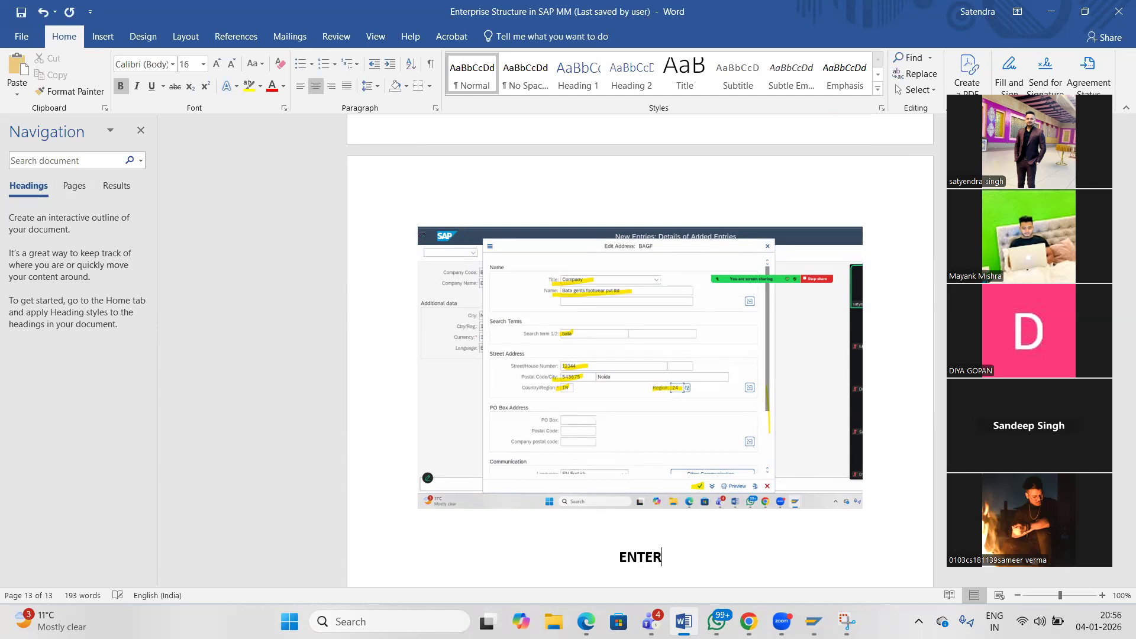
key(BackSpace)
text(L THE REQUIRED )
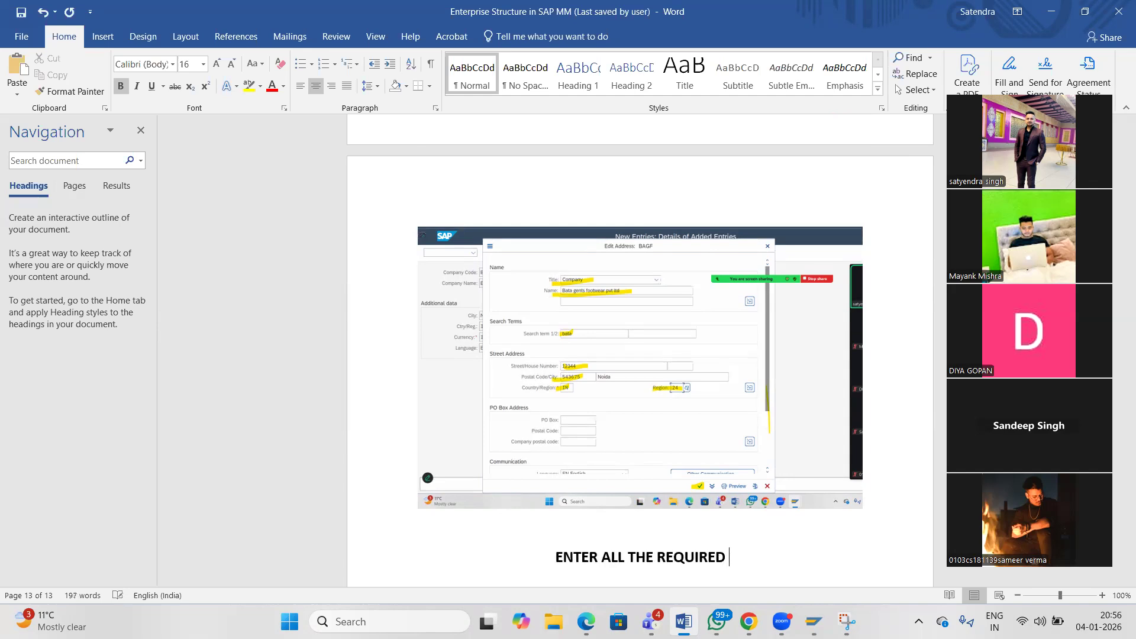
text(INFORMATION AN)
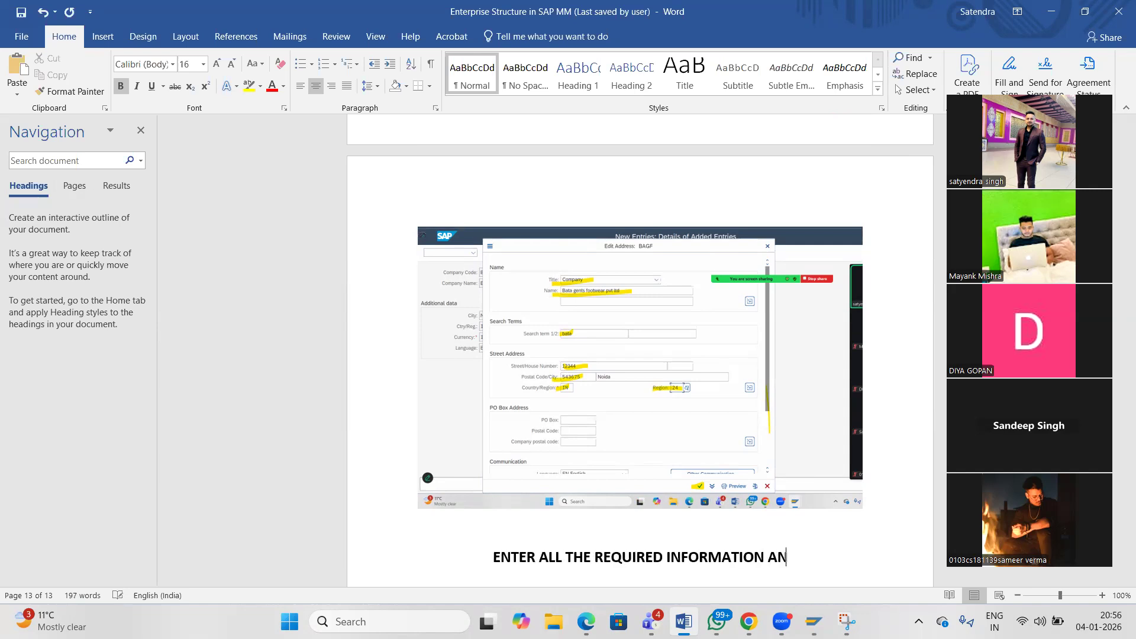
text(D PRESS ENTER)
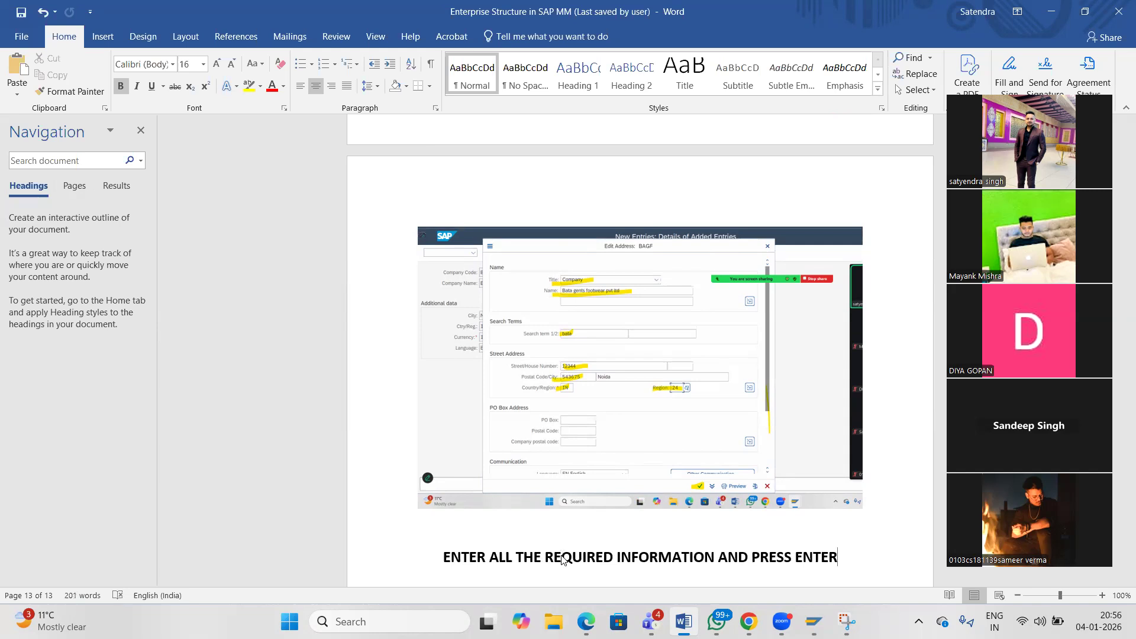
Switch to SAP, confirm the BAGF address form, and capture the New Entries screen with the Snipping Tool.
key(alt+Tab)
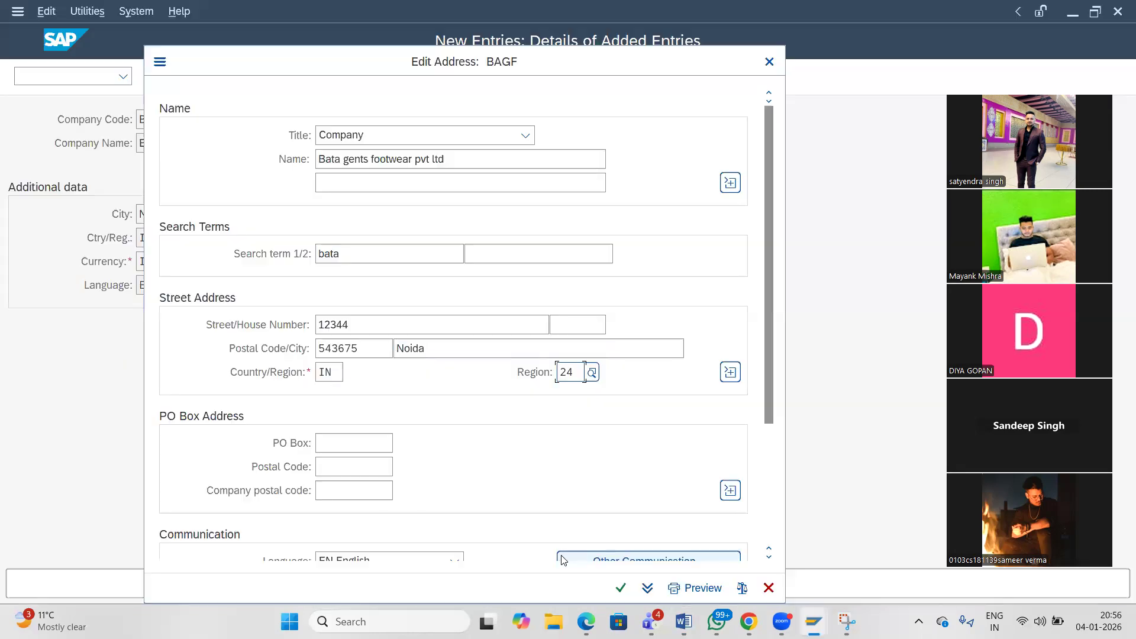
click(622, 588)
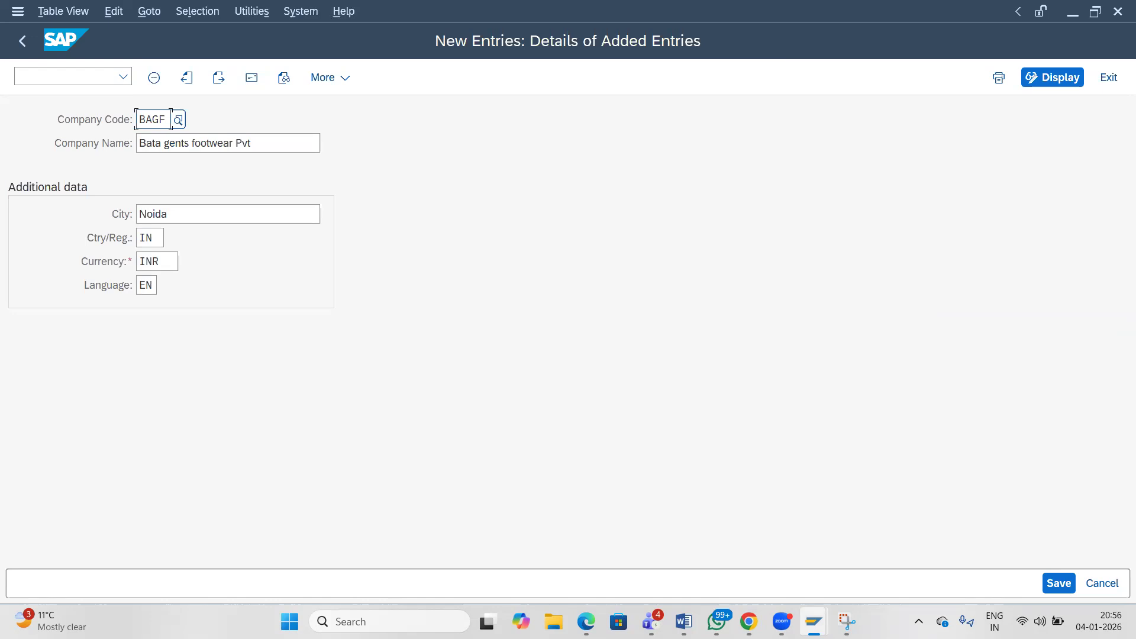
click(846, 621)
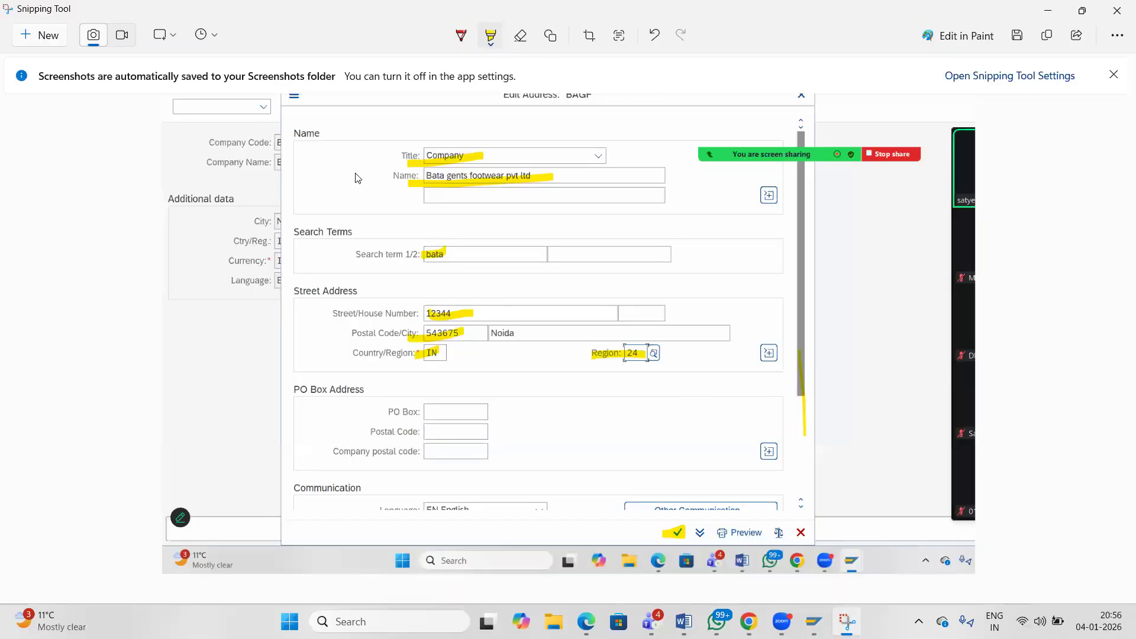
click(42, 37)
drag(2, 2, 1134, 618)
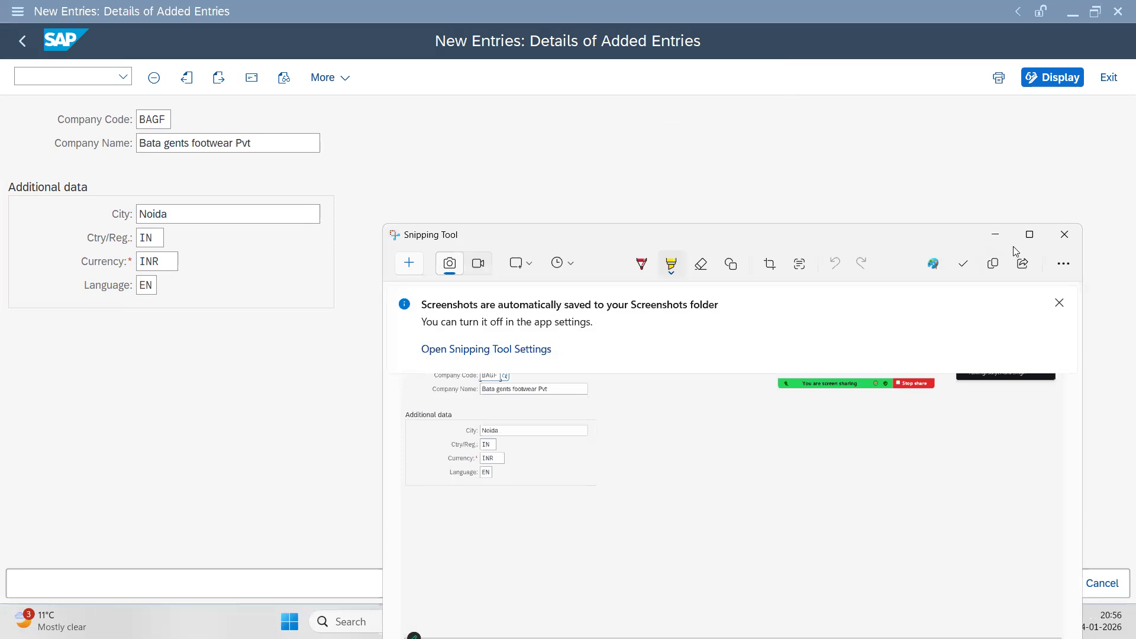
click(1029, 235)
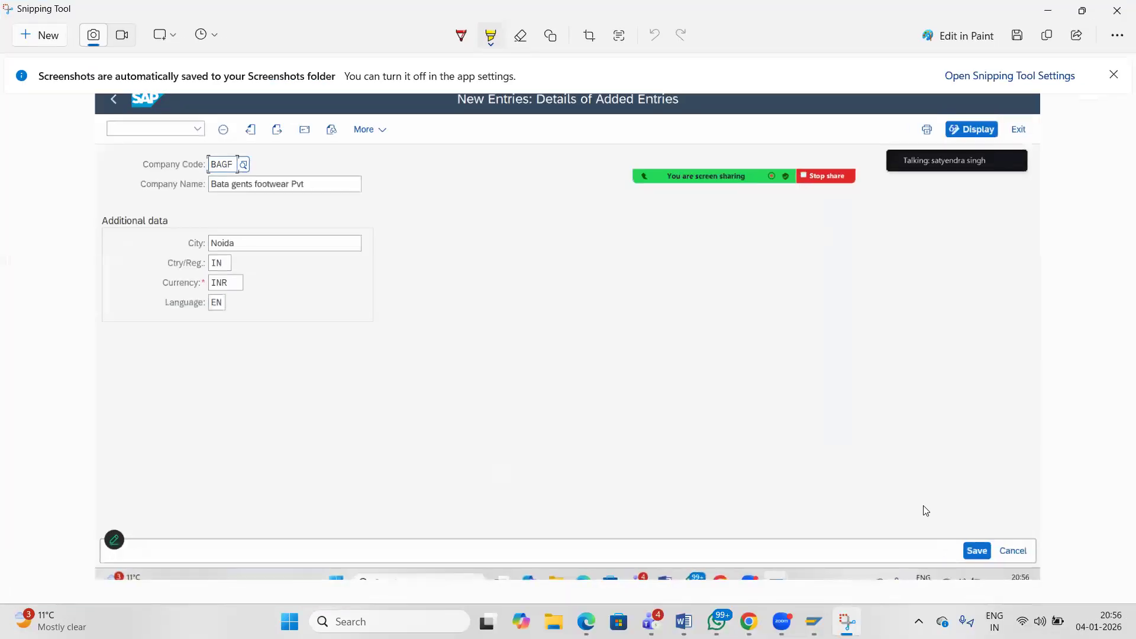
Highlight the Save button in yellow in the New Entries screenshot.
click(490, 39)
click(396, 112)
mouse_move(995, 555)
mouse_down()
mouse_move(955, 556)
mouse_move(992, 543)
mouse_move(963, 554)
mouse_move(979, 548)
mouse_up()
Switch to Word, paste the New Entries screenshot below the last caption and caption it "CLICK ON SAVE BUTTON".
key(alt+Tab)
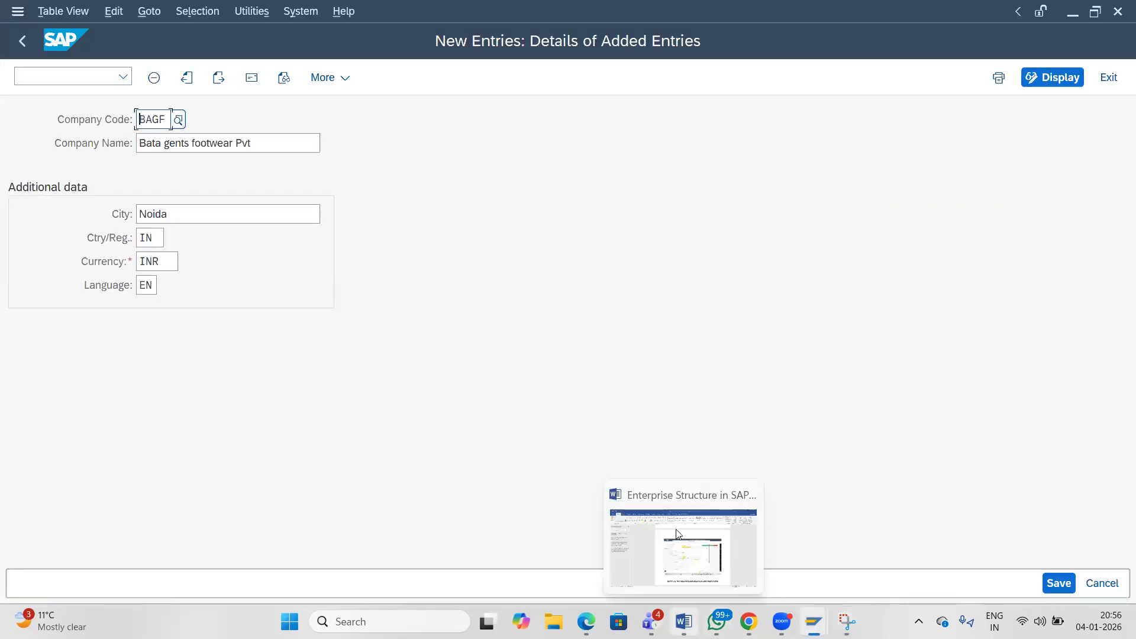
click(683, 621)
key(Return)
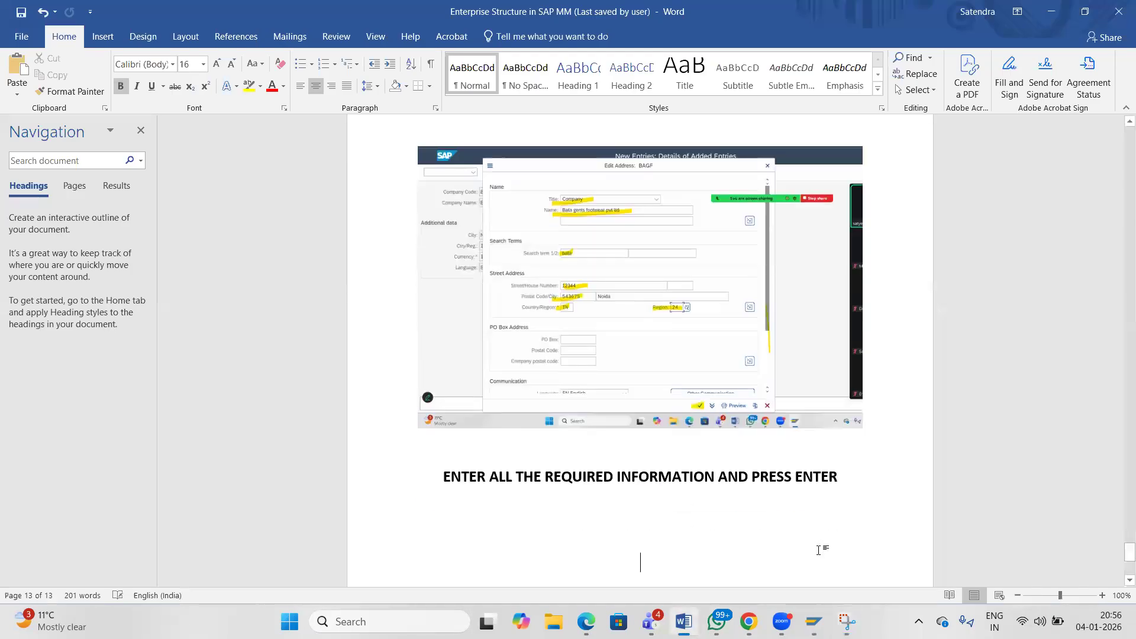
key(ctrl+v)
text(CLICK ON SAVE BURT)
key(BackSpace)
key(BackSpace)
text(TTON)
key(Return)
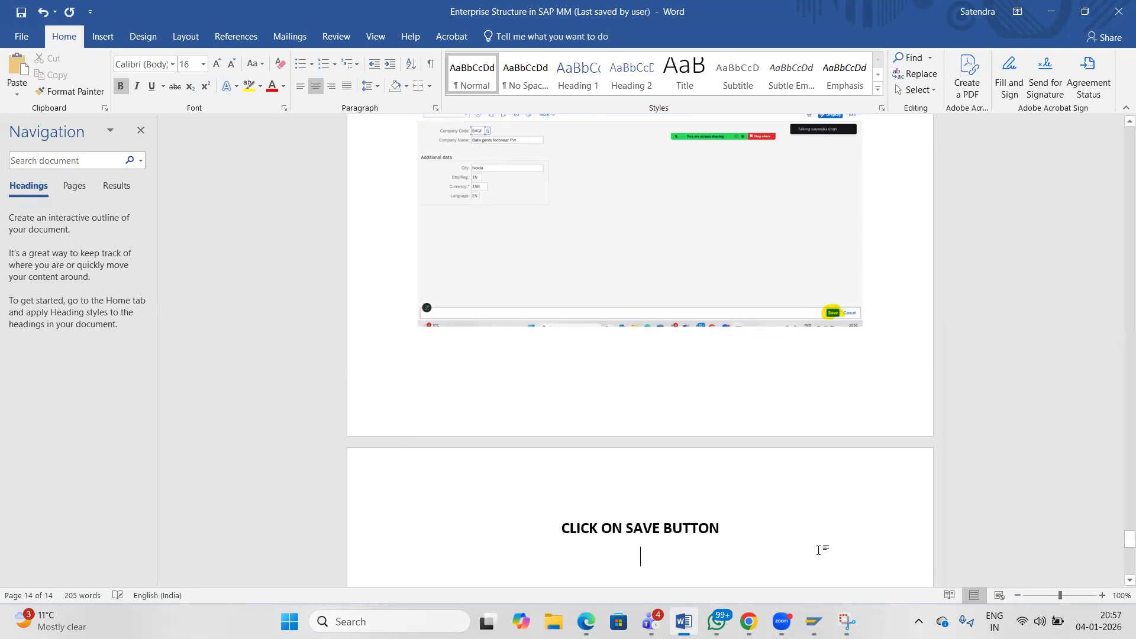
Switch to SAP, save the BAGF company code entry and confirm its address form again.
key(alt+Tab)
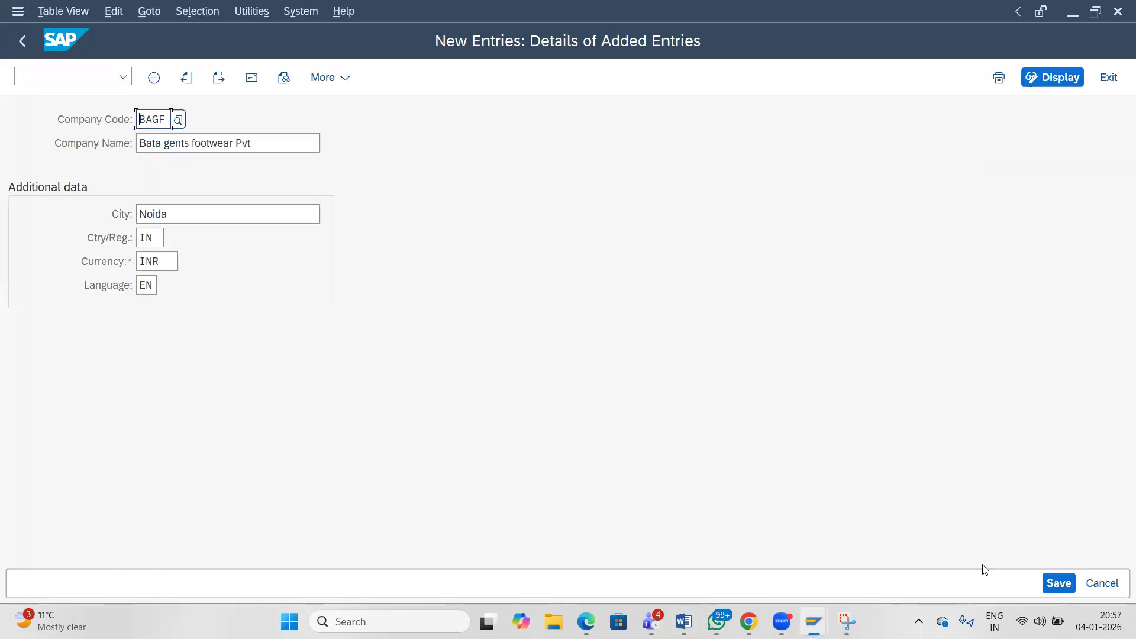
click(1058, 583)
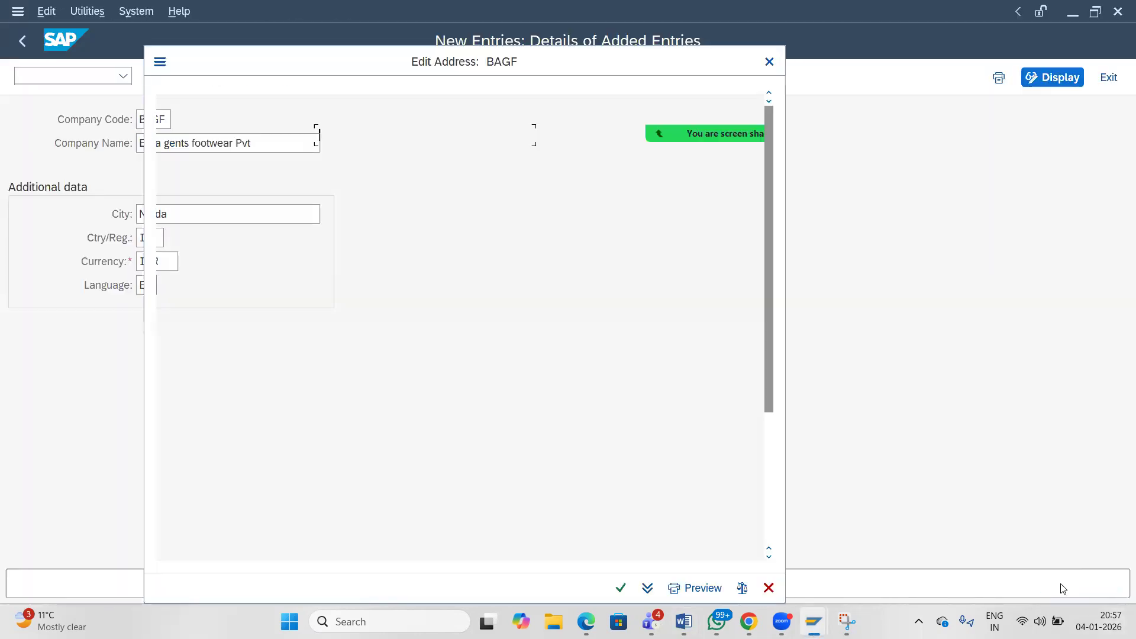
click(620, 588)
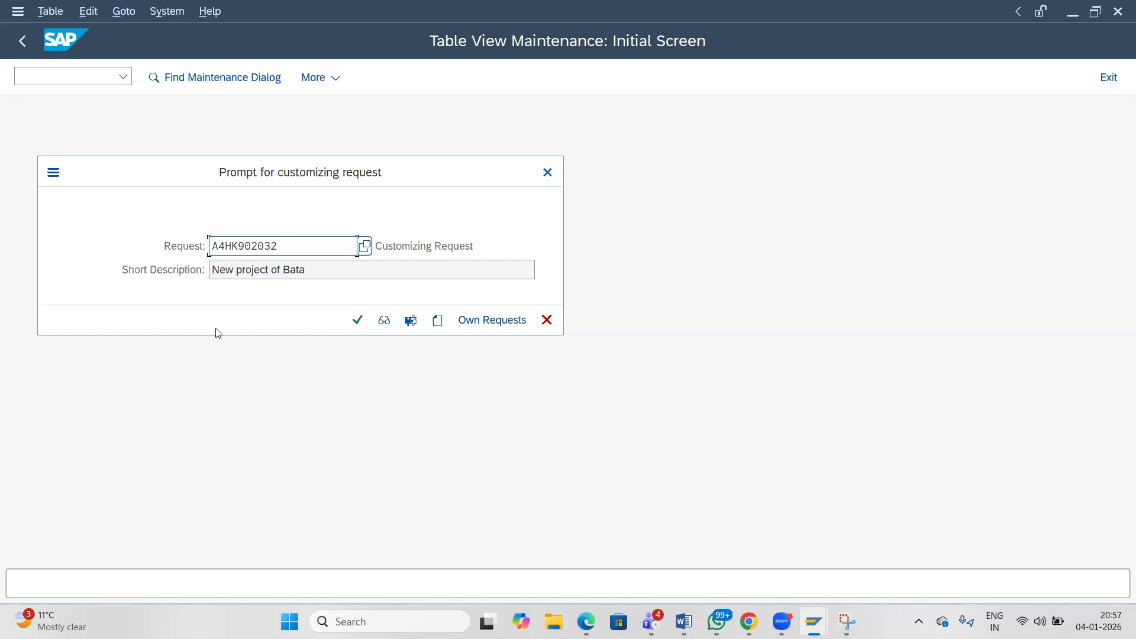
Select the request number in the customizing request prompt and capture the screen with the Snipping Tool, enlarged for markup.
drag(292, 247, 203, 248)
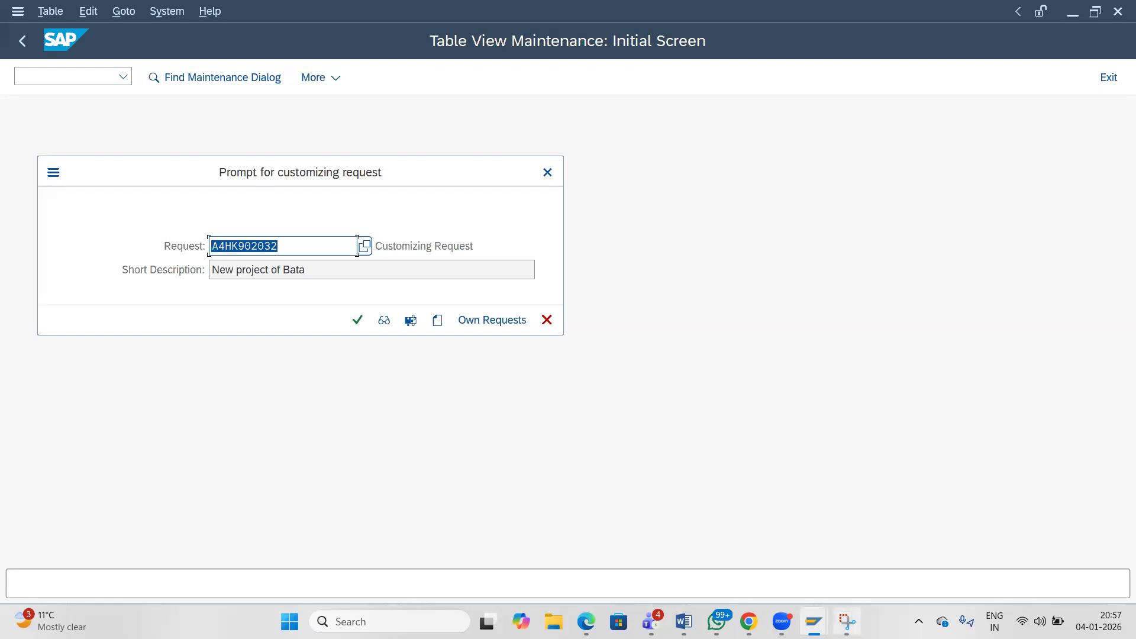
click(847, 621)
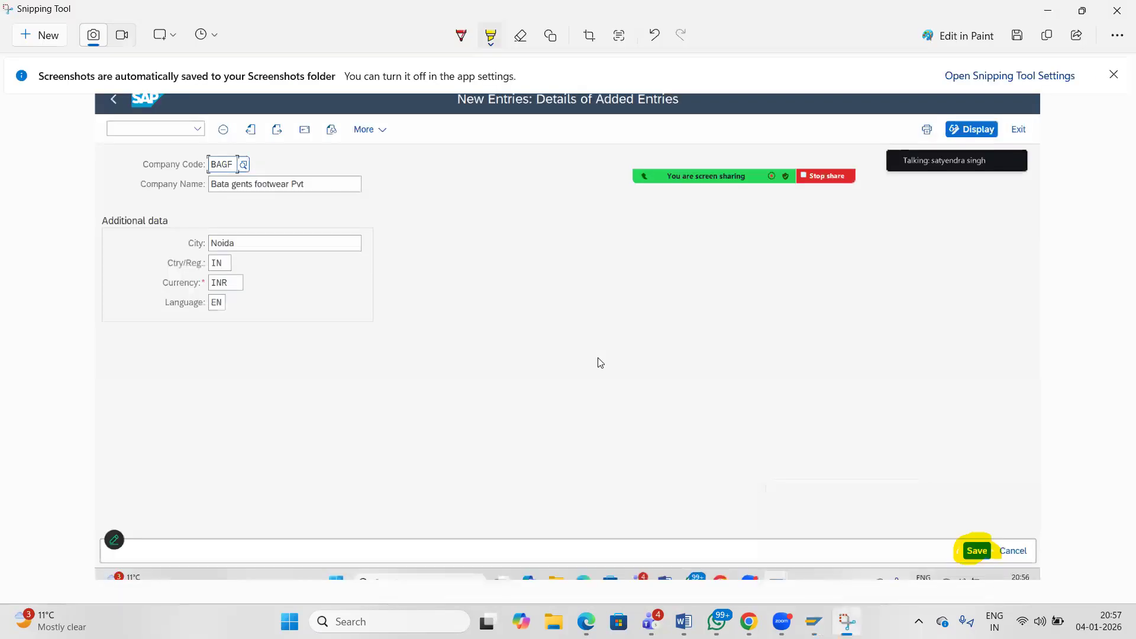
click(45, 37)
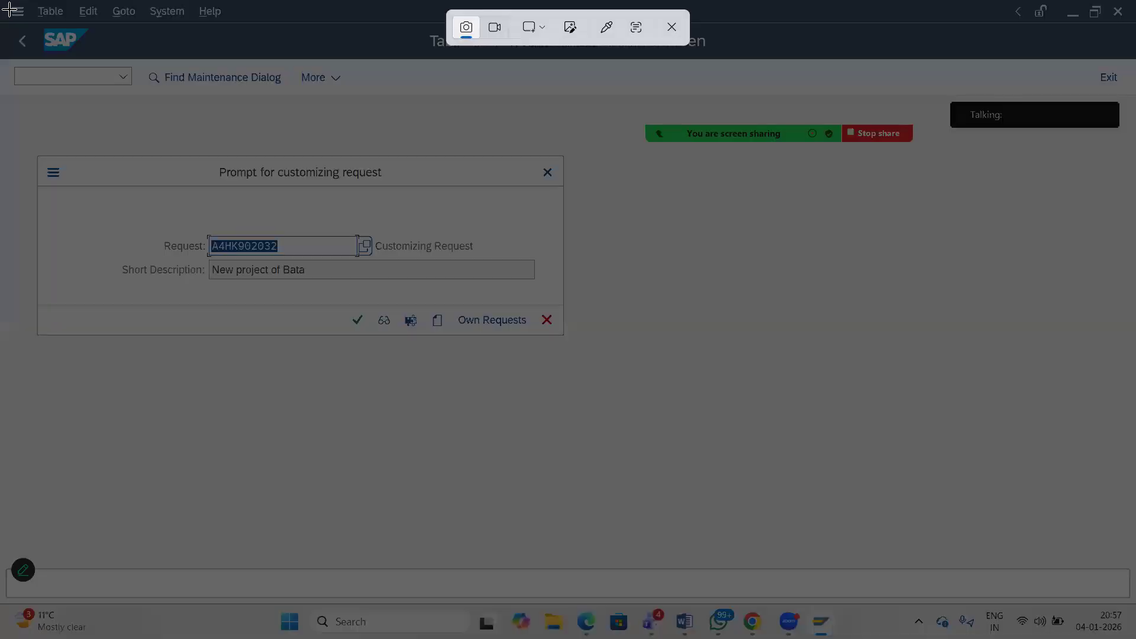
drag(9, 10, 1120, 616)
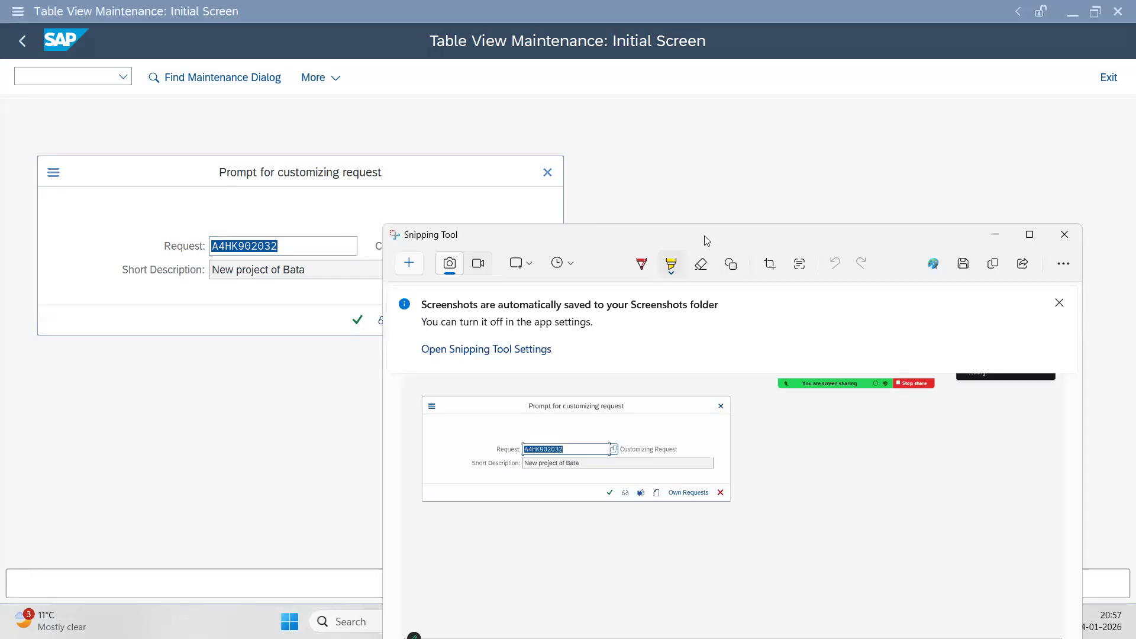
drag(704, 236, 551, 163)
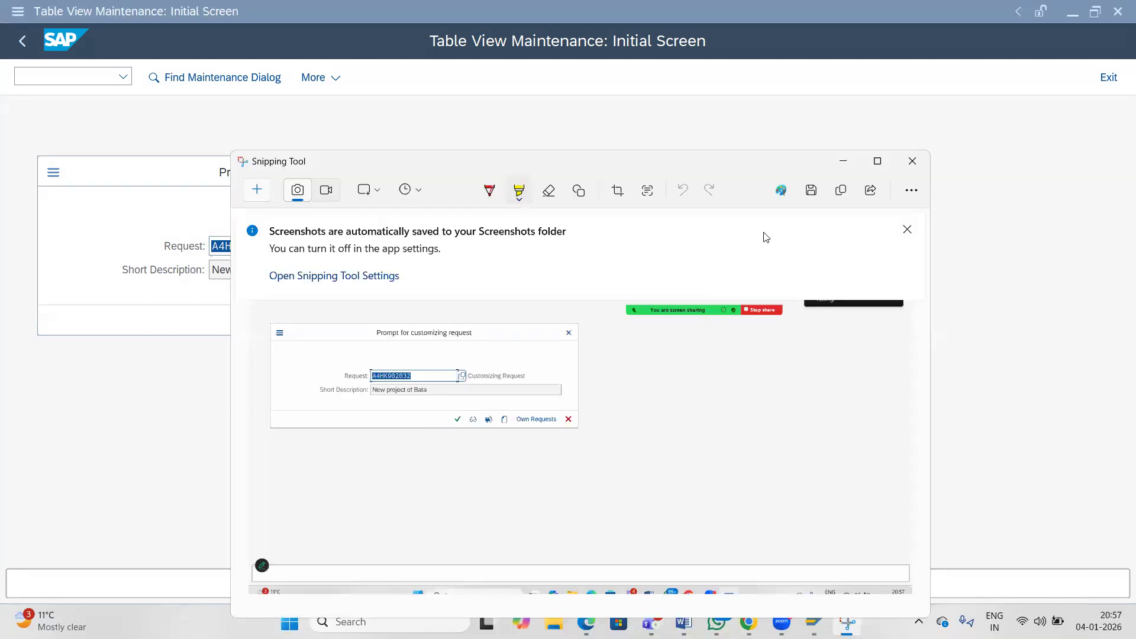
click(878, 162)
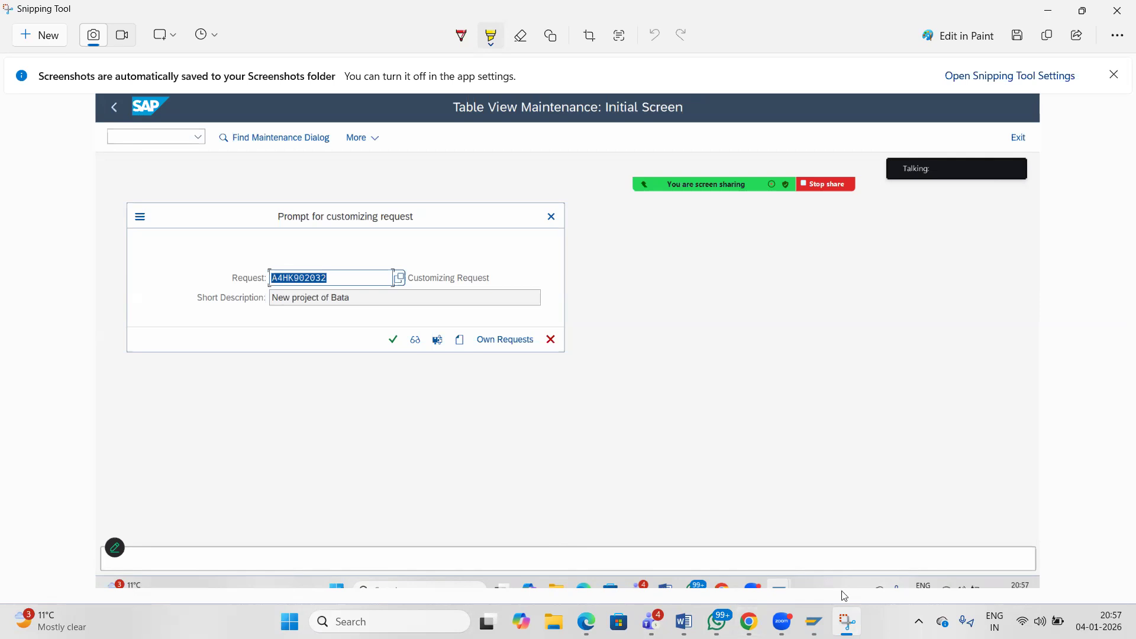
Highlight the confirm checkmark of the customizing request prompt in yellow and copy the screenshot.
click(491, 39)
click(414, 363)
drag(387, 336, 397, 340)
key(ctrl+c)
Switch to Word, paste the customizing request screenshot under "CLICK ON SAVE BUTTON" and caption it "PRESS ENTER".
key(alt+Tab)
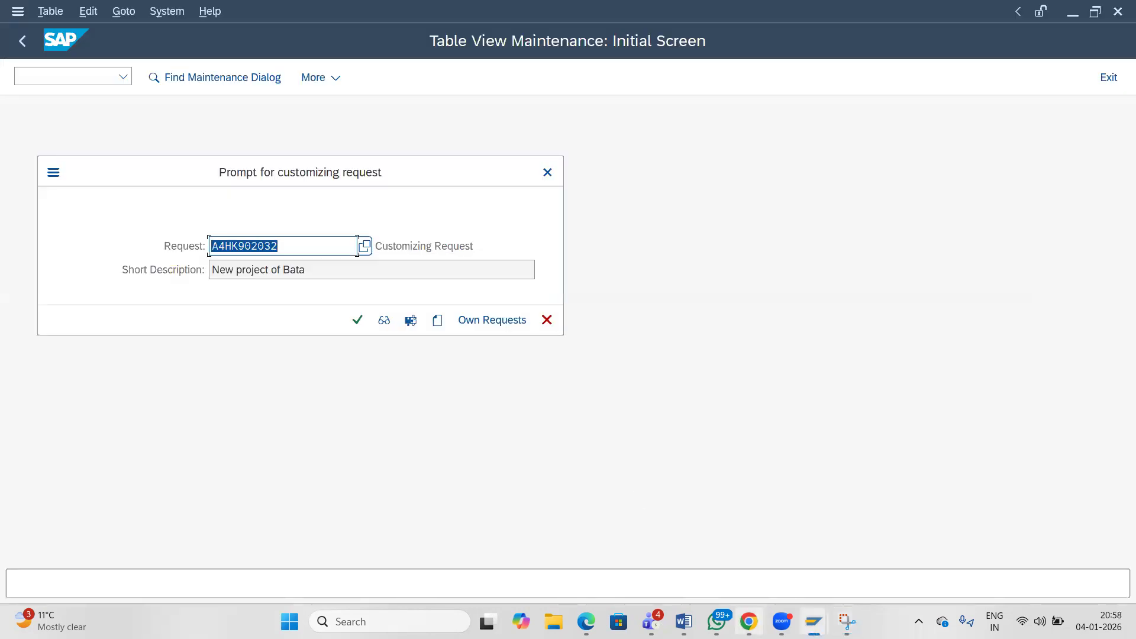
mouse_move(683, 621)
click(678, 539)
key(ctrl+v)
key(Return)
text(P)
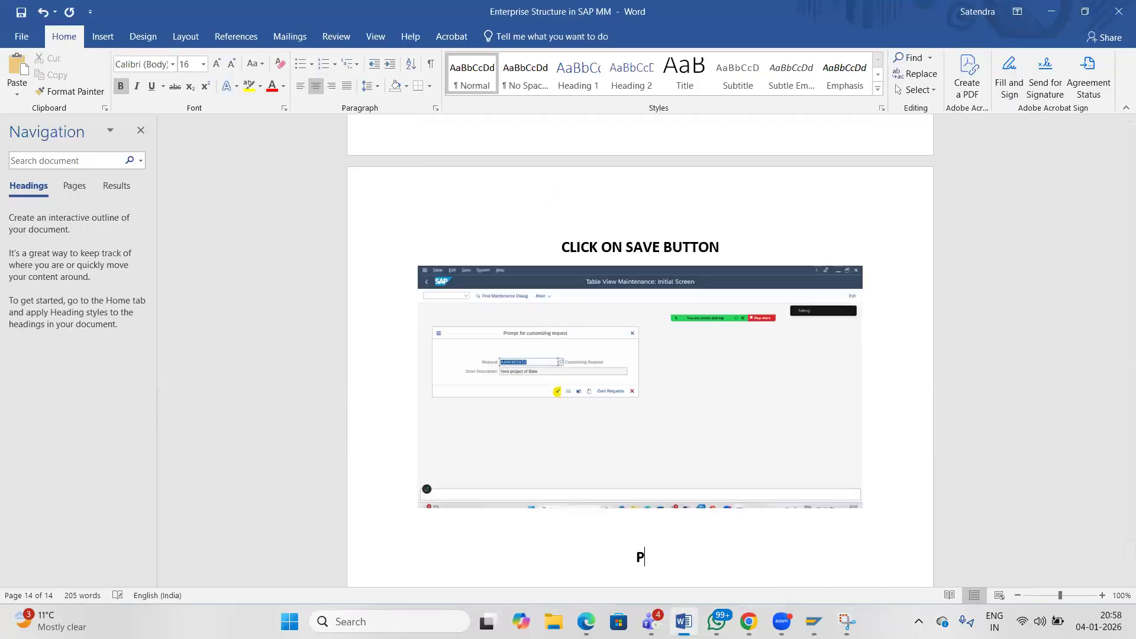
text(RESS ENTER)
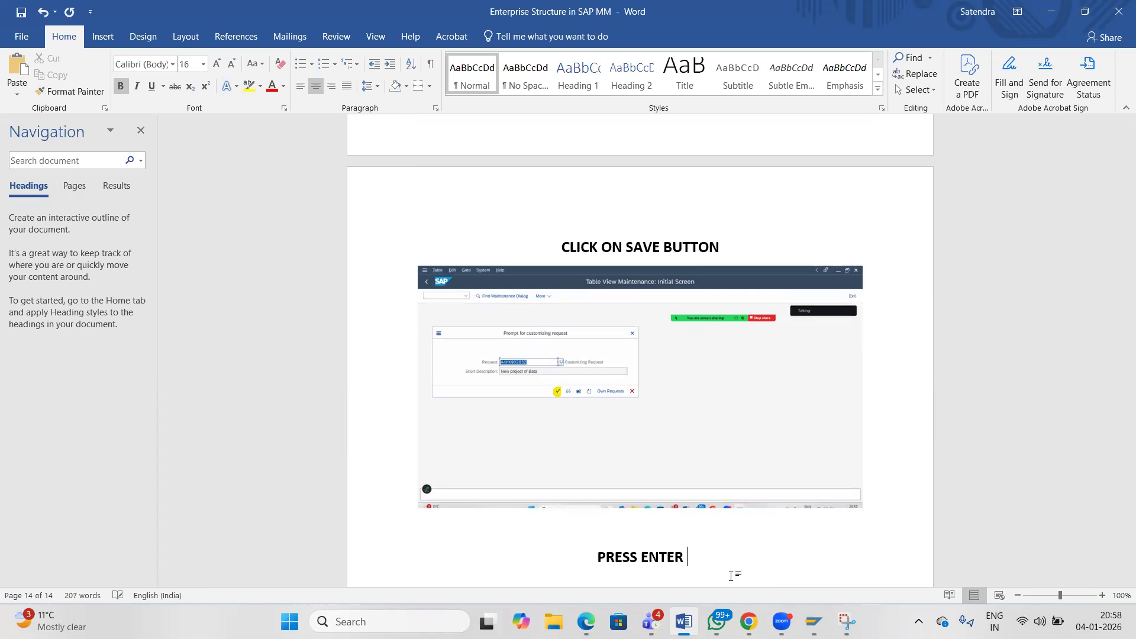
Switch to SAP, confirm the customizing request and capture the saved BAGF entry screen with the Snipping Tool.
key(alt+Tab)
click(357, 320)
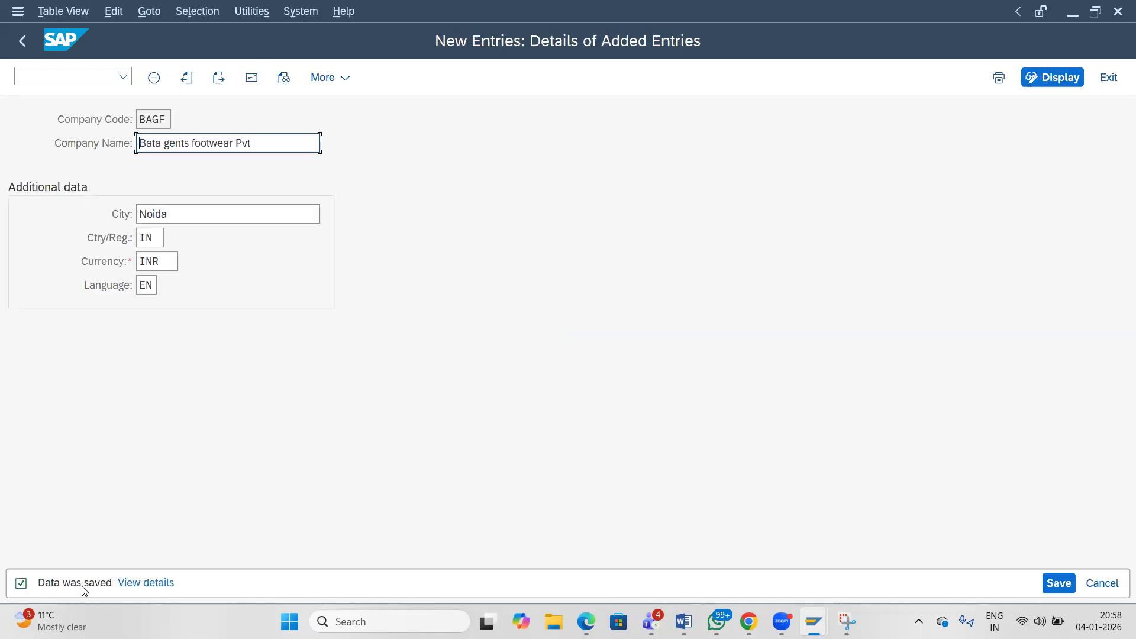
mouse_move(847, 621)
click(833, 586)
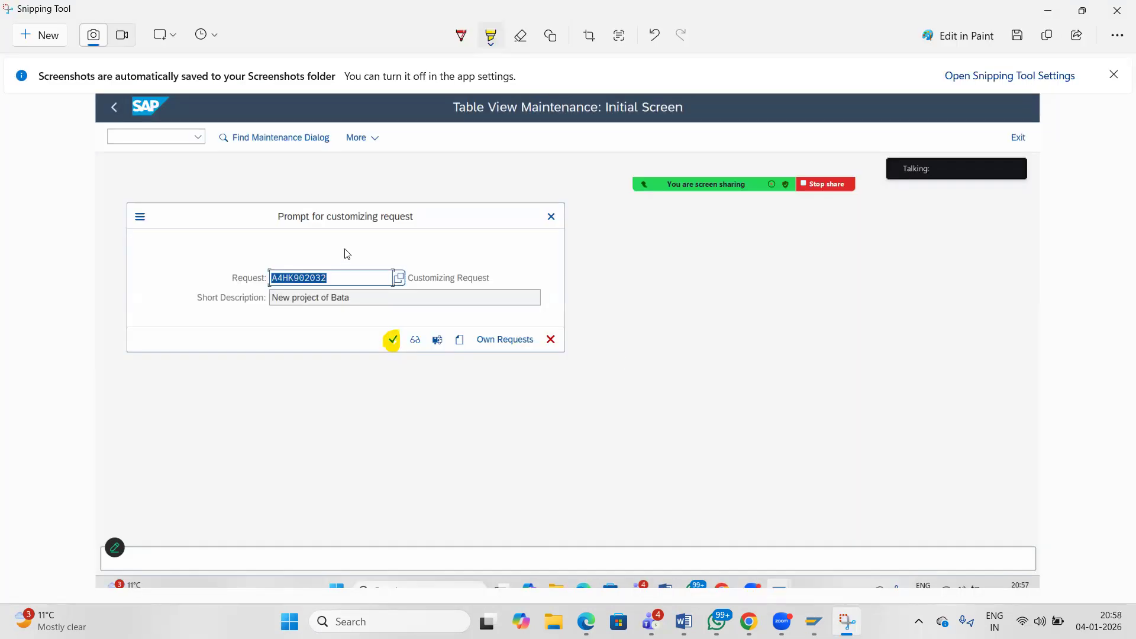
click(39, 36)
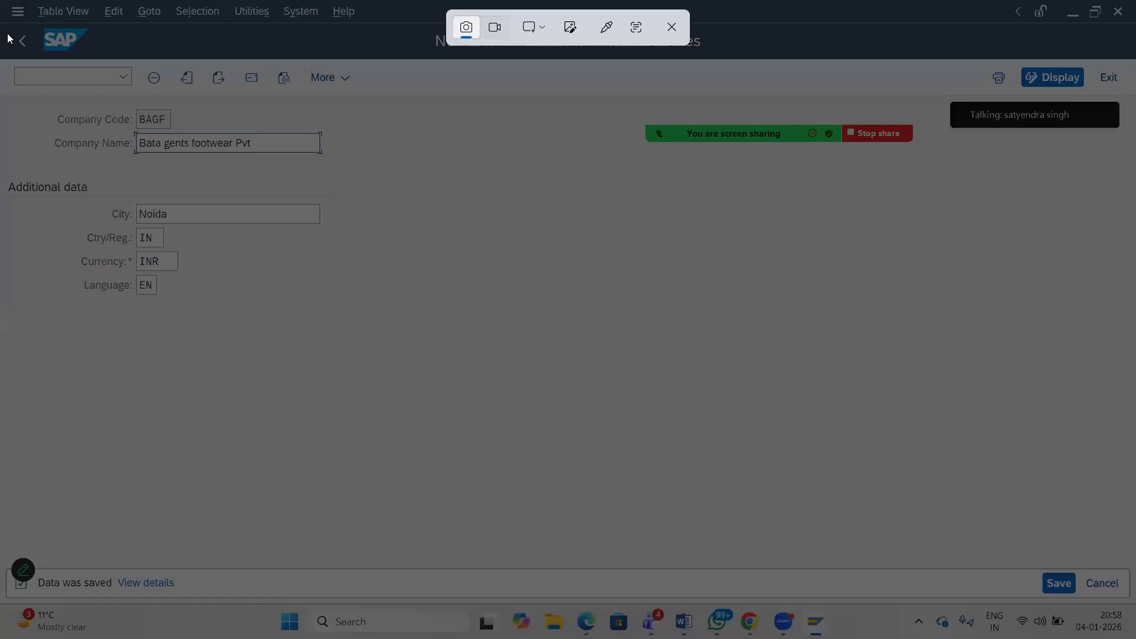
drag(0, 1, 801, 598)
drag(1061, 590, 1117, 608)
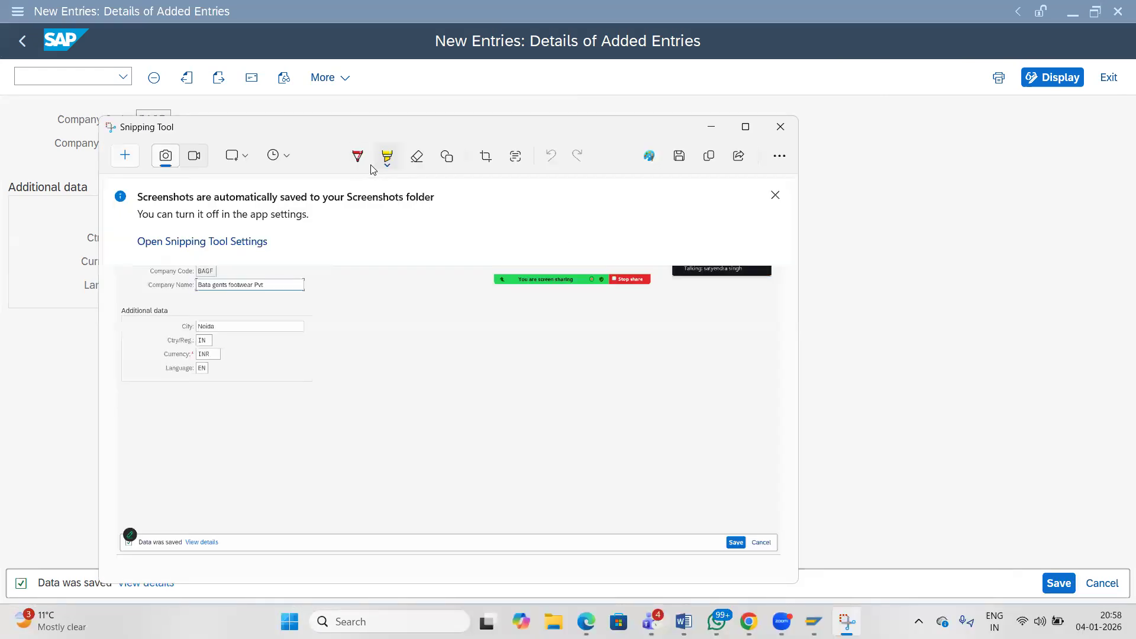
Highlight the "Data was saved" message in yellow on the screenshot and copy the image.
click(385, 163)
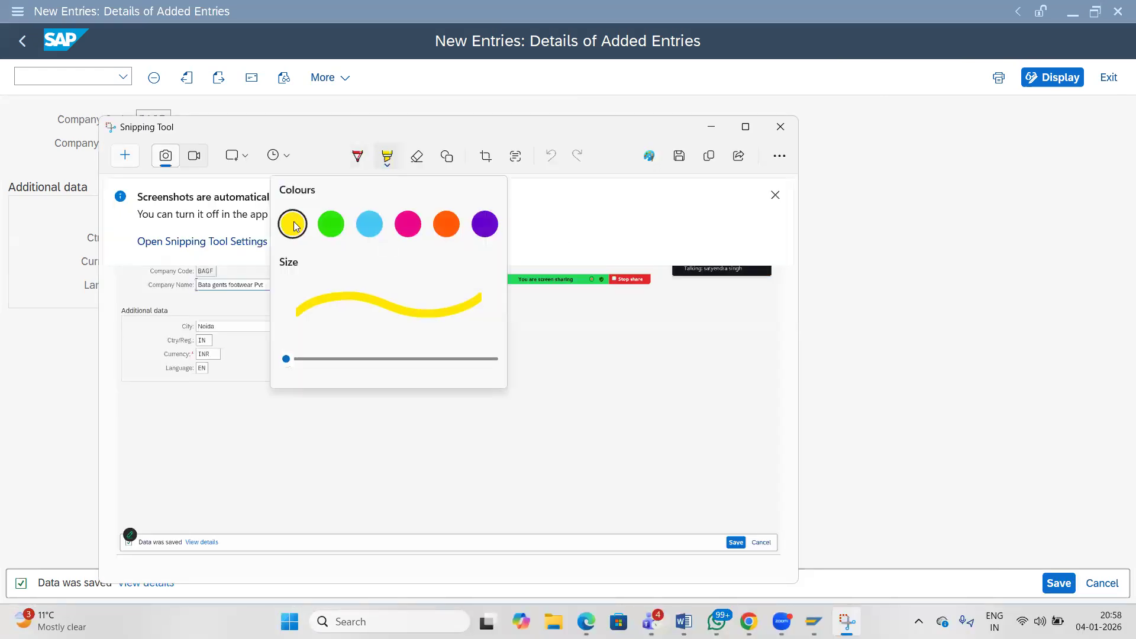
click(255, 507)
drag(223, 547, 124, 544)
drag(217, 542, 246, 540)
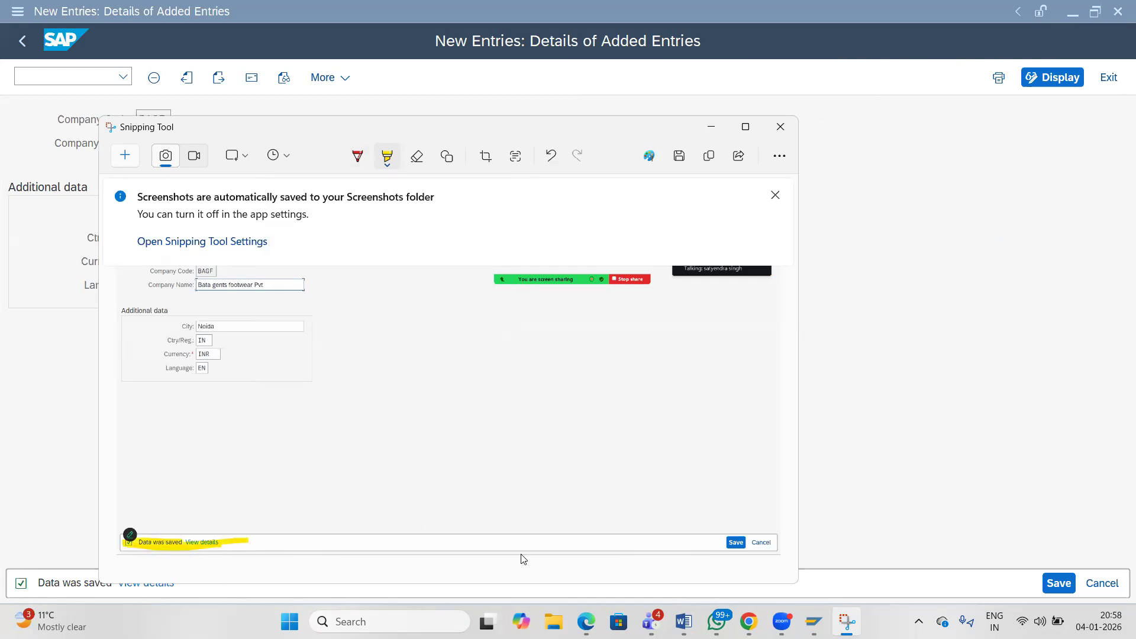
key(ctrl+c)
Switch to Word, paste the saved-entry screenshot under "PRESS ENTER" and save the document.
key(alt+Tab)
mouse_move(684, 621)
click(726, 572)
key(Return)
key(ctrl+v)
key(Return)
key(ctrl+s)
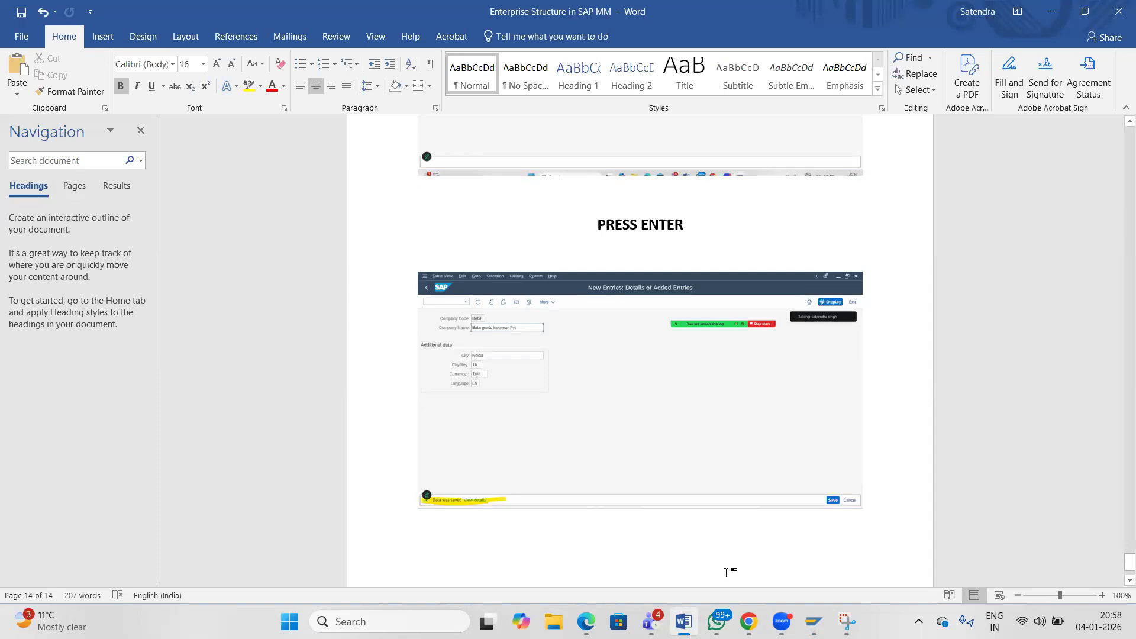
Switch to SAP, save the BAGF entry again and go back to the company code overview.
key(alt+Tab)
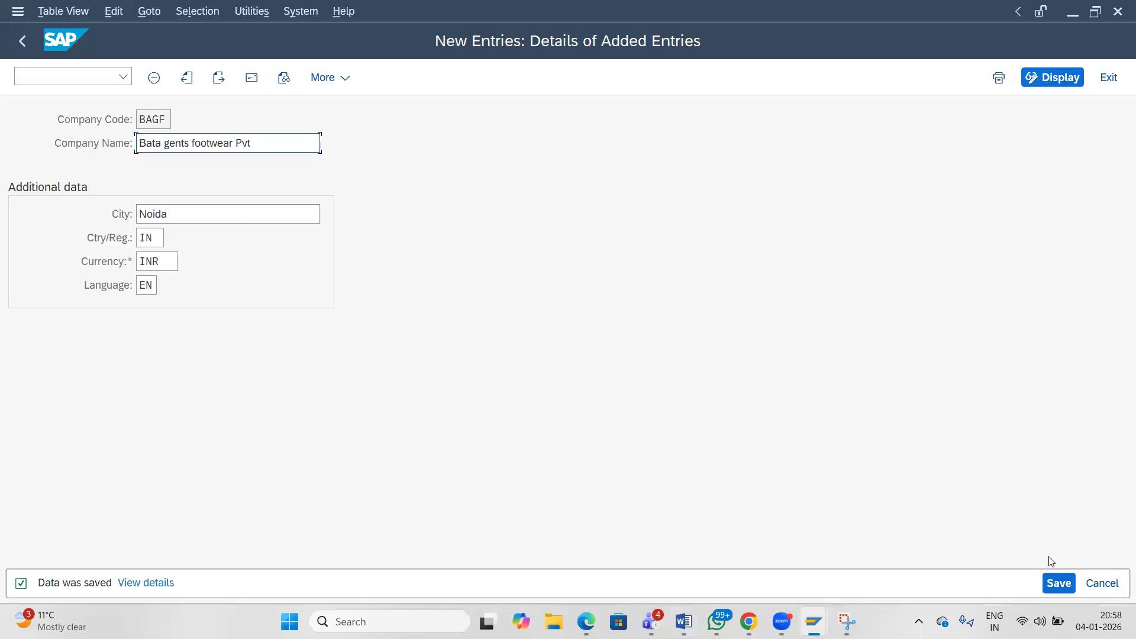
click(1057, 583)
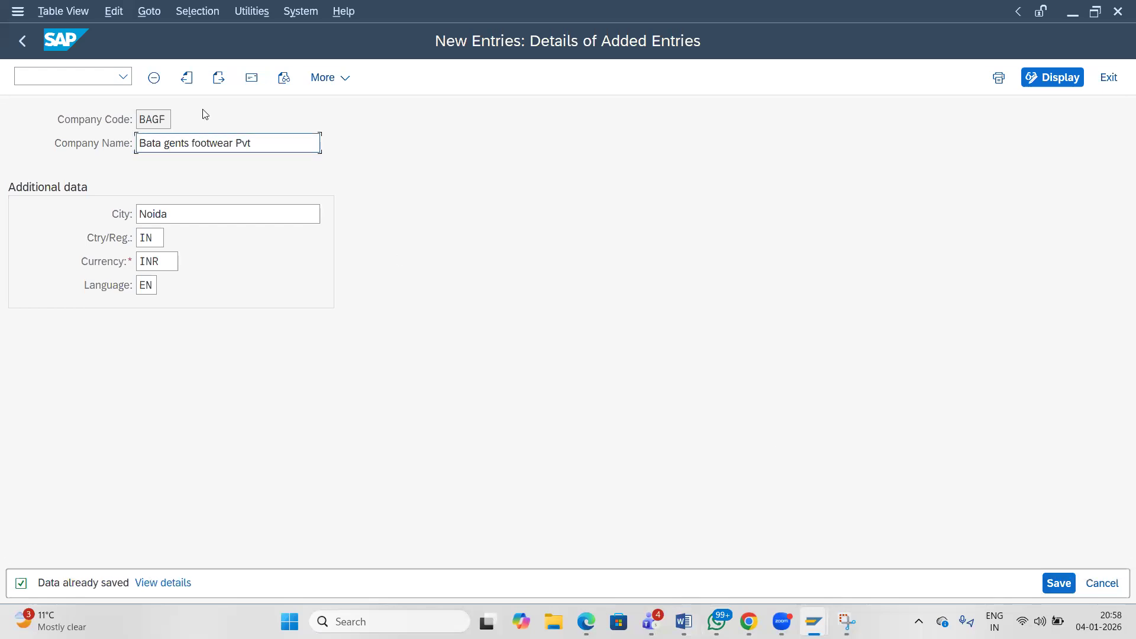
click(25, 46)
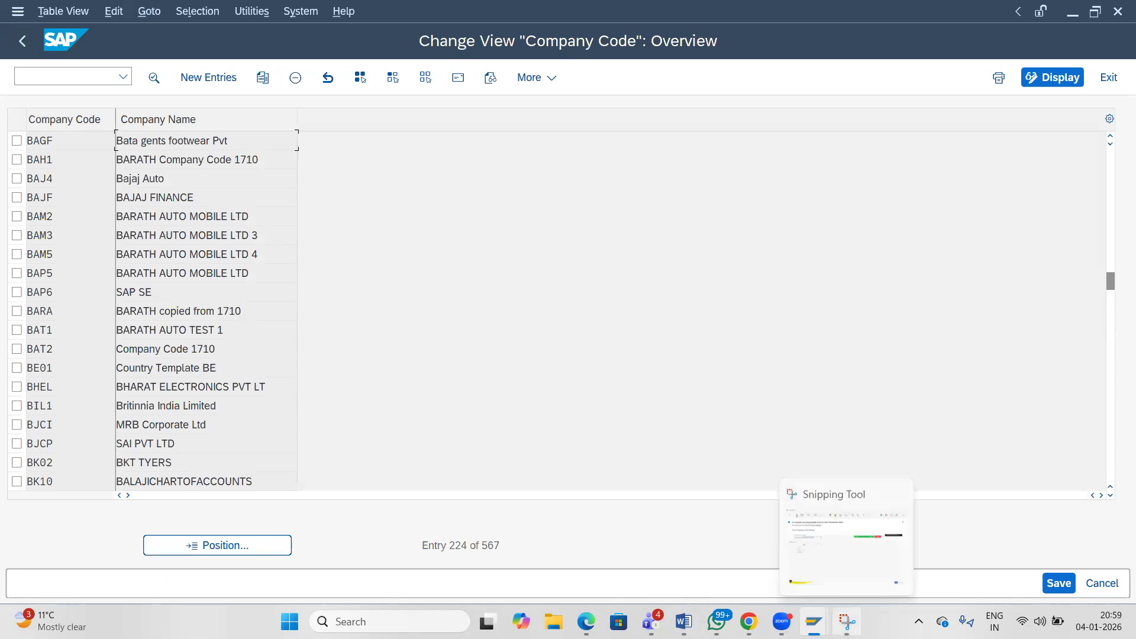
Capture the full company code overview screen with the Snipping Tool and enlarge the capture for markup.
click(847, 622)
click(134, 162)
drag(1, 0, 1135, 634)
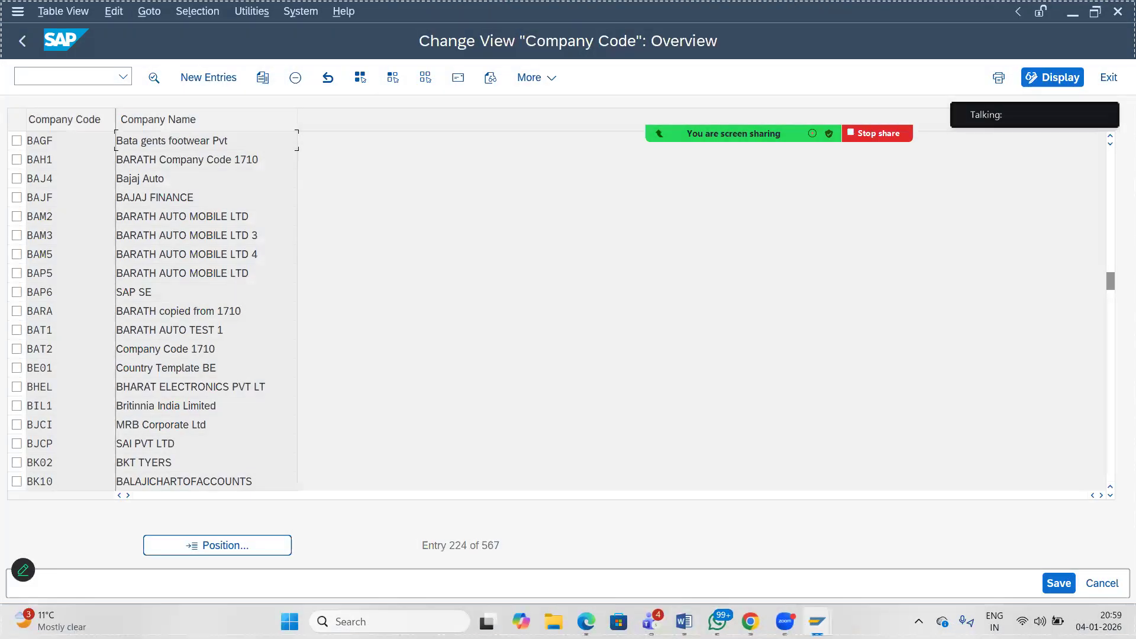
key(alt+Tab)
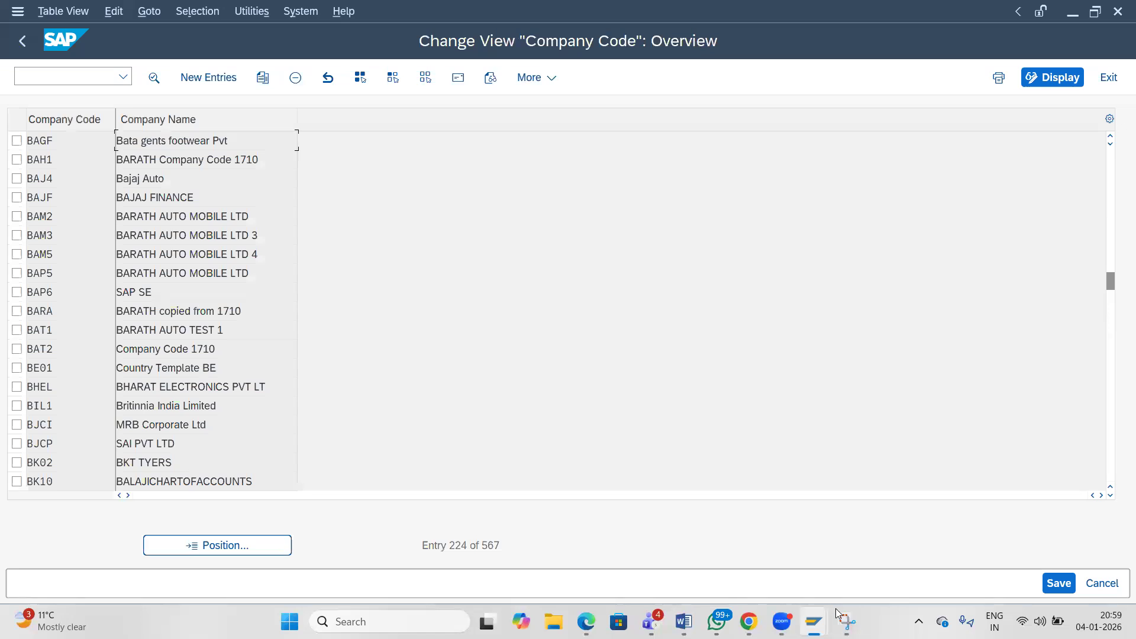
click(848, 621)
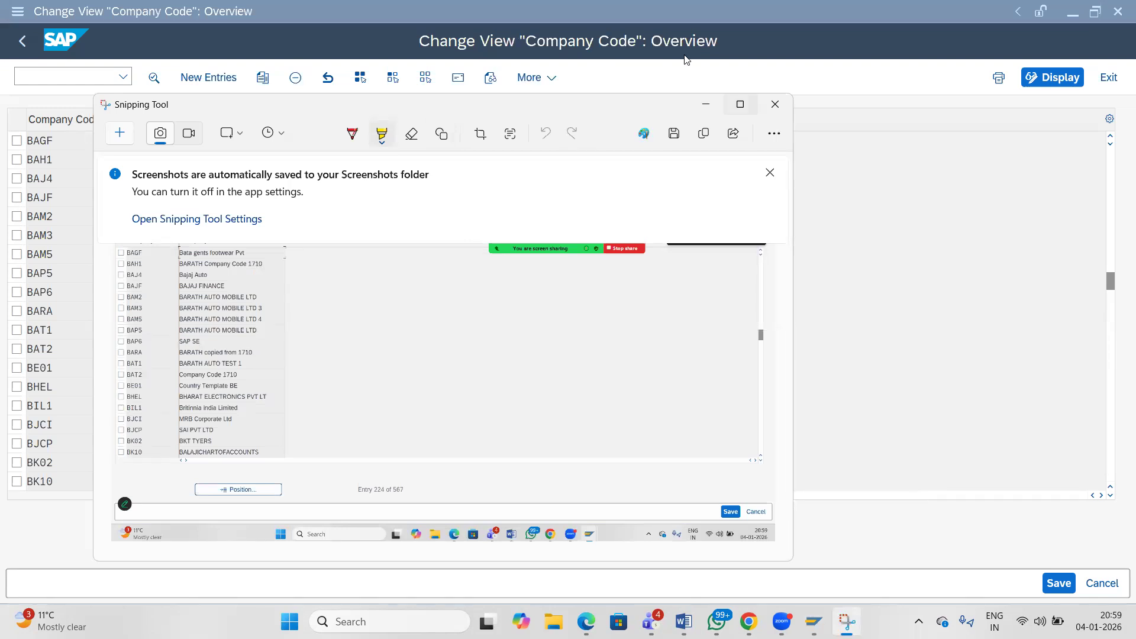
click(740, 104)
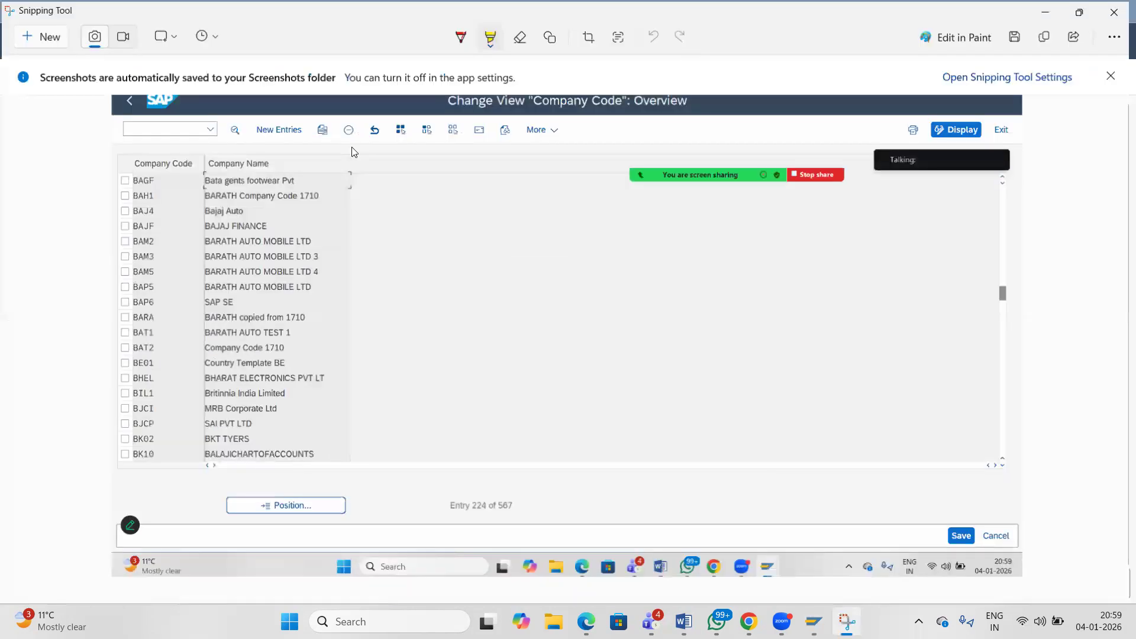
Highlight the BAGF "Bata gents footwear Pvt" row in yellow on the screenshot and copy the image.
click(490, 37)
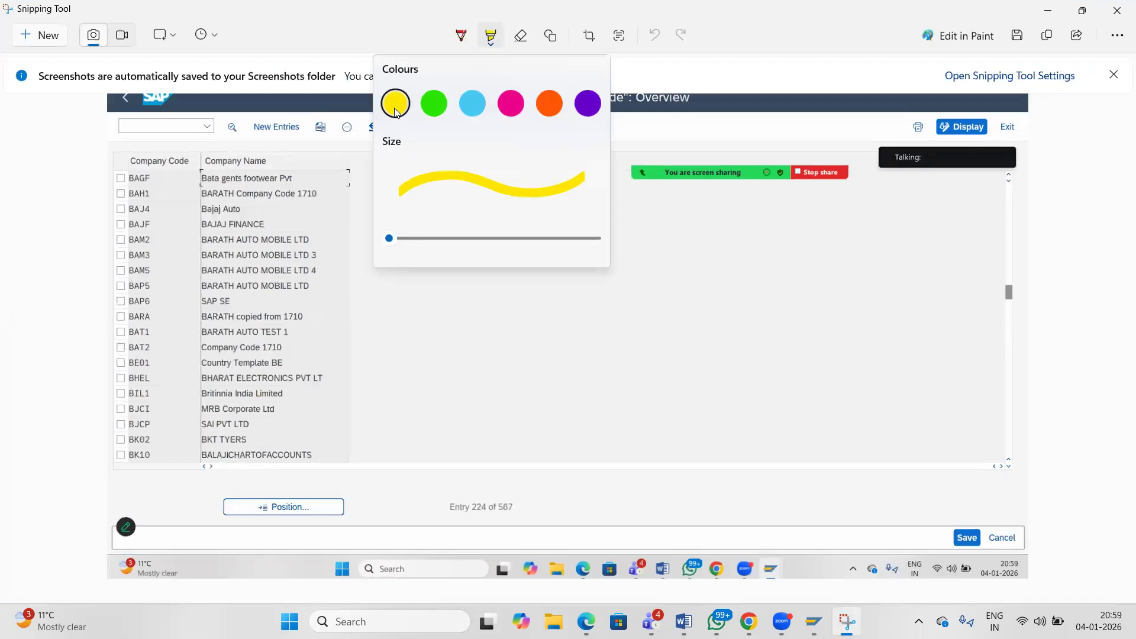
click(394, 106)
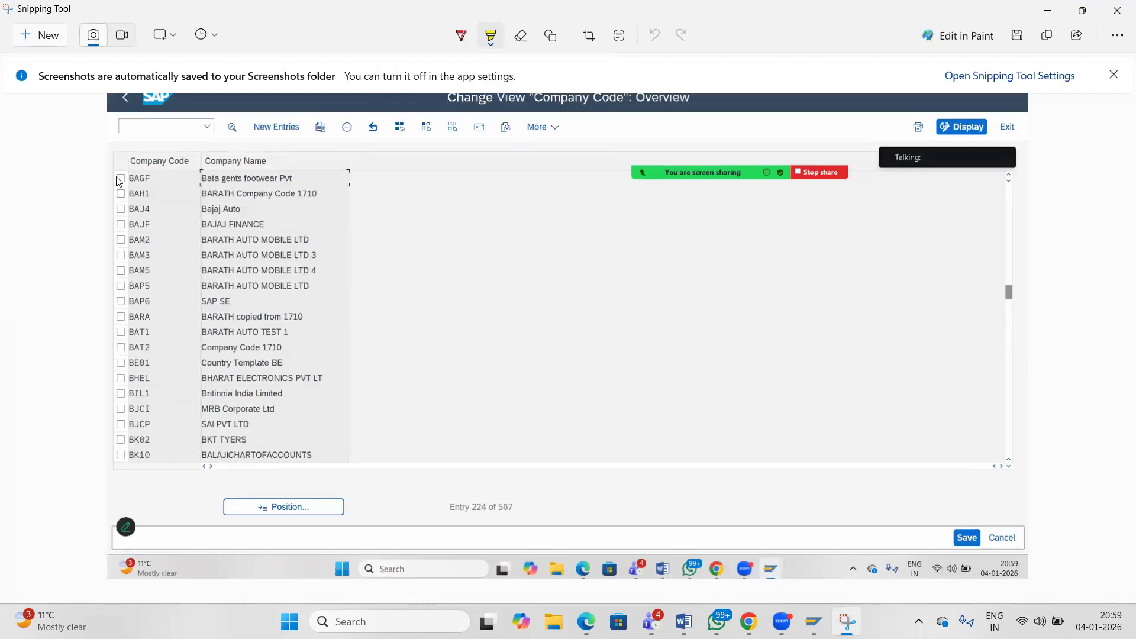
drag(117, 177, 126, 178)
mouse_move(218, 179)
mouse_down()
mouse_move(284, 177)
mouse_move(110, 178)
mouse_up()
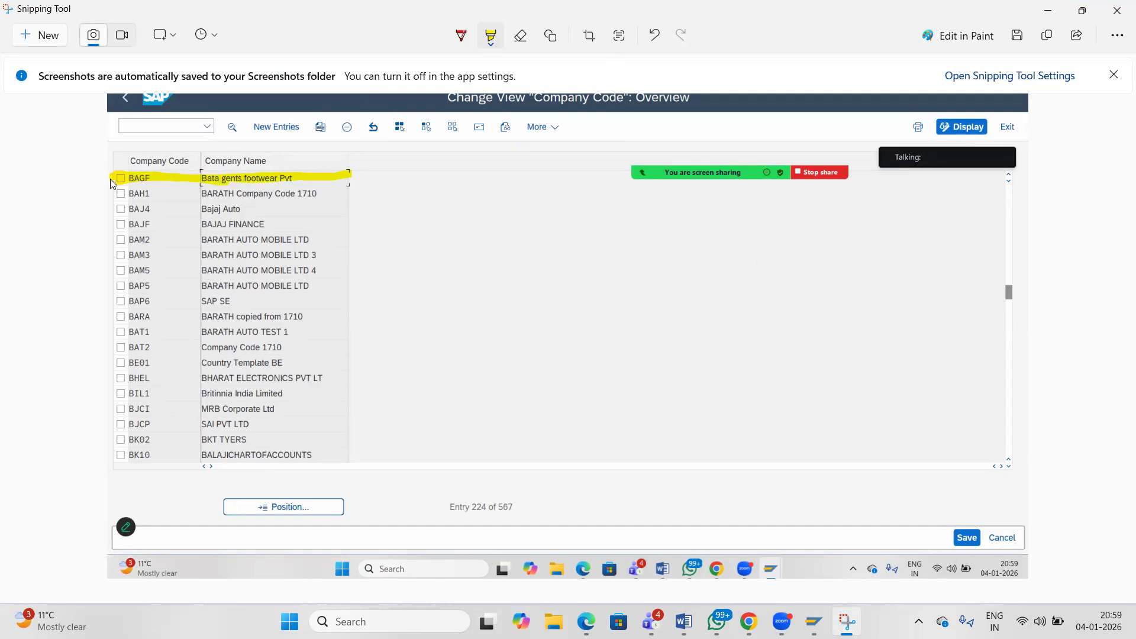
key(ctrl+c)
Switch to Word and paste the highlighted company code overview screenshot below the saved-entry screenshot.
key(alt+Tab)
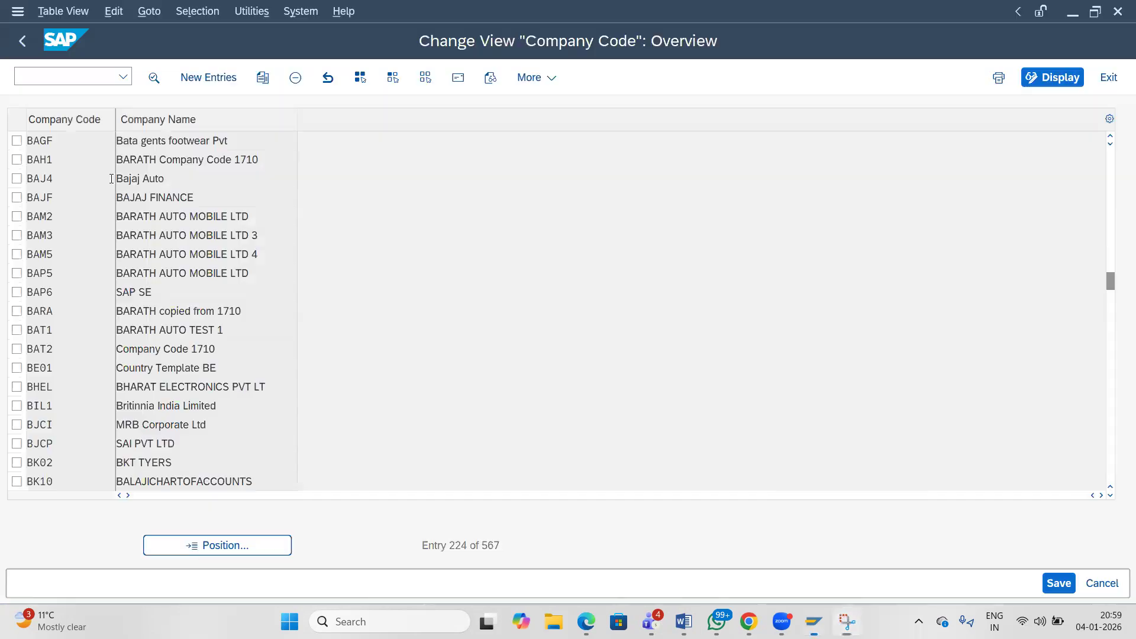
mouse_move(683, 622)
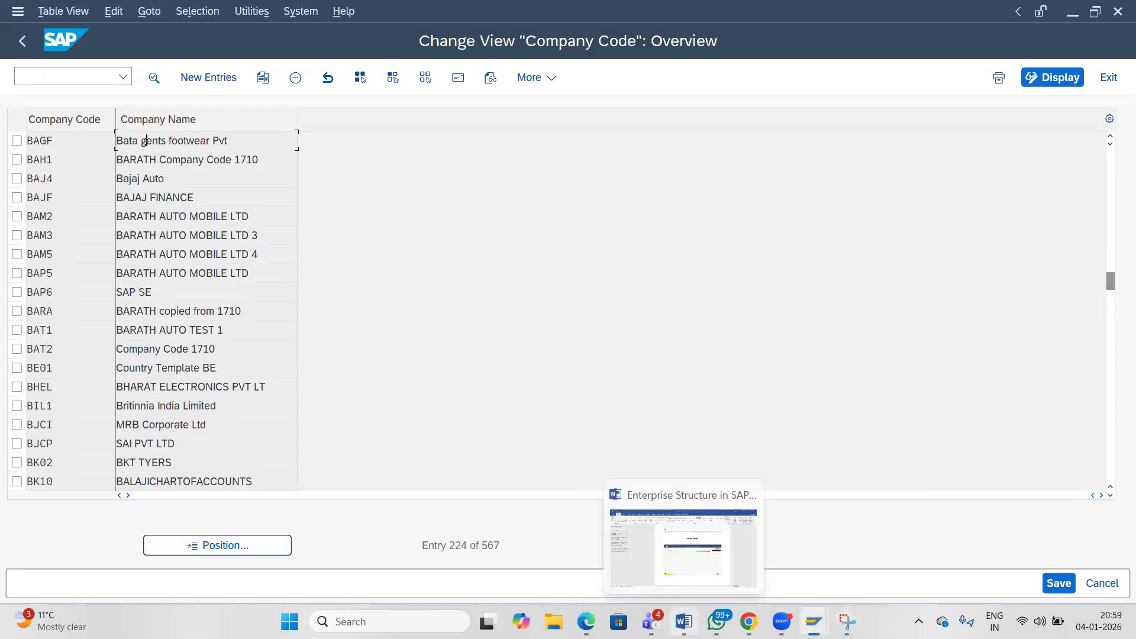
click(683, 566)
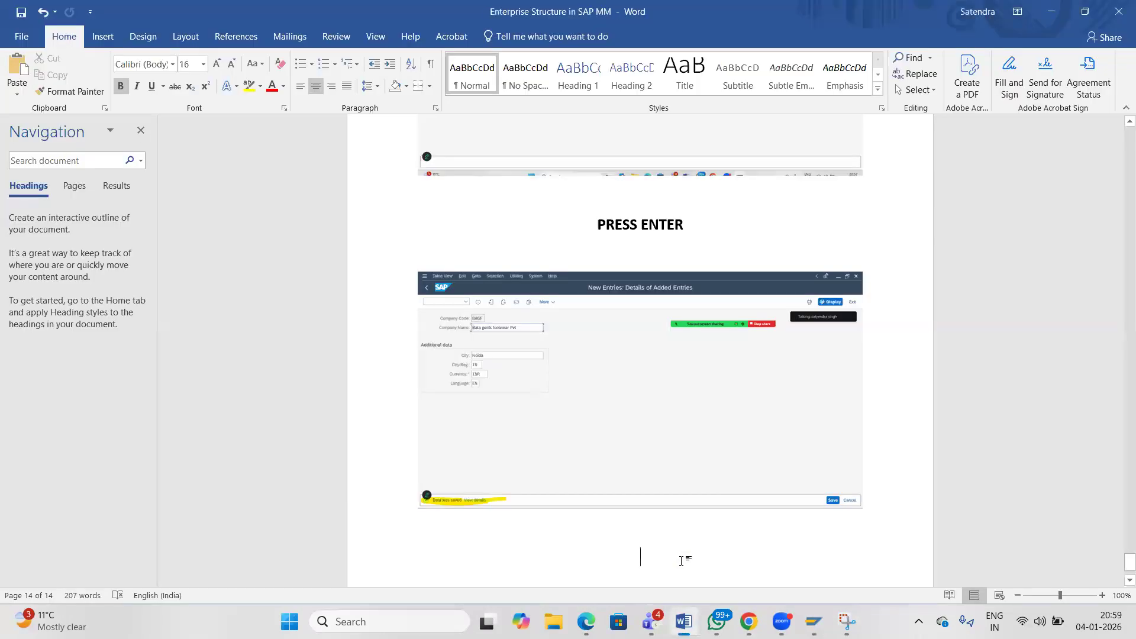
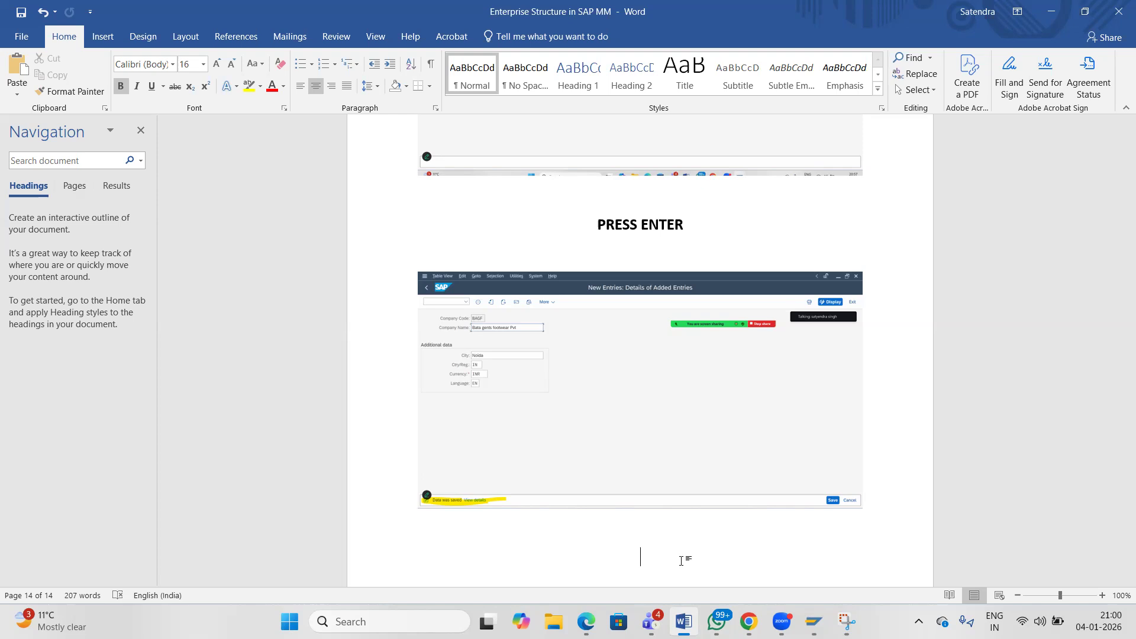
key(Return)
key(ctrl+v)
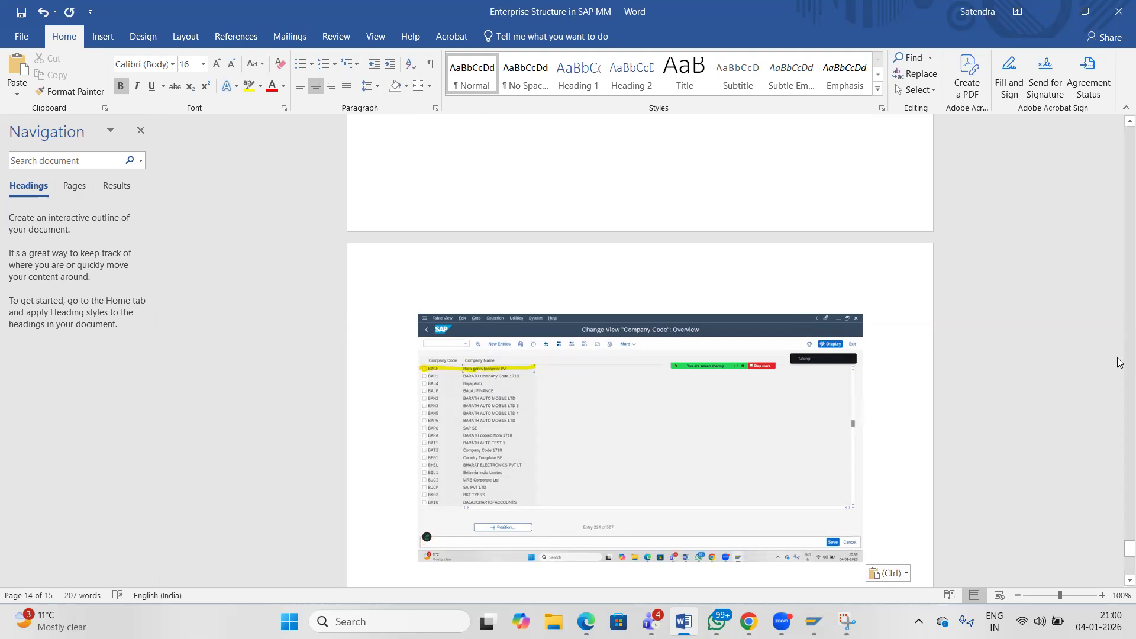
scroll(1006, 443, down, 6)
scroll(1006, 443, up, 1)
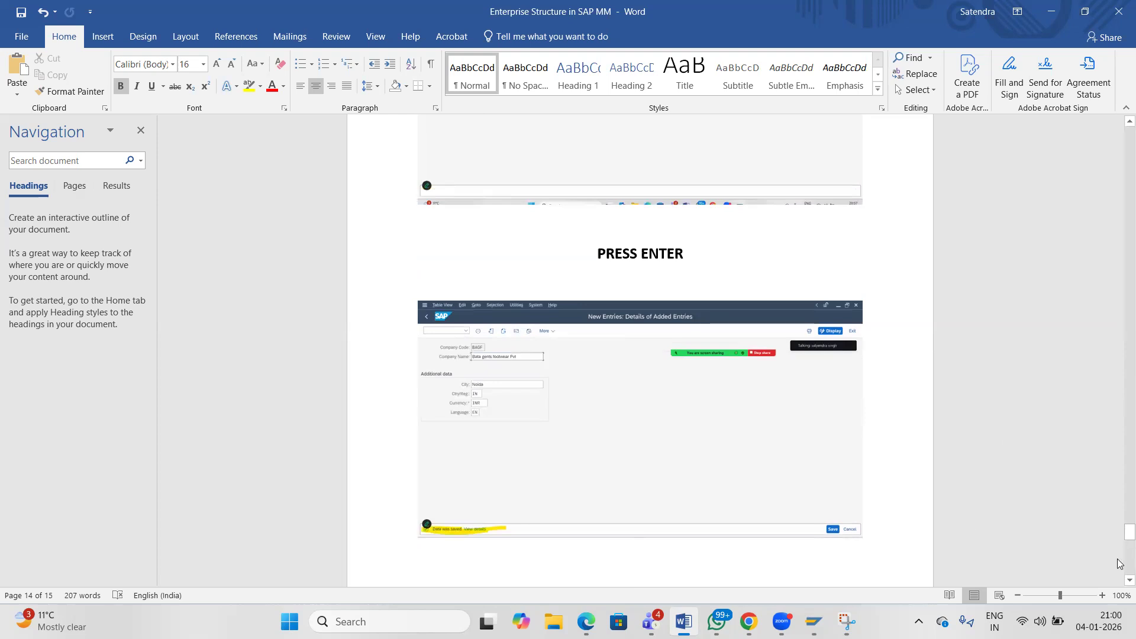
key(ctrl+v)
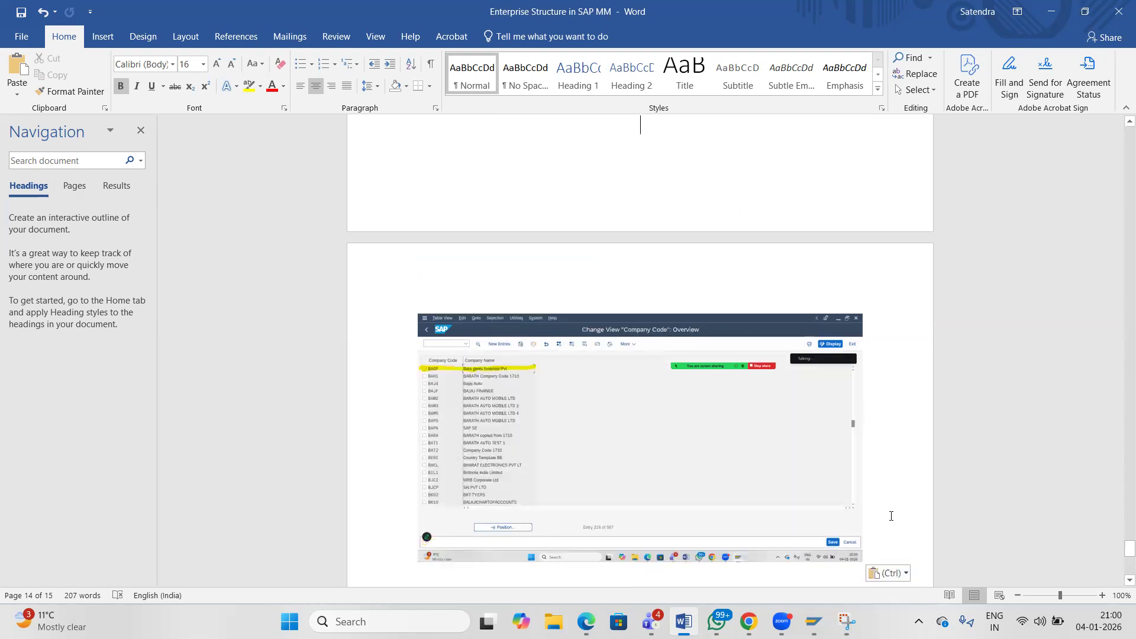
Switch to SAP, open the BAGF company code details, review the street and postal code in its address form and confirm the form.
mouse_move(814, 622)
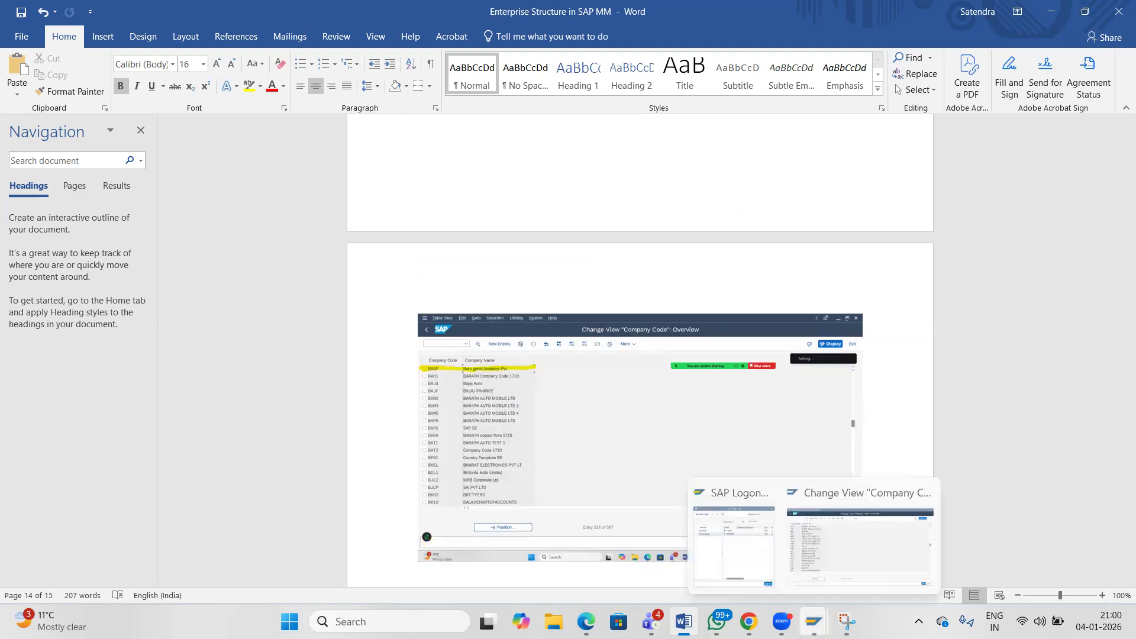
click(835, 548)
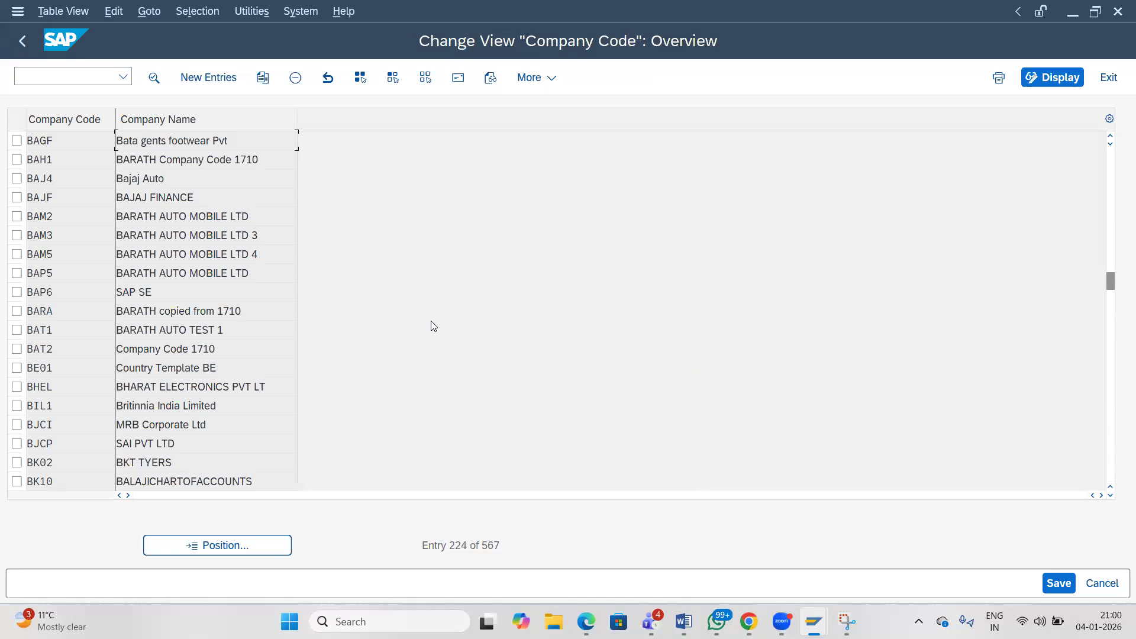
double_click(151, 143)
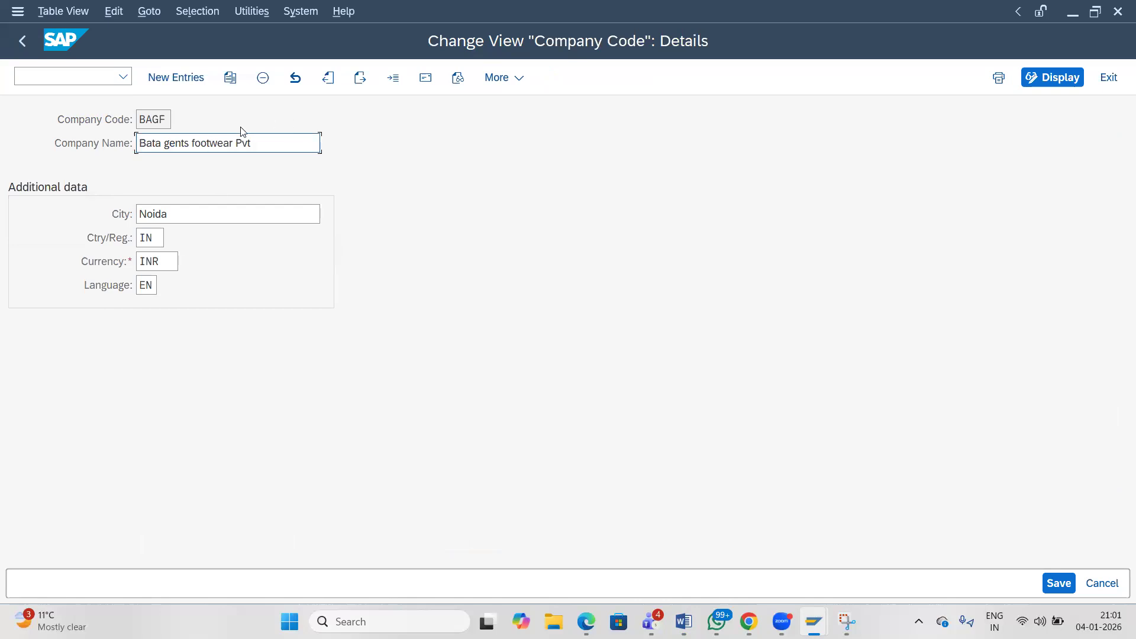
click(424, 77)
click(365, 322)
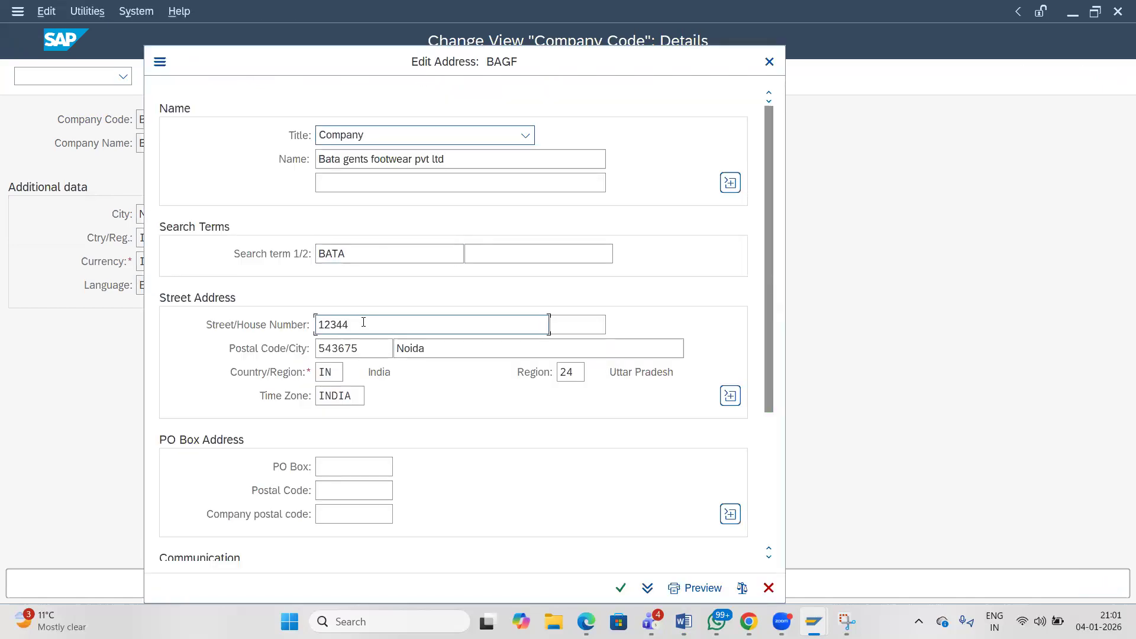
click(362, 350)
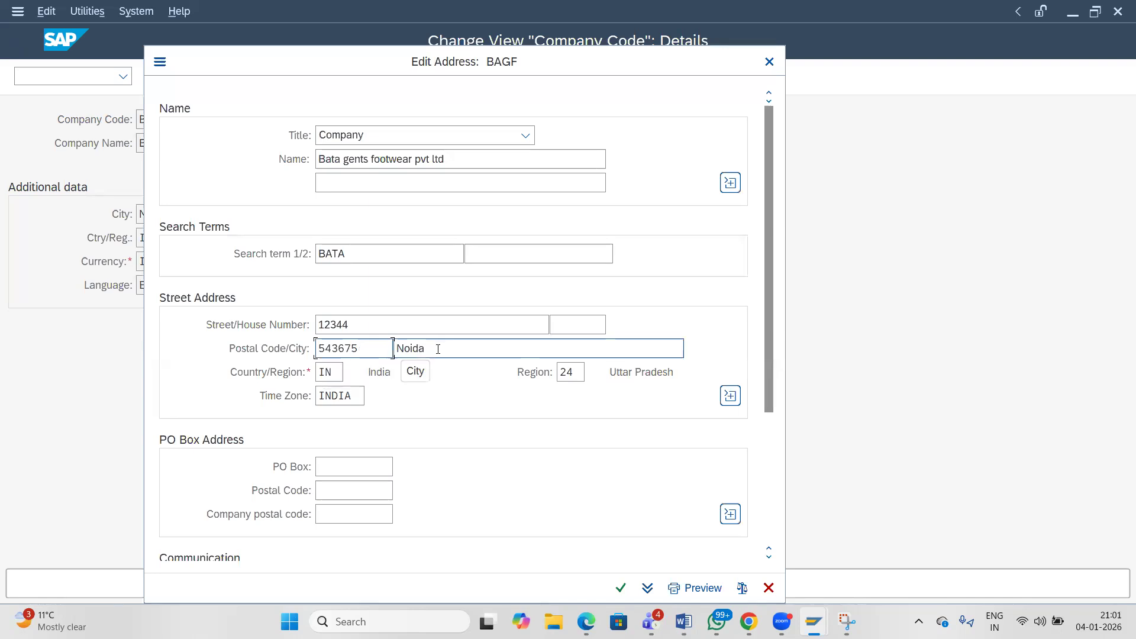
click(620, 587)
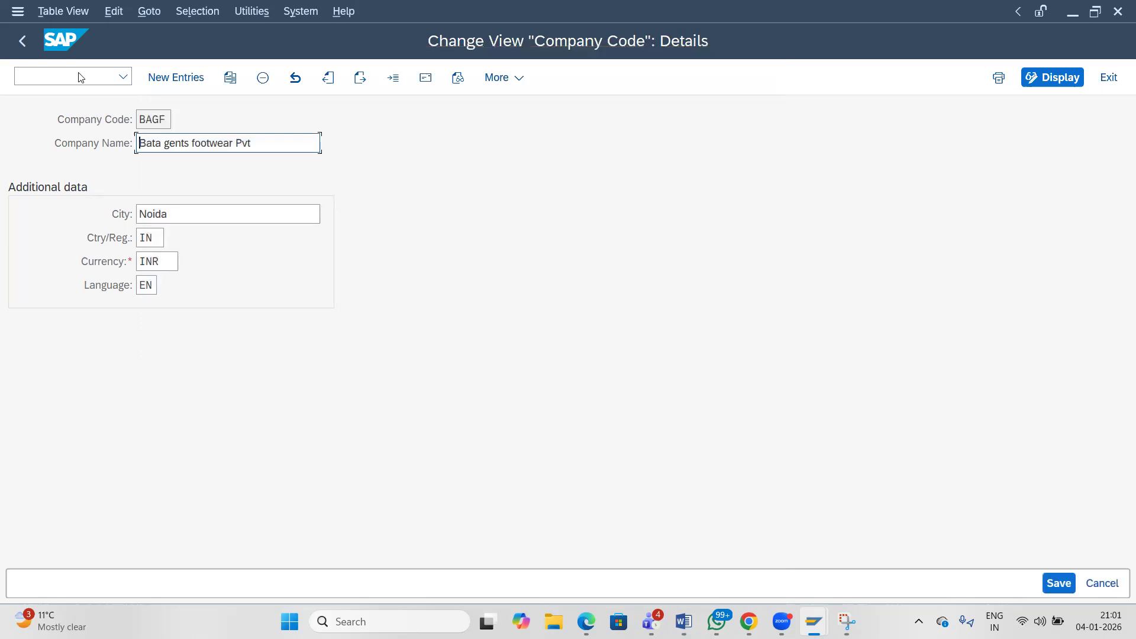
Return to the overview, reopen the BAGF details, view the company address once more and close the address form.
click(24, 42)
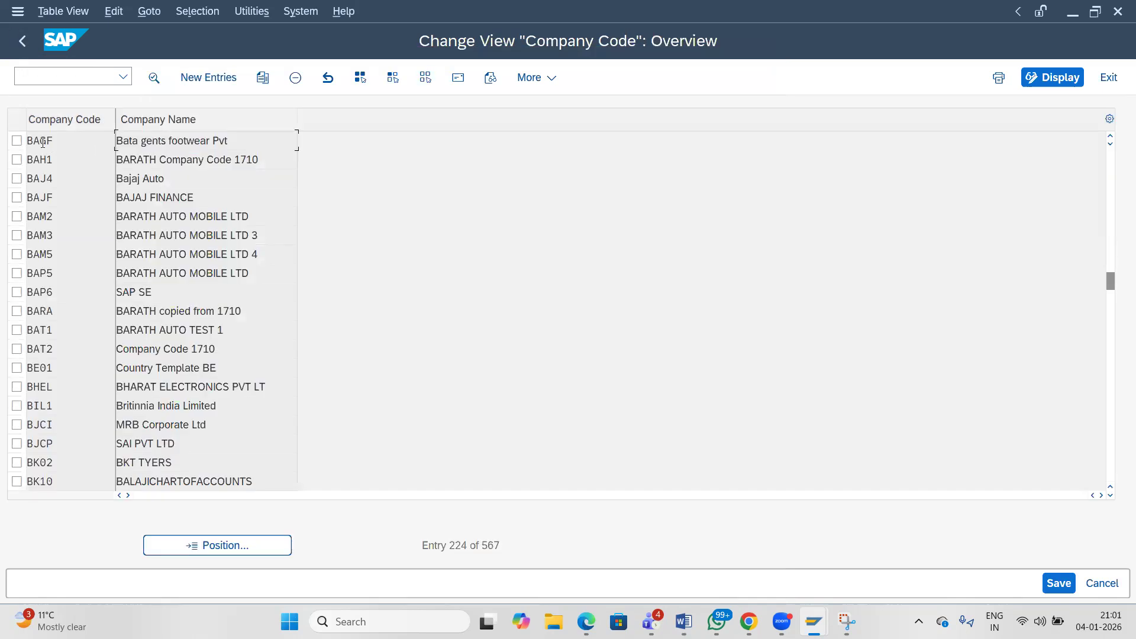
double_click(160, 148)
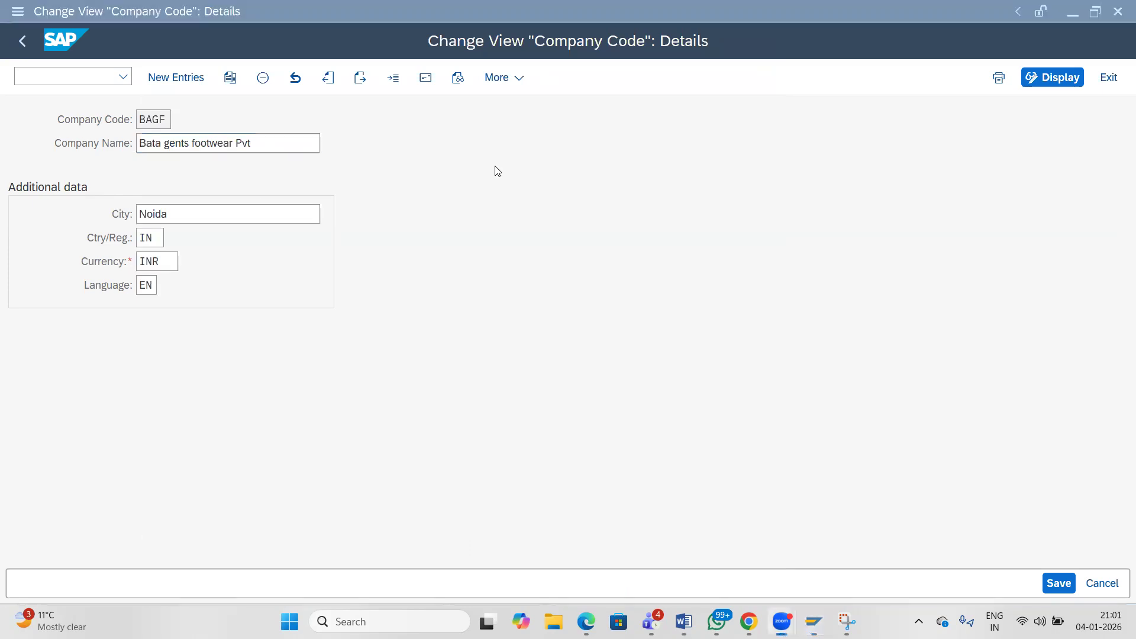
click(551, 200)
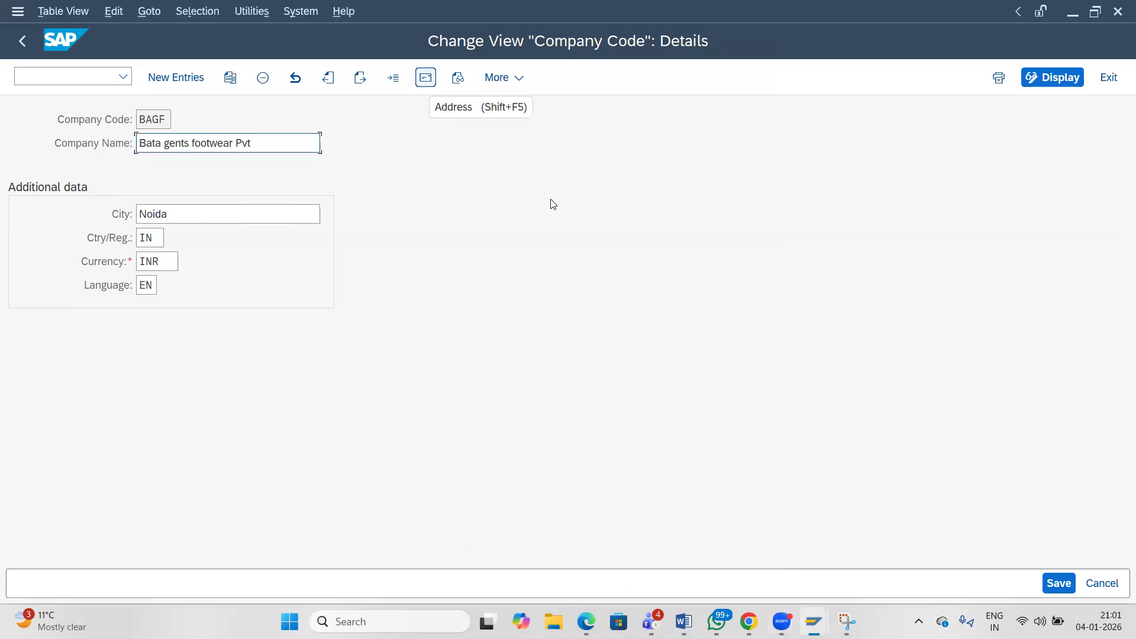
key(shift+F5)
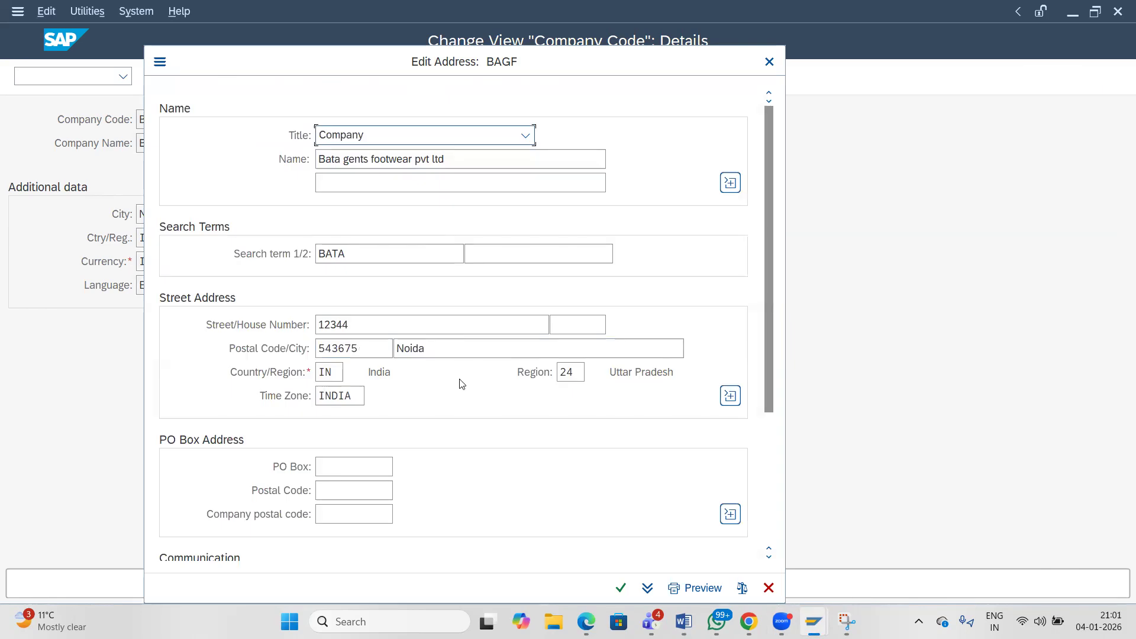
click(769, 62)
click(161, 121)
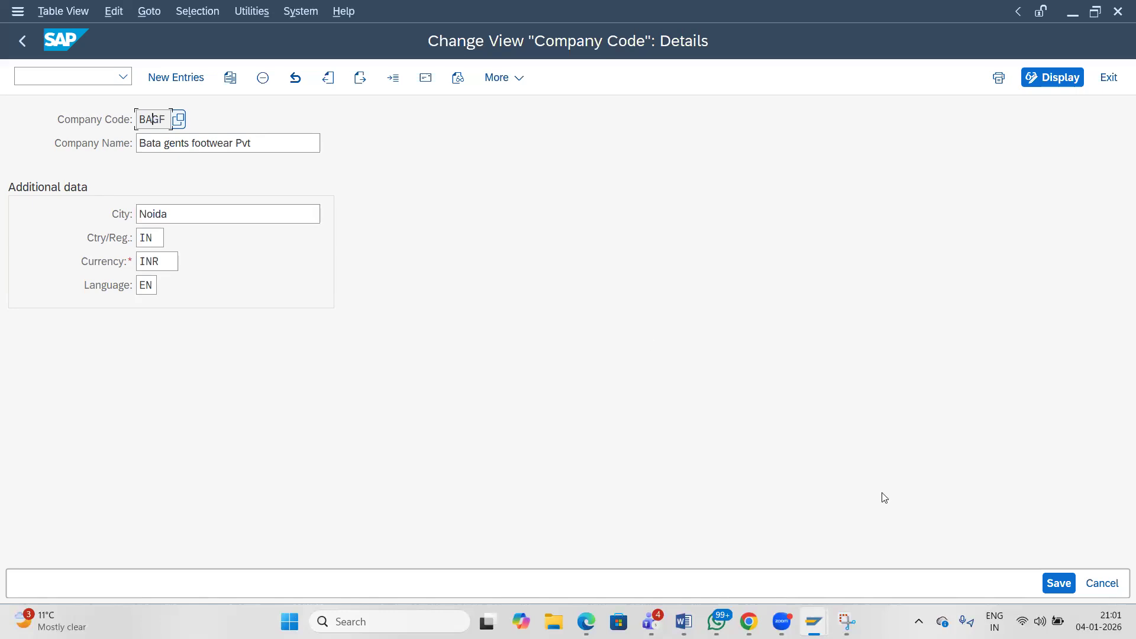
Save the BAGF company code details and return to the company code overview.
click(1051, 581)
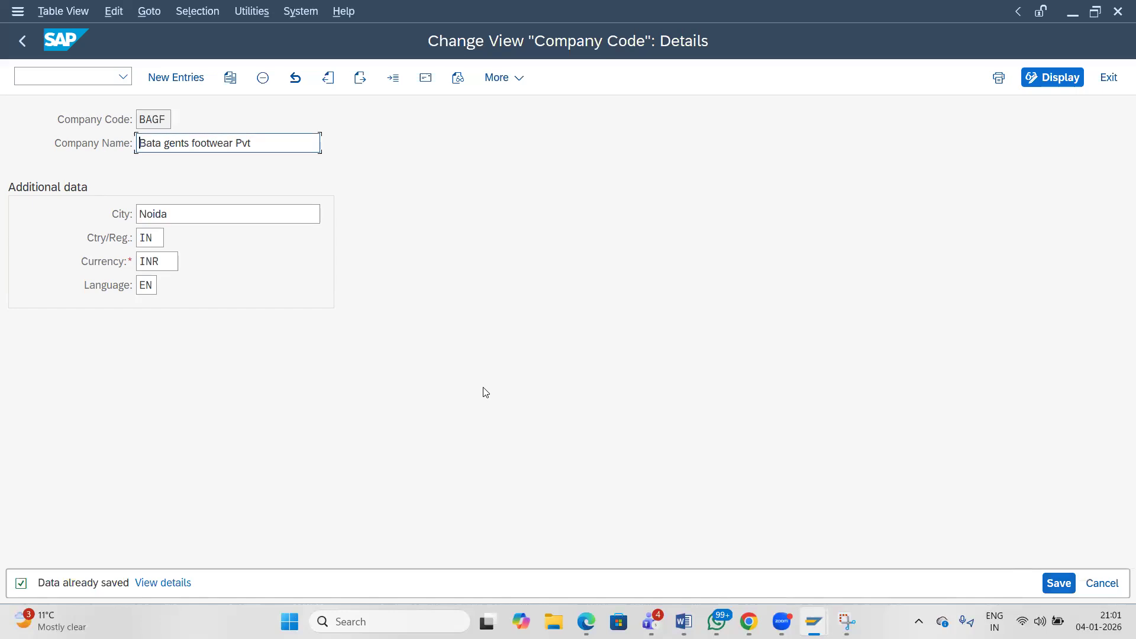
click(25, 47)
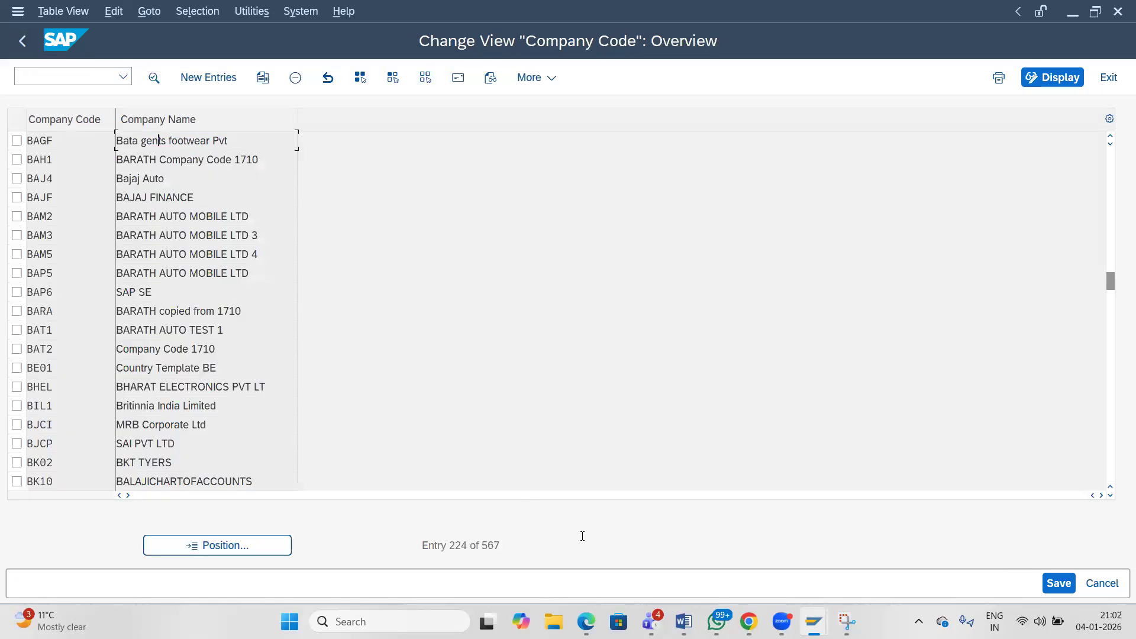
Switch to Word, add the caption "Go back and see your company code" below the saved-entry screenshot and save the document.
mouse_move(683, 621)
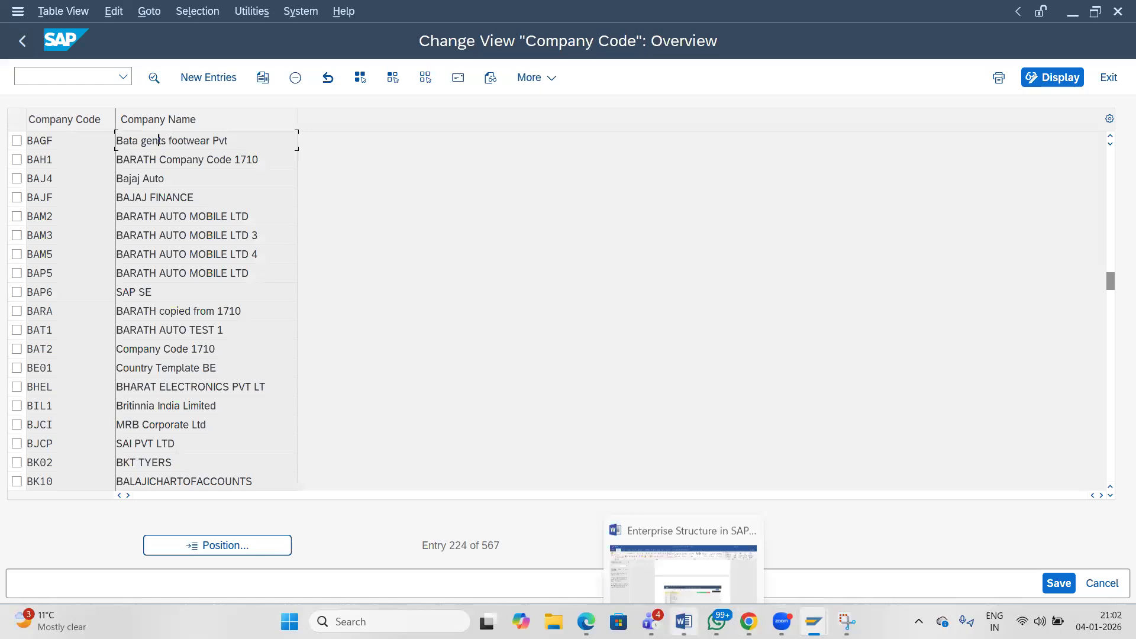
click(679, 591)
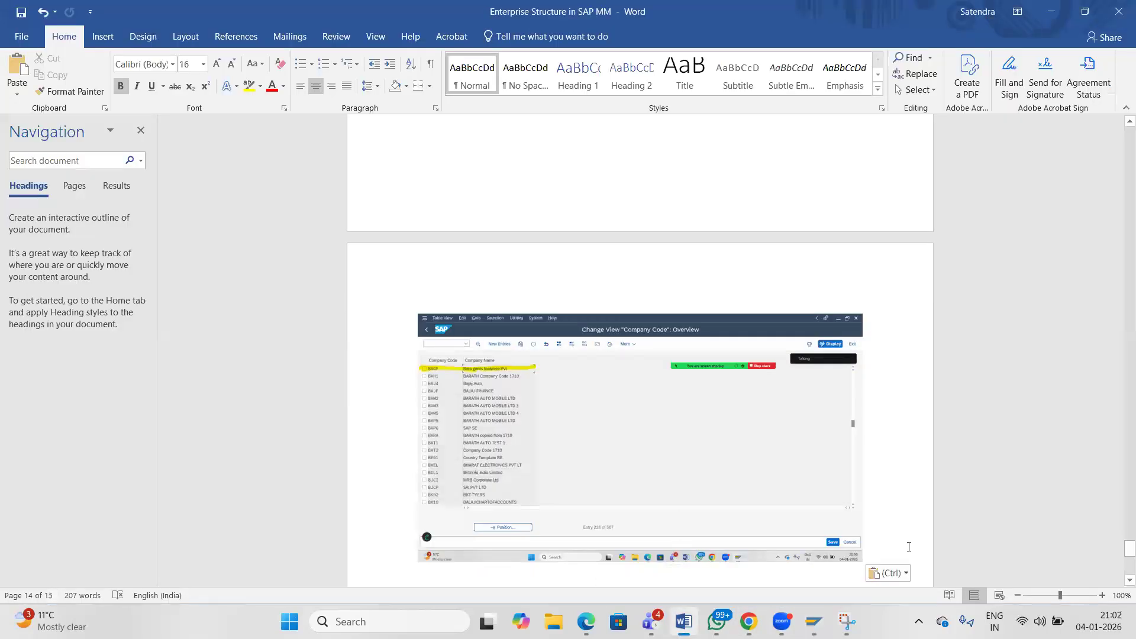
key(Return)
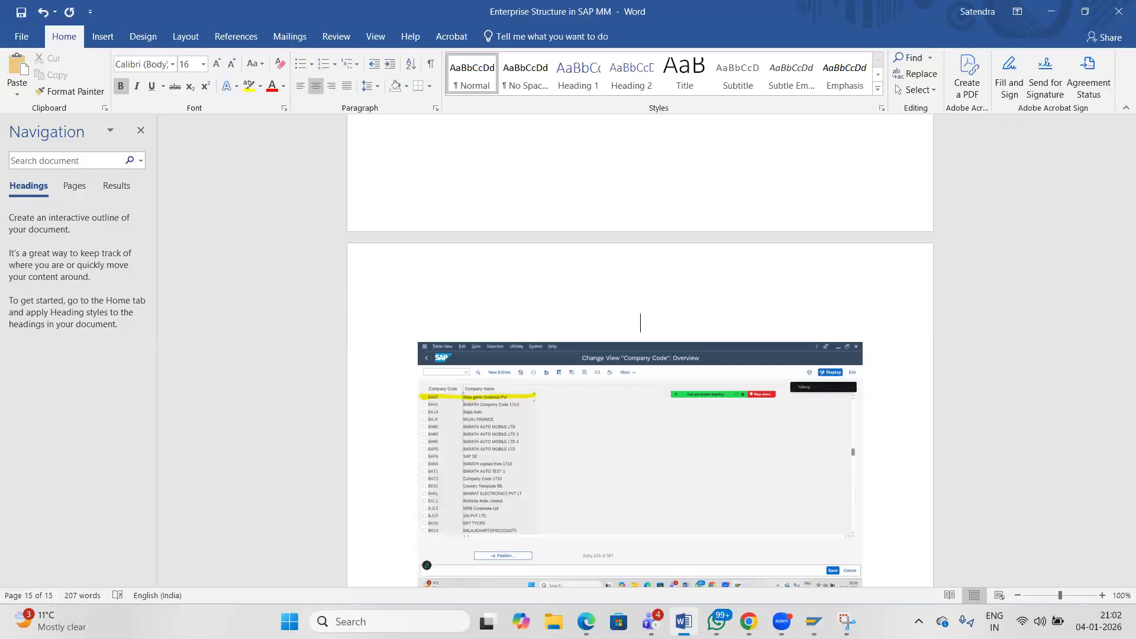
key(BackSpace)
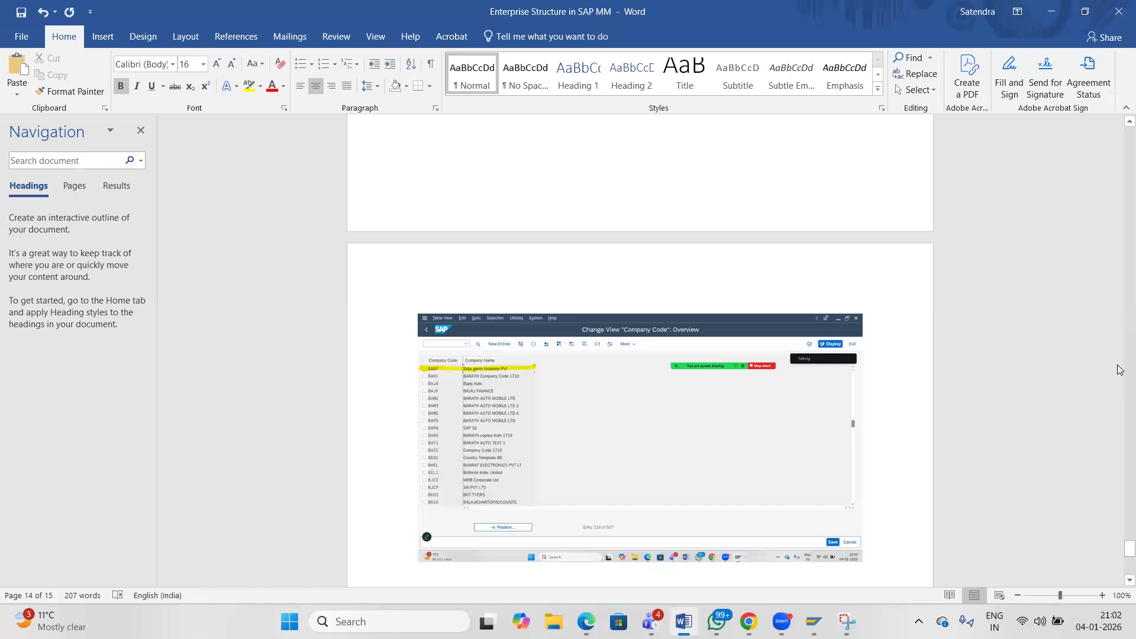
scroll(900, 388, down, 5)
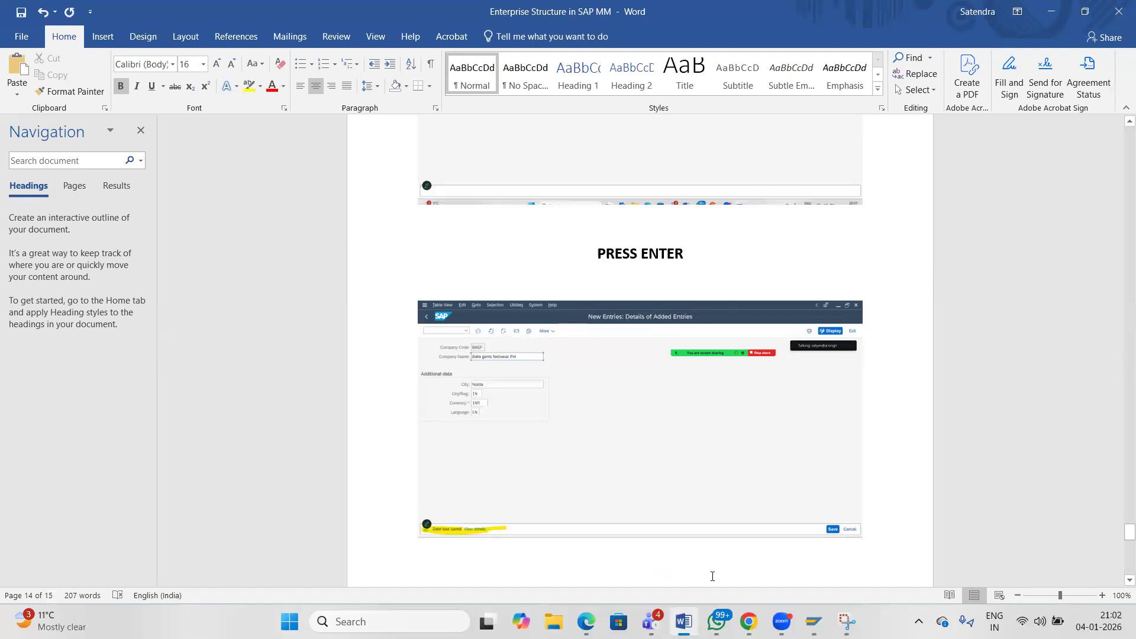
click(638, 580)
text(Go back and )
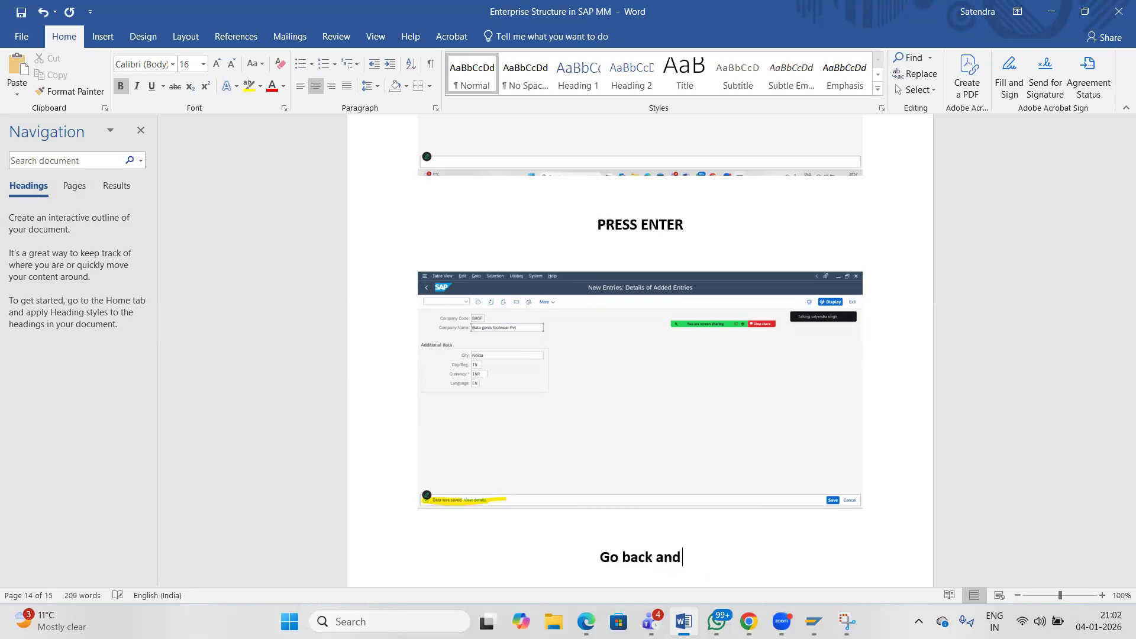
text(see )
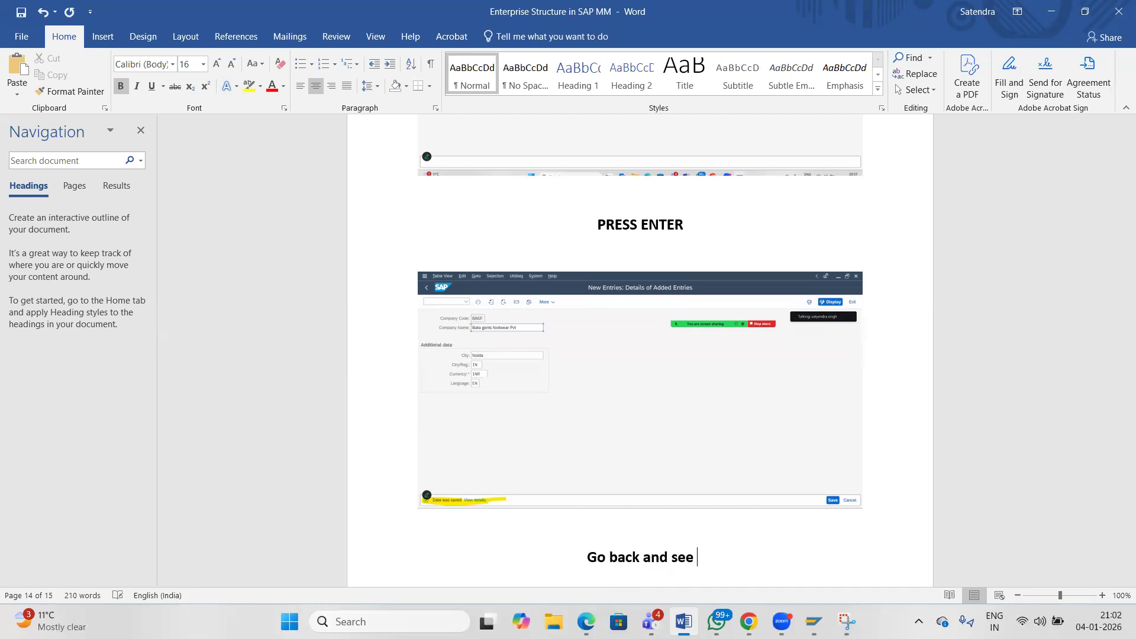
text(your company codfe)
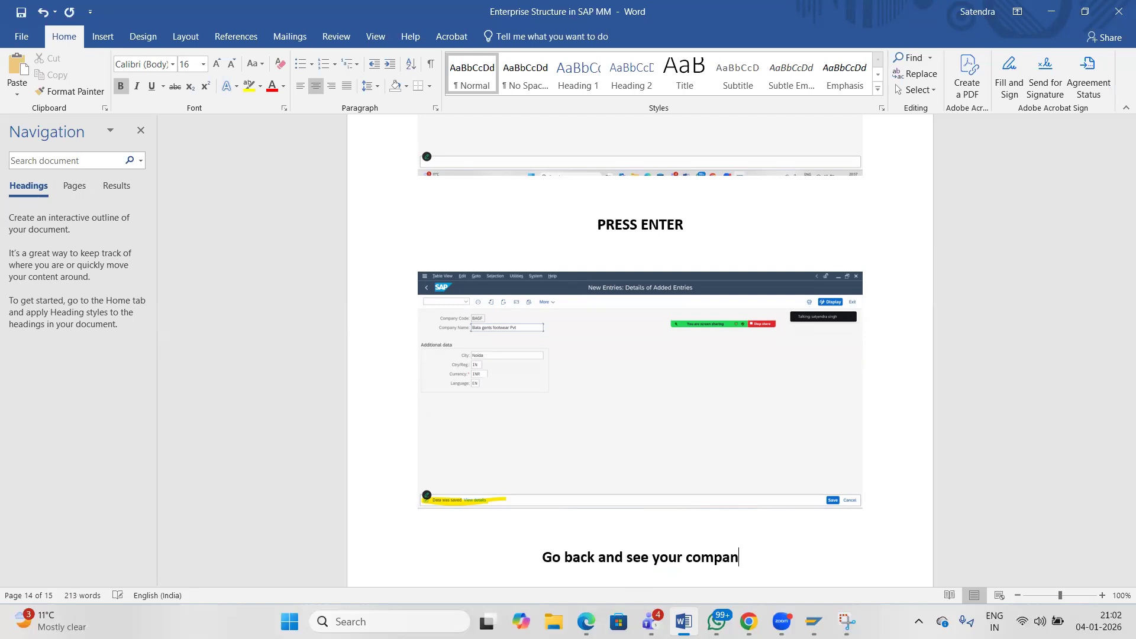
key(BackSpace)
key(BackSpace)
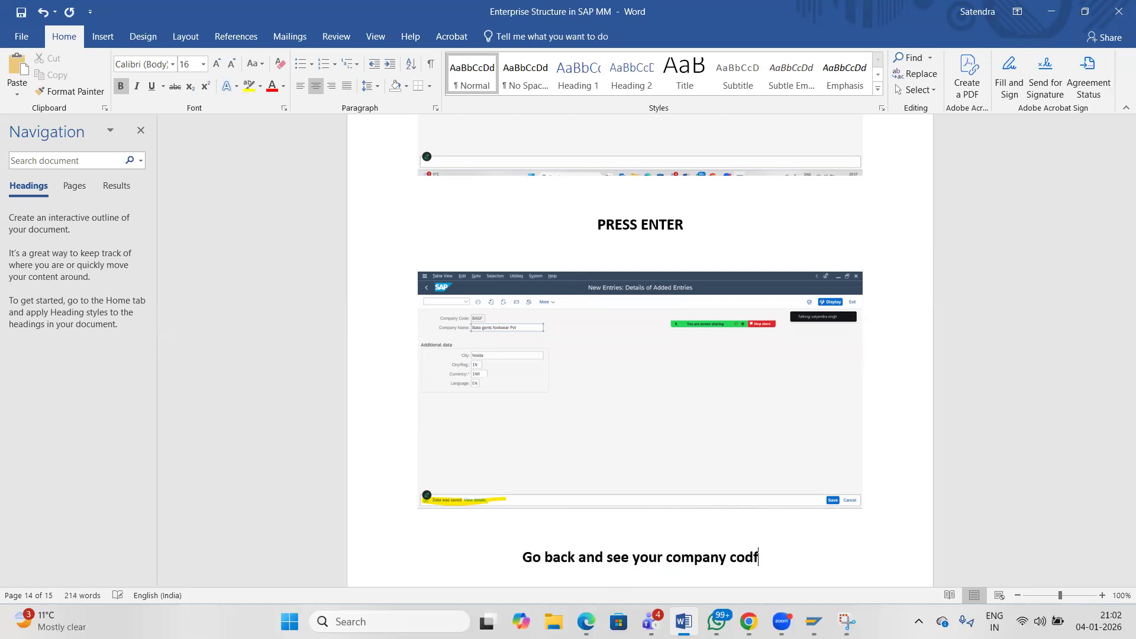
text(e)
key(ctrl+s)
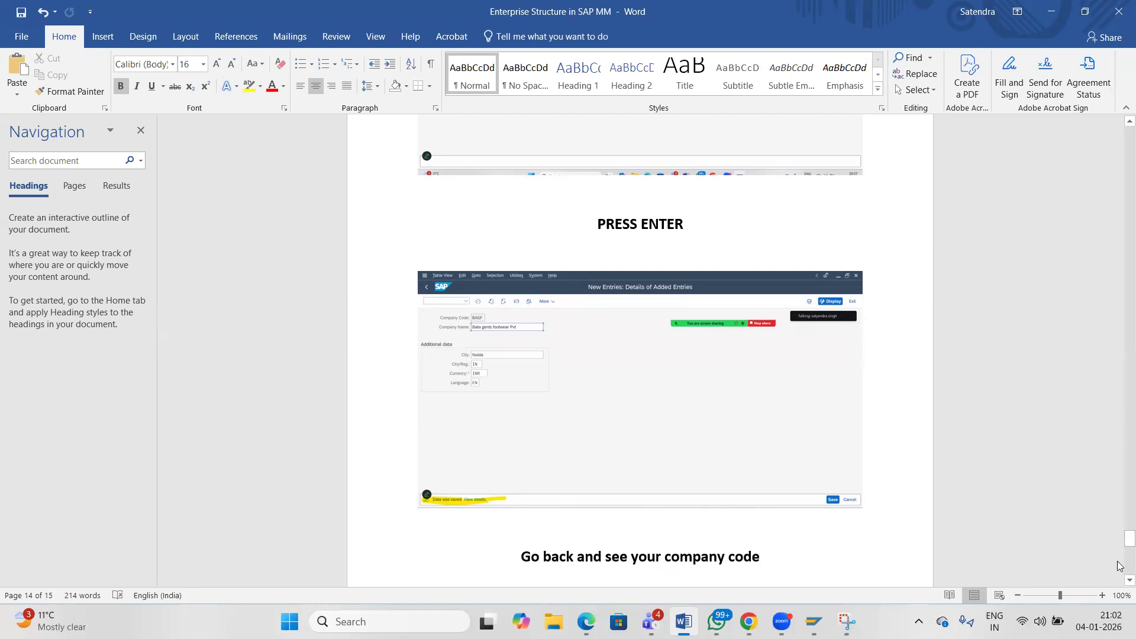
Add the heading "HOW TO DEFINE A PLANT IN SAP-" below the company code overview screenshot on the last page.
scroll(1120, 566, down, 8)
scroll(1120, 566, down, 8)
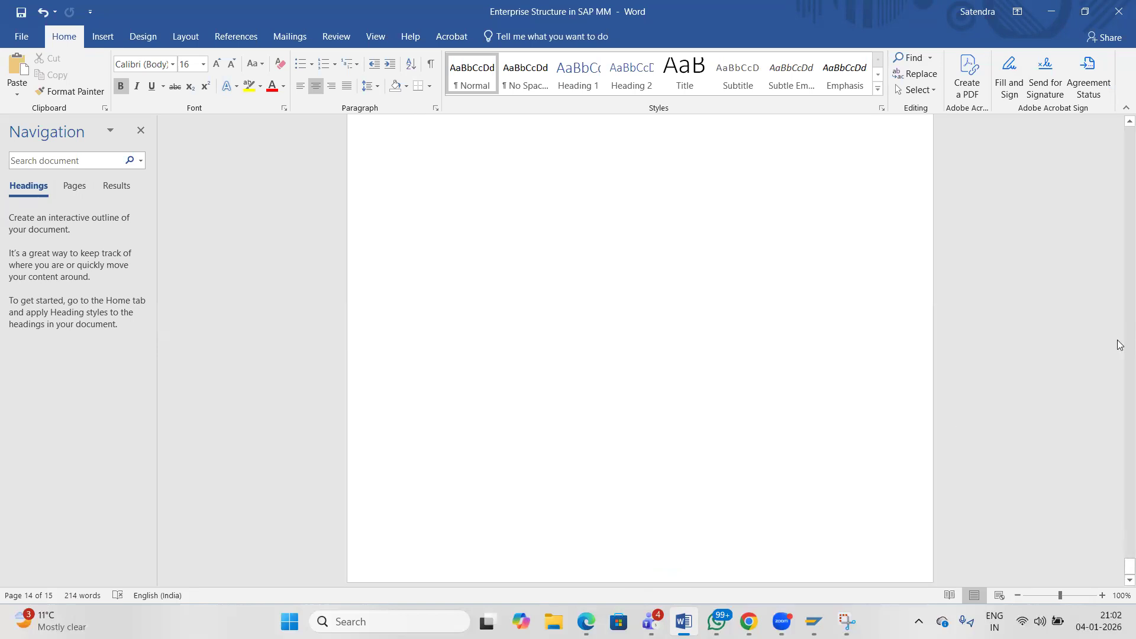
scroll(1119, 346, up, 8)
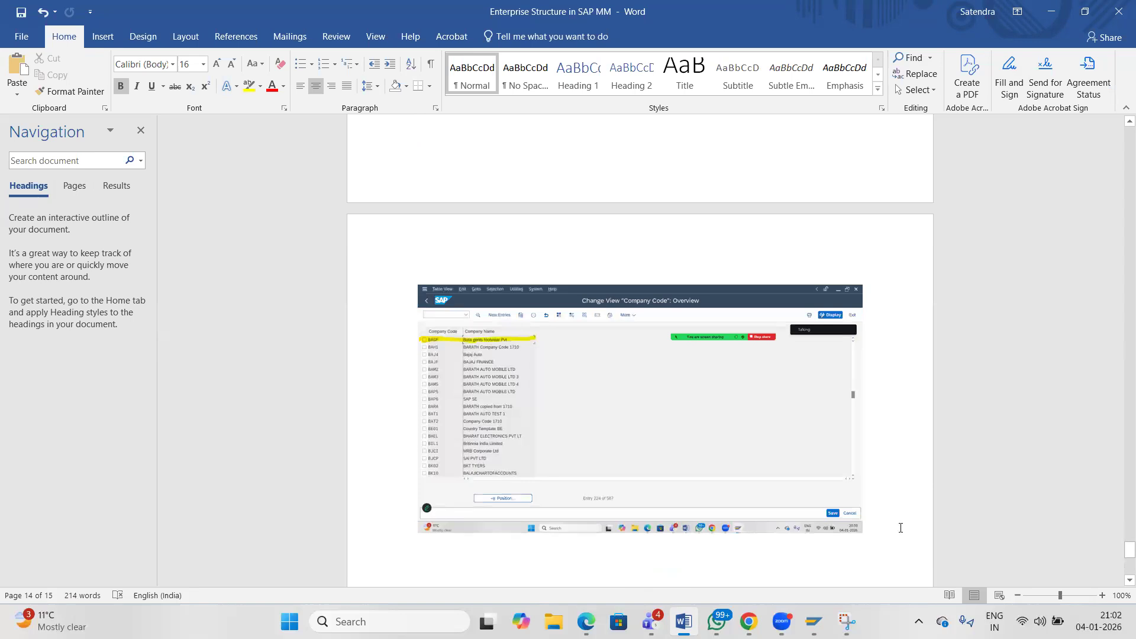
key(Return)
key(Return)
text(N)
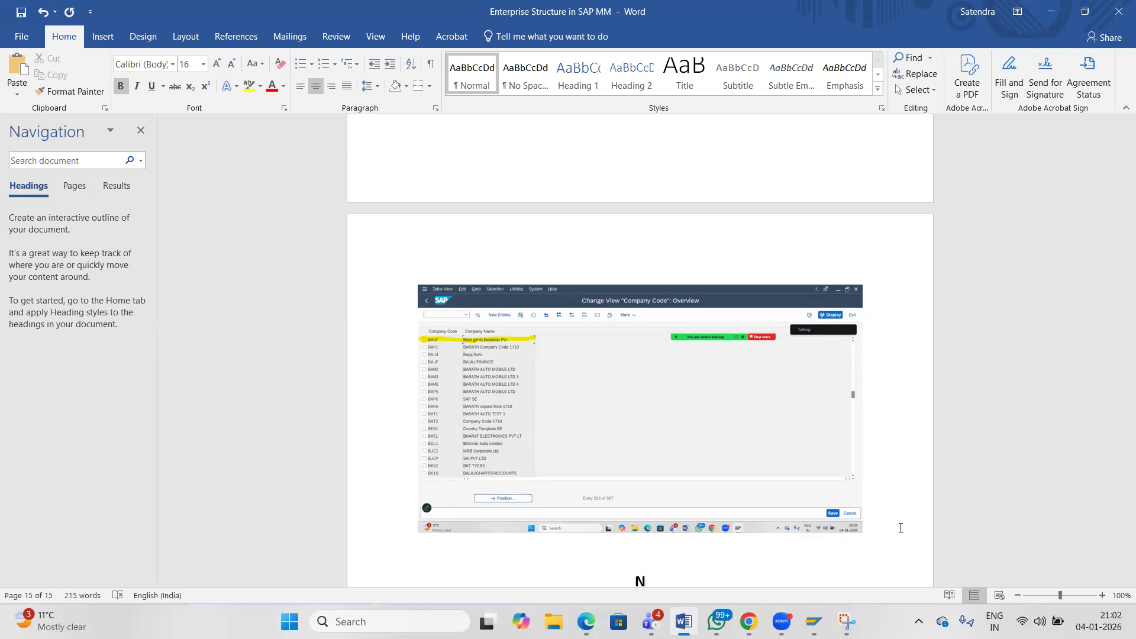
key(BackSpace)
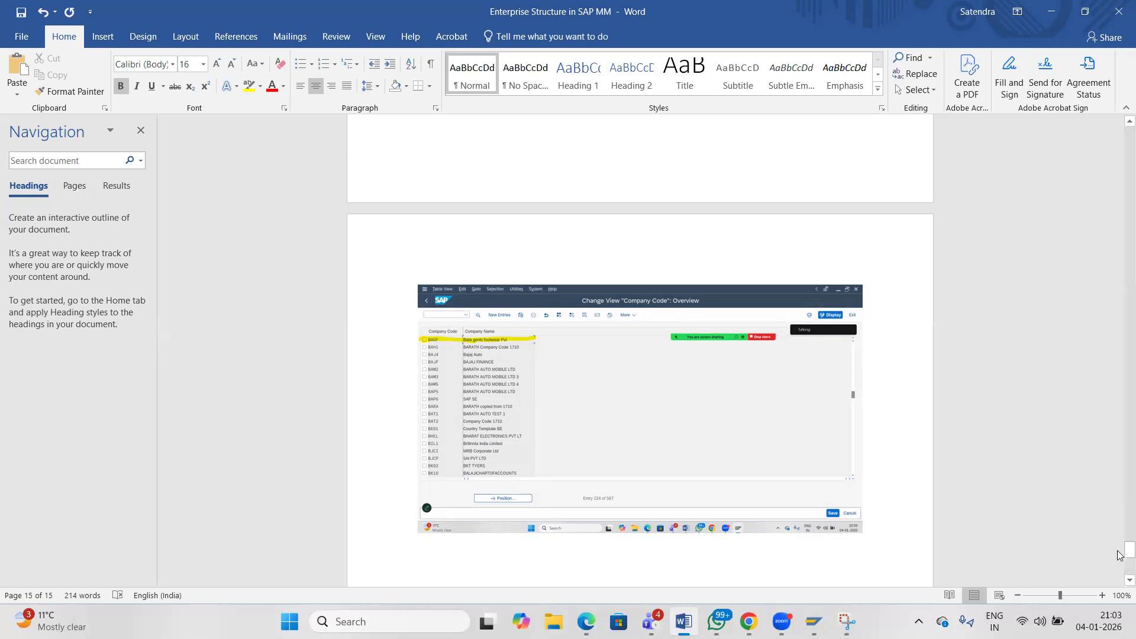
scroll(1120, 559, down, 5)
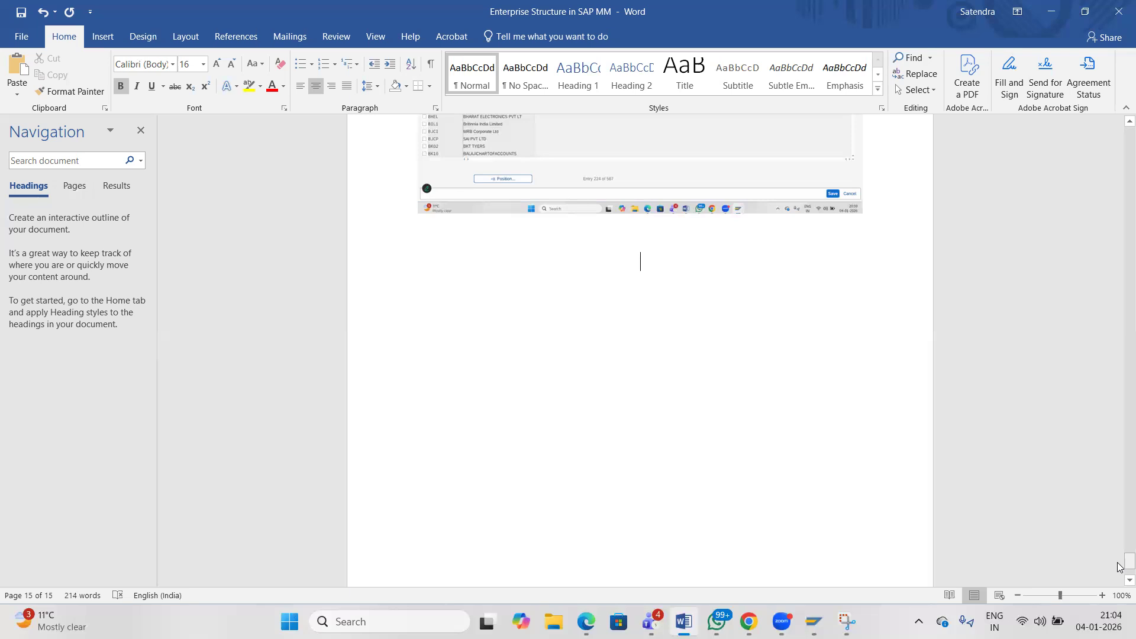
text(HOE)
key(BackSpace)
key(BackSpace)
text(W TO DEFINE A PLANT IN )
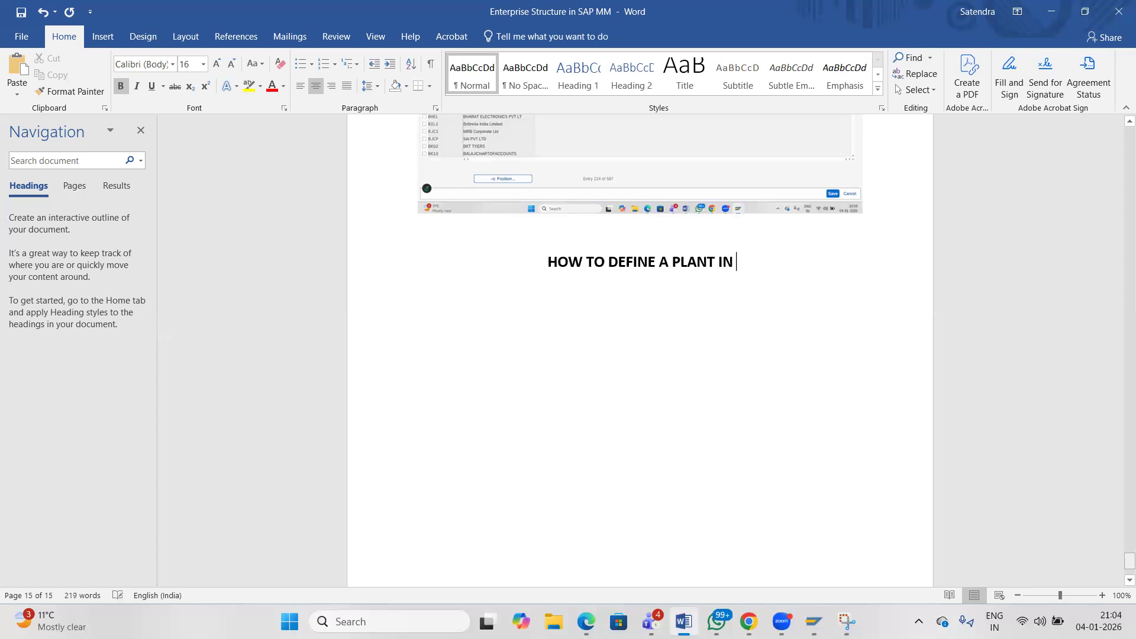
text(SAP-)
key(Return)
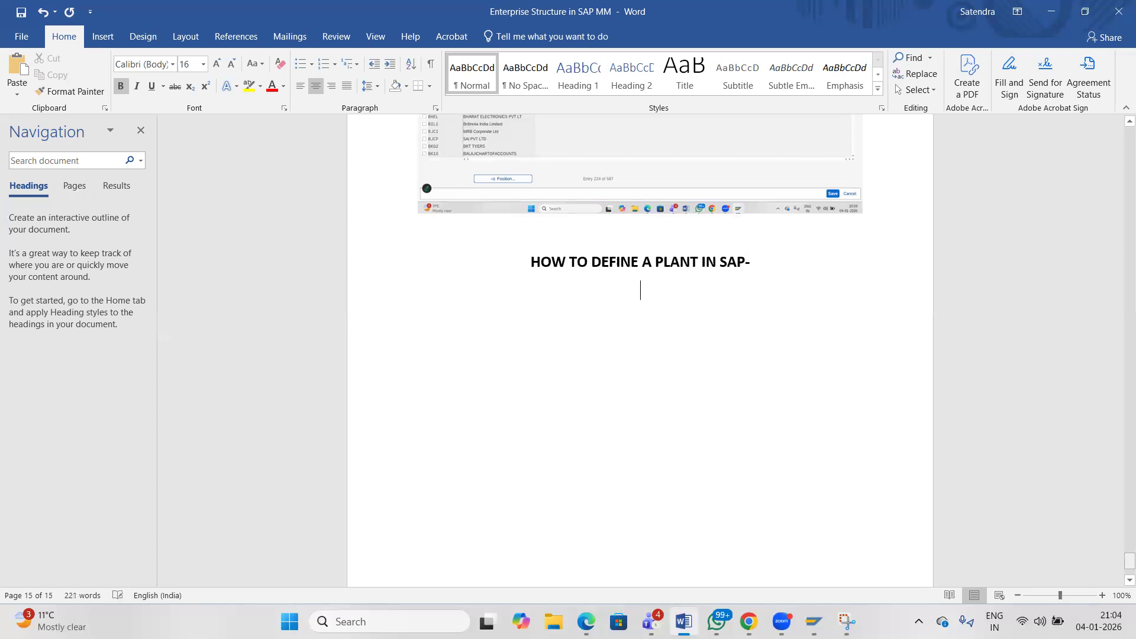
Write the definition "Plant-Where manufacturing of products takes places." below the plant heading.
text(Plant-Where m,anf)
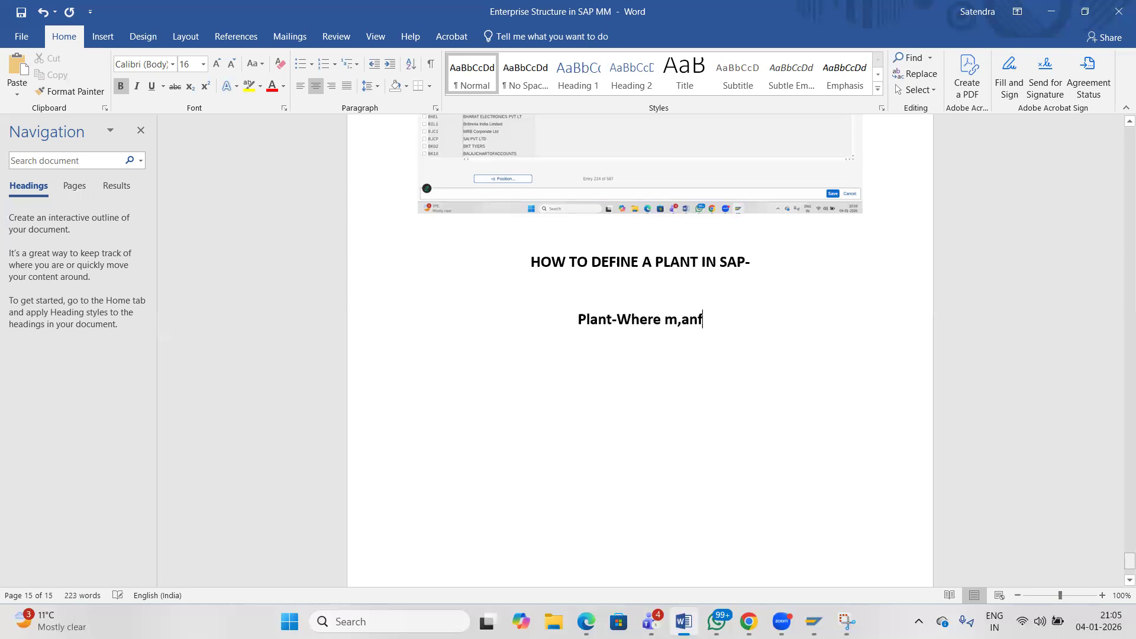
key(BackSpace)
key(BackSpace)
key(BackSpace)
key(BackSpace)
text(anm)
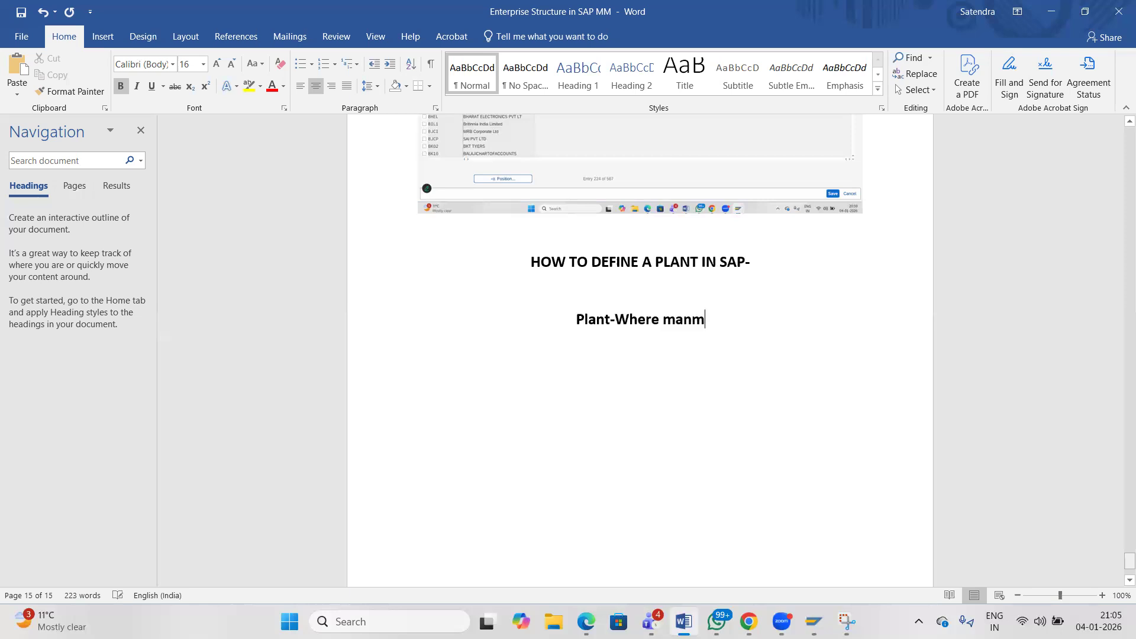
key(BackSpace)
text(ufact)
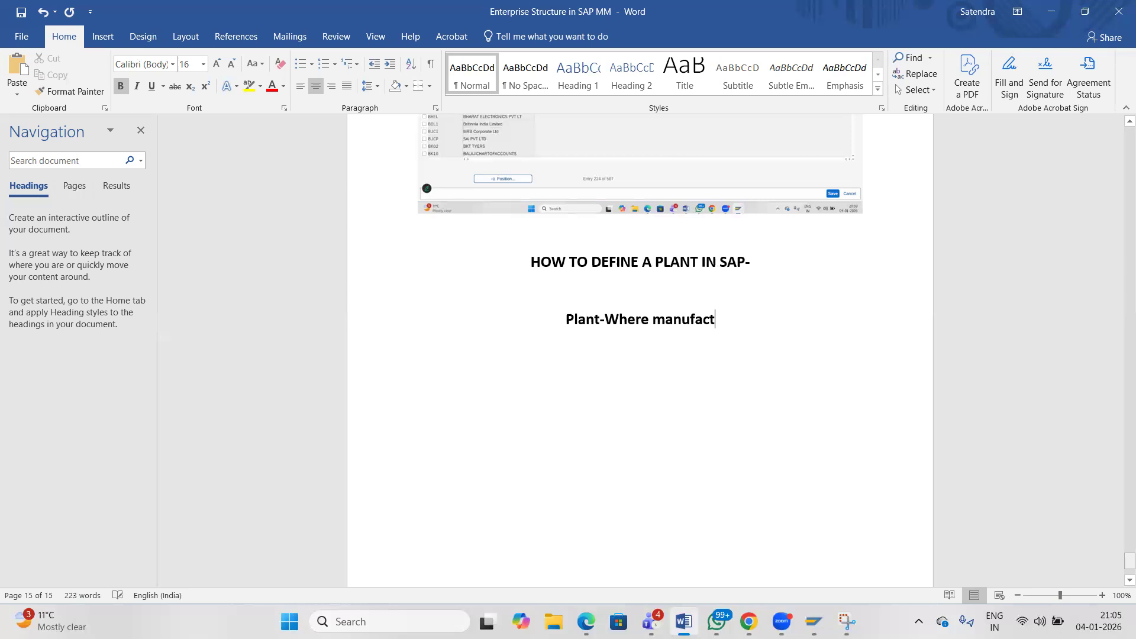
text(uring of p)
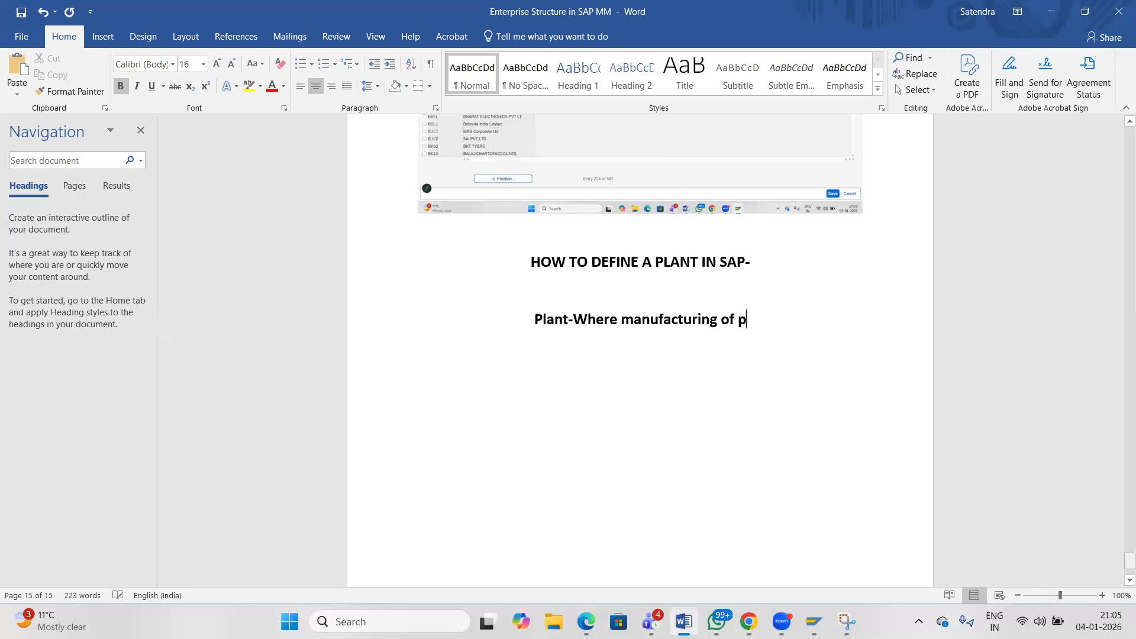
text(roducts takes )
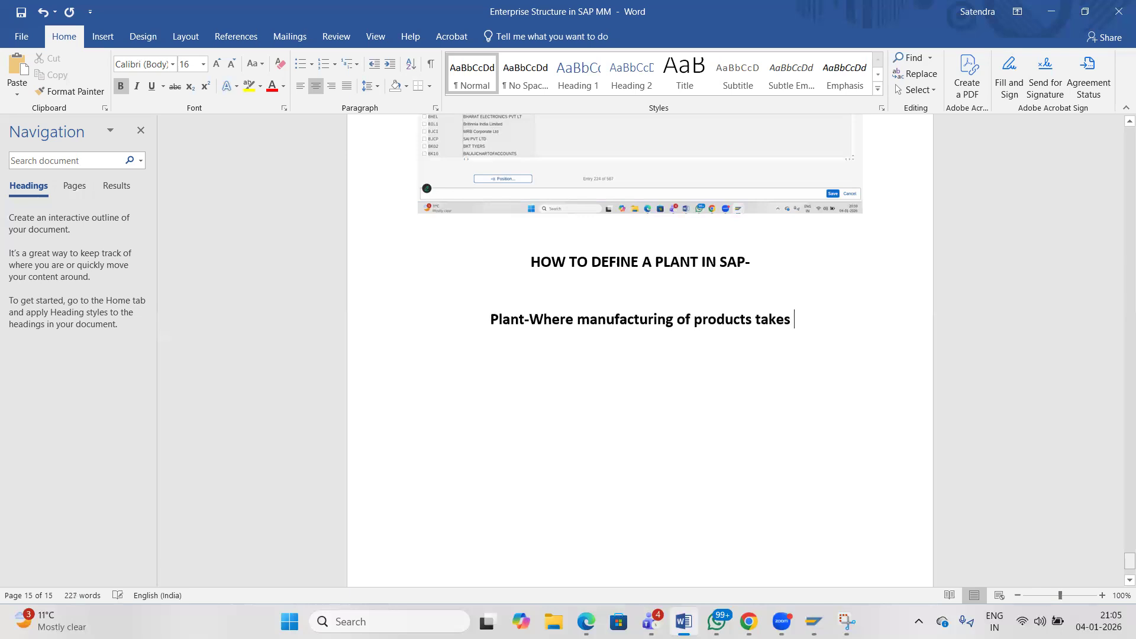
text(places)
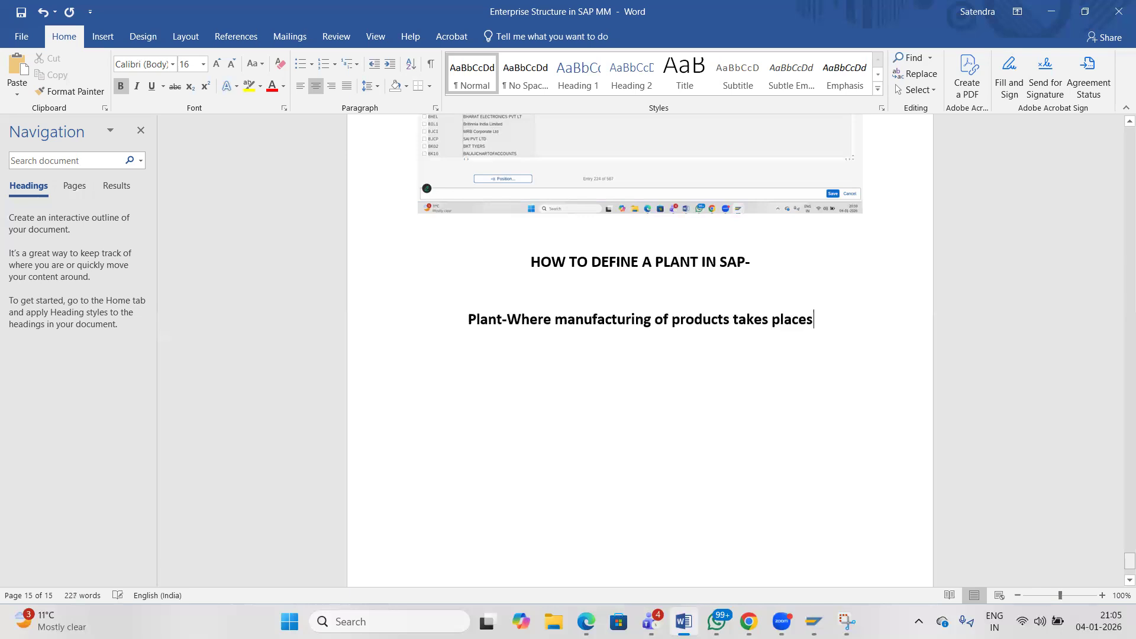
text(.)
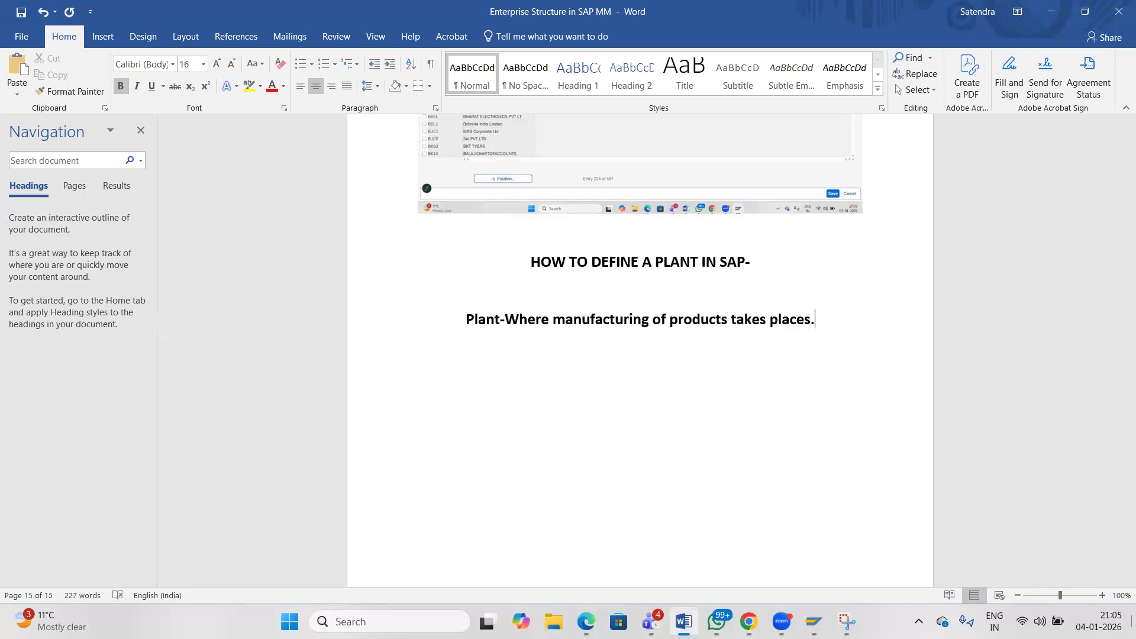
Write the path line "SPRO-IMG-ENTERPRISE STRUCTURE-DEFINITION-LOGISTIC GENERAL-" below the plant definition.
key(Return)
key(Return)
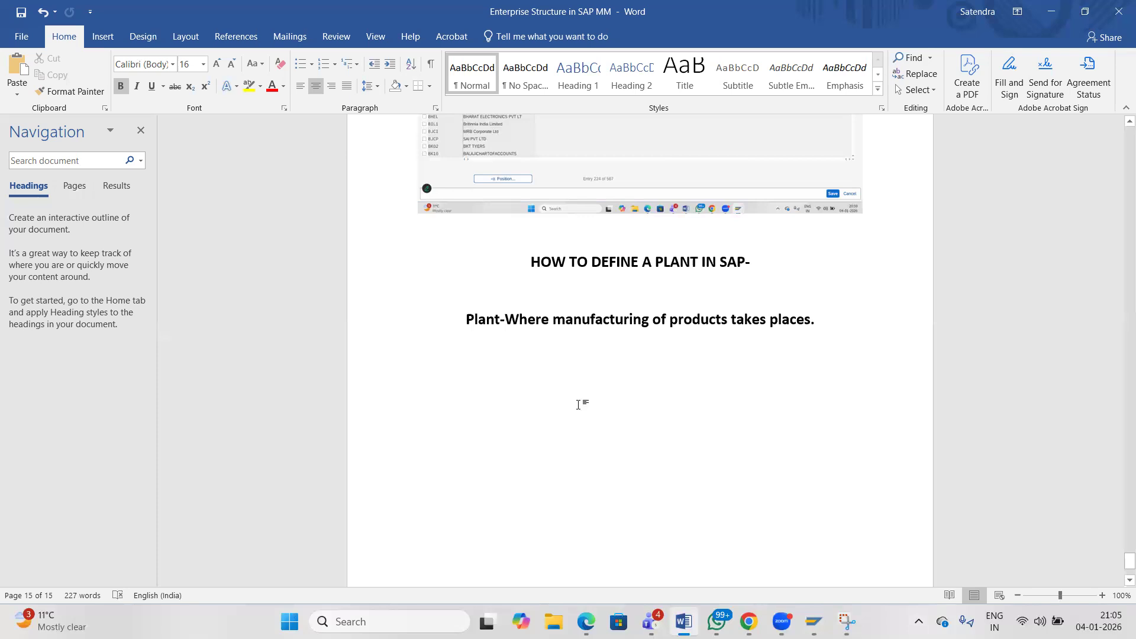
text(S)
key(BackSpace)
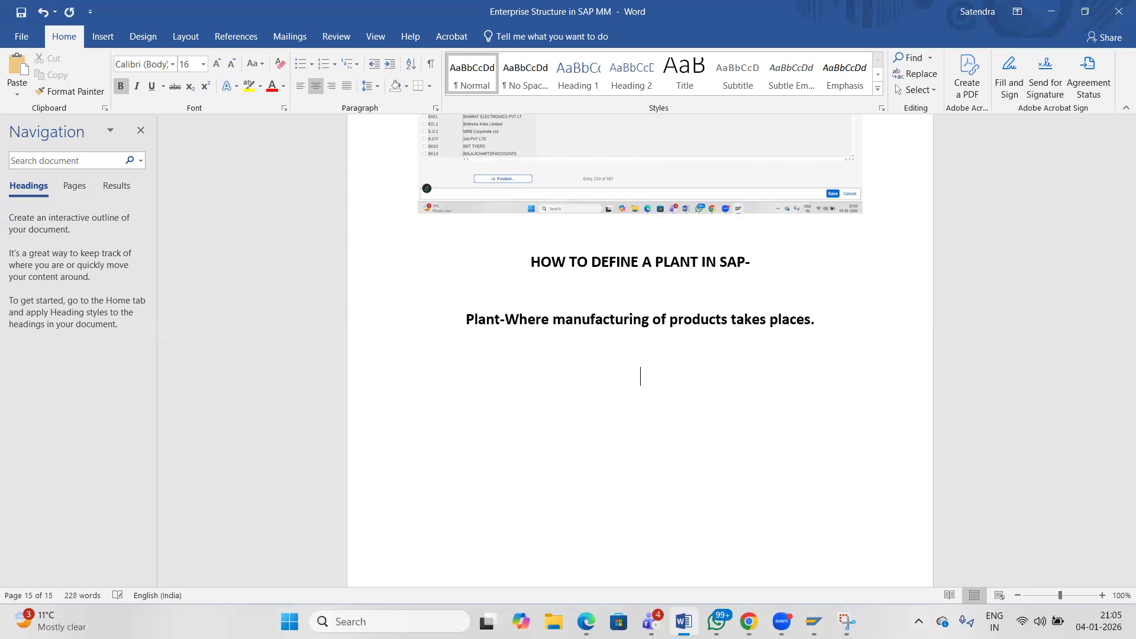
text(SPRO-IMG-ENT)
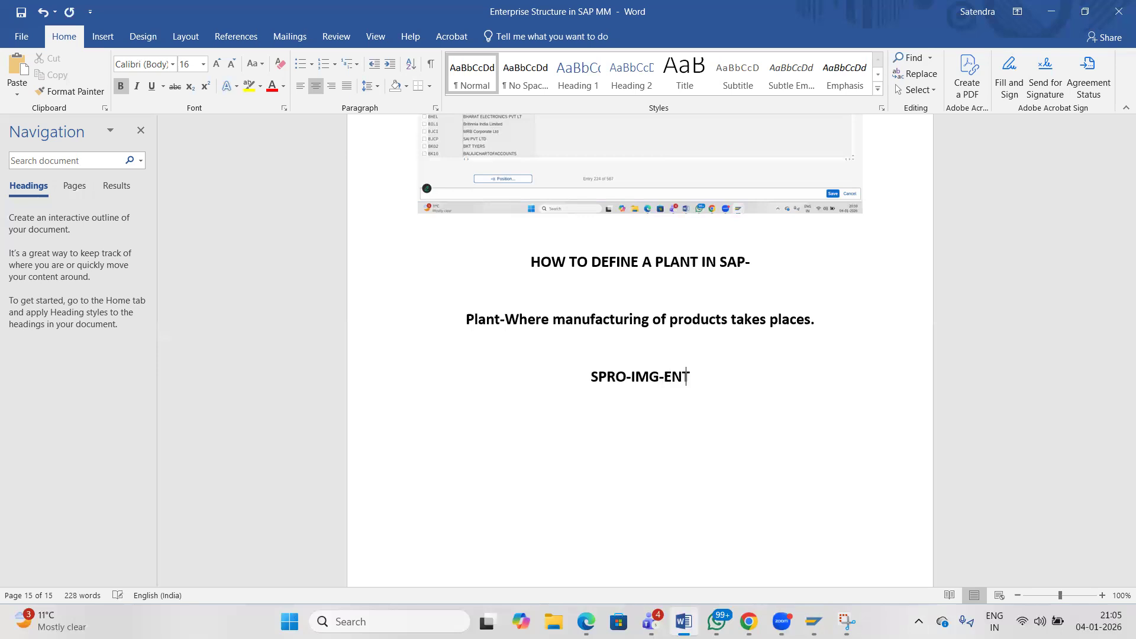
text(ERPRISE S)
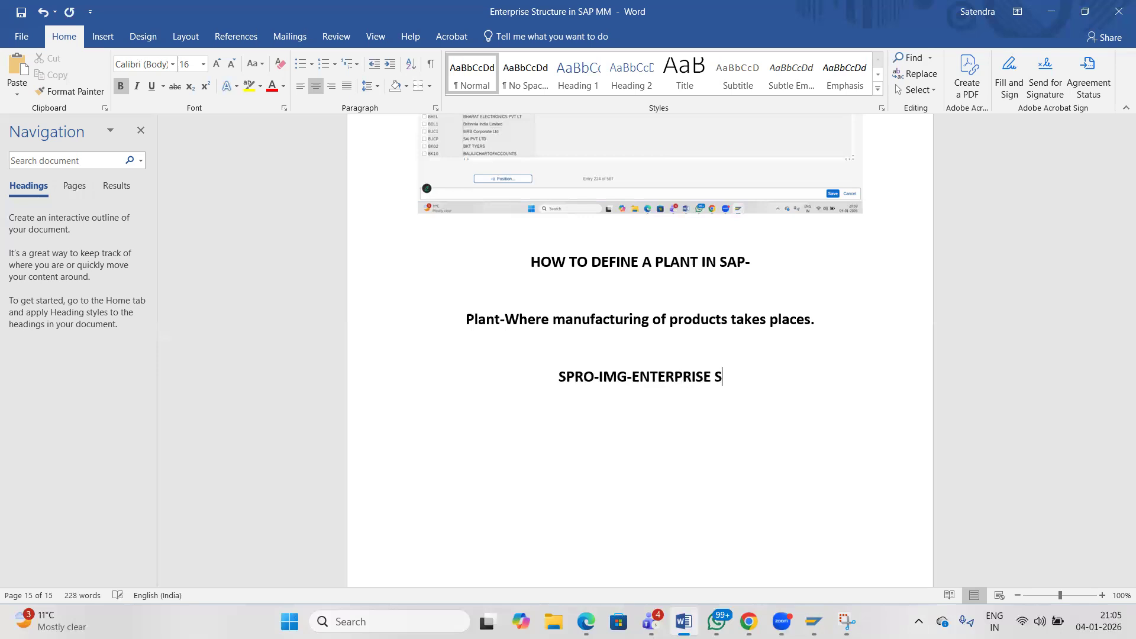
text(TRUCTURE-)
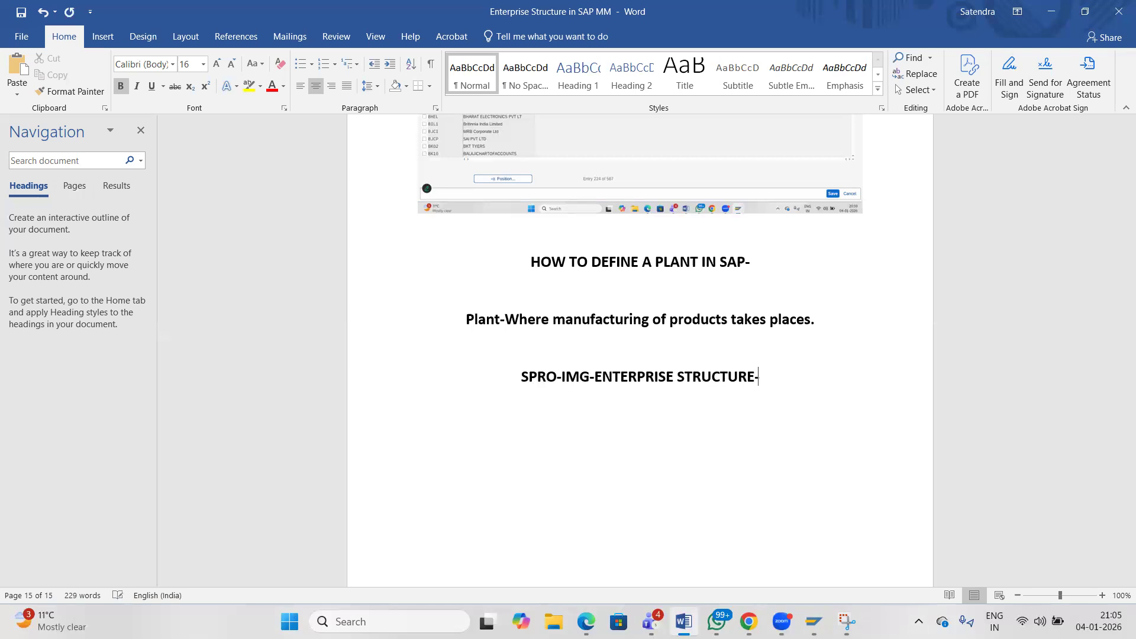
text(DEFINITIUON)
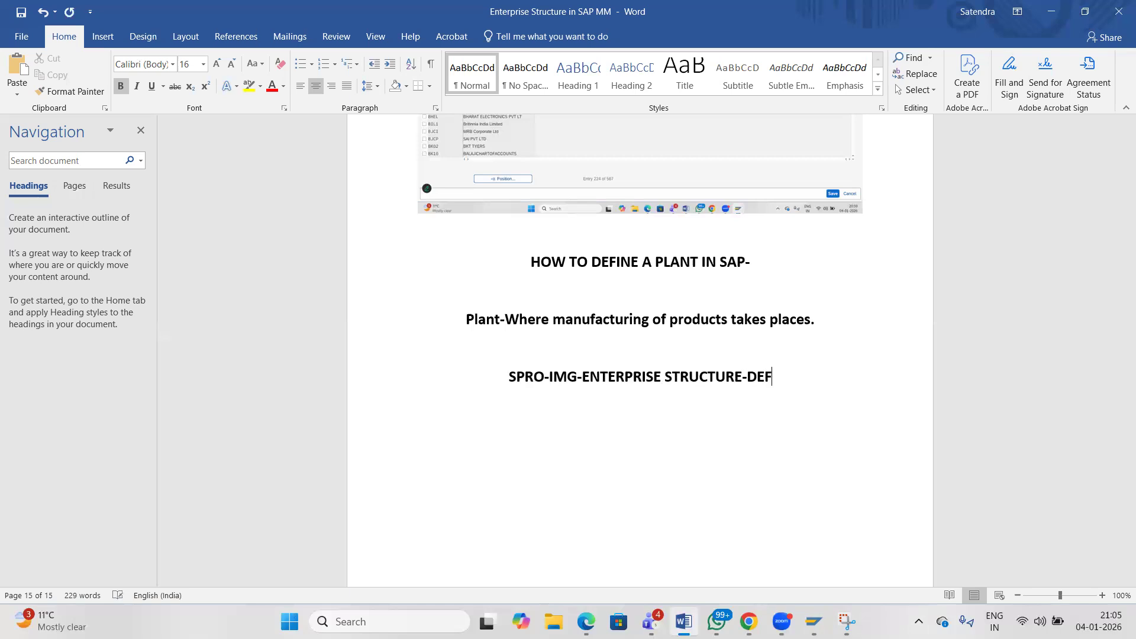
key(BackSpace)
key(BackSpace)
key(BackSpace)
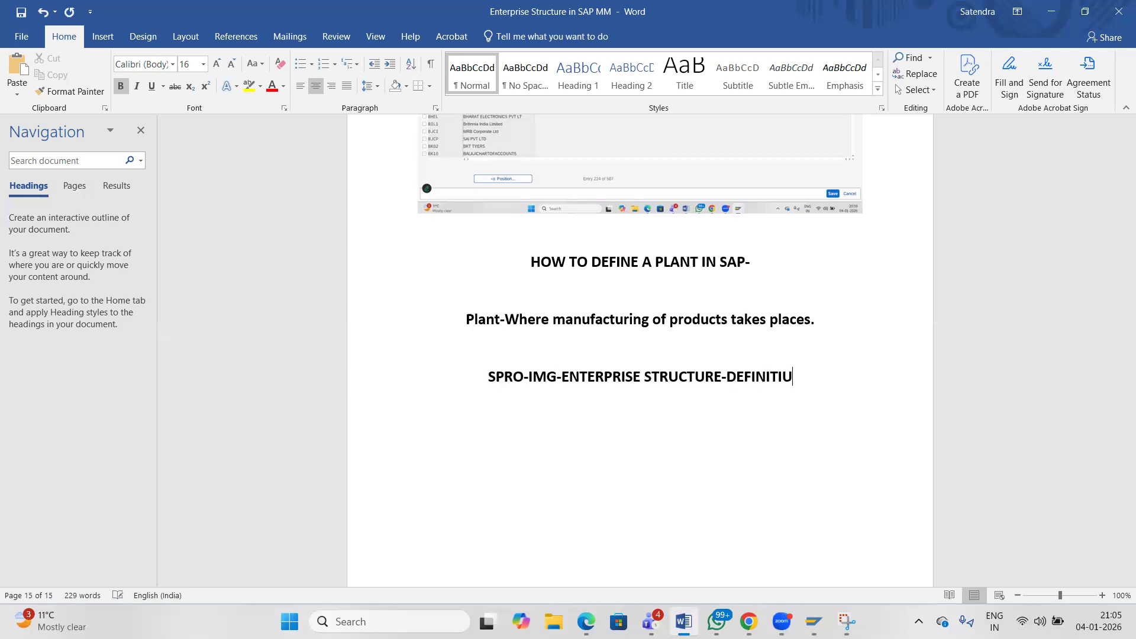
text(ON-)
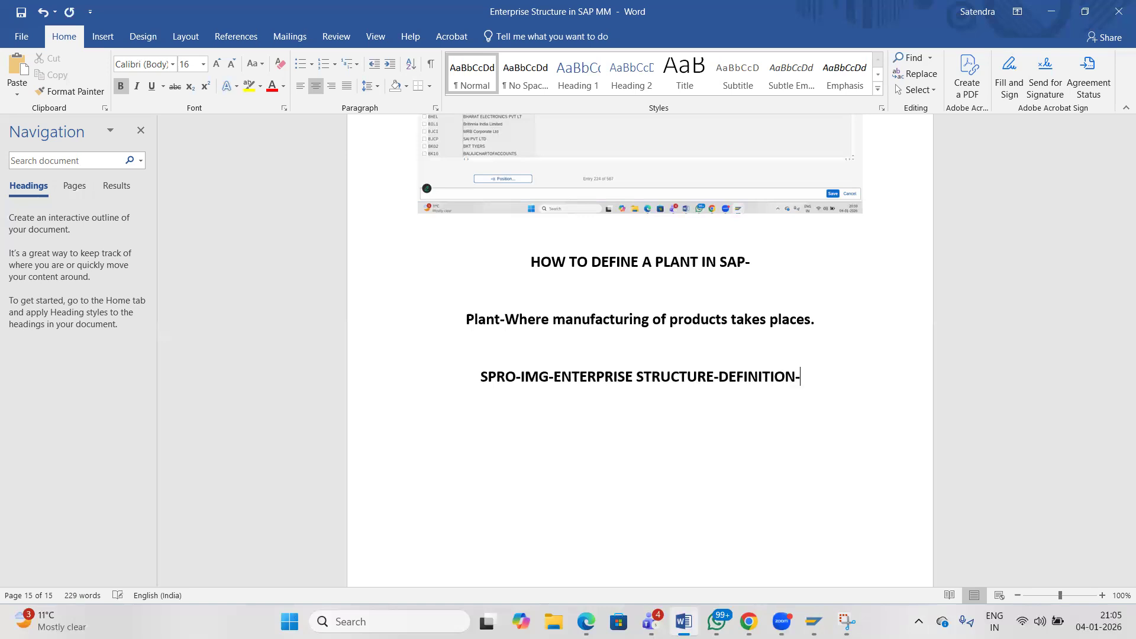
text(LOGISTIC )
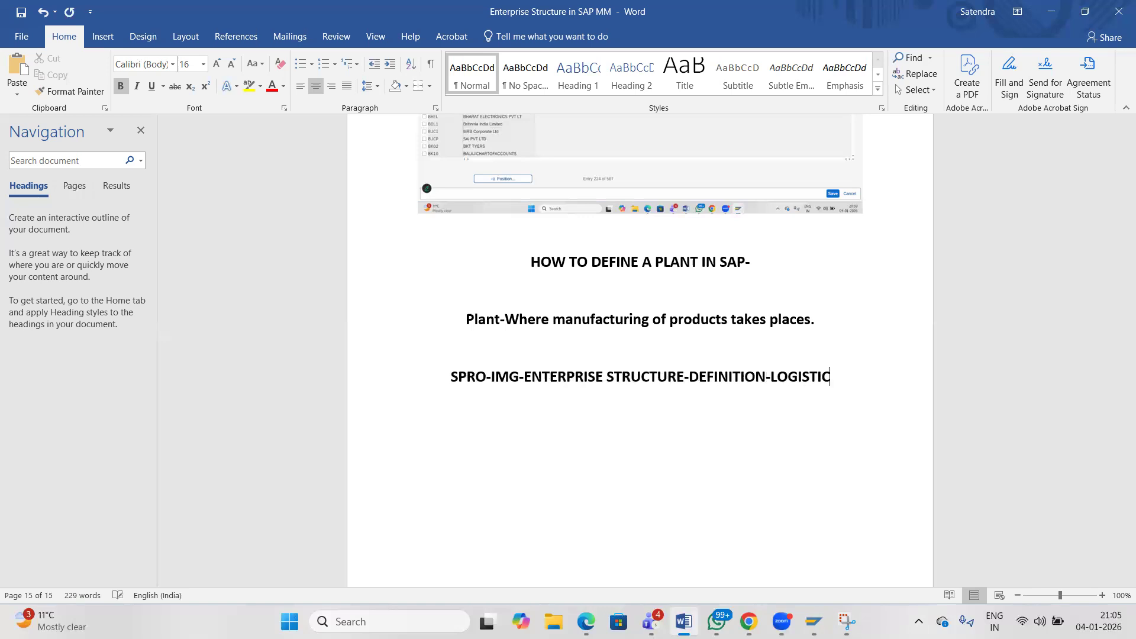
text(GENERAL)
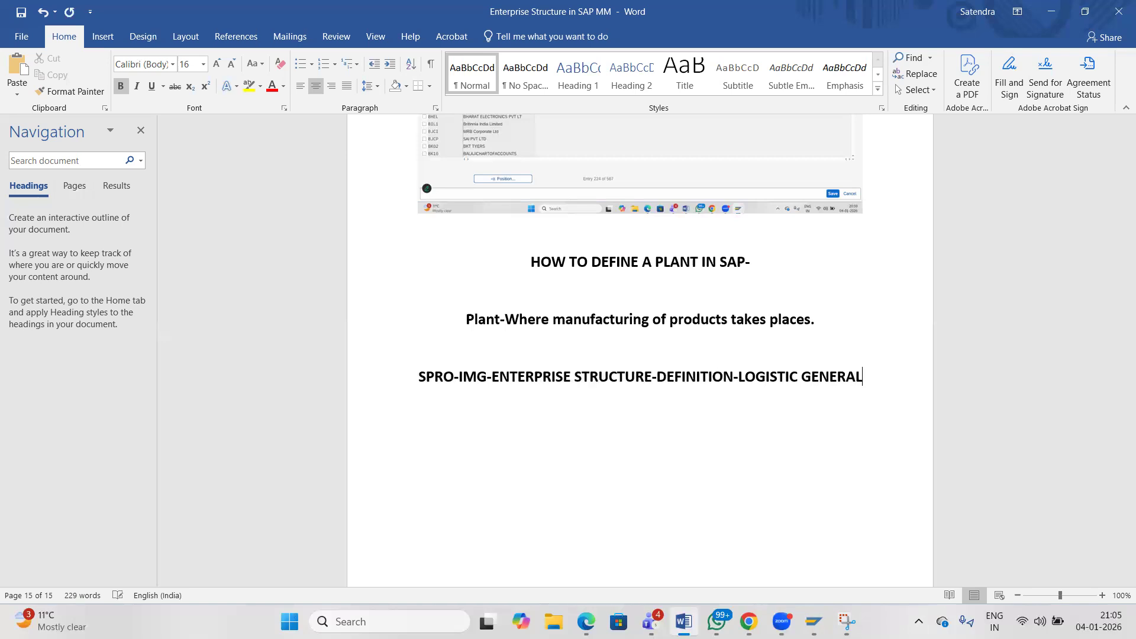
text(-)
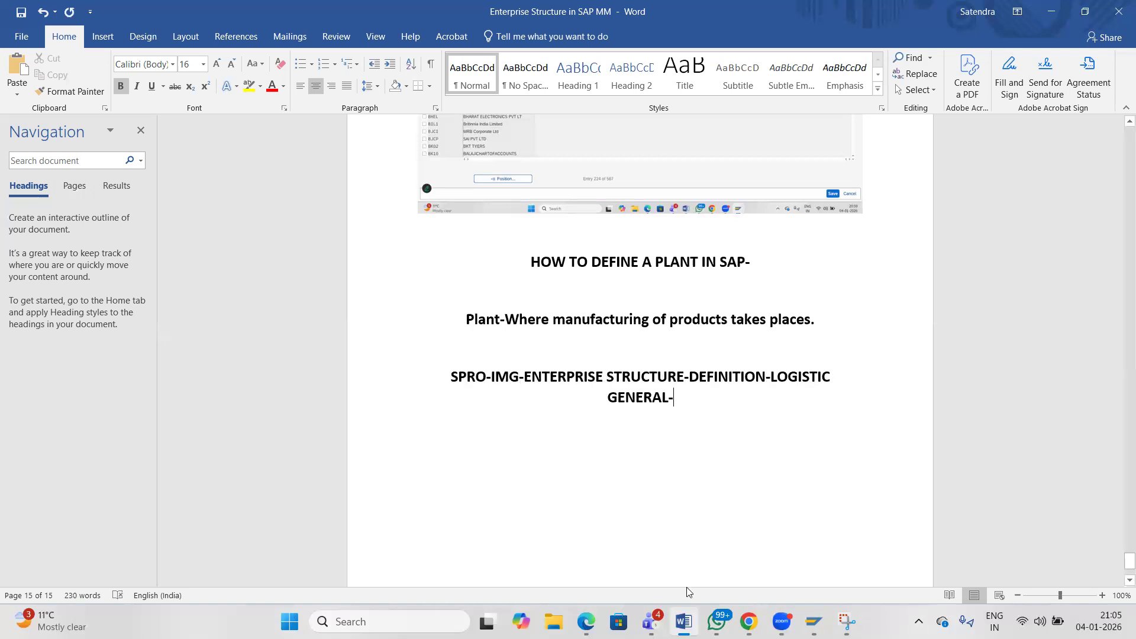
drag(453, 382, 751, 396)
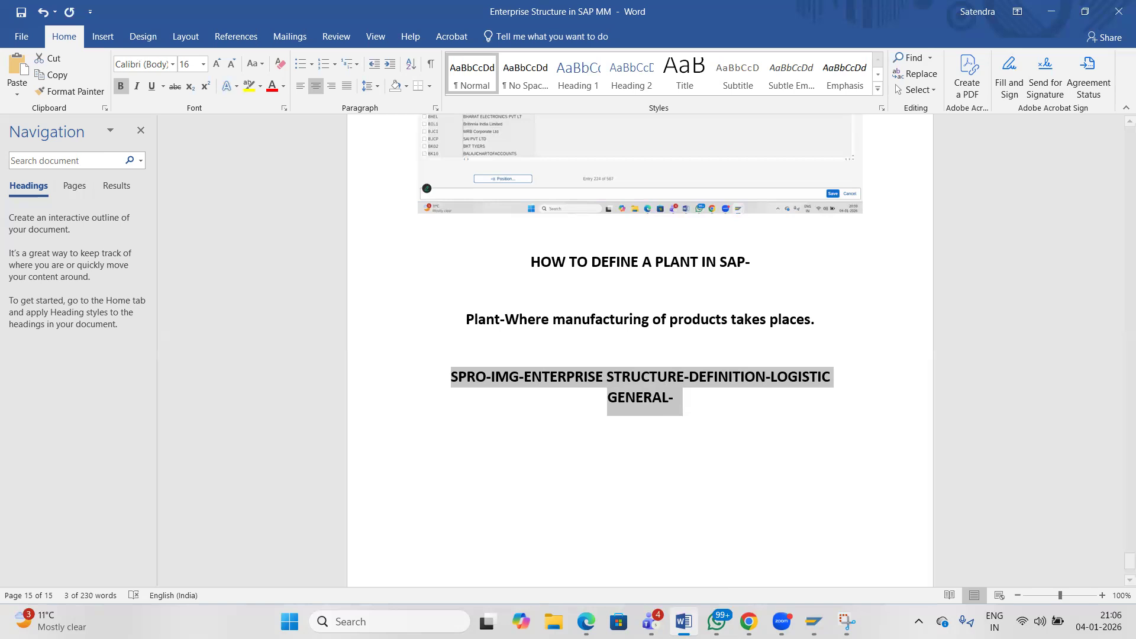
Switch to SAP and leave the company code overview for the SAP Easy Access screen with /N.
mouse_move(814, 621)
click(852, 553)
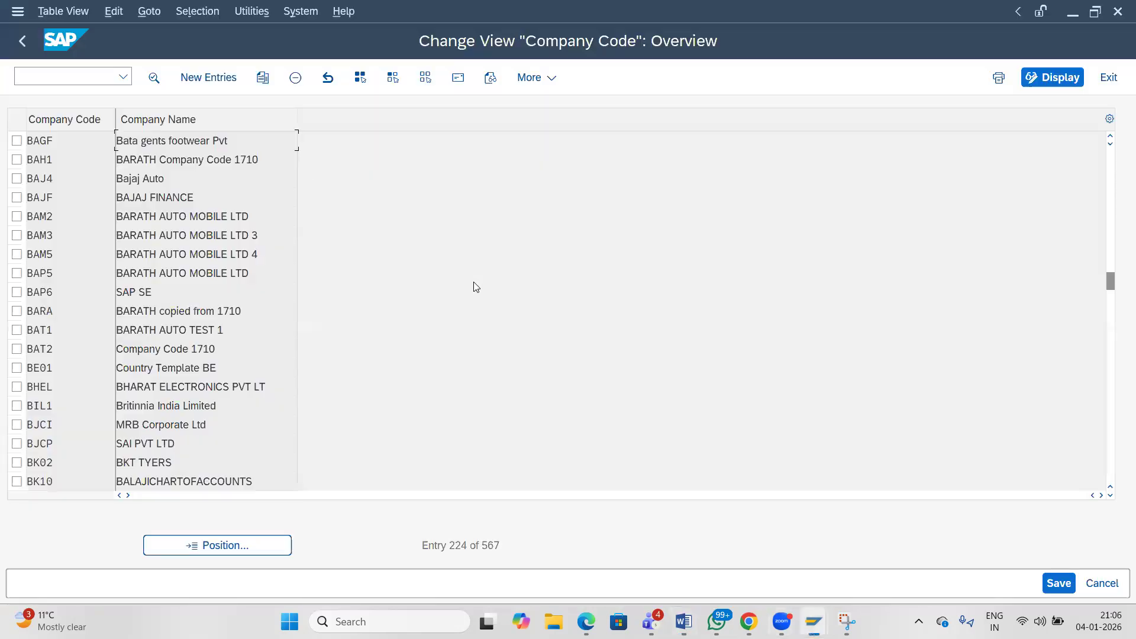
click(54, 77)
text(/N)
key(Return)
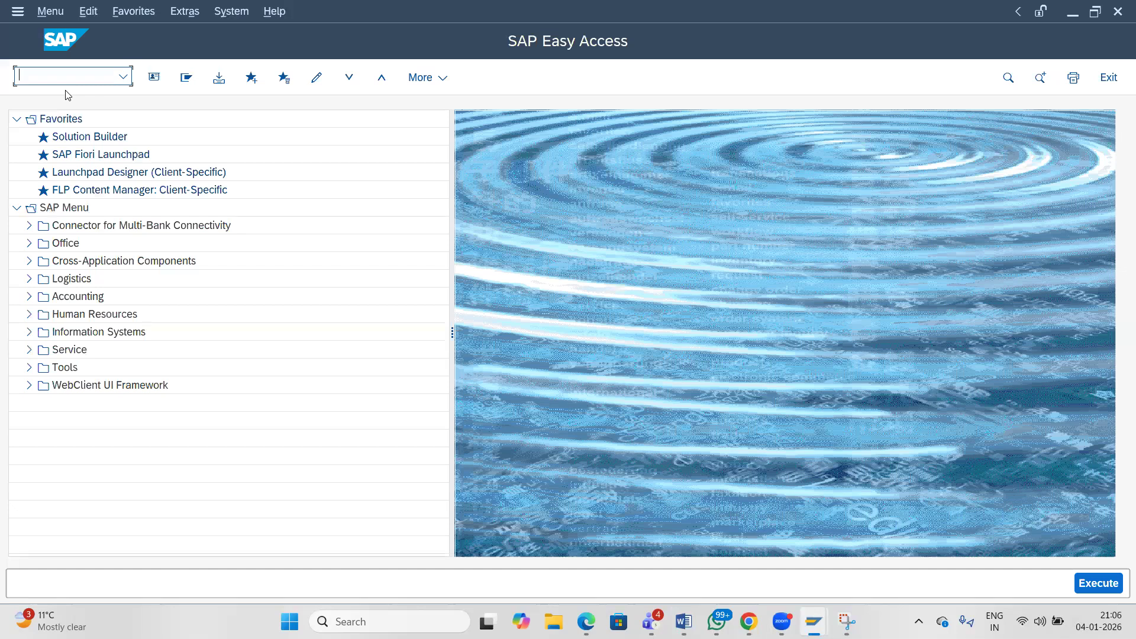
Open the implementation guide through transaction SPRO and expand Logistics - General under Enterprise Structure > Definition.
text(SP)
text(RO)
key(Return)
click(61, 249)
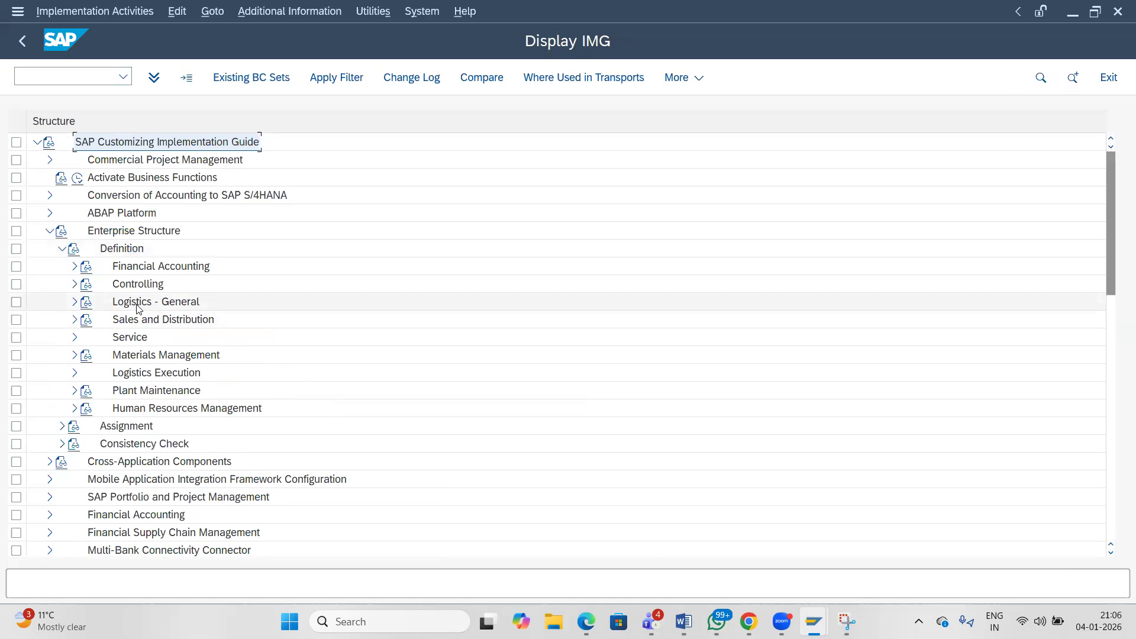
click(75, 302)
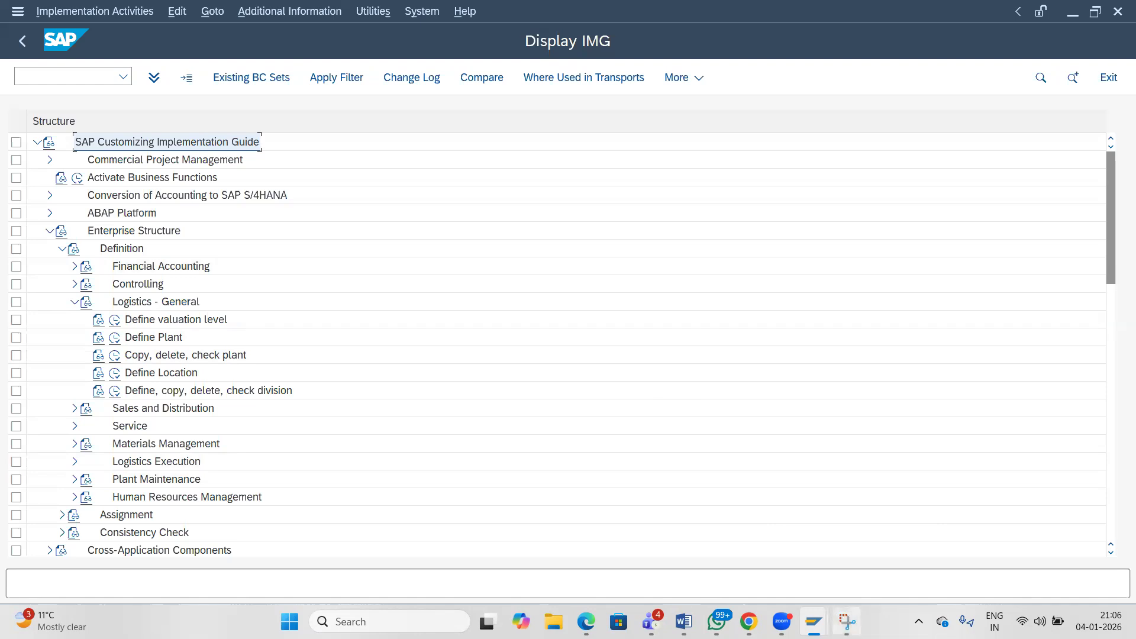
Capture a full-screen snip of the guide with the Logistics - General node expanded.
click(847, 622)
click(49, 39)
drag(1, 1, 1134, 636)
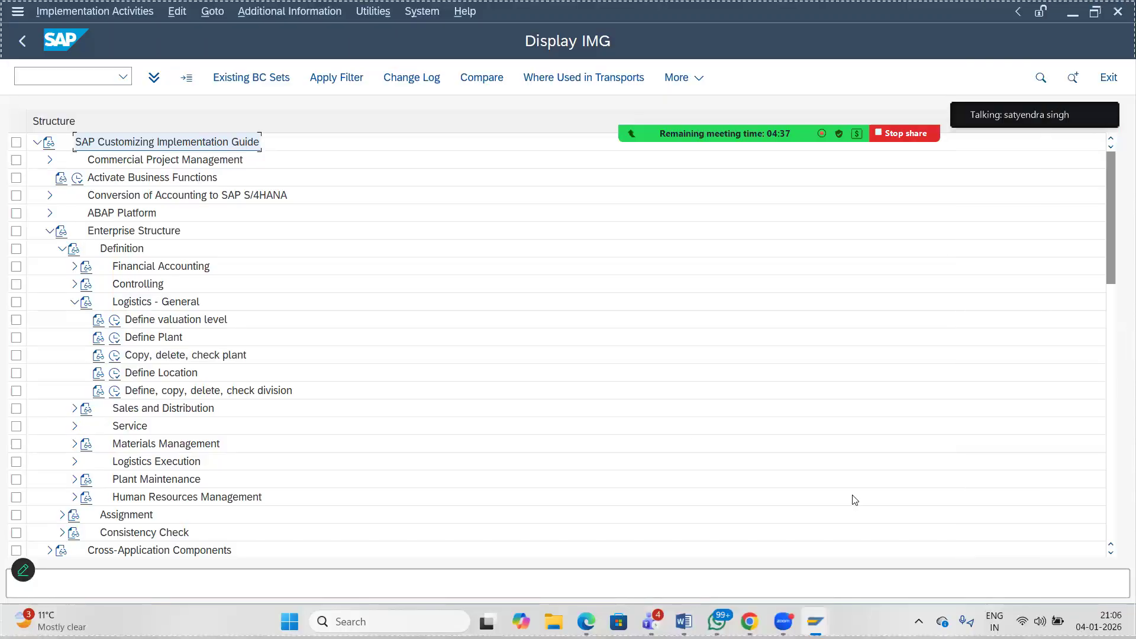
Highlight Enterprise Structure, Logistics - General and Define Plant in yellow on the captured snip.
drag(786, 239, 462, 167)
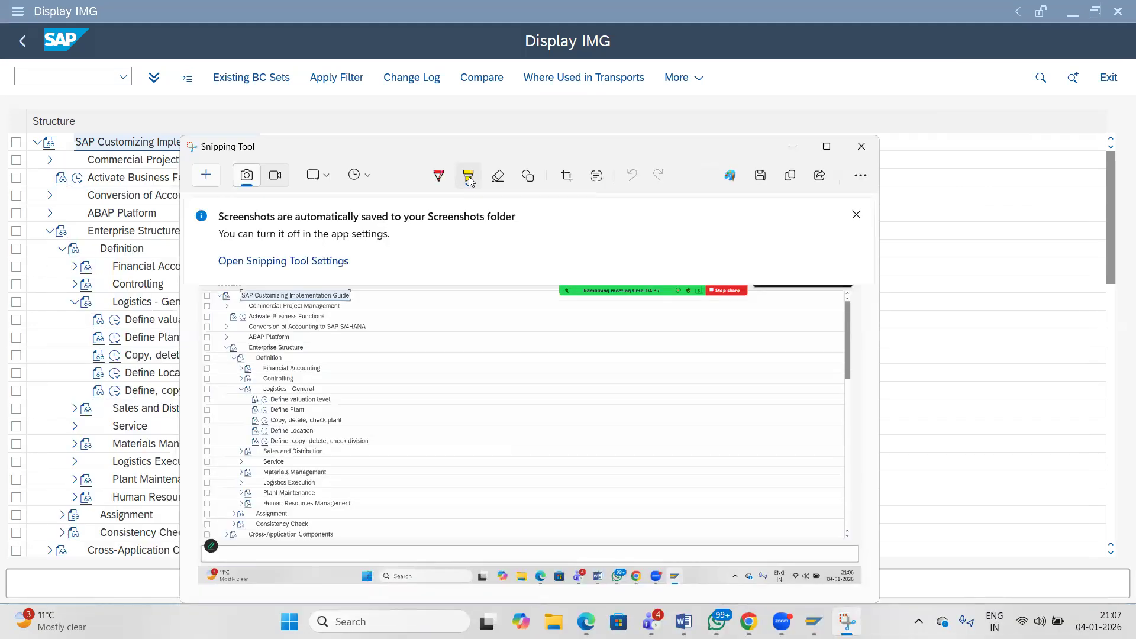
click(256, 377)
drag(224, 349, 303, 349)
mouse_move(241, 393)
mouse_down()
mouse_move(317, 389)
mouse_move(259, 391)
mouse_move(307, 413)
mouse_up()
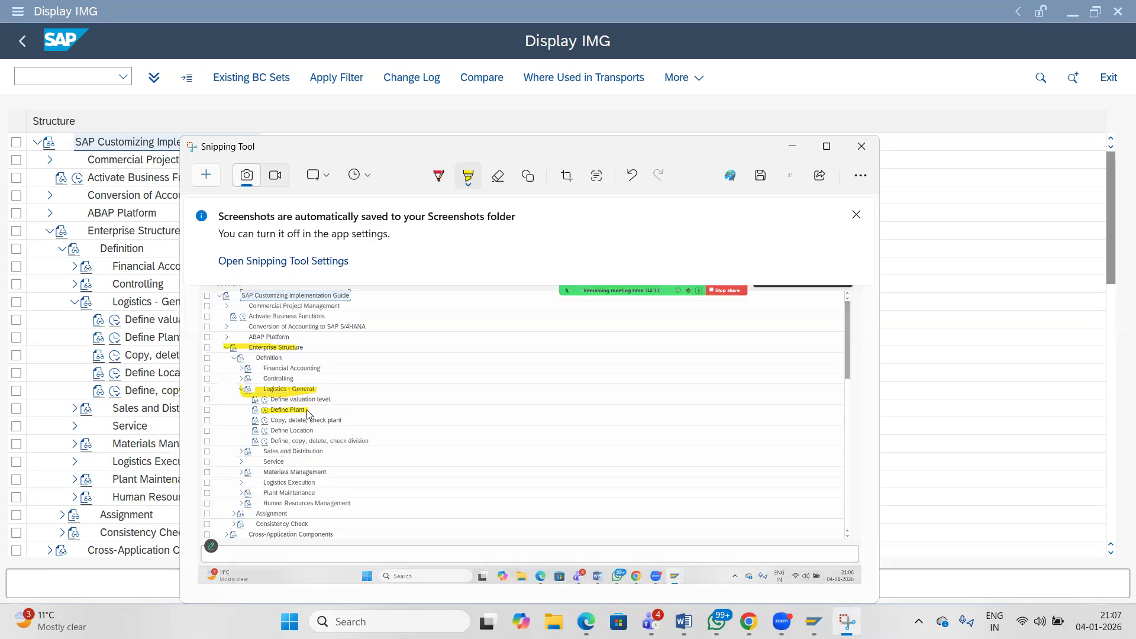
Switch to Word and paste the highlighted guide screenshot after the SPRO path line.
key(alt+Tab)
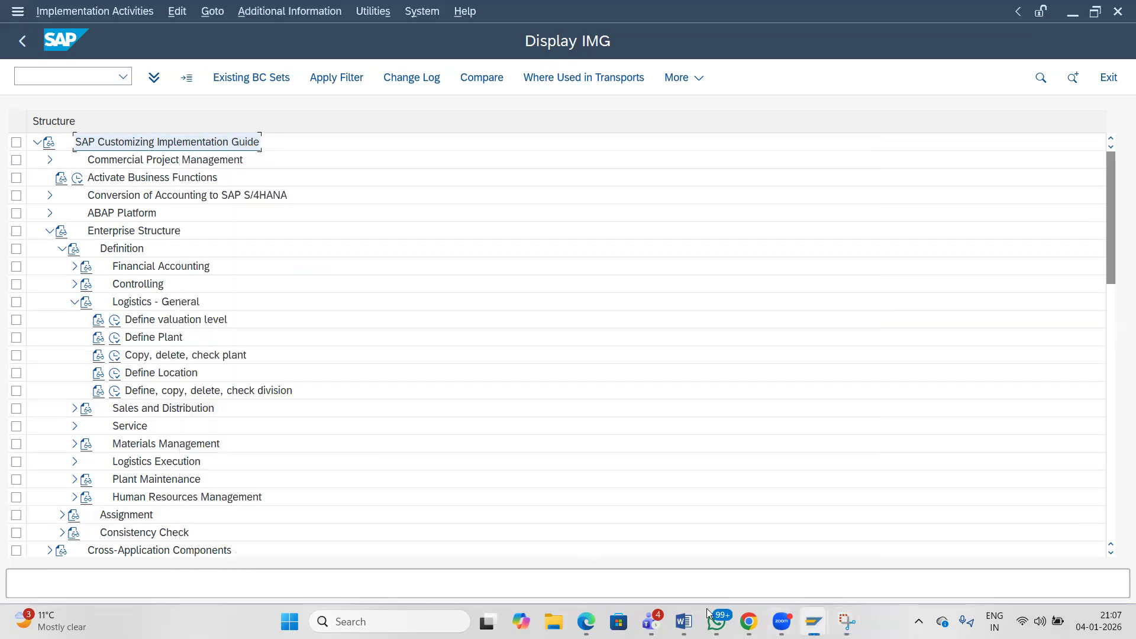
mouse_move(683, 621)
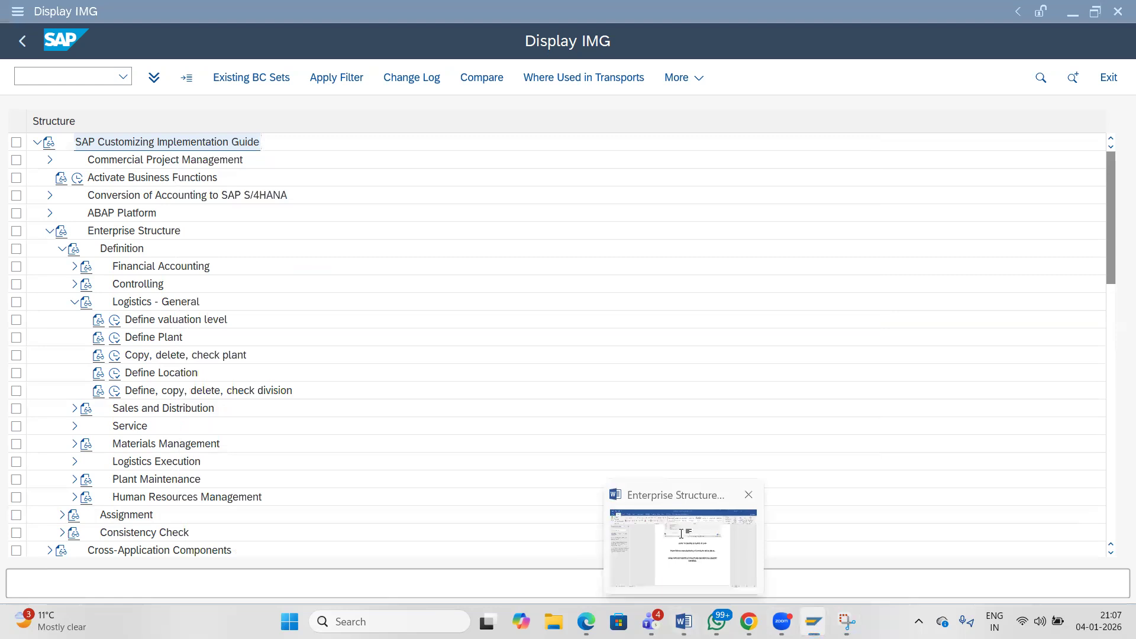
click(683, 535)
click(684, 402)
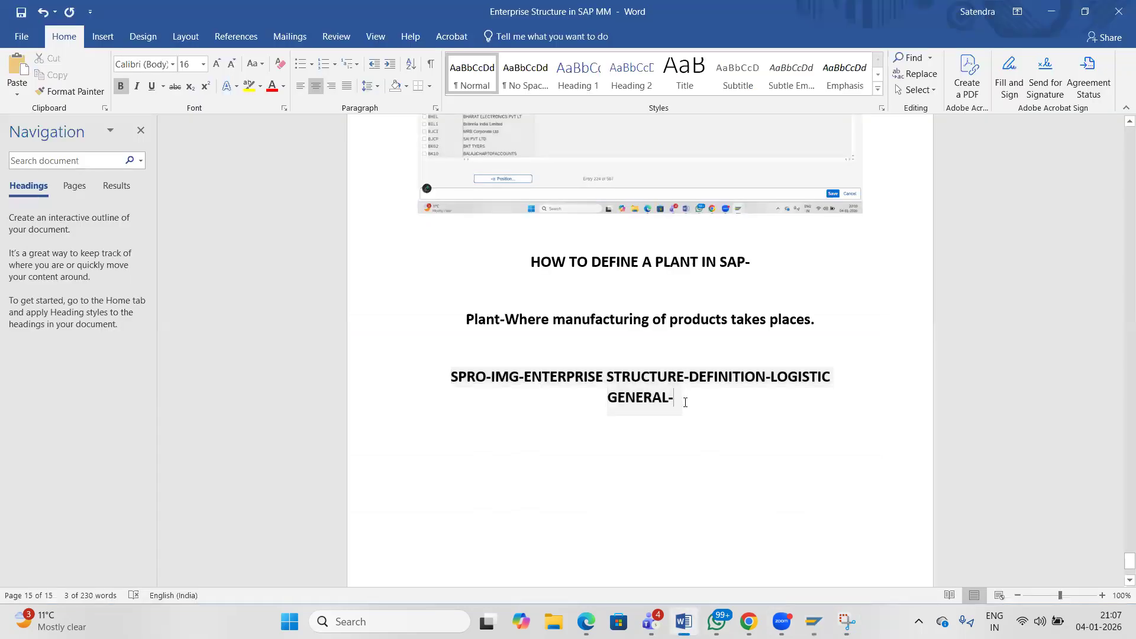
key(ctrl+v)
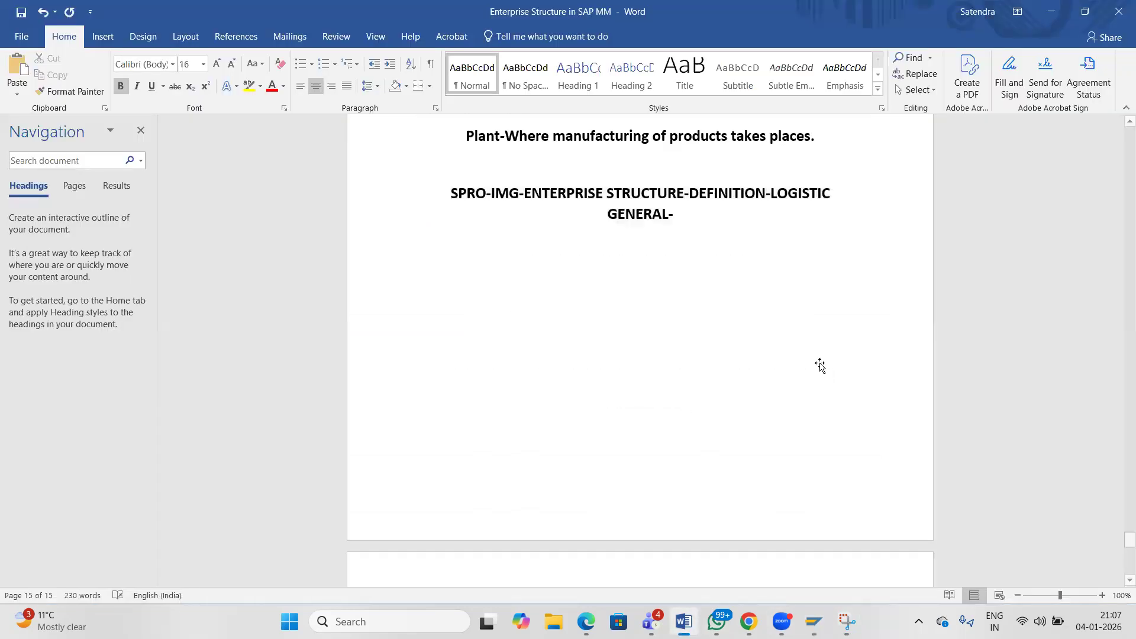
Complete the SPRO path line above the pasted screenshot with "Define plant".
scroll(706, 391, up, 8)
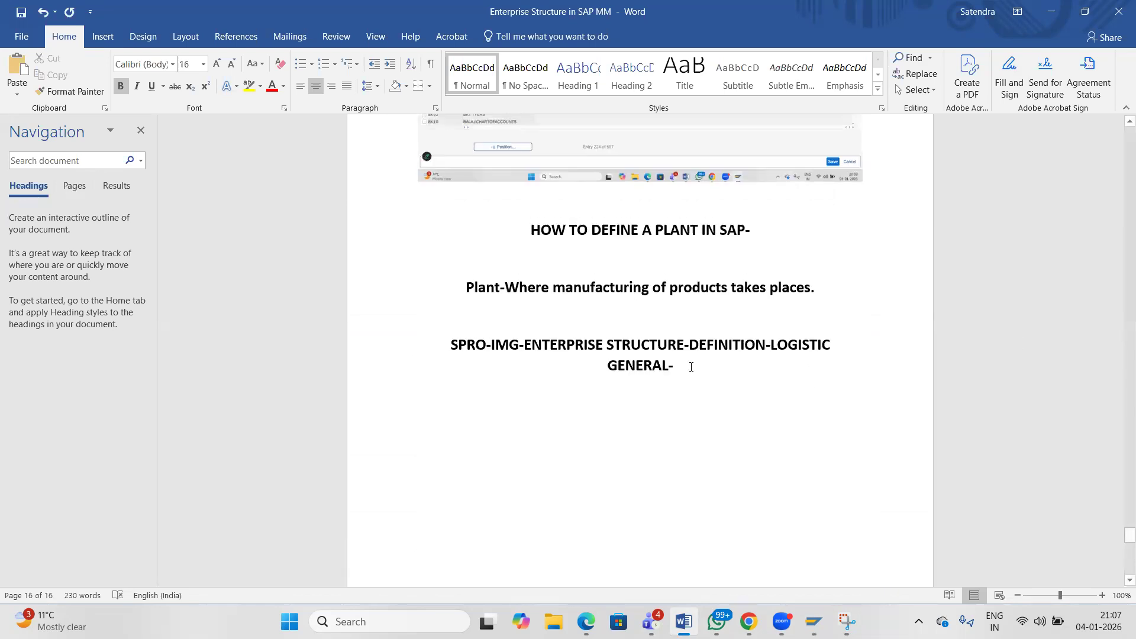
click(691, 367)
text(Define plant)
Switch to SAP and open the Plants overview through Define Plant, returning to it after viewing the blank new-entry form.
key(alt+Tab)
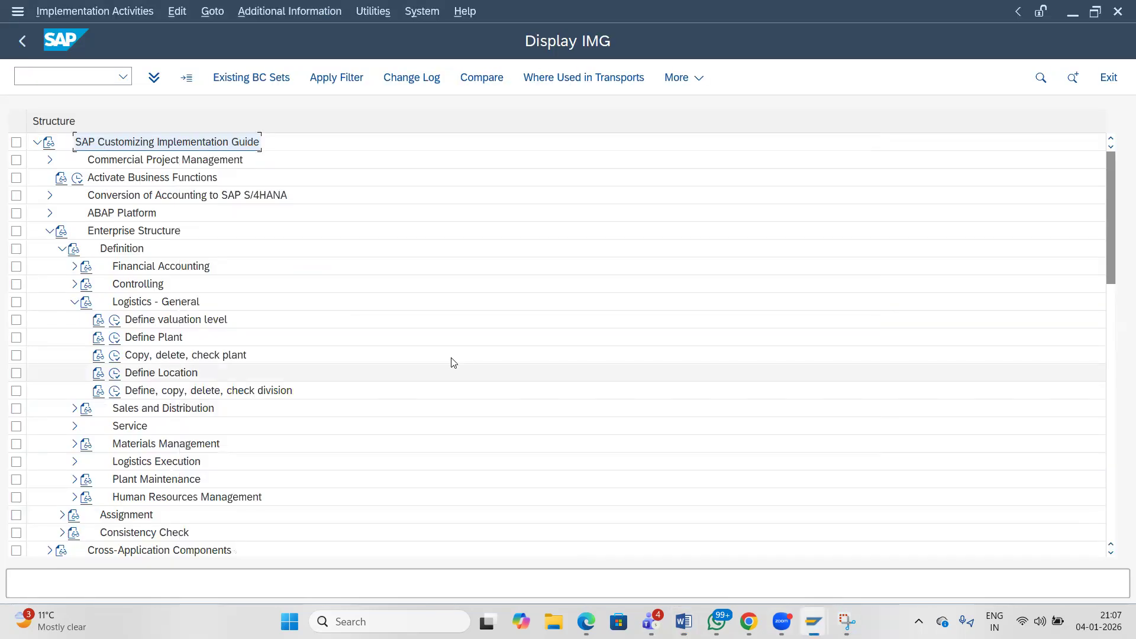
click(114, 338)
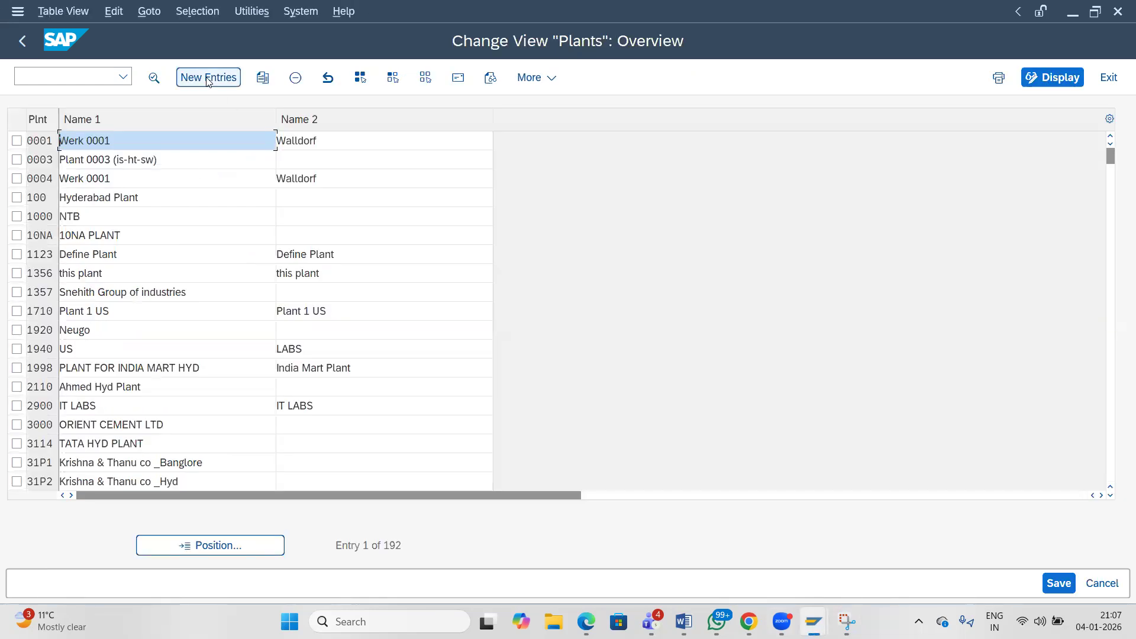
click(212, 83)
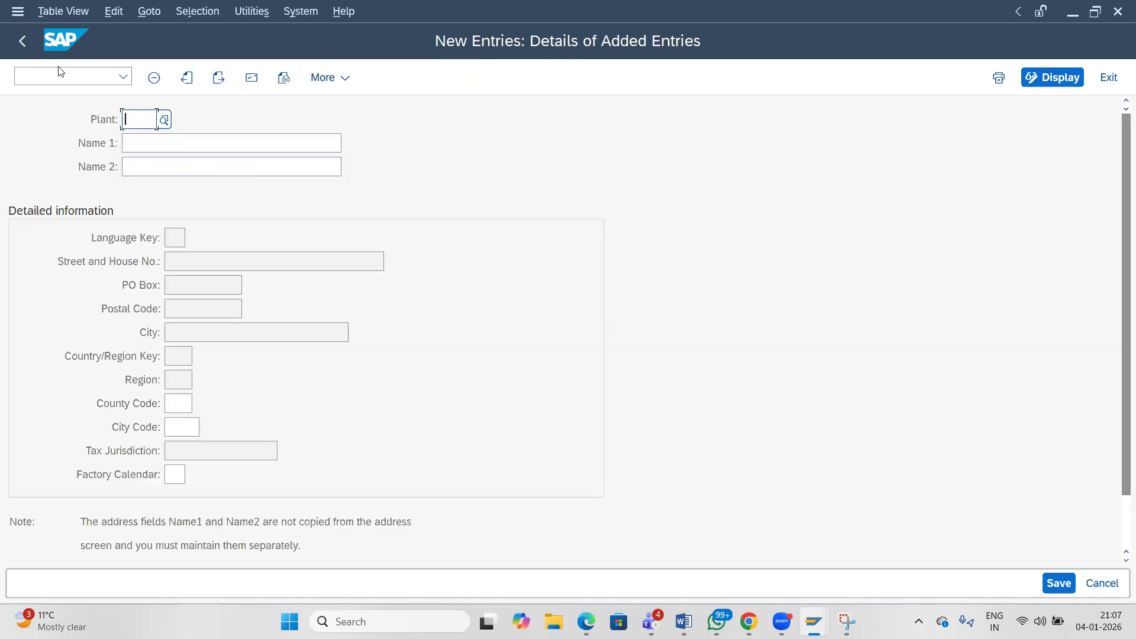
click(21, 45)
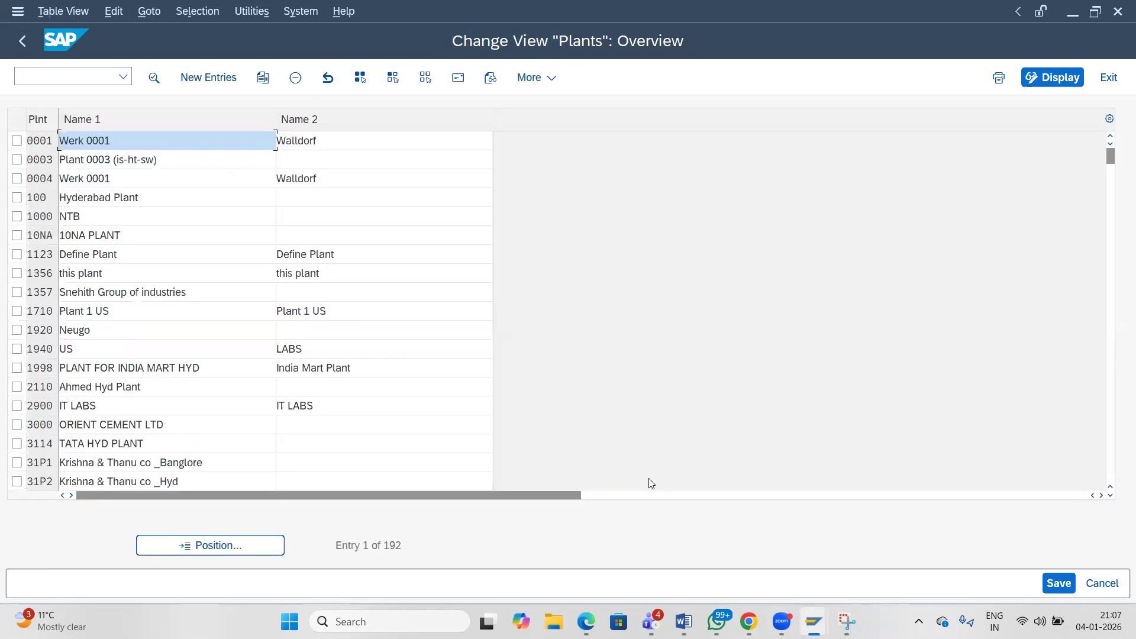
Capture a new full-screen snip of the Plants overview.
click(847, 621)
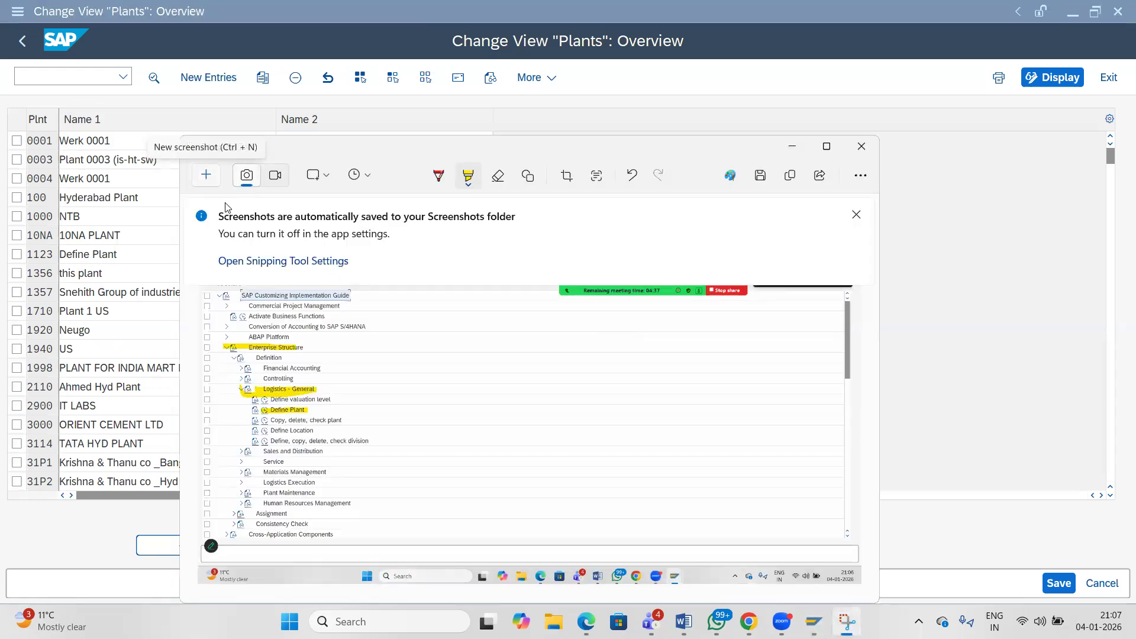
click(206, 175)
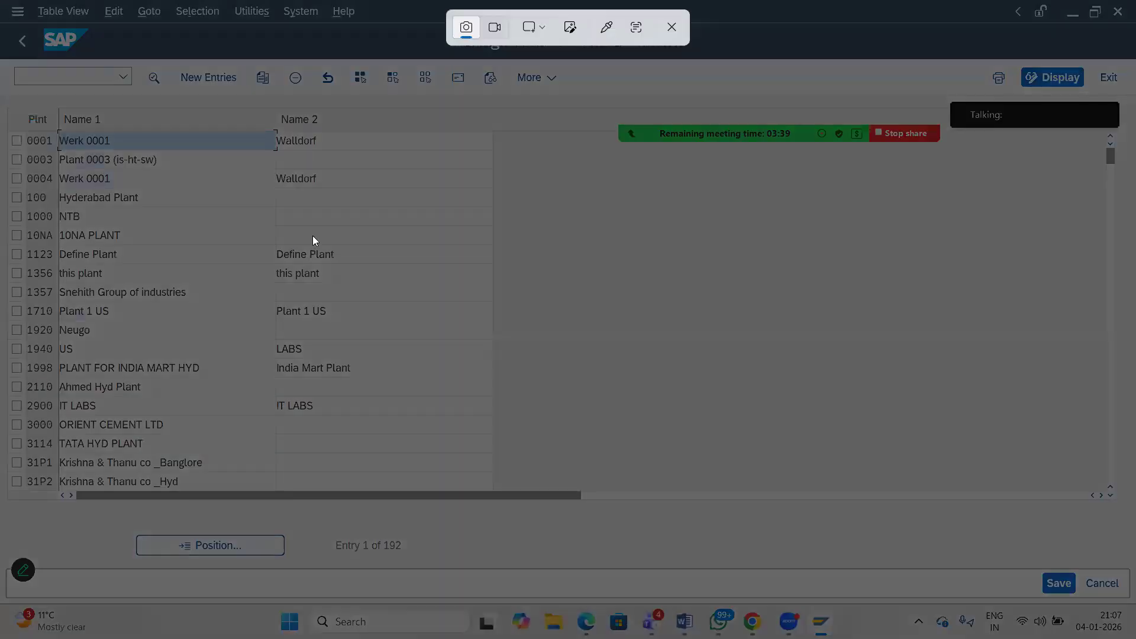
drag(1, 0, 1135, 631)
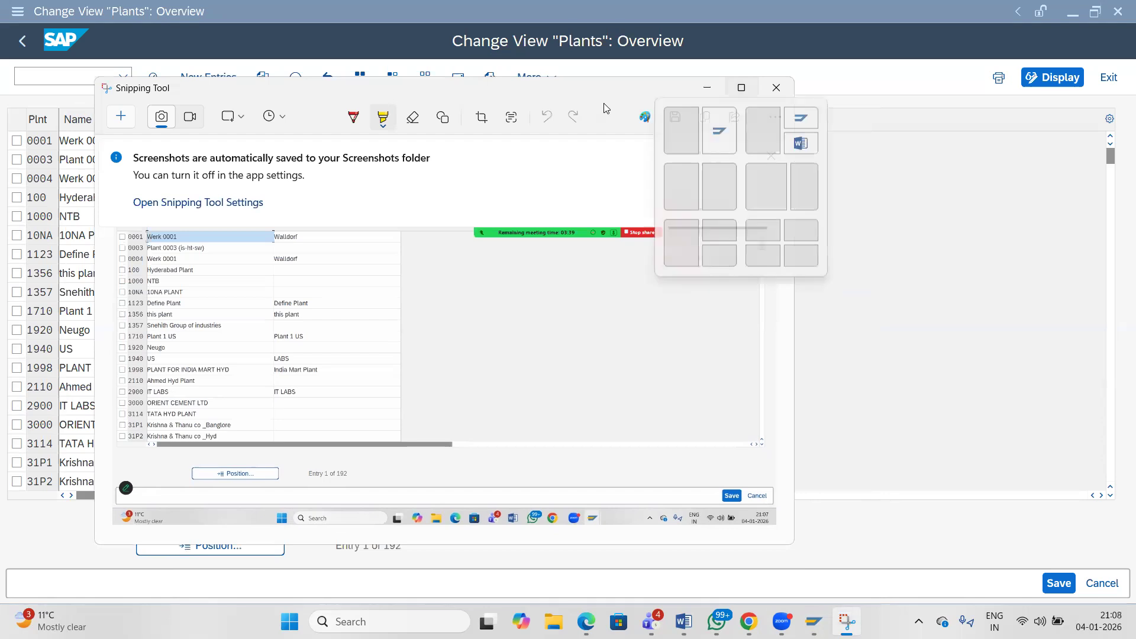
Enlarge the snip of the Plants overview and highlight New Entries in yellow.
click(820, 124)
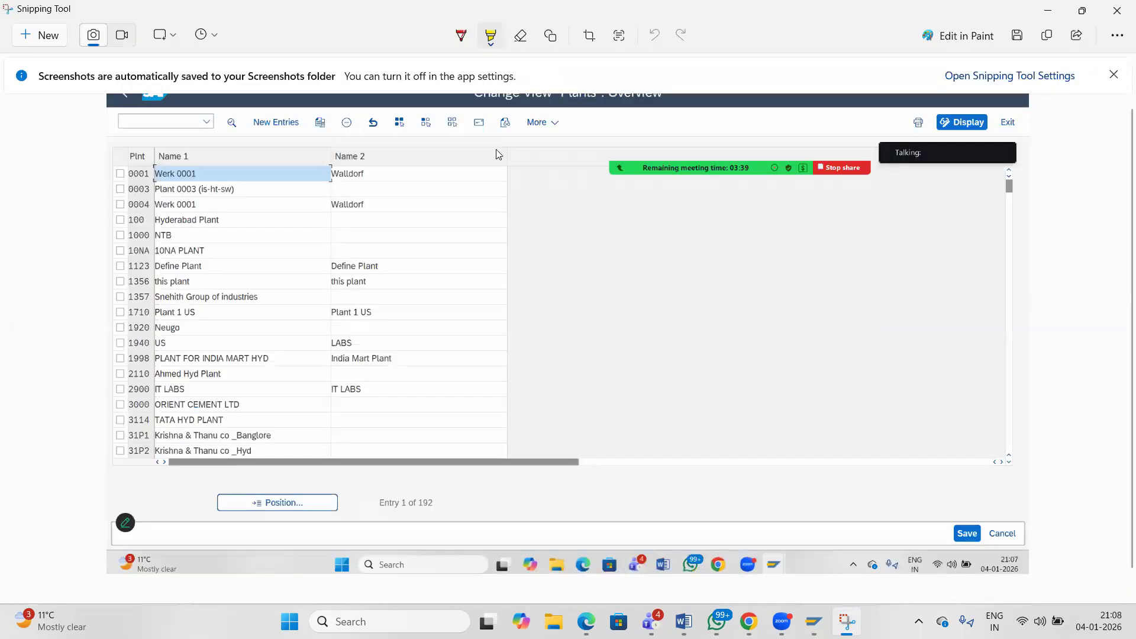
click(490, 37)
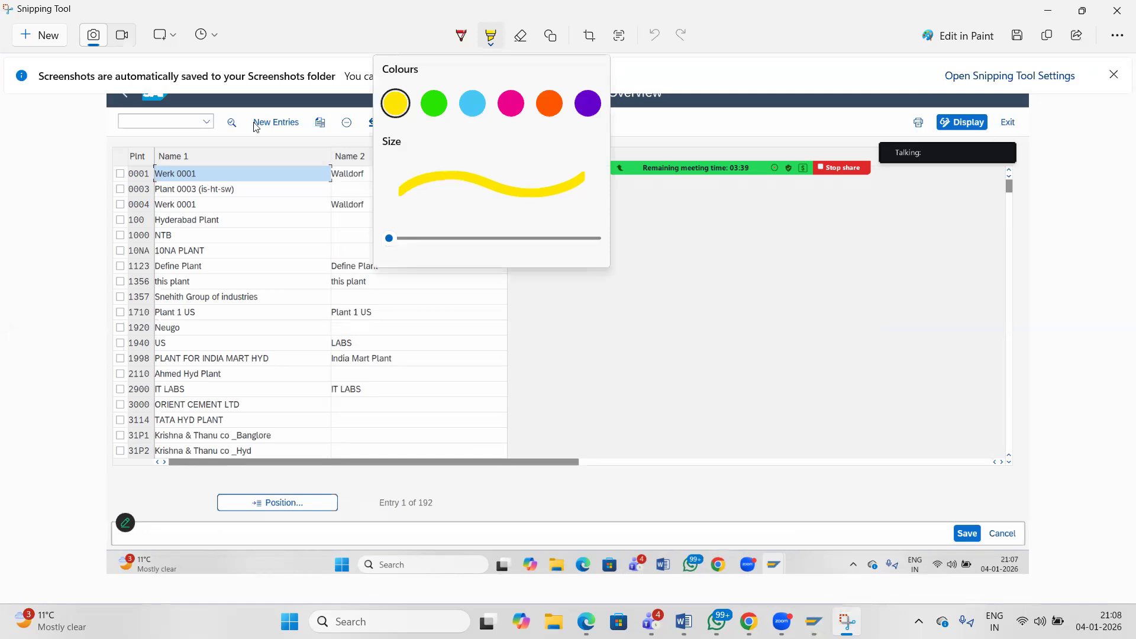
click(394, 110)
drag(253, 121, 297, 121)
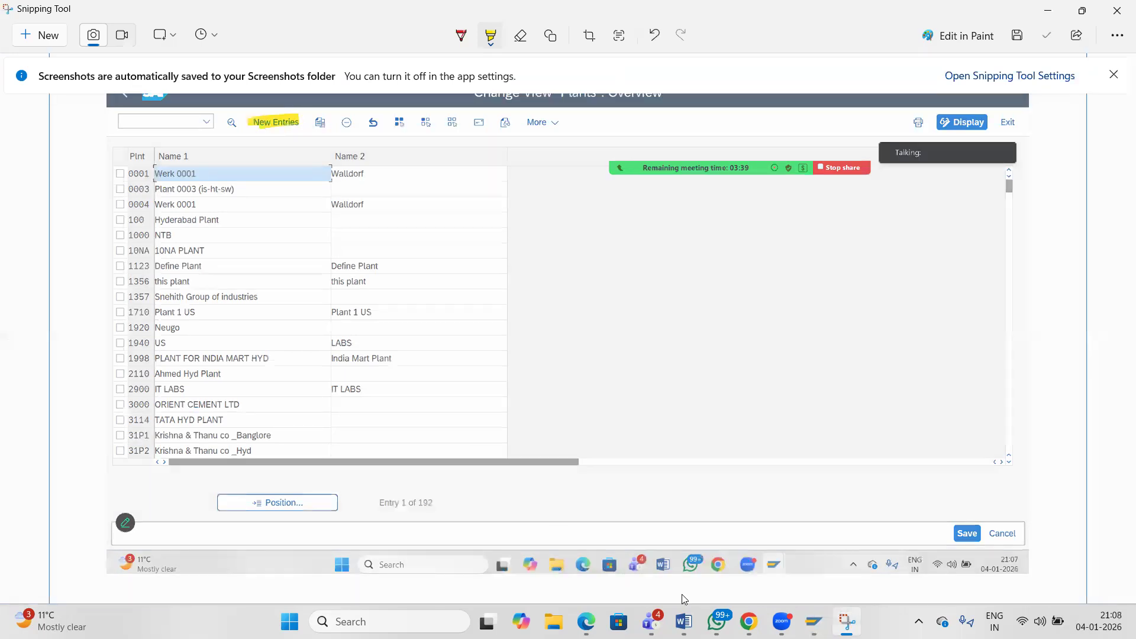
mouse_move(684, 622)
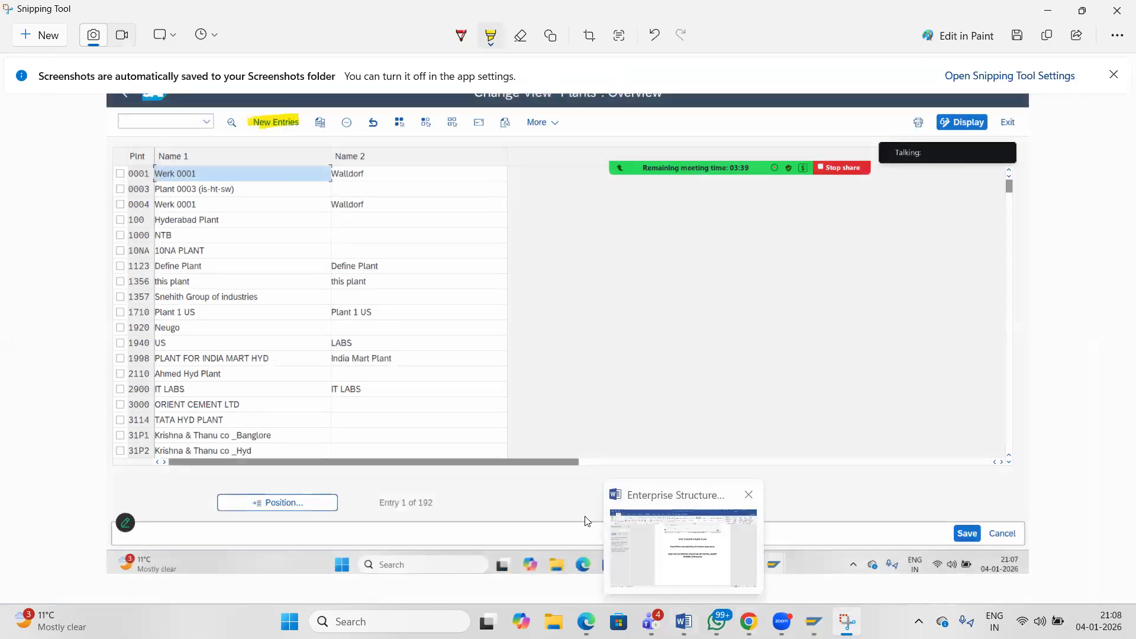
Switch to Word, paste the highlighted Plants snip below the Define plant path, and caption it "Click on new entries-".
click(698, 563)
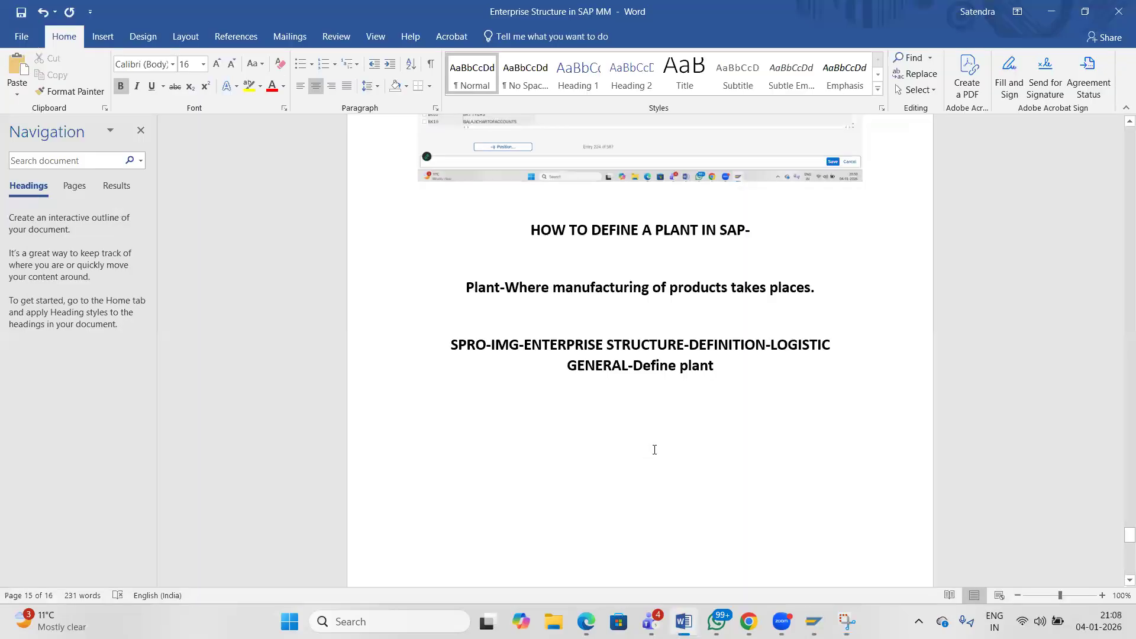
key(ctrl+v)
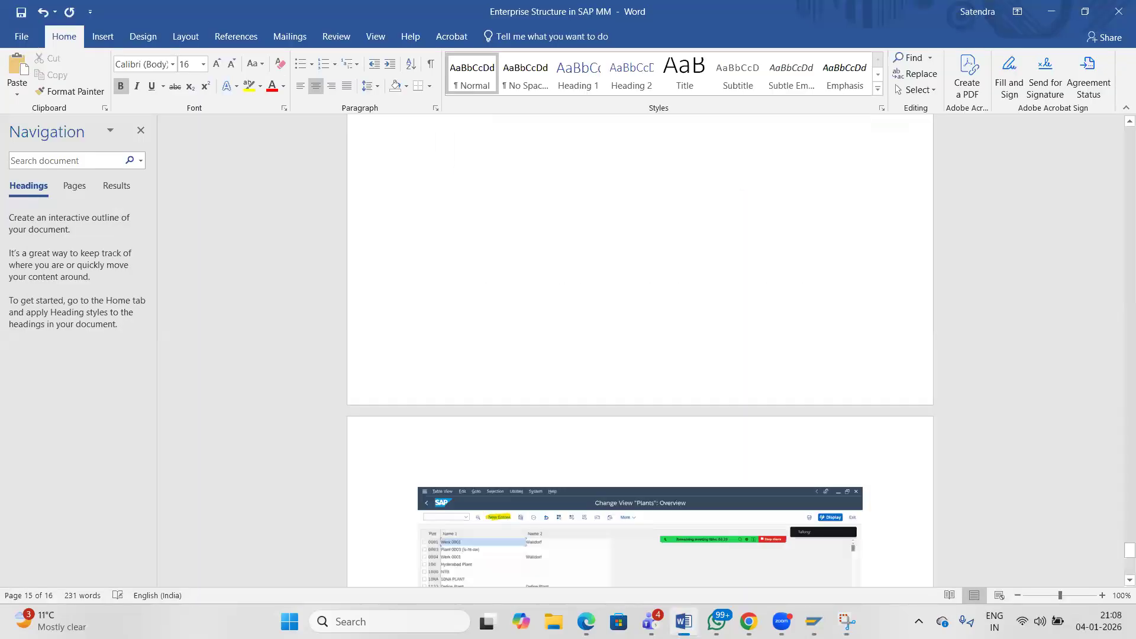
key(Return)
text(Click on)
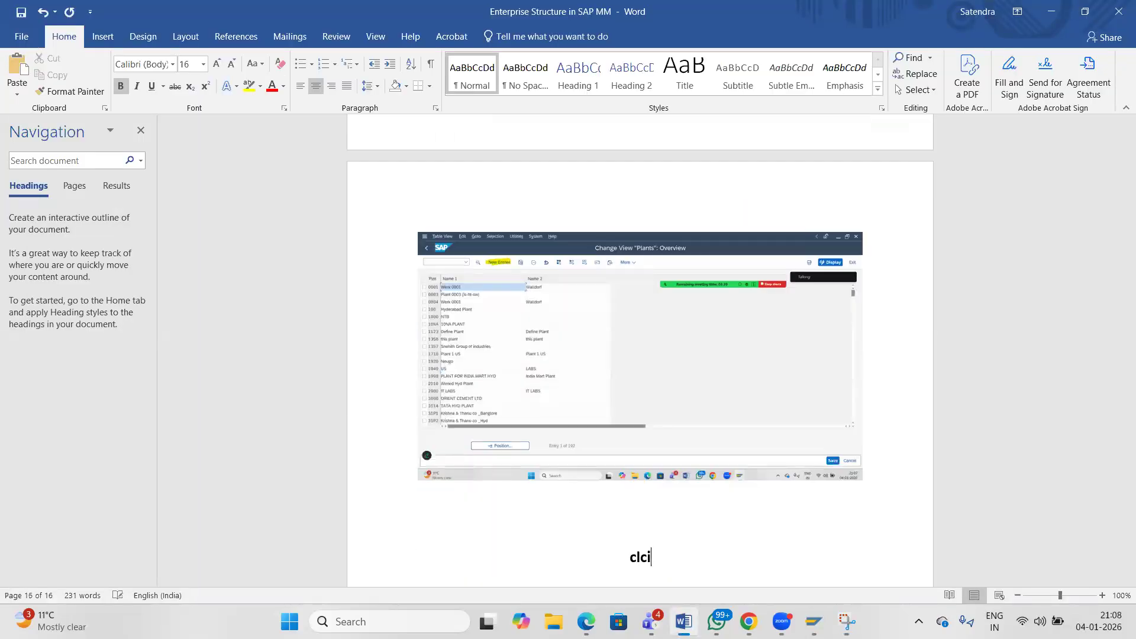
text( new e)
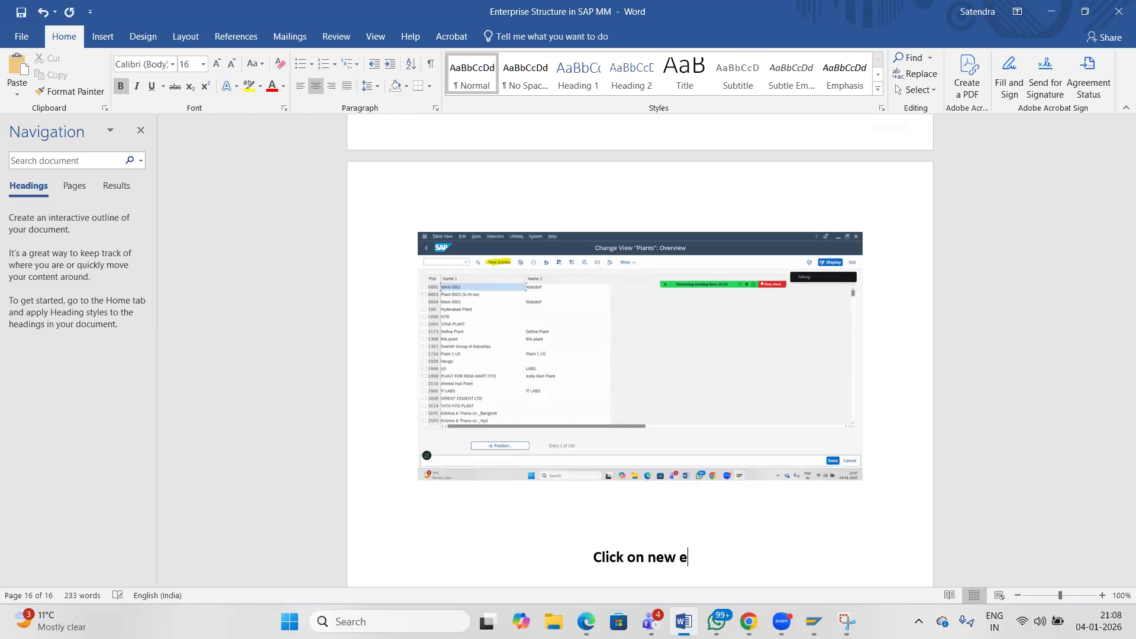
text(ntries-)
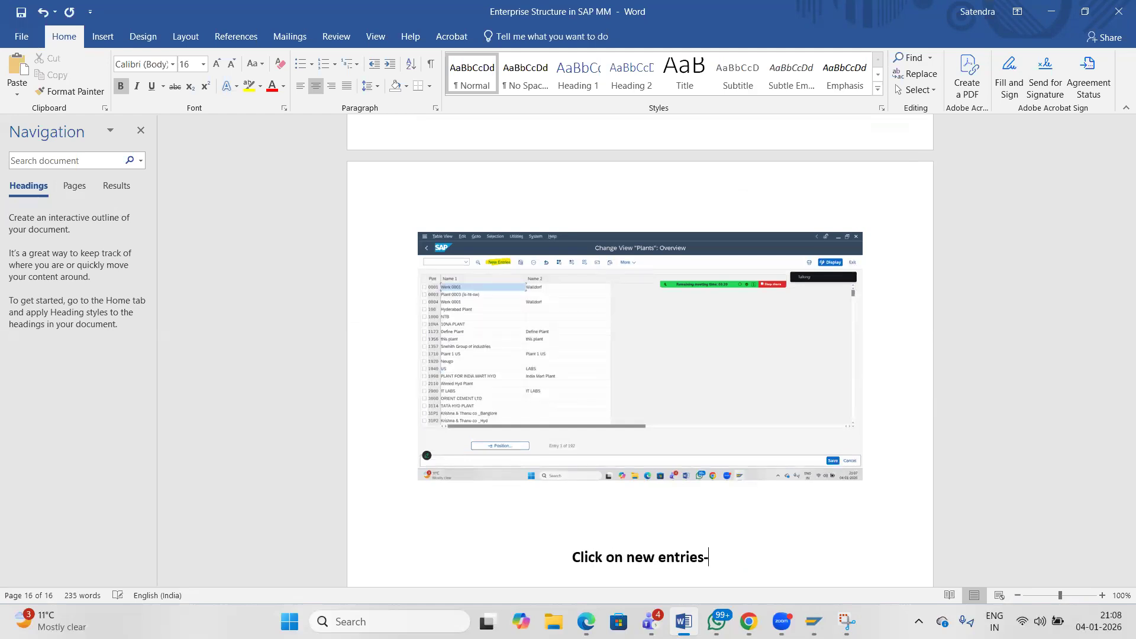
key(Return)
key(Return)
Switch to the SAP Plants overview, start a new entry and enter BAT0 as the plant code.
key(alt+Tab)
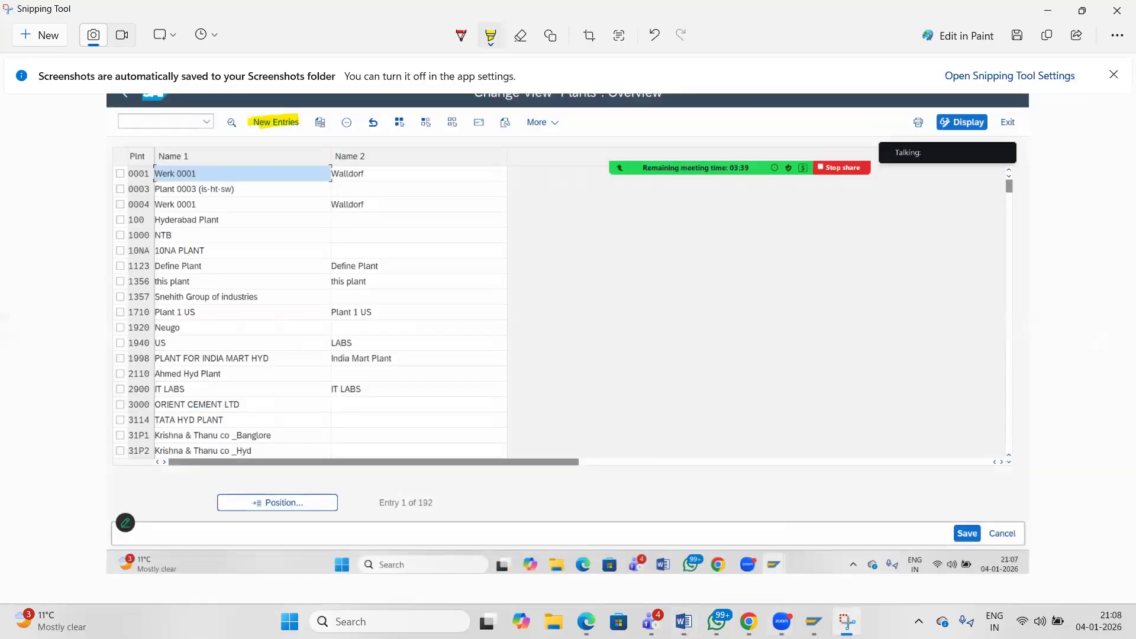
mouse_move(814, 621)
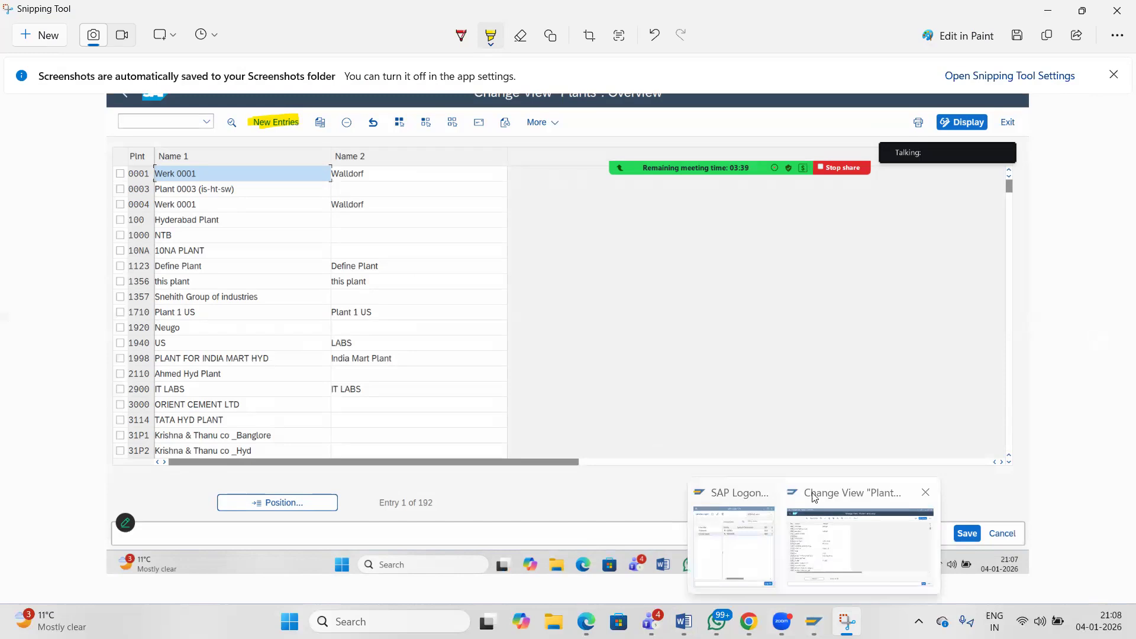
click(814, 497)
click(199, 79)
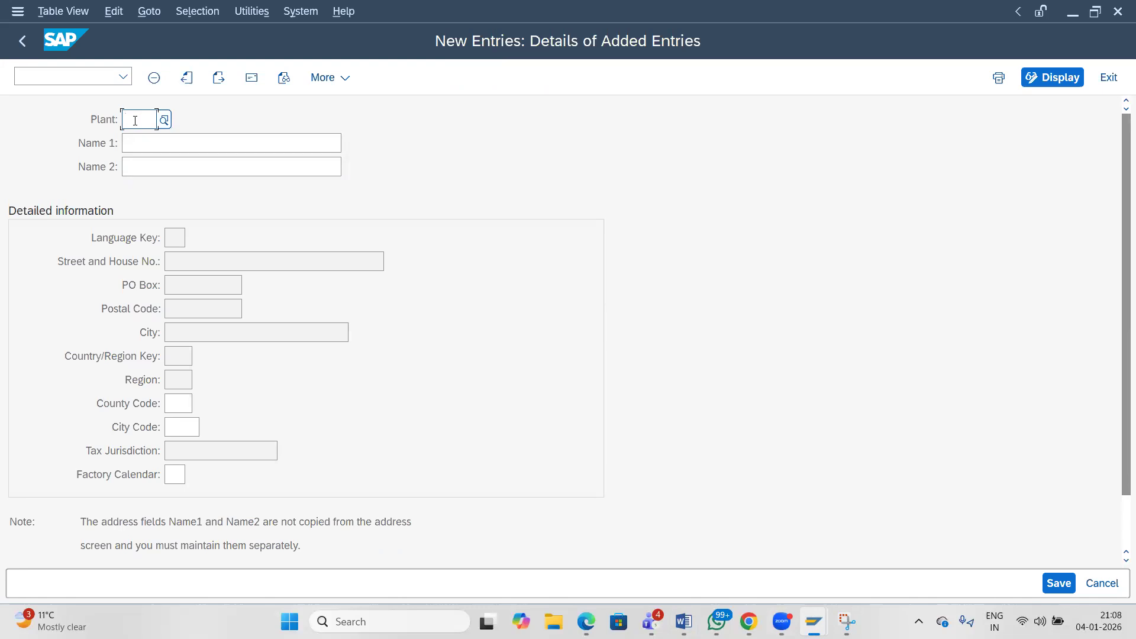
text(BATA)
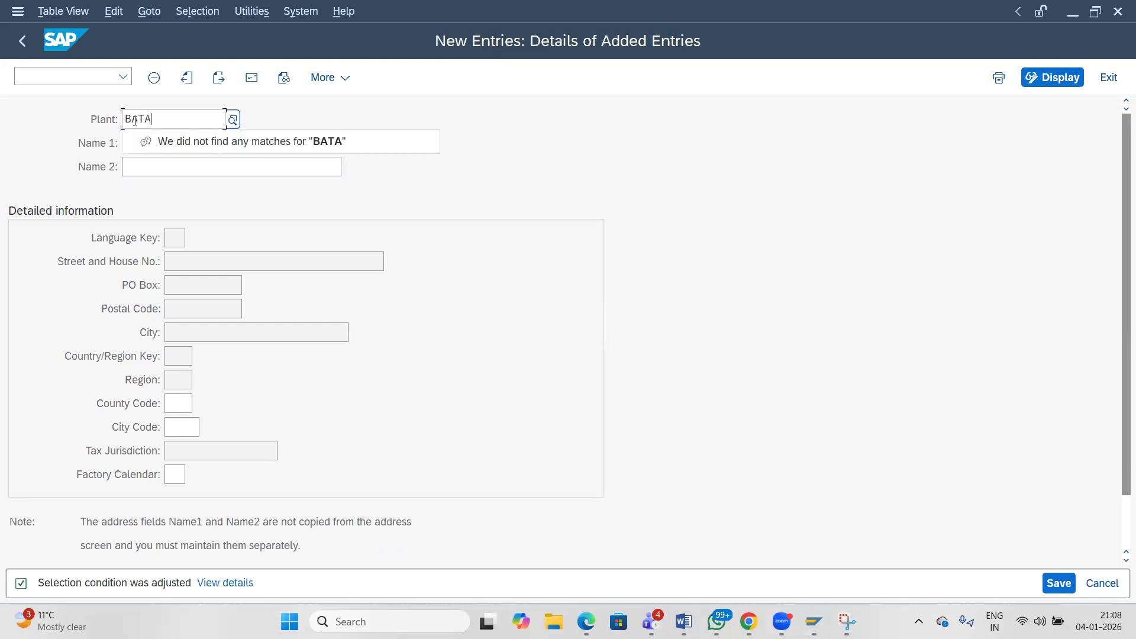
key(BackSpace)
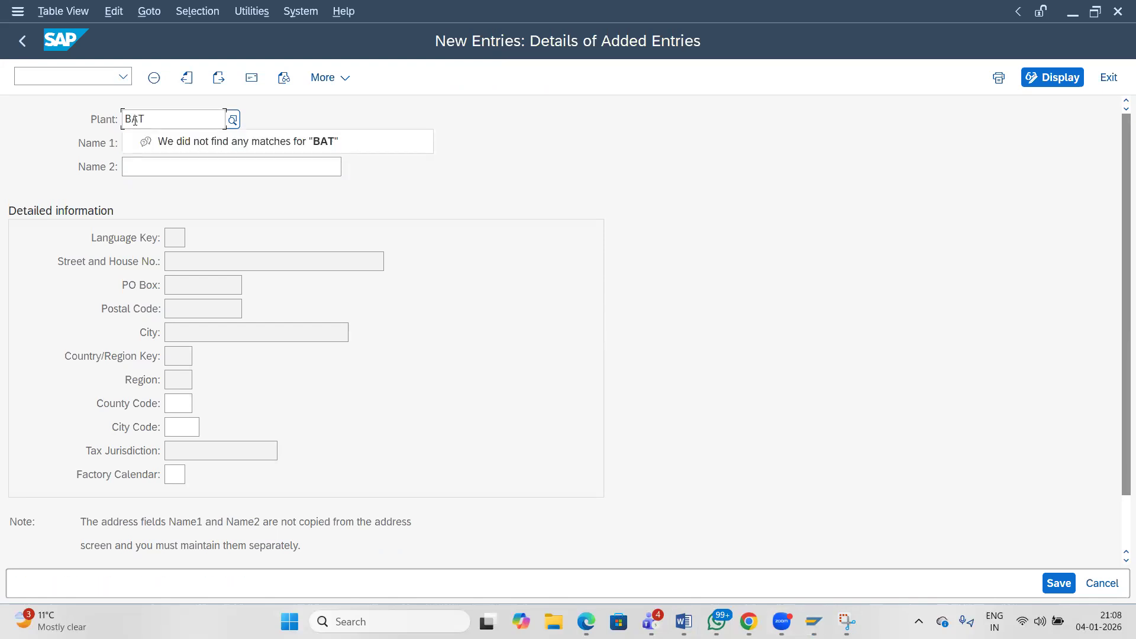
text(0)
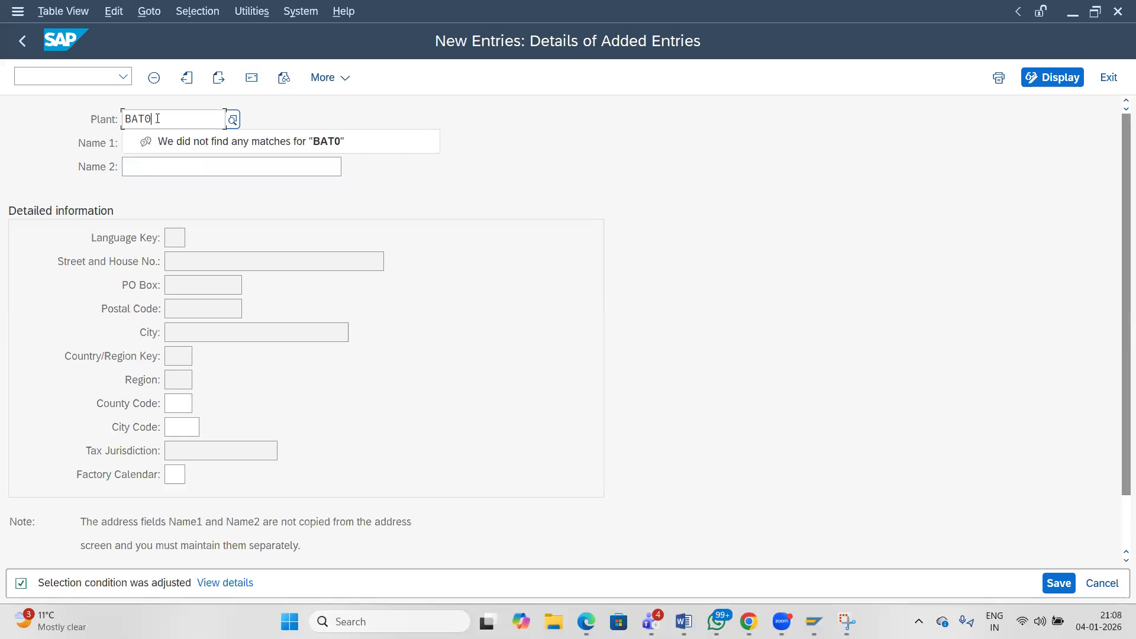
Enter "BATA MANUFACTUIRNG PLANT1" as Name 1 of plant BAT0.
click(163, 142)
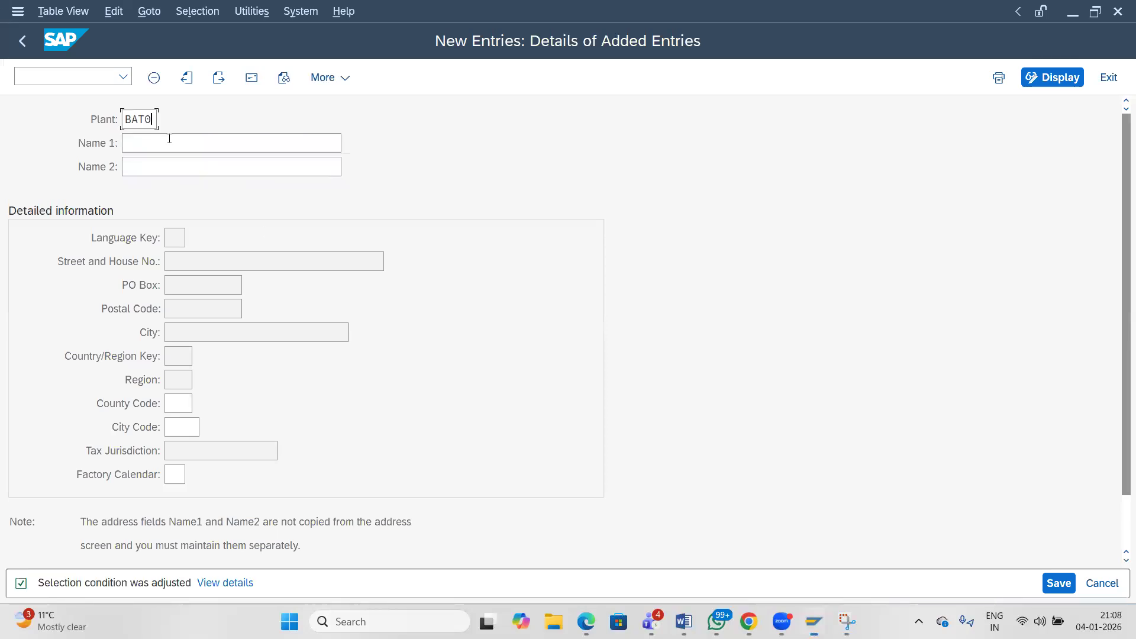
text(BATA PLA)
key(BackSpace)
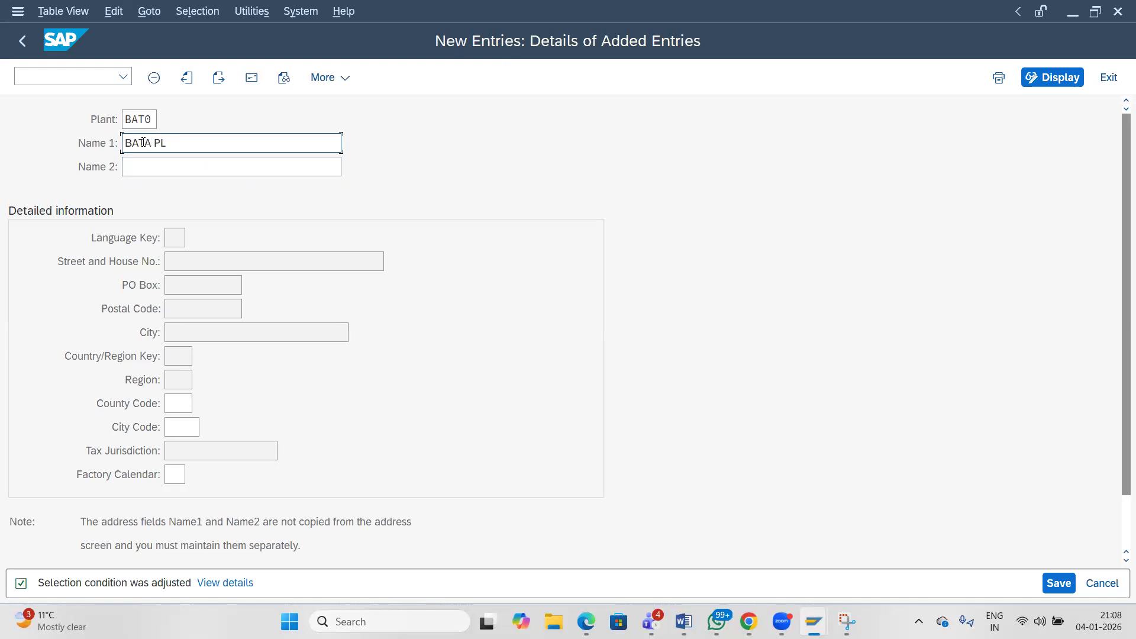
key(BackSpace)
text(MANUF)
key(BackSpace)
text(FACTUIRNG PLANT1)
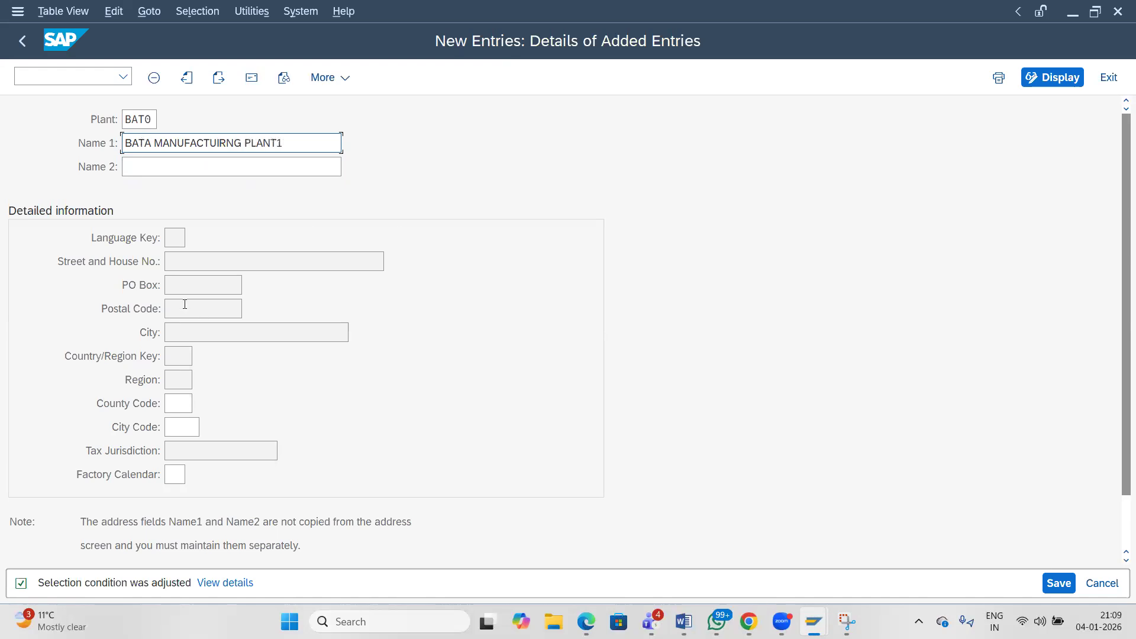
Look through the county code value list for India and enter IN as the plant's county code.
click(181, 401)
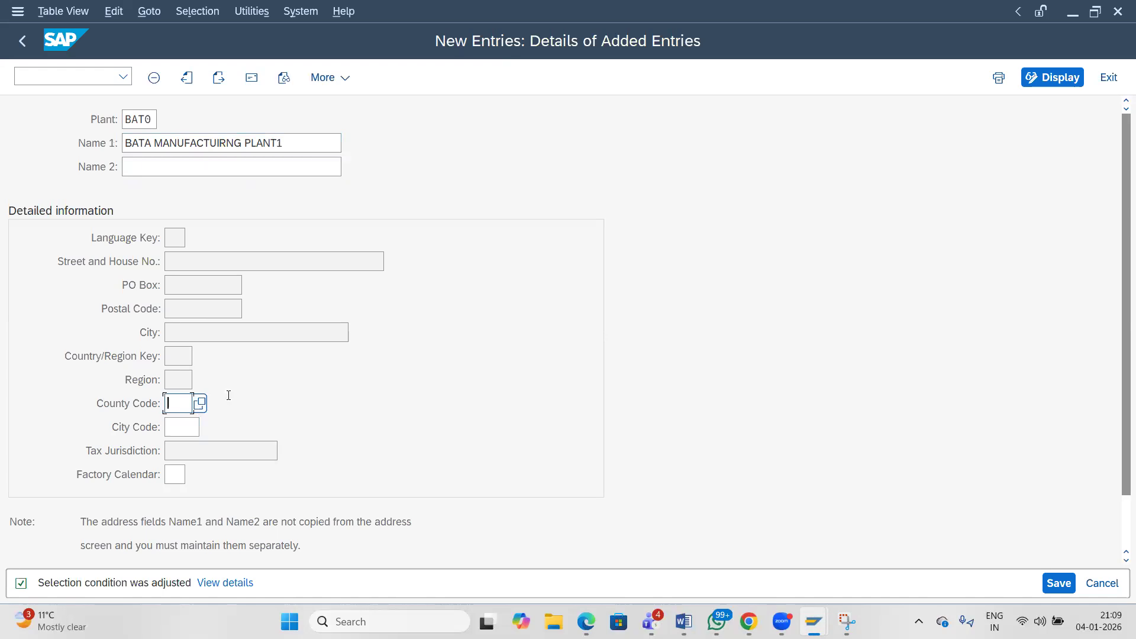
click(199, 404)
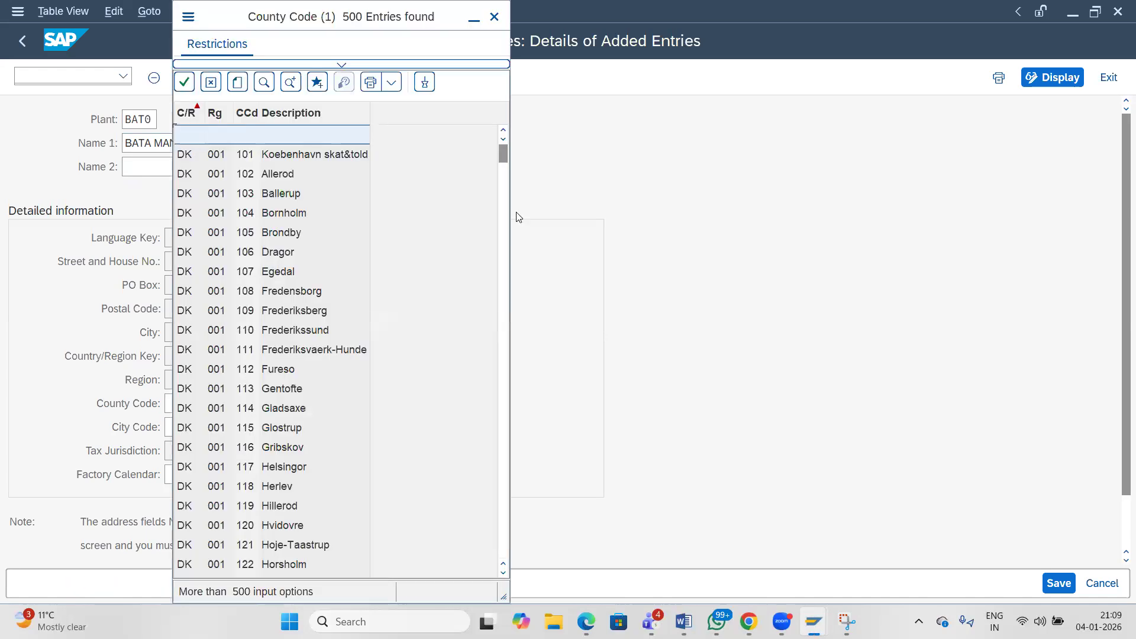
drag(502, 157, 503, 351)
drag(510, 428, 506, 284)
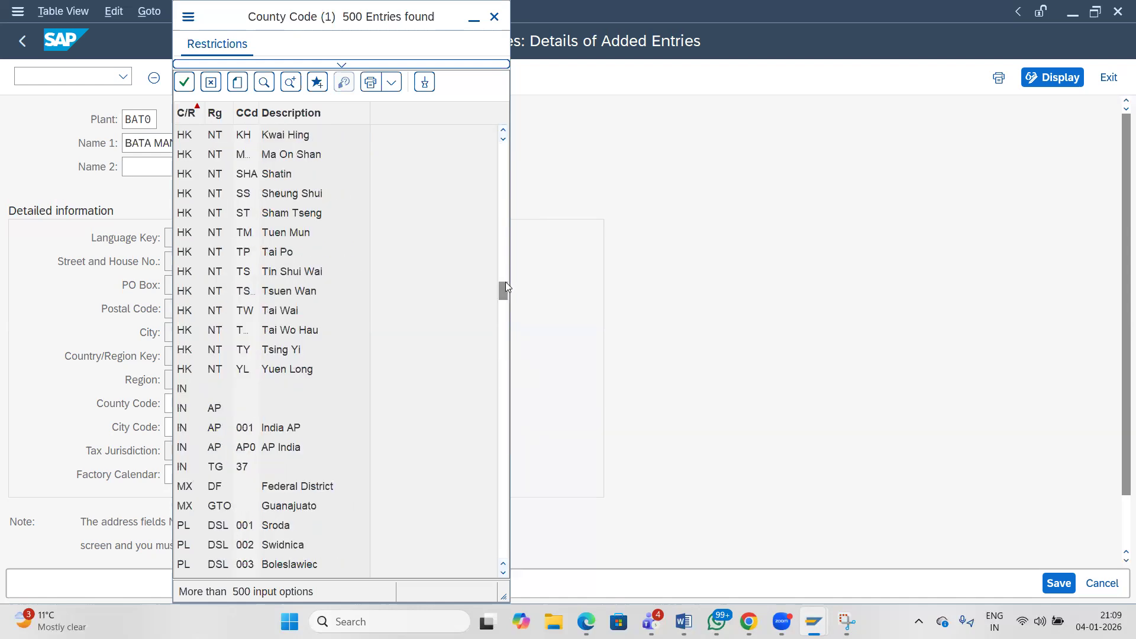
click(210, 391)
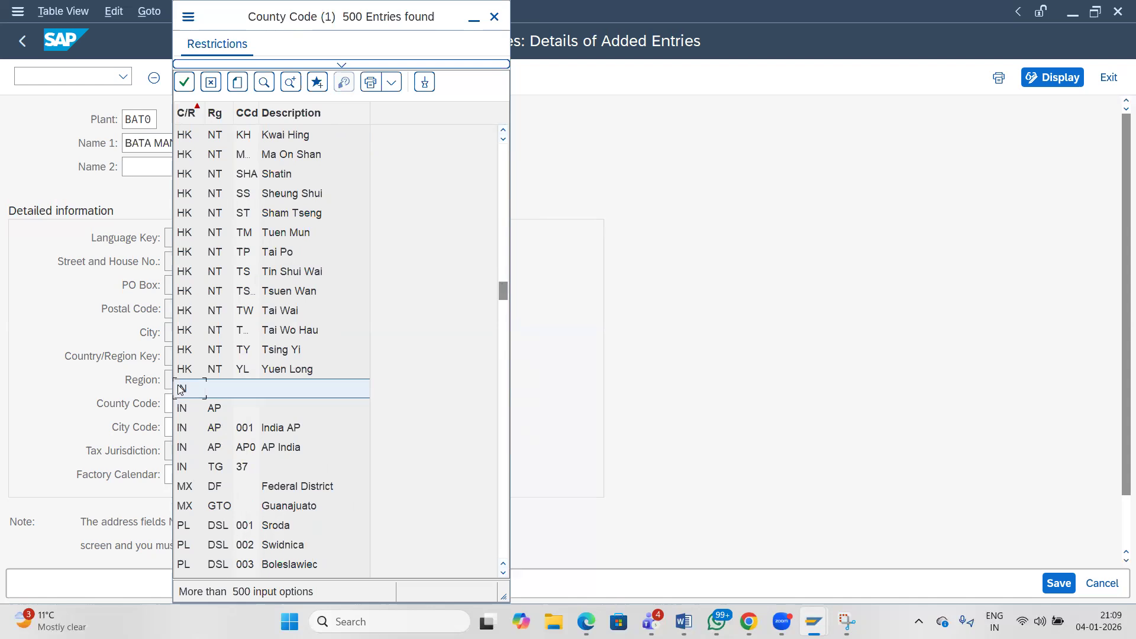
key(Escape)
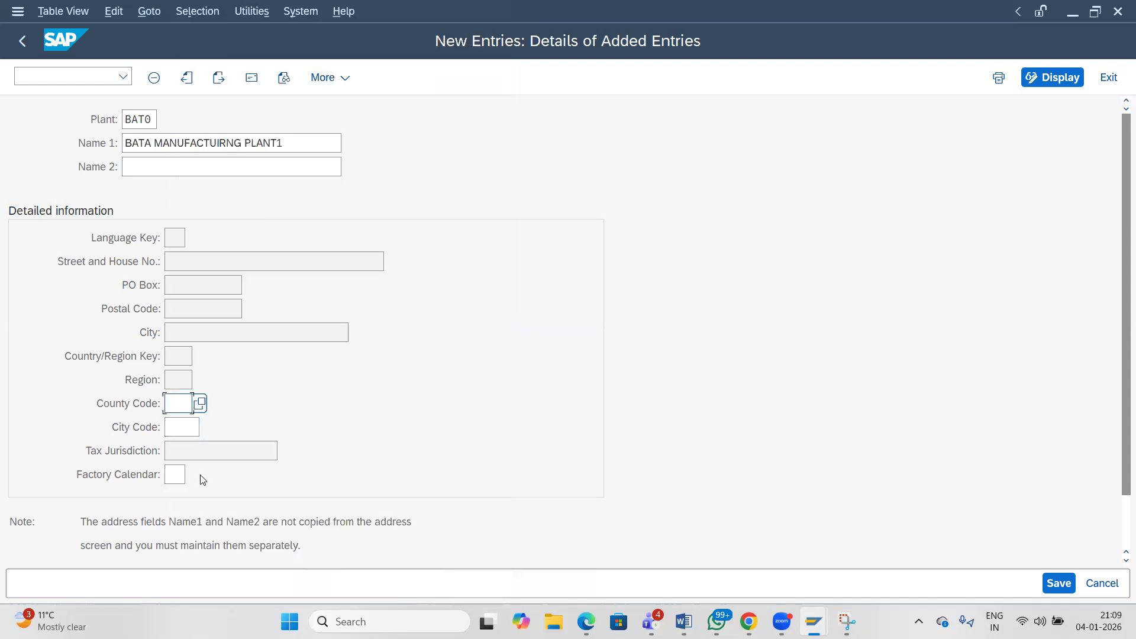
text(IN)
click(177, 428)
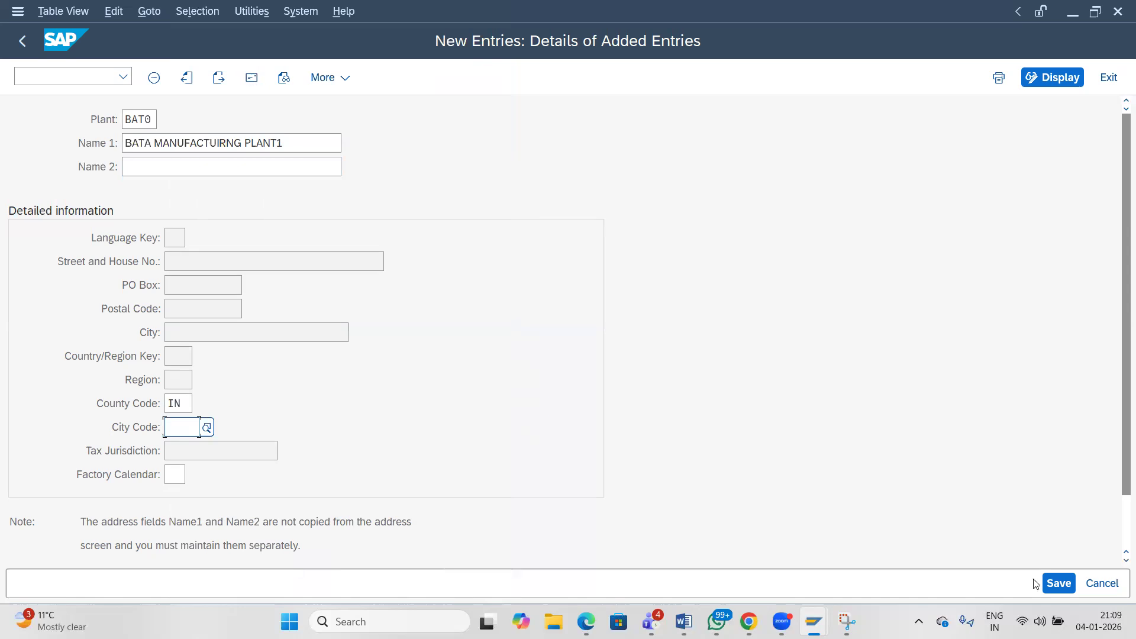
Switch to Snipping Tool and capture a new full-screen snip of the filled plant entry form.
click(847, 622)
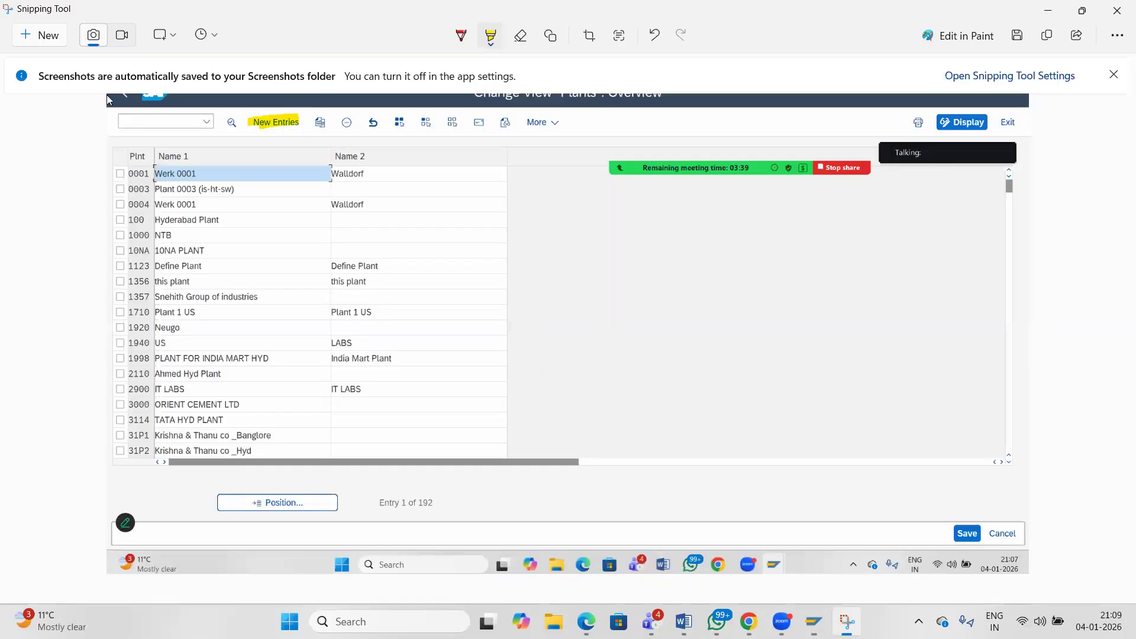
click(37, 35)
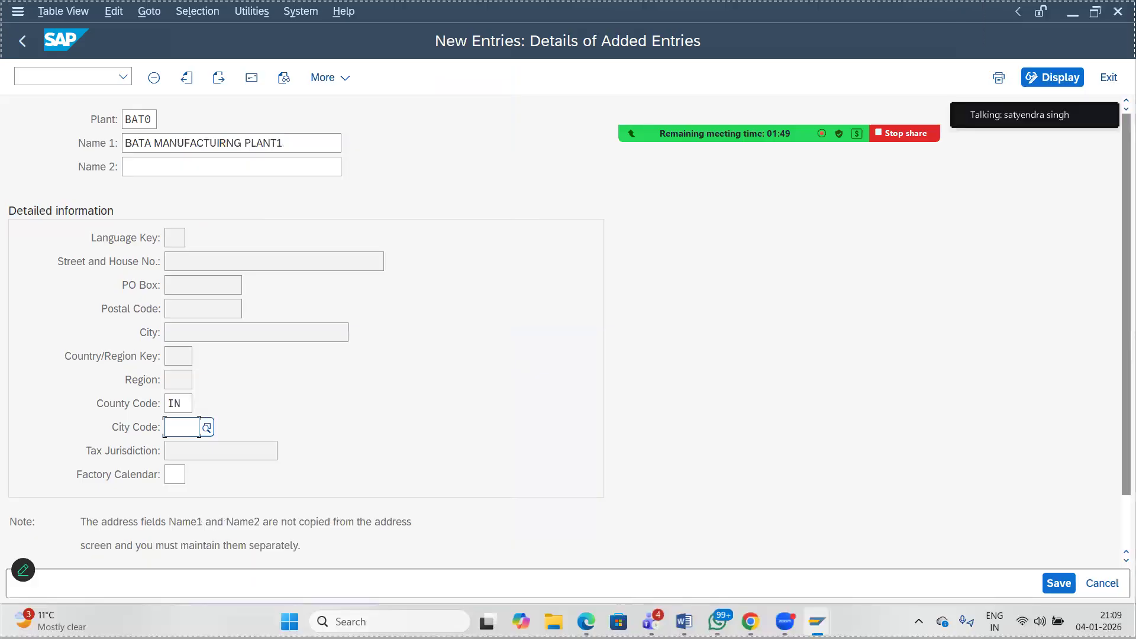
click(199, 426)
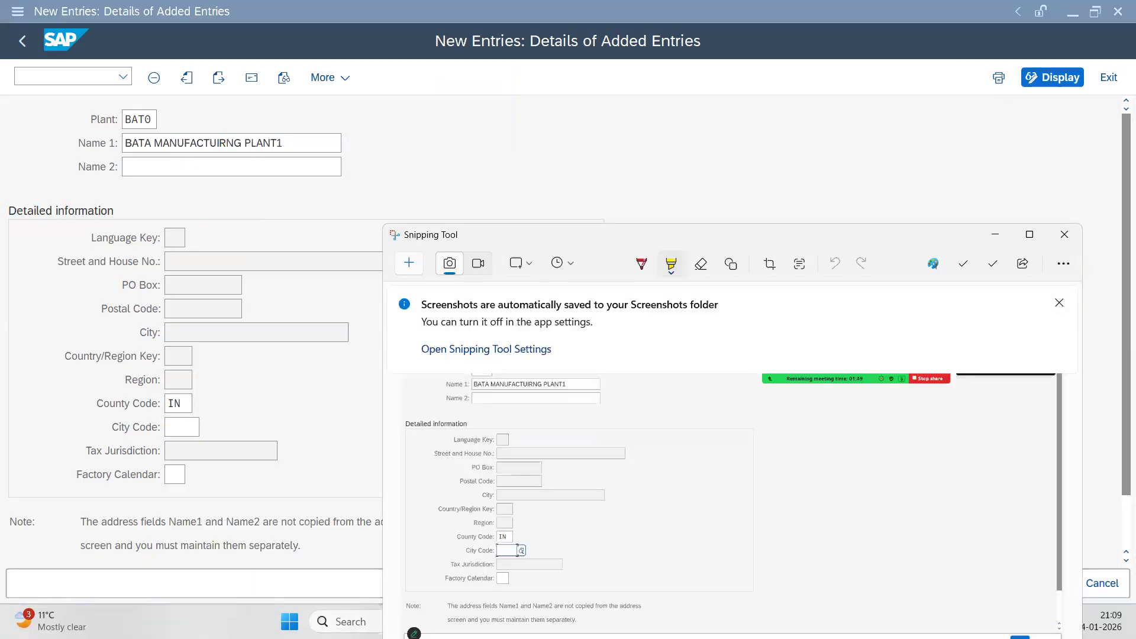
Return to the Word document and paste the plant entry snip below the "Click on new entries-" caption.
click(826, 620)
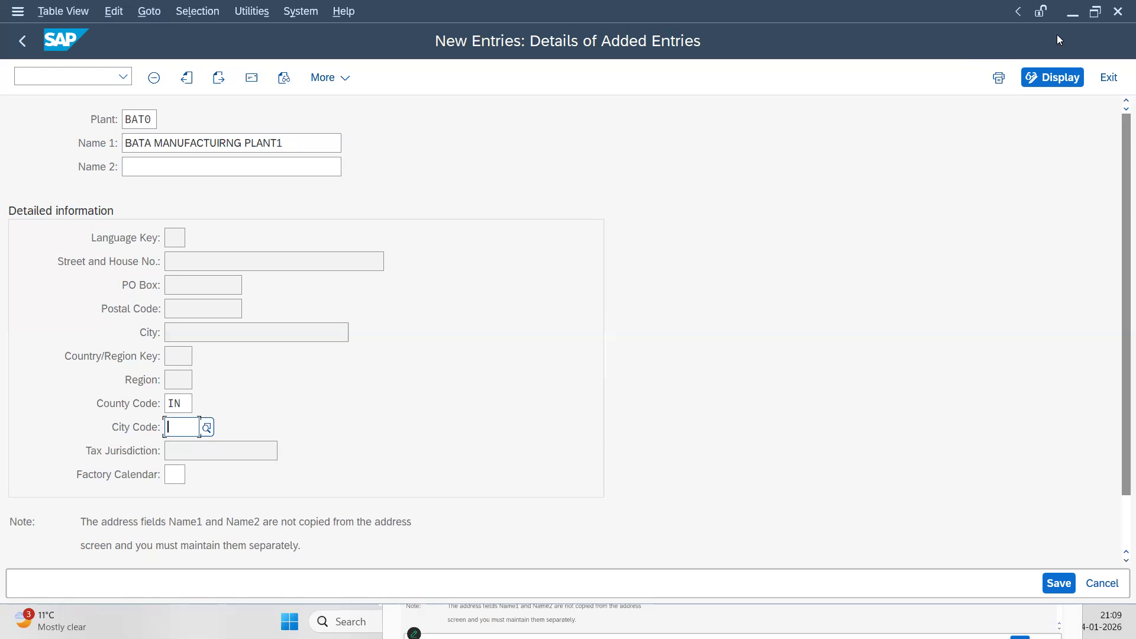
click(1070, 15)
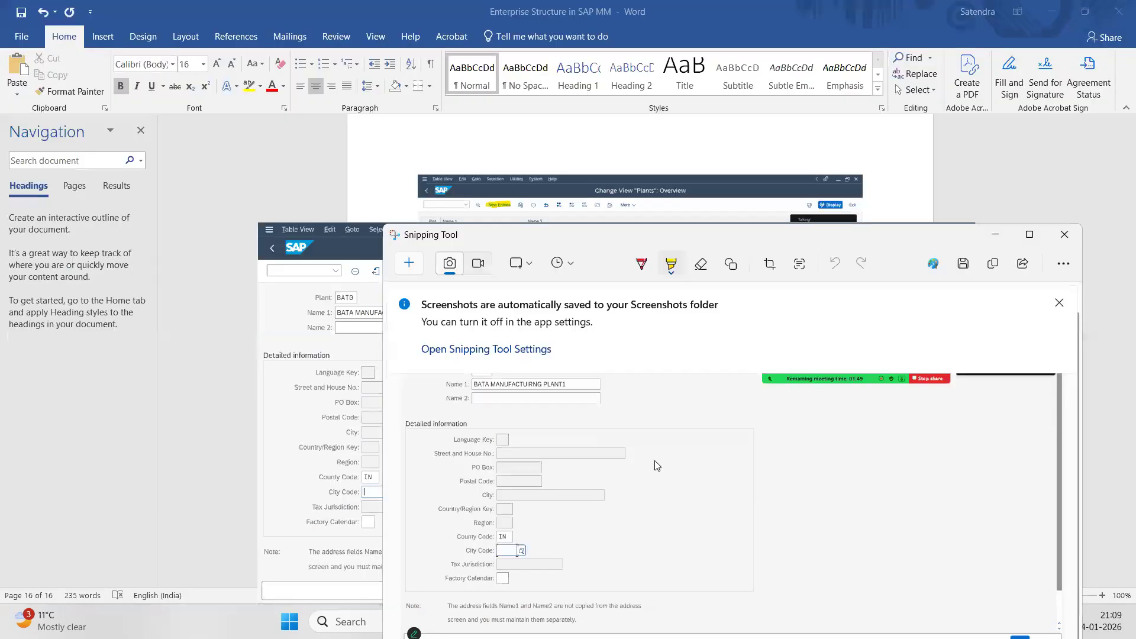
click(995, 234)
click(710, 548)
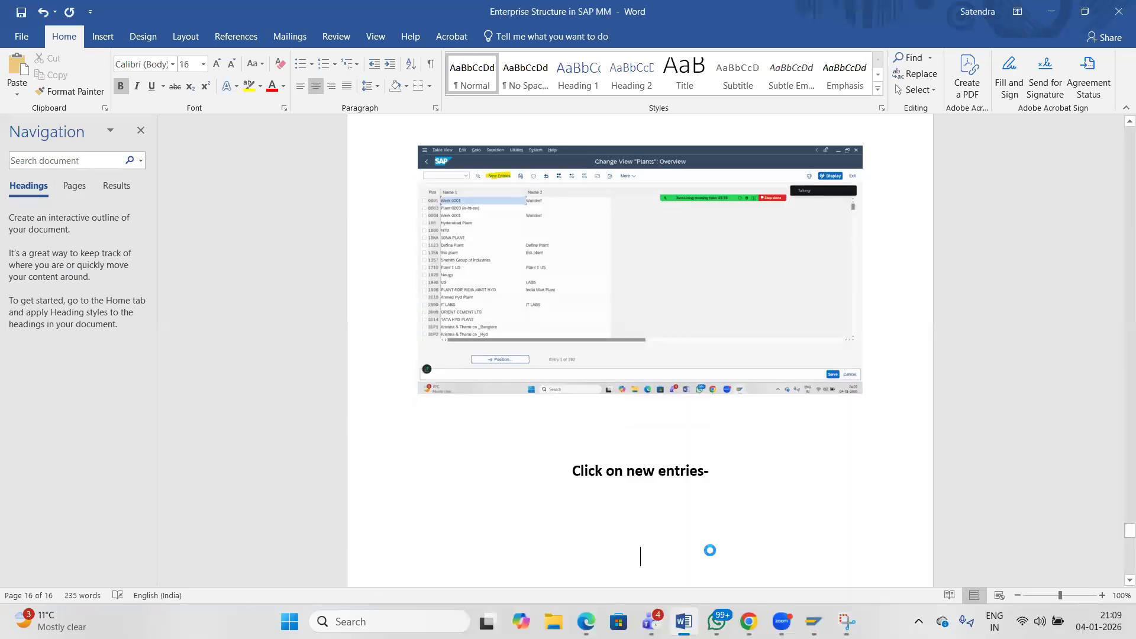
key(ctrl+v)
key(alt+Tab)
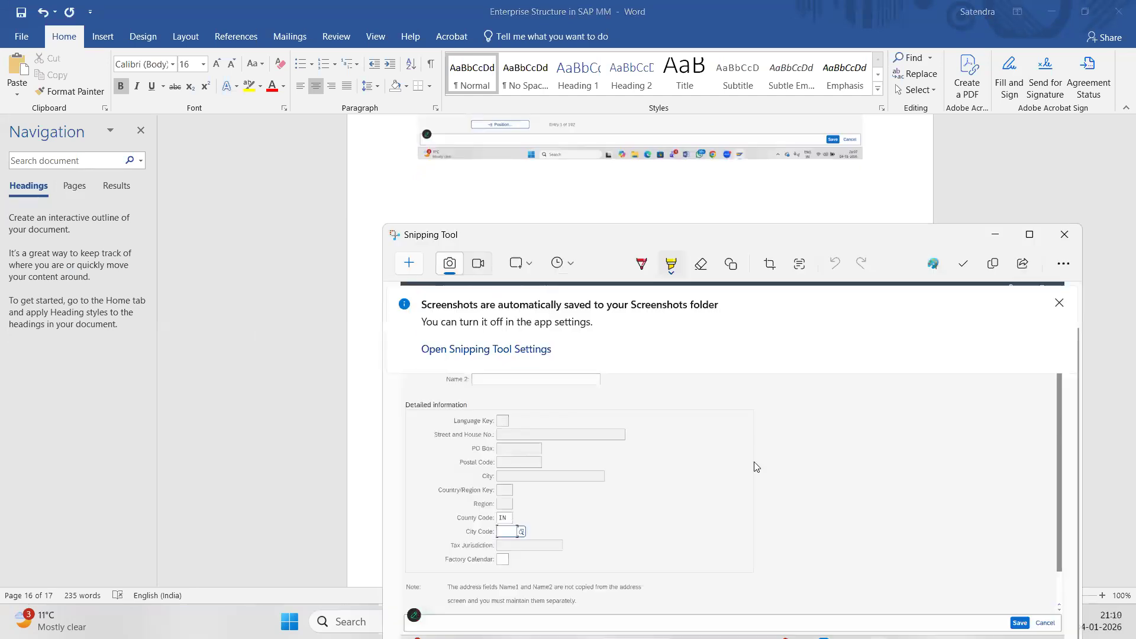
click(988, 236)
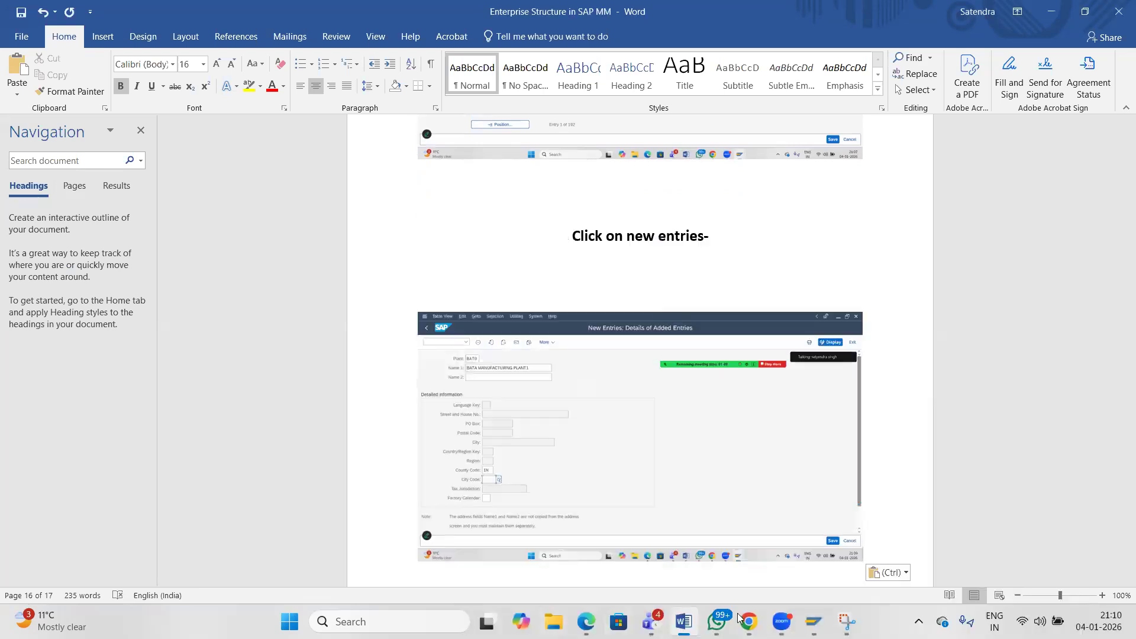
Switch back to the SAP plant entry, clear its county code and open the address form for BAT0.
mouse_move(815, 620)
click(866, 530)
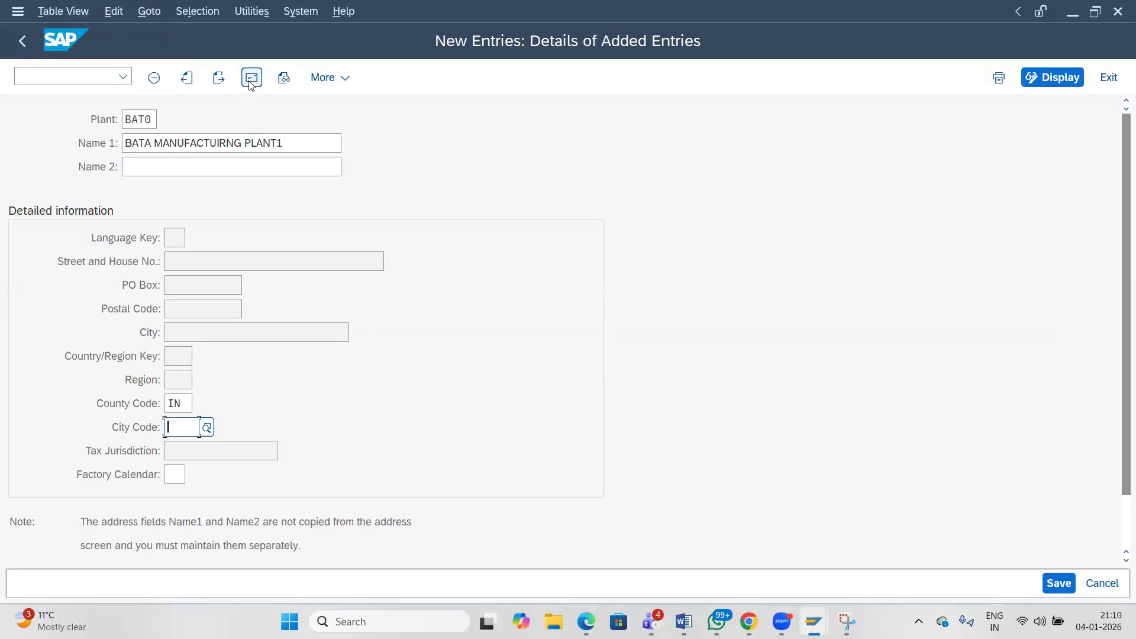
click(251, 79)
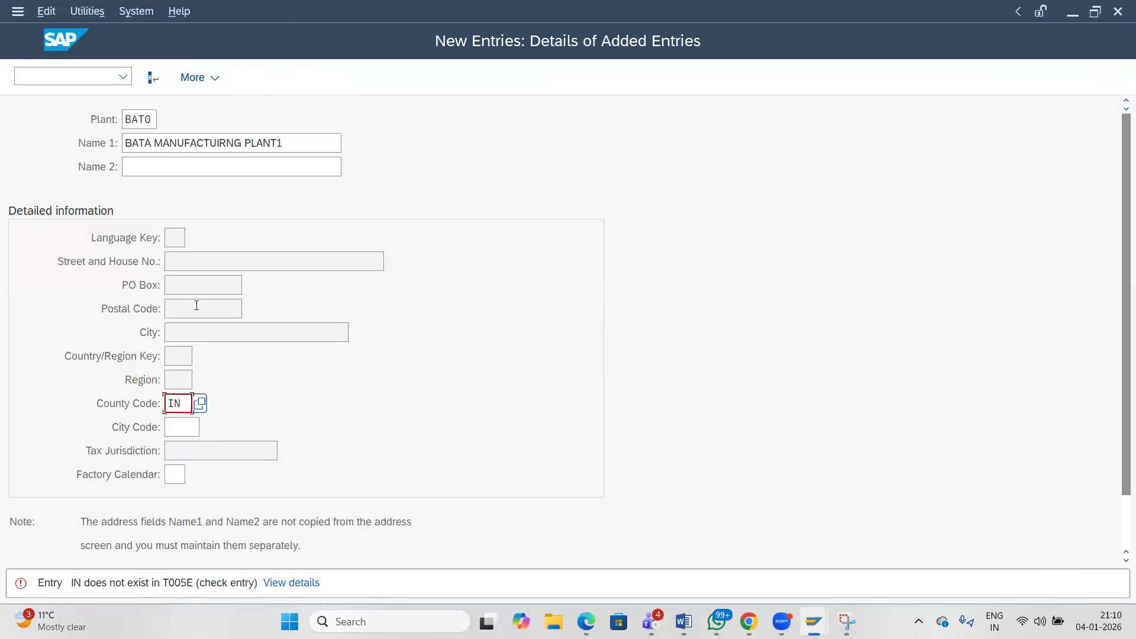
click(180, 406)
key(BackSpace)
key(BackSpace)
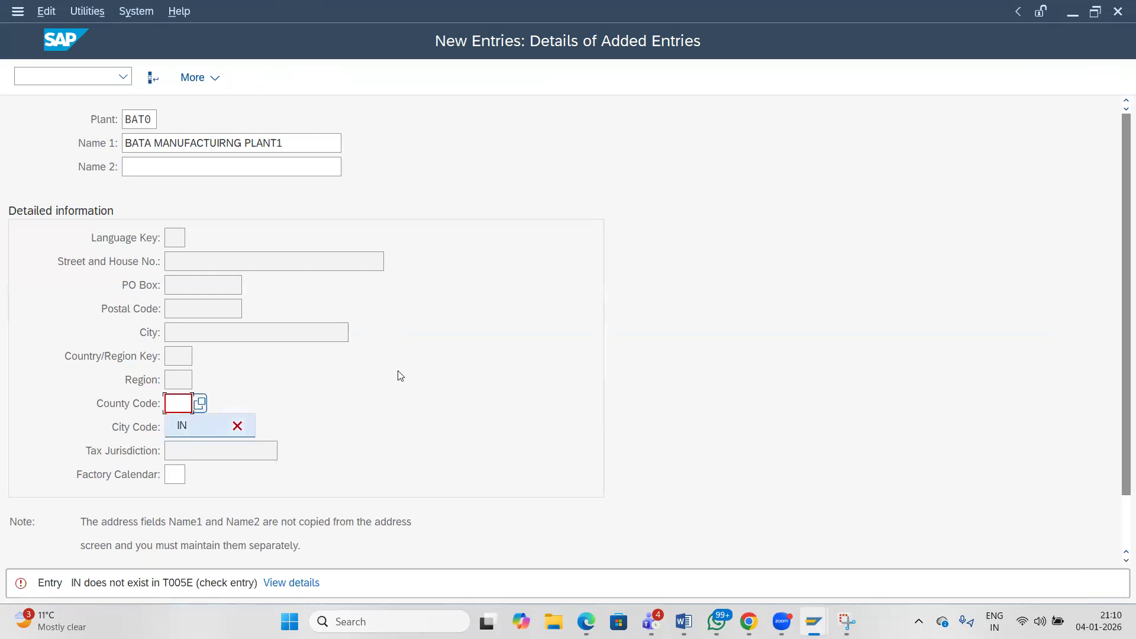
click(370, 325)
key(Return)
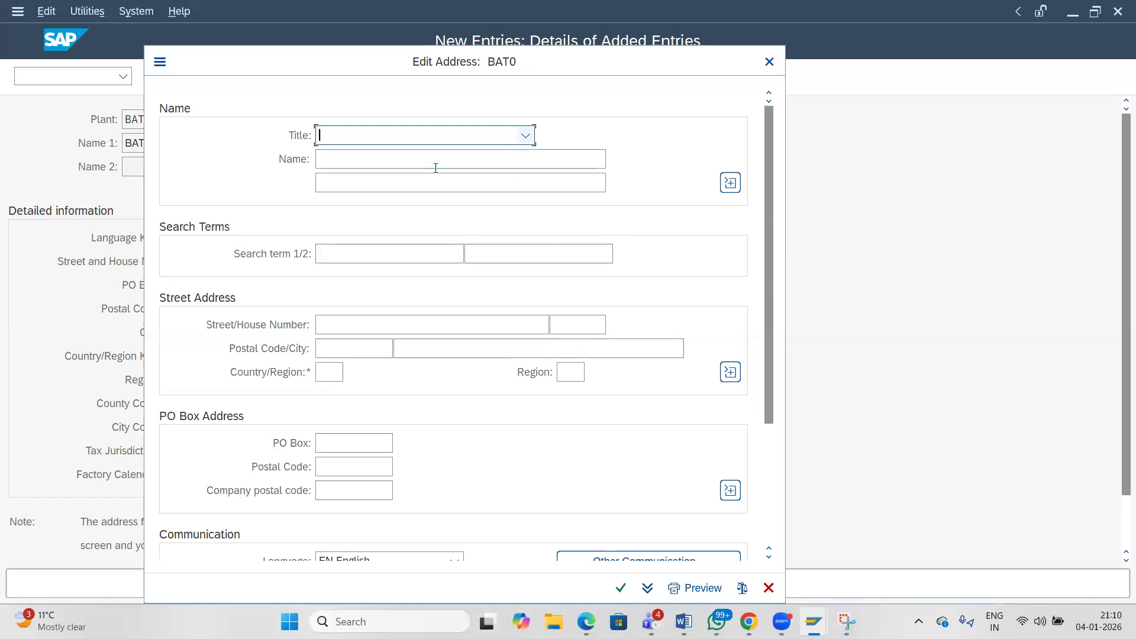
Set the title to Company and the name to "BATA MANUFACTURING PLANT" in the BAT0 address.
key(F4)
click(377, 158)
click(358, 159)
text(BATA )
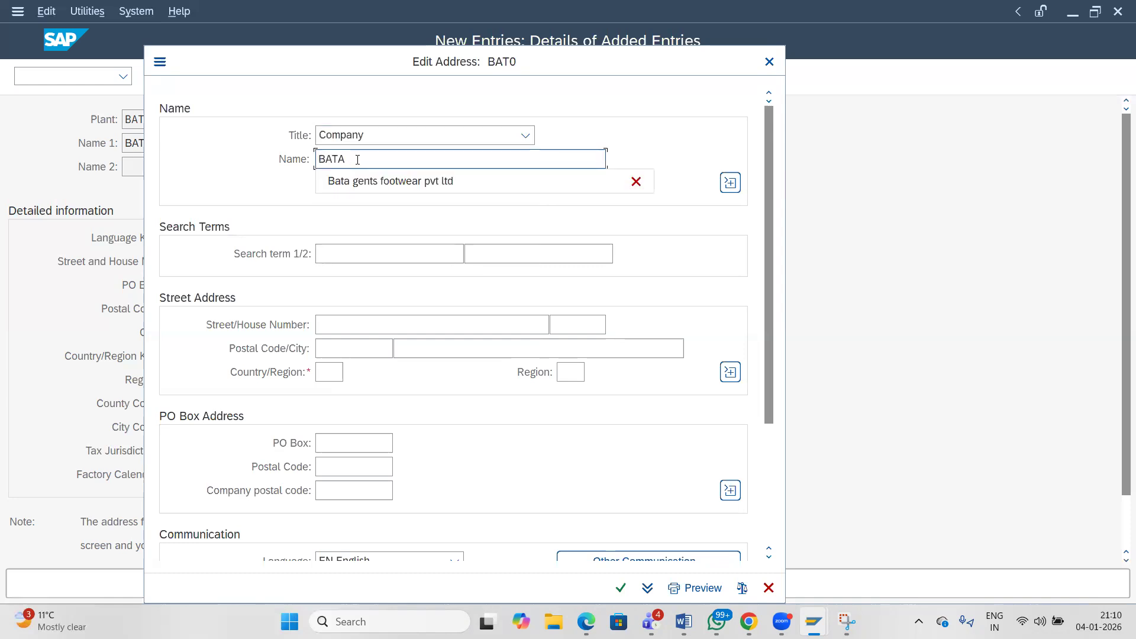
text(MAN)
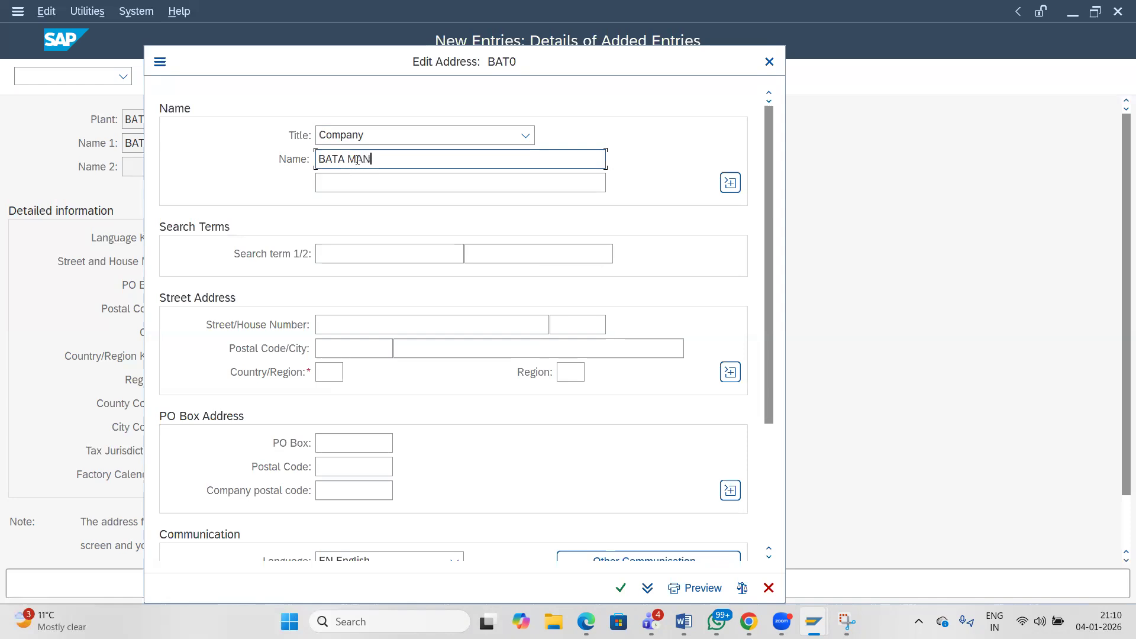
text(UFACTURING PLANT)
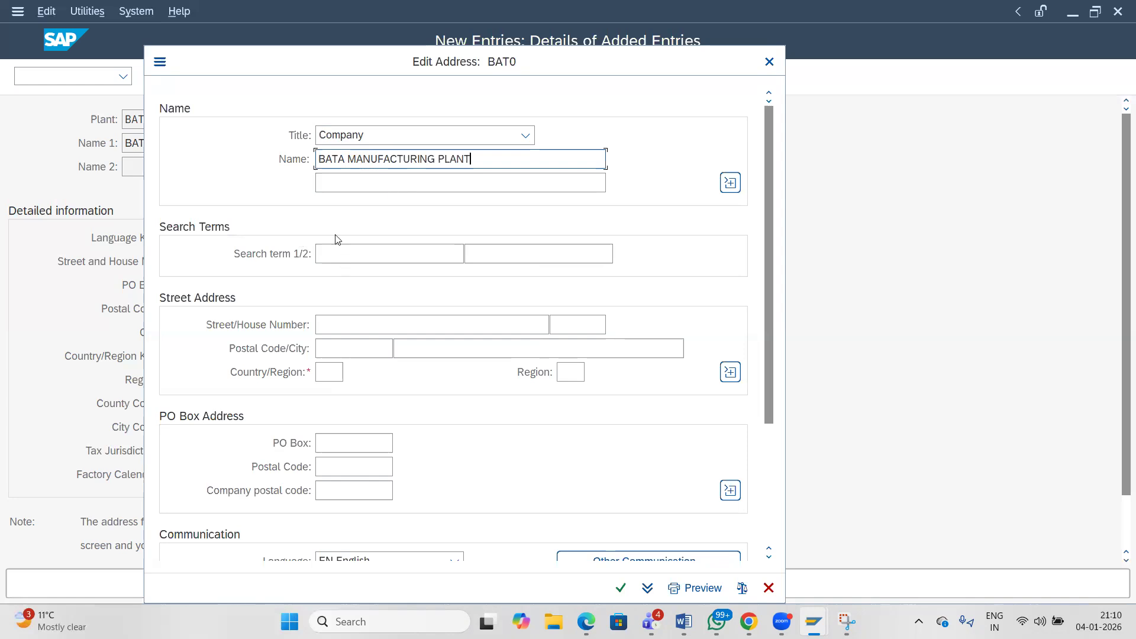
Set the first search term to "BATA MANU" and fill in the street number in the BAT0 address.
click(335, 251)
text(BARA)
key(BackSpace)
key(BackSpace)
text(TA MANU)
click(352, 324)
text(123467)
Enter GURGAON in the postal code field and set the country to IN (India) in the street address.
click(346, 348)
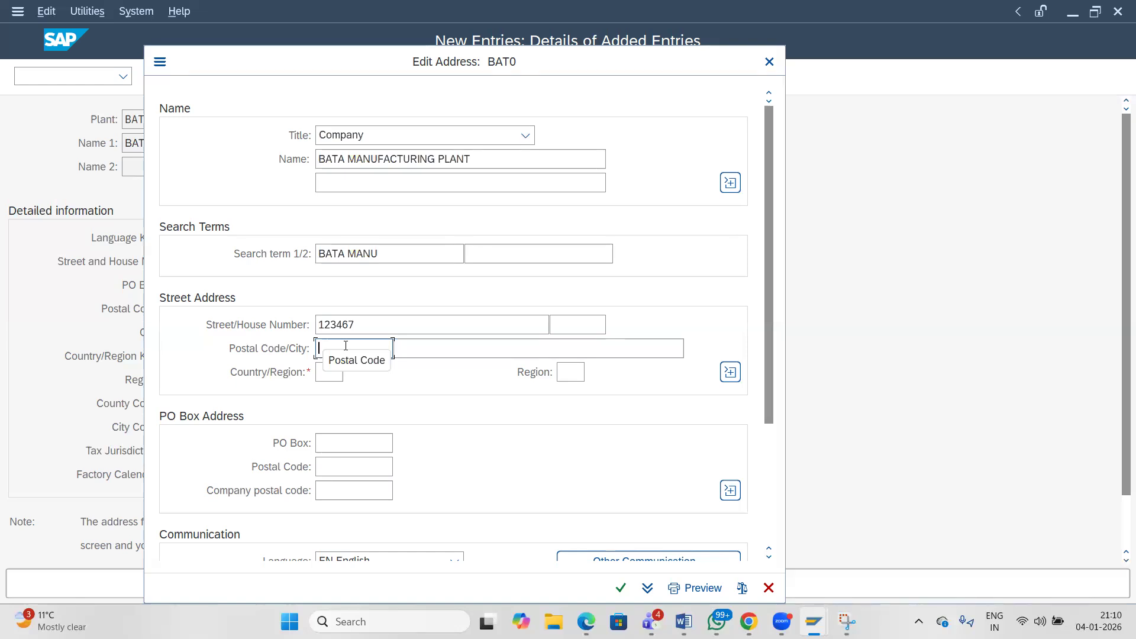
text(GURGAON)
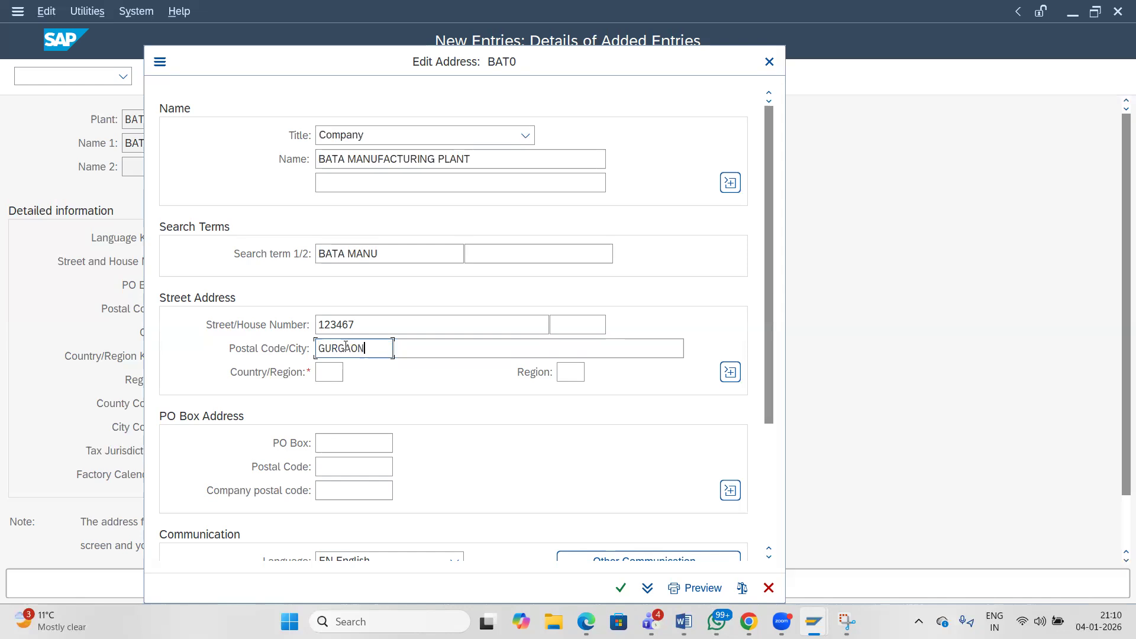
click(417, 349)
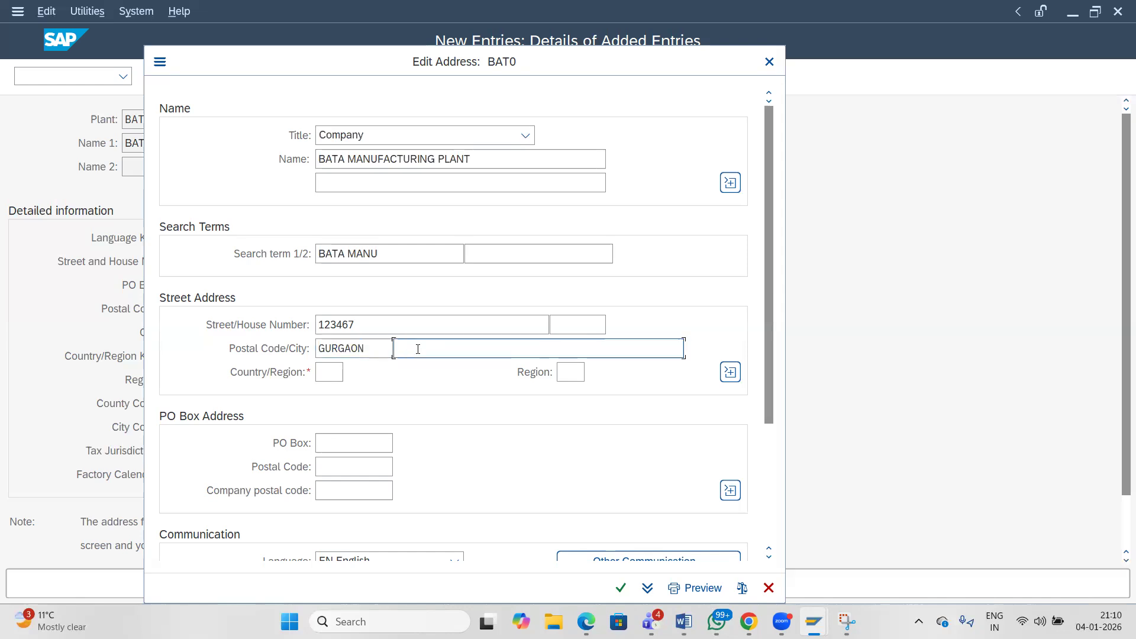
click(335, 369)
text(IN)
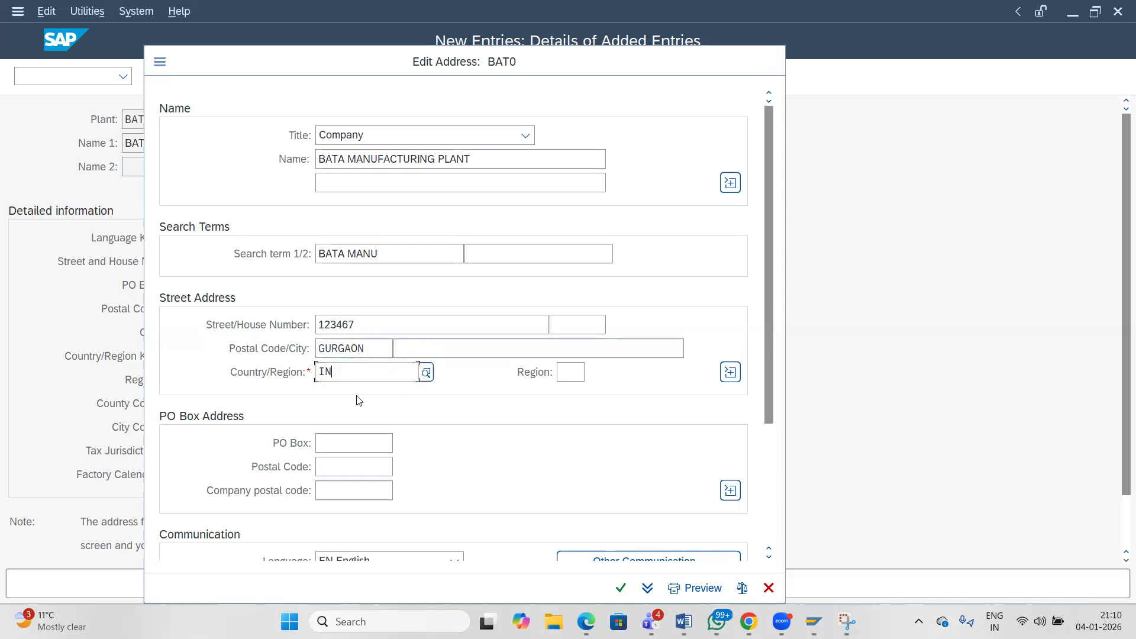
click(349, 461)
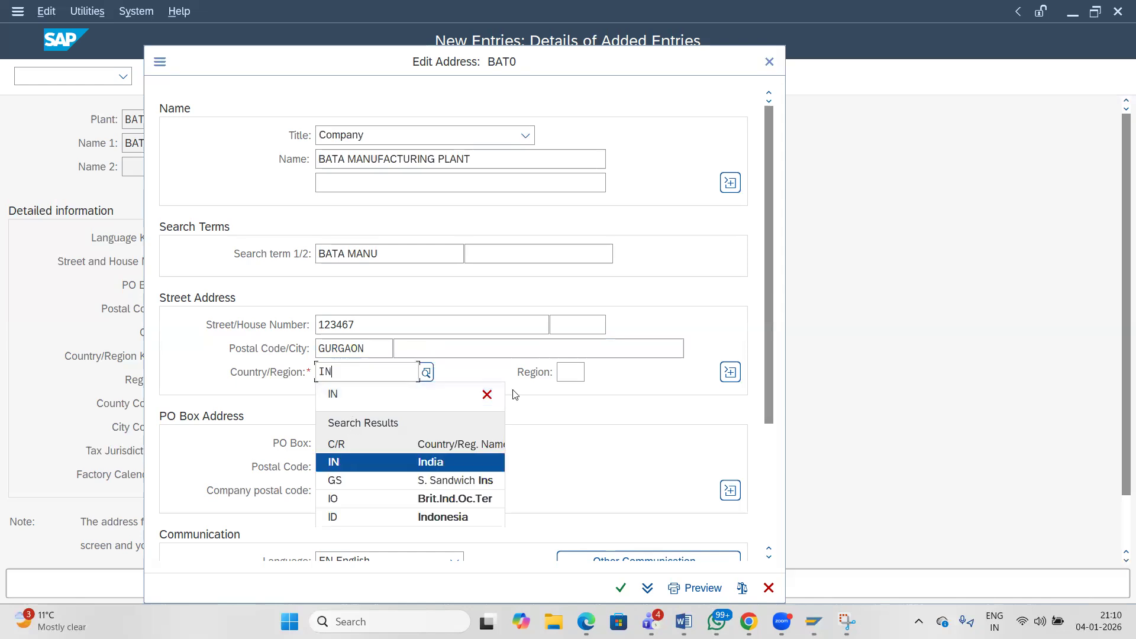
click(445, 355)
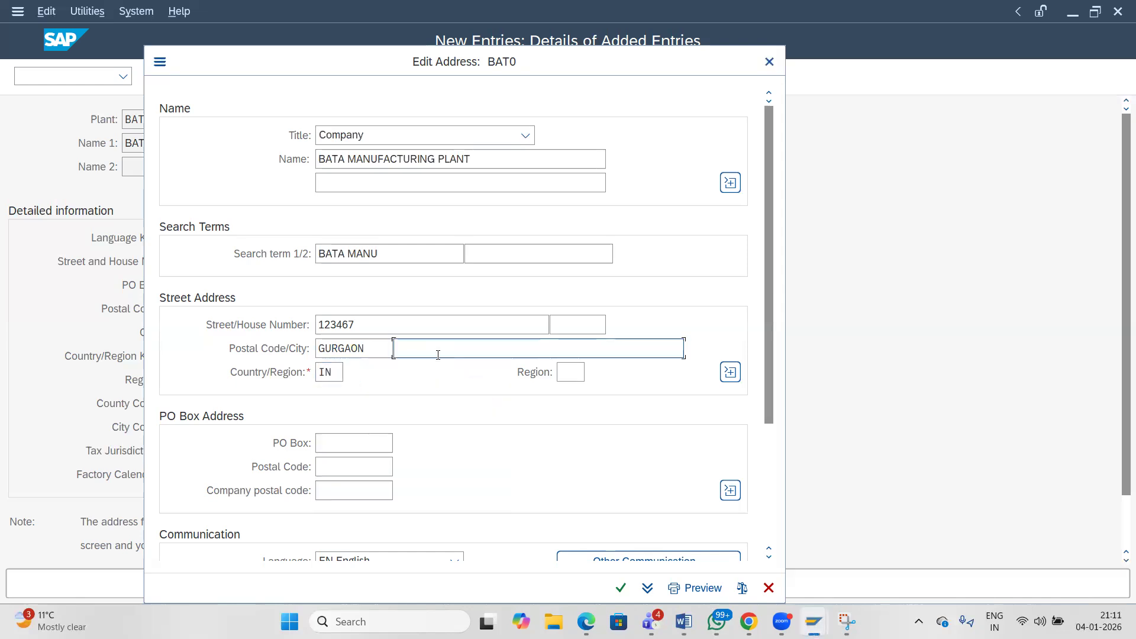
Move GURGAON from the postal code field to the city field and enter the plant's postal code.
click(372, 349)
double_click(371, 349)
key(ctrl+c)
key(BackSpace)
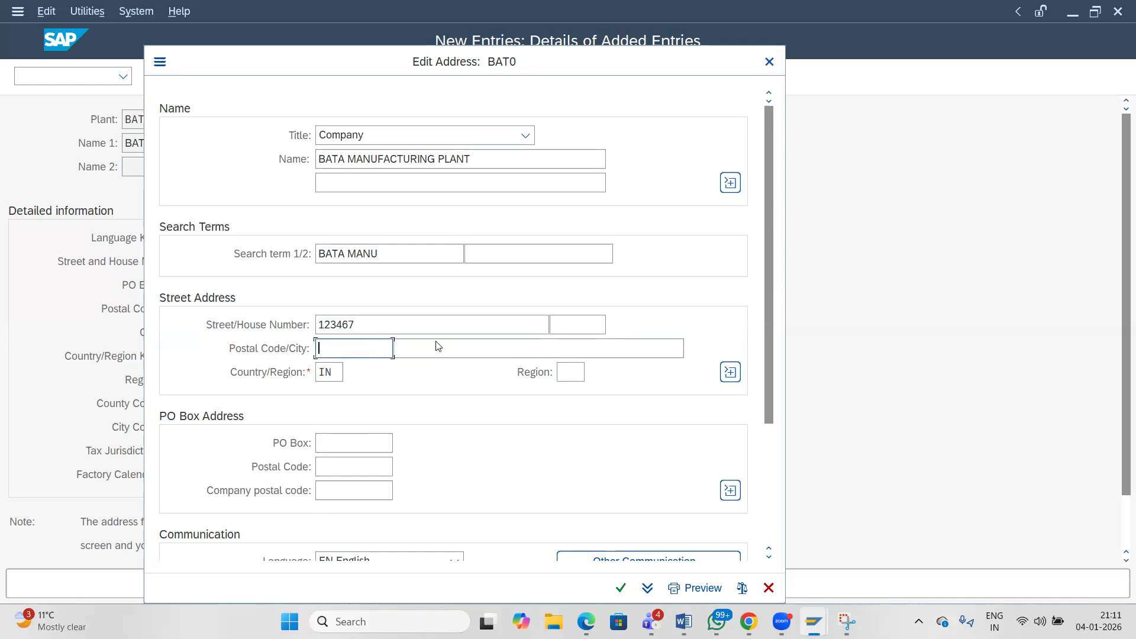
click(439, 350)
key(ctrl+v)
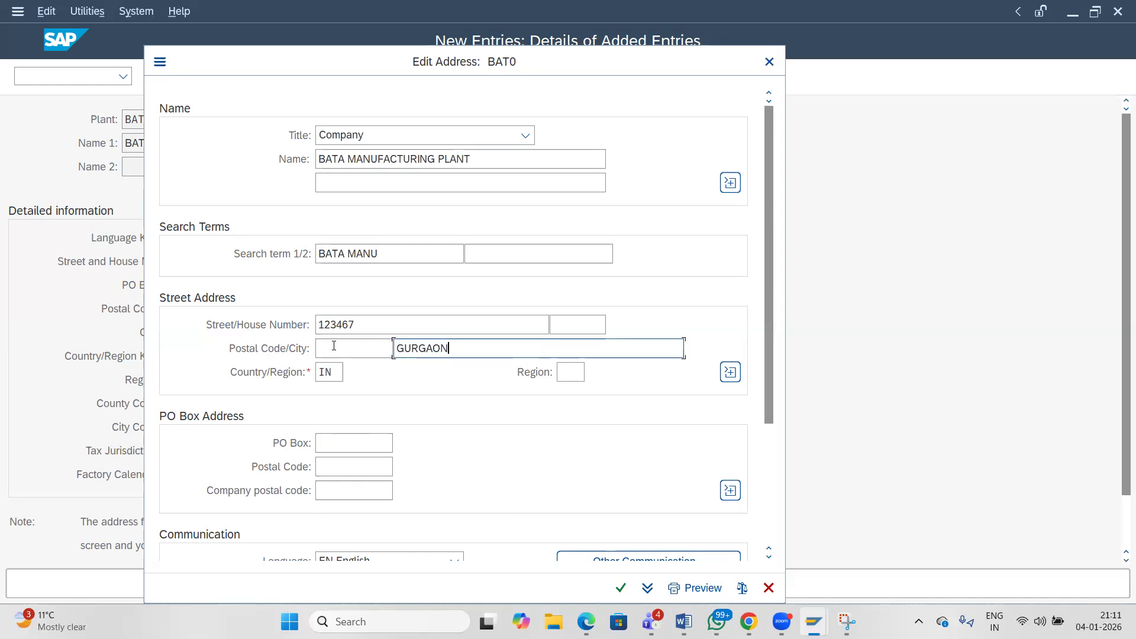
click(334, 346)
text(765483)
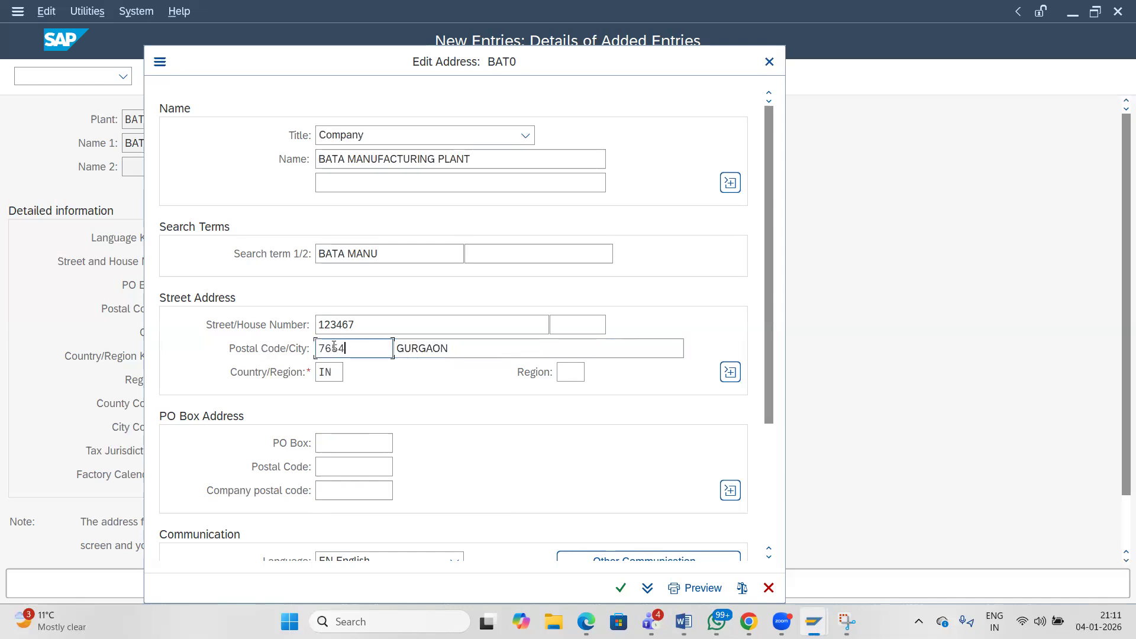
Look up the Indian regions and set the plant address region to 07 Haryana.
click(569, 373)
click(593, 372)
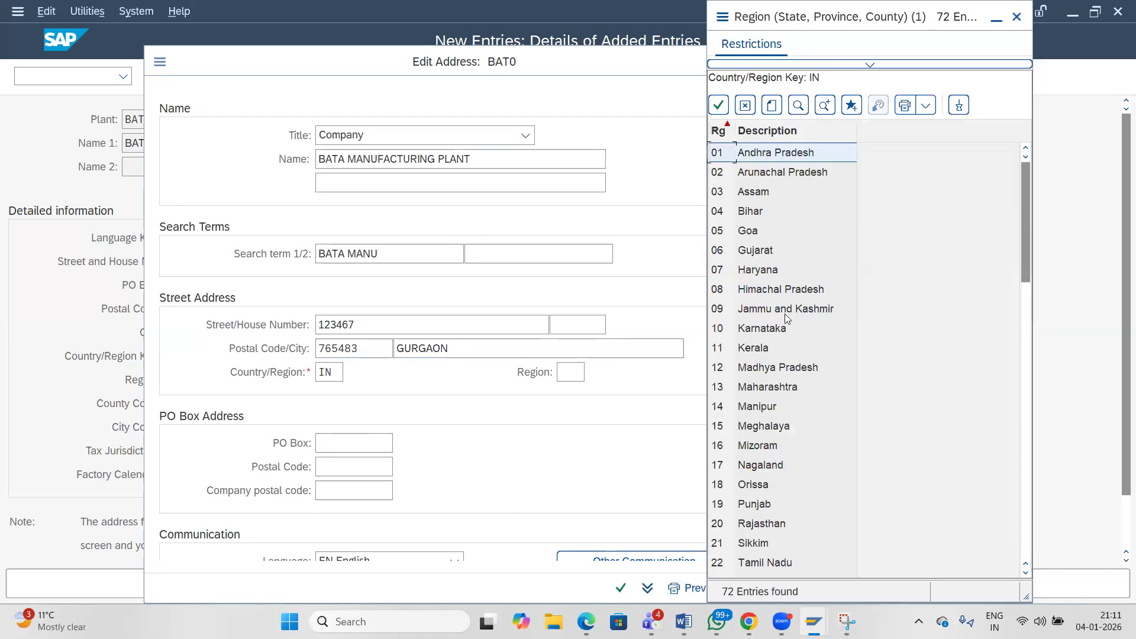
click(755, 272)
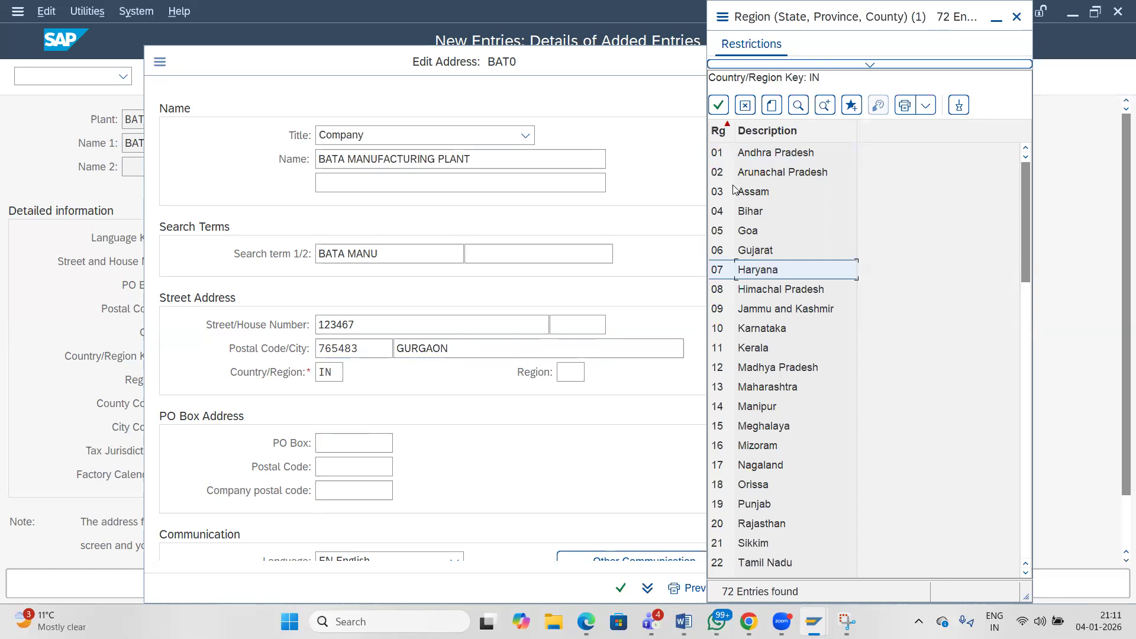
double_click(743, 270)
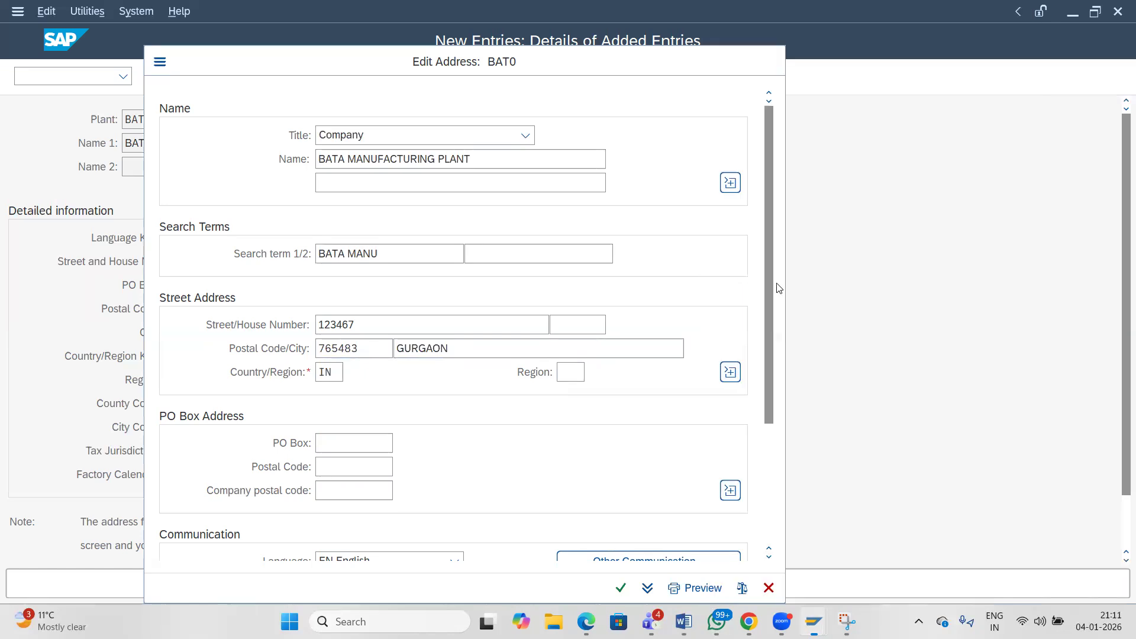
Switch to Snipping Tool for a new snip of the filled BAT0 address form.
click(768, 472)
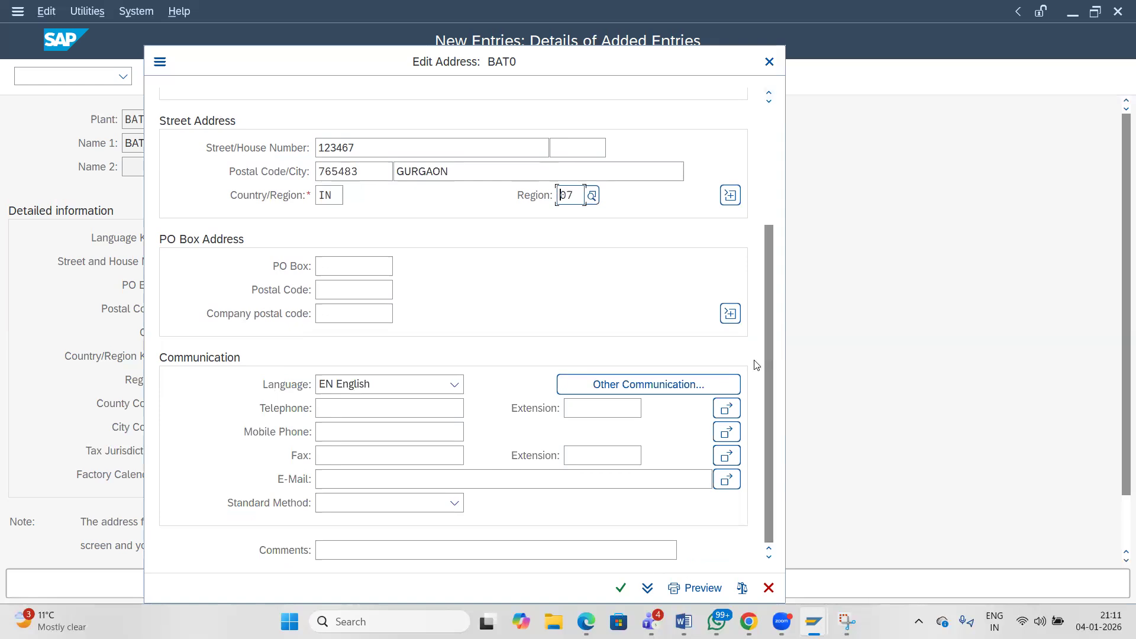
click(772, 146)
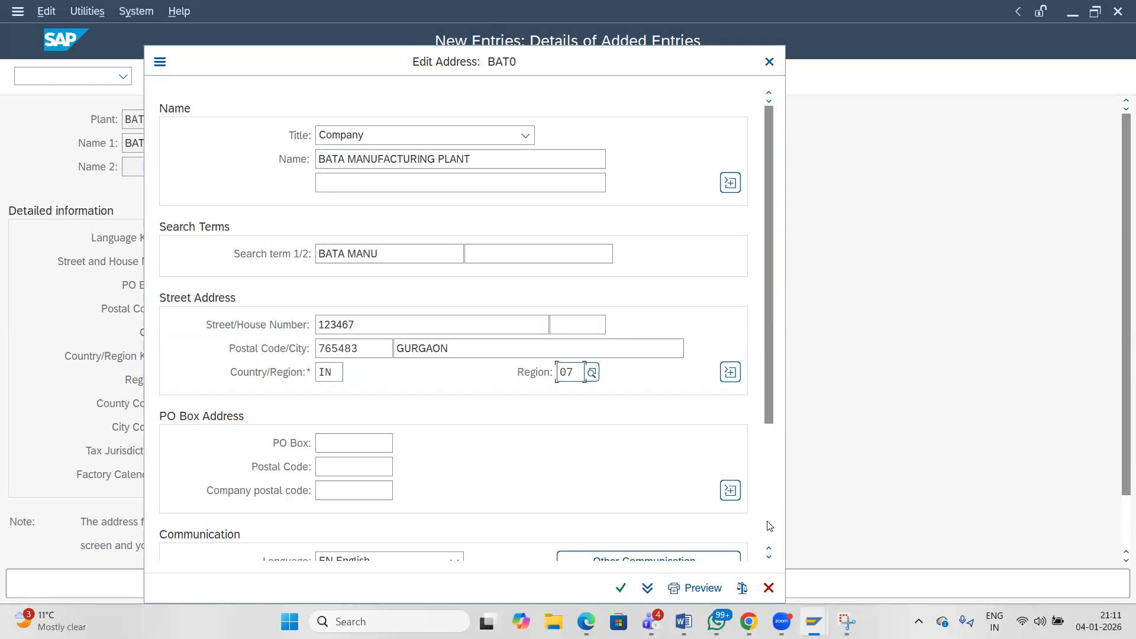
click(846, 621)
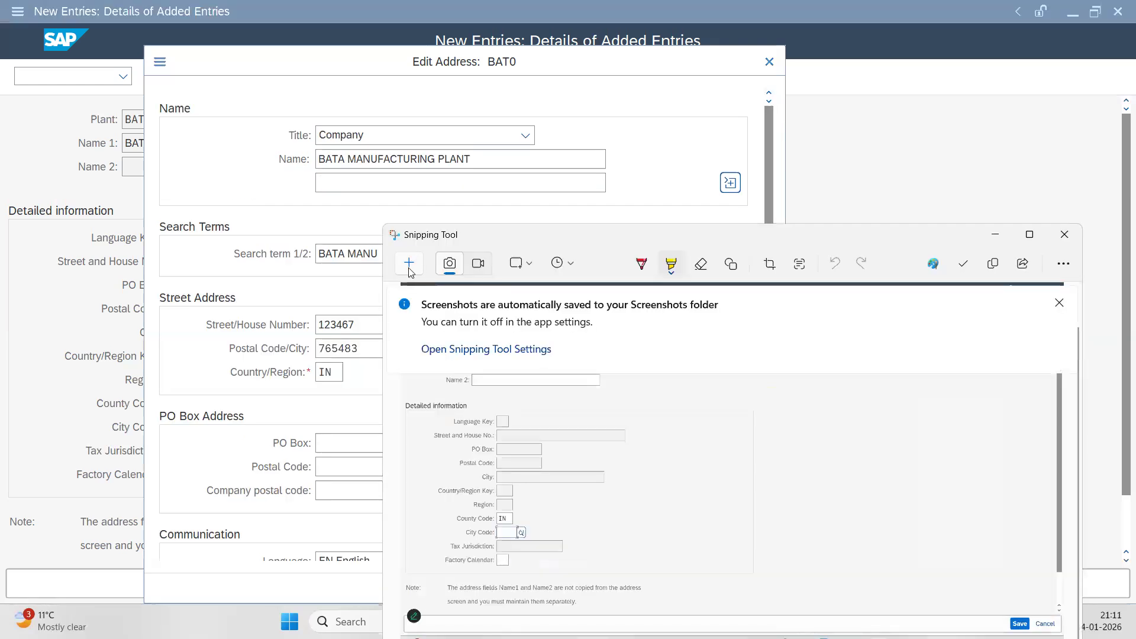